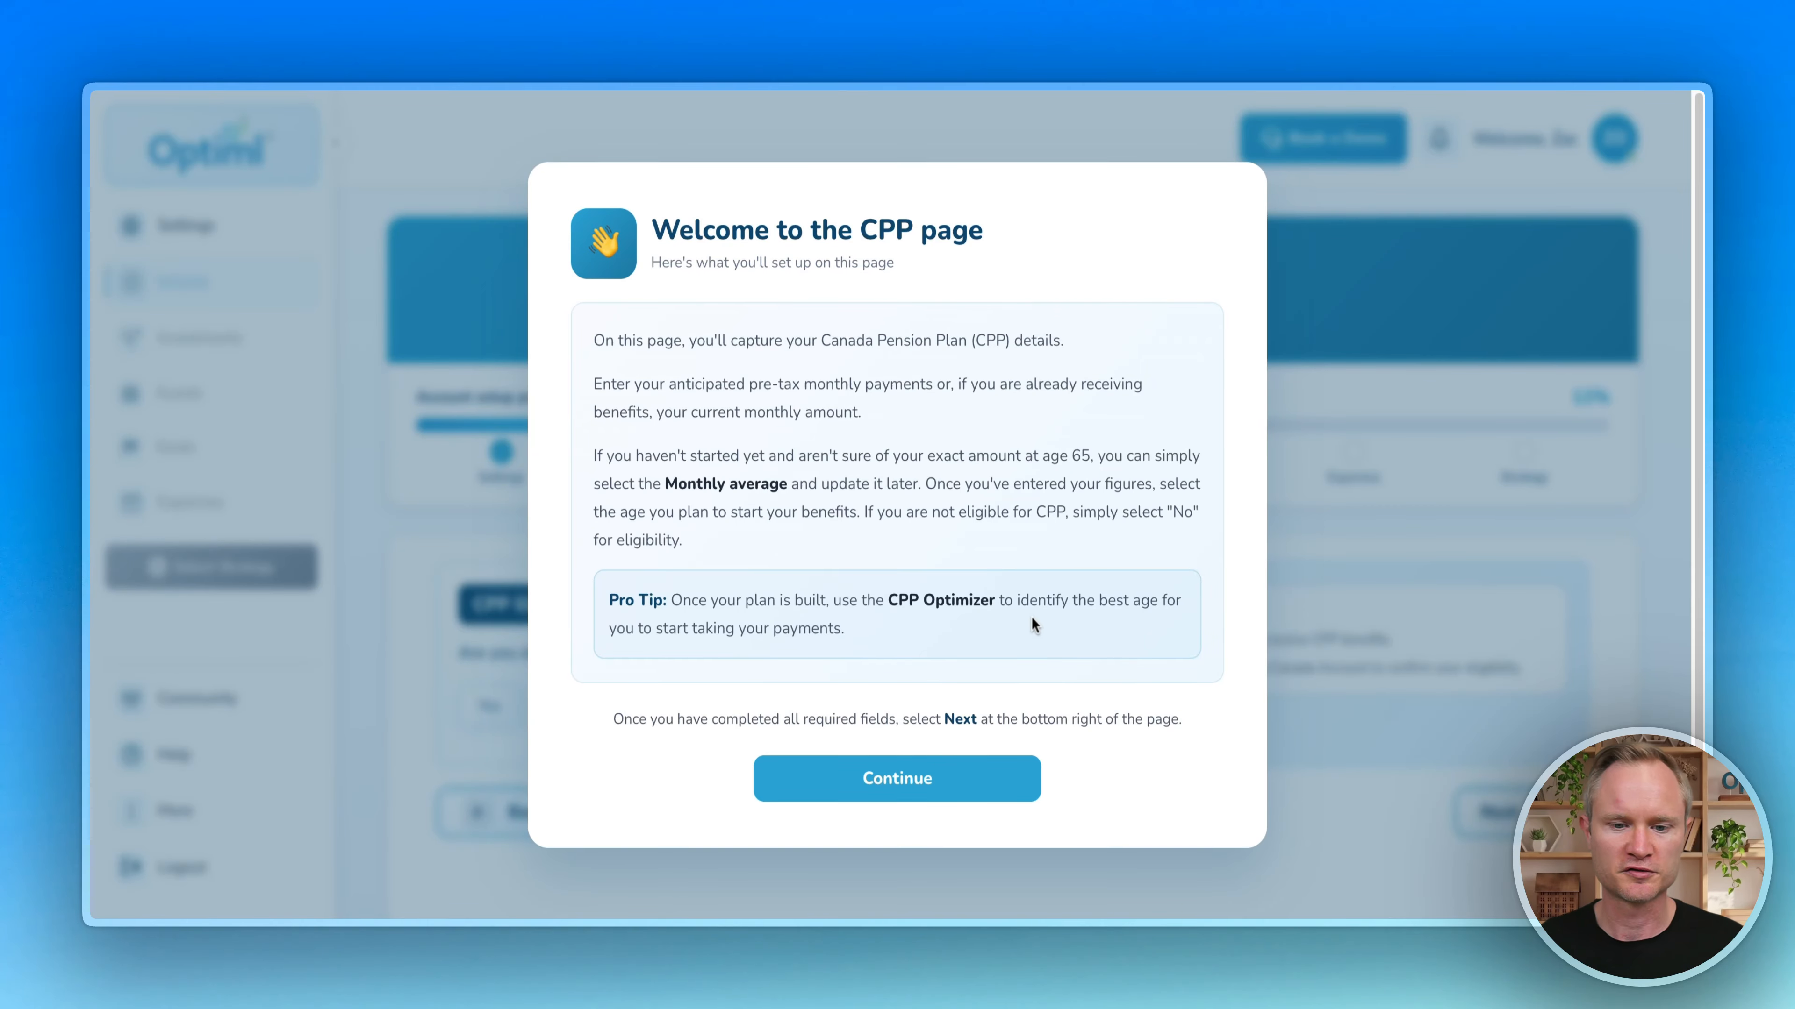
Step: Dismiss the CPP overview and answer Yes to CPP eligibility
left_click(897, 778)
scroll(460, 506, "down", 1)
left_click(489, 674)
scroll(489, 674, "down", 5)
Step: Review the guidance on where to find your expected monthly CPP payment
left_click(1245, 673)
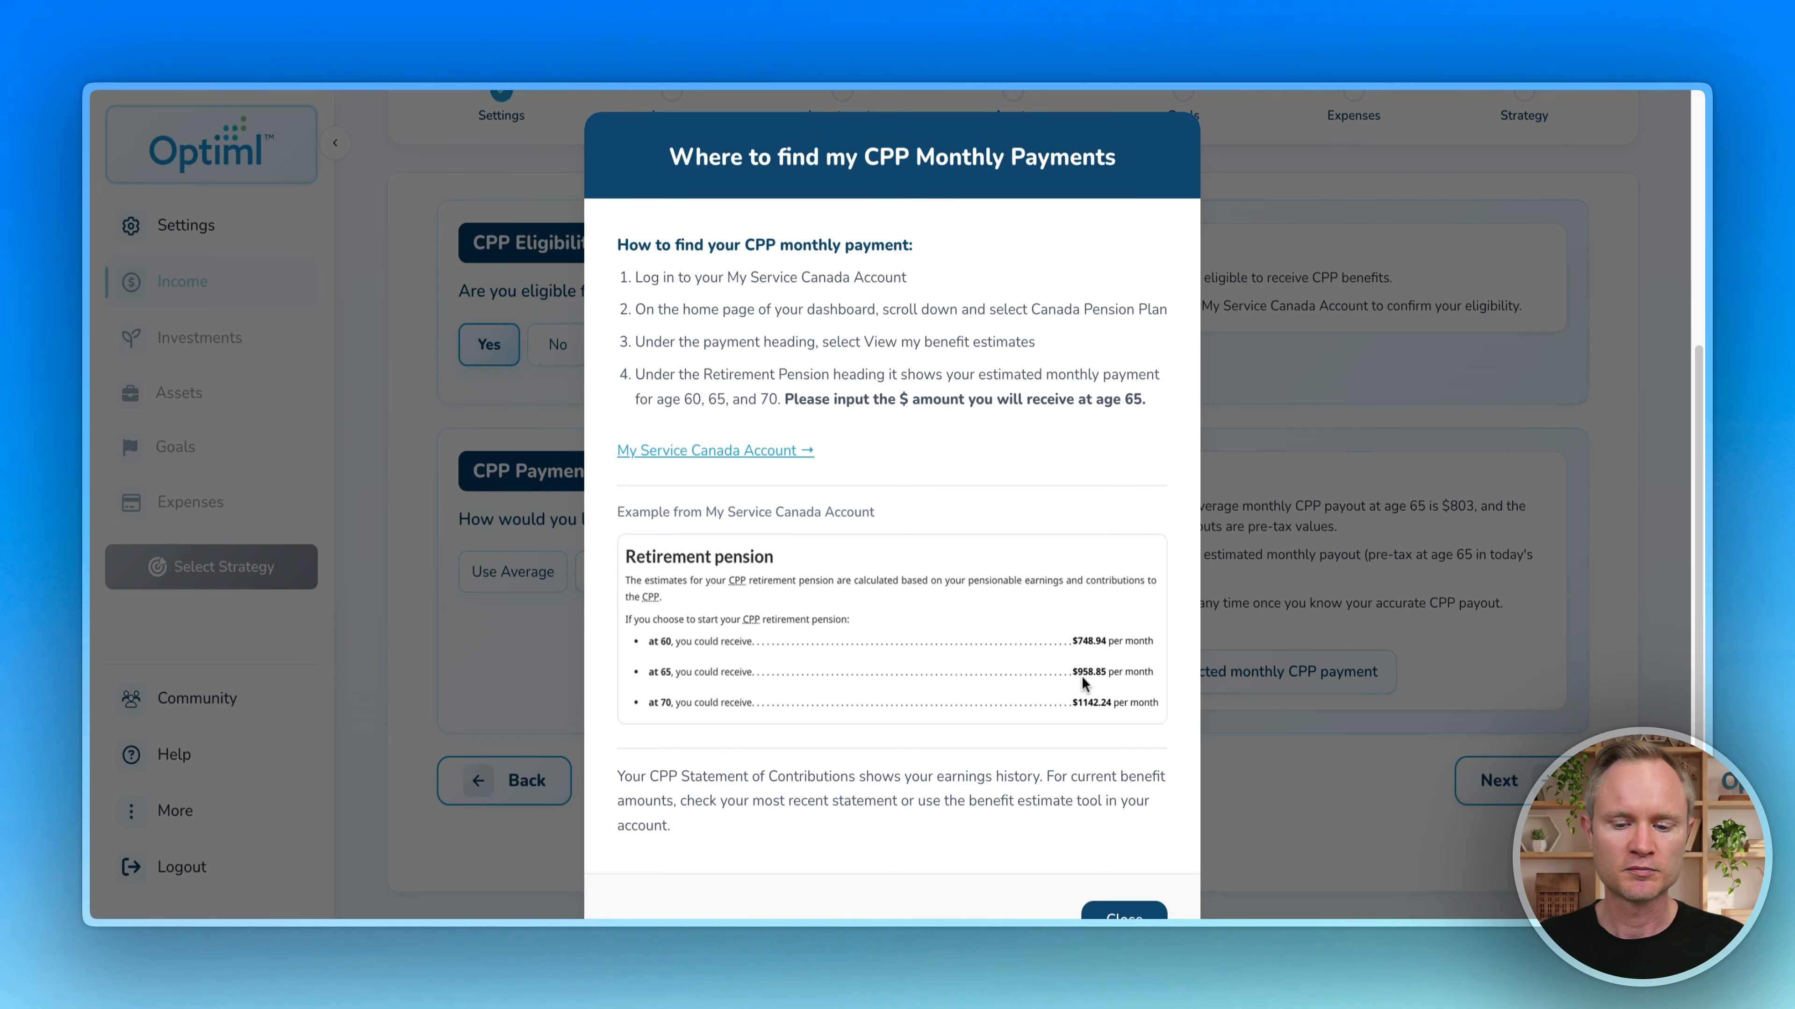
scroll(1090, 699, "down", 1)
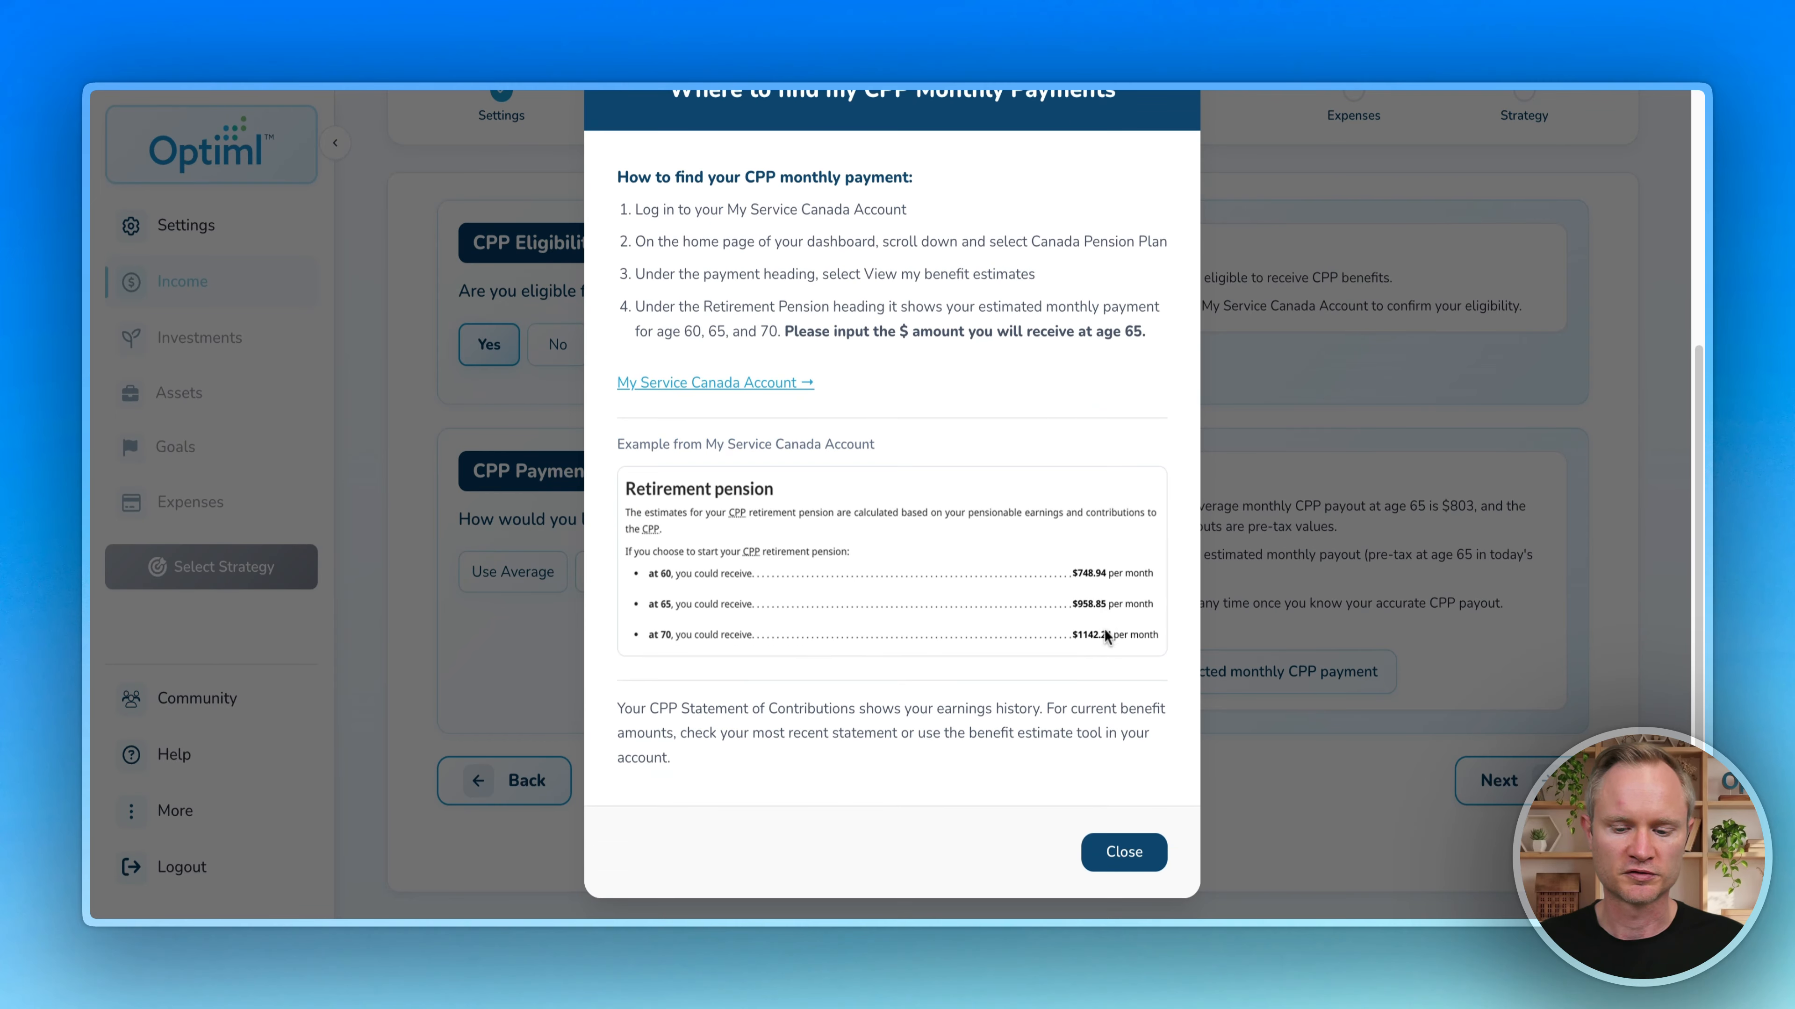
left_click(1129, 854)
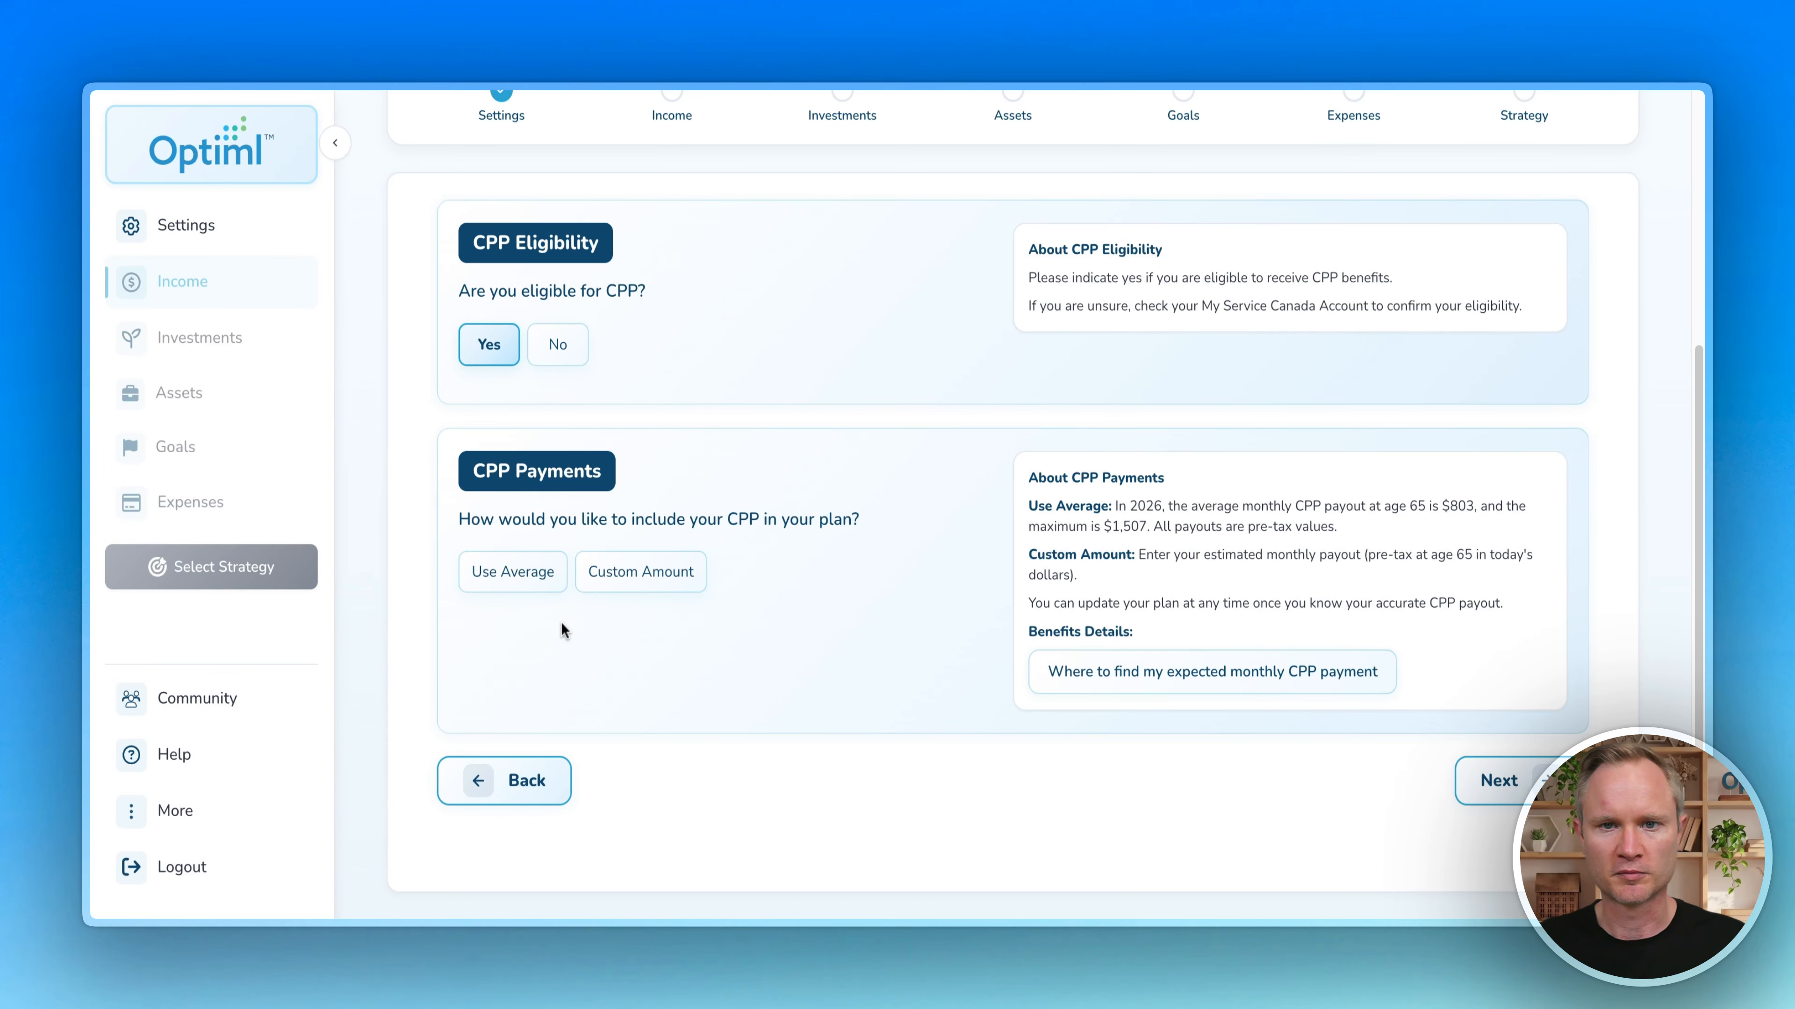
Step: Use the average CPP payment and set CPP to start at age 65
left_click(510, 574)
scroll(1460, 506, "down", 3)
left_click(587, 692)
left_click(537, 859)
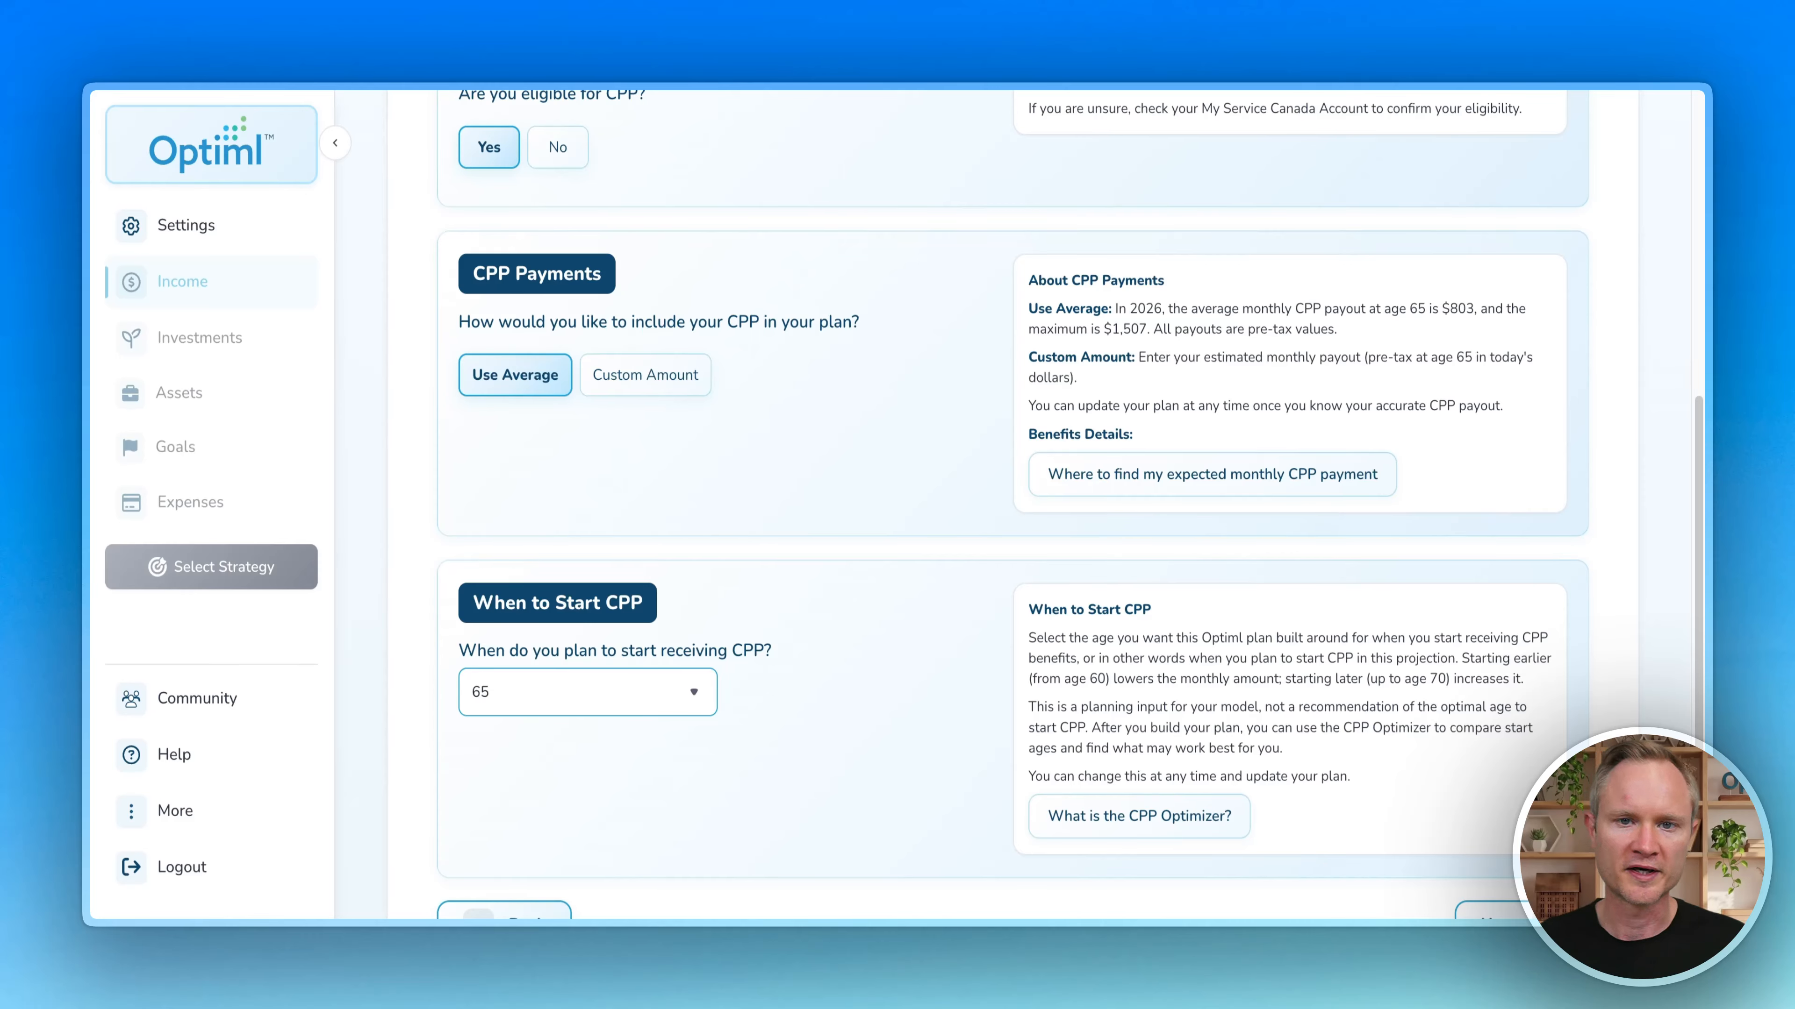
Step: Continue to the OAS page and answer Yes to OAS eligibility
scroll(843, 704, "down", 3)
left_click(1499, 781)
left_click(489, 695)
scroll(689, 627, "down", 5)
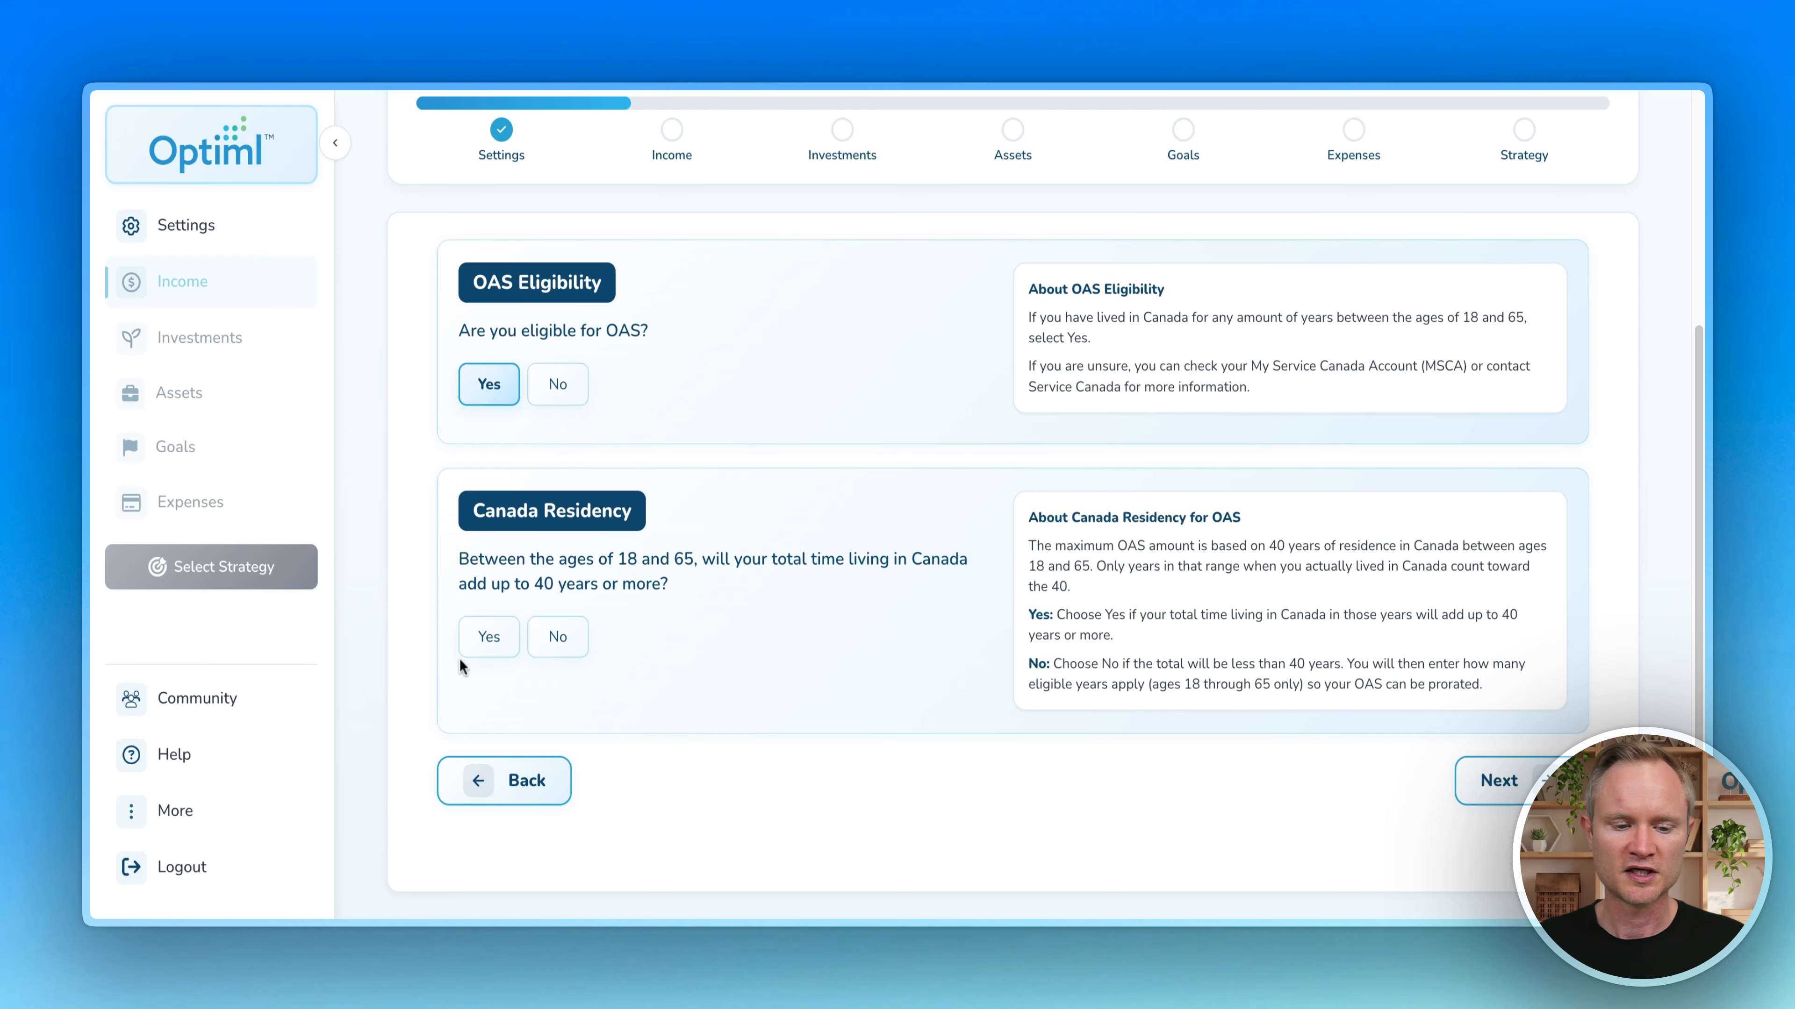
Step: Confirm 40 or more years of Canada residency and set OAS to start at age 69
left_click(481, 644)
scroll(537, 494, "down", 5)
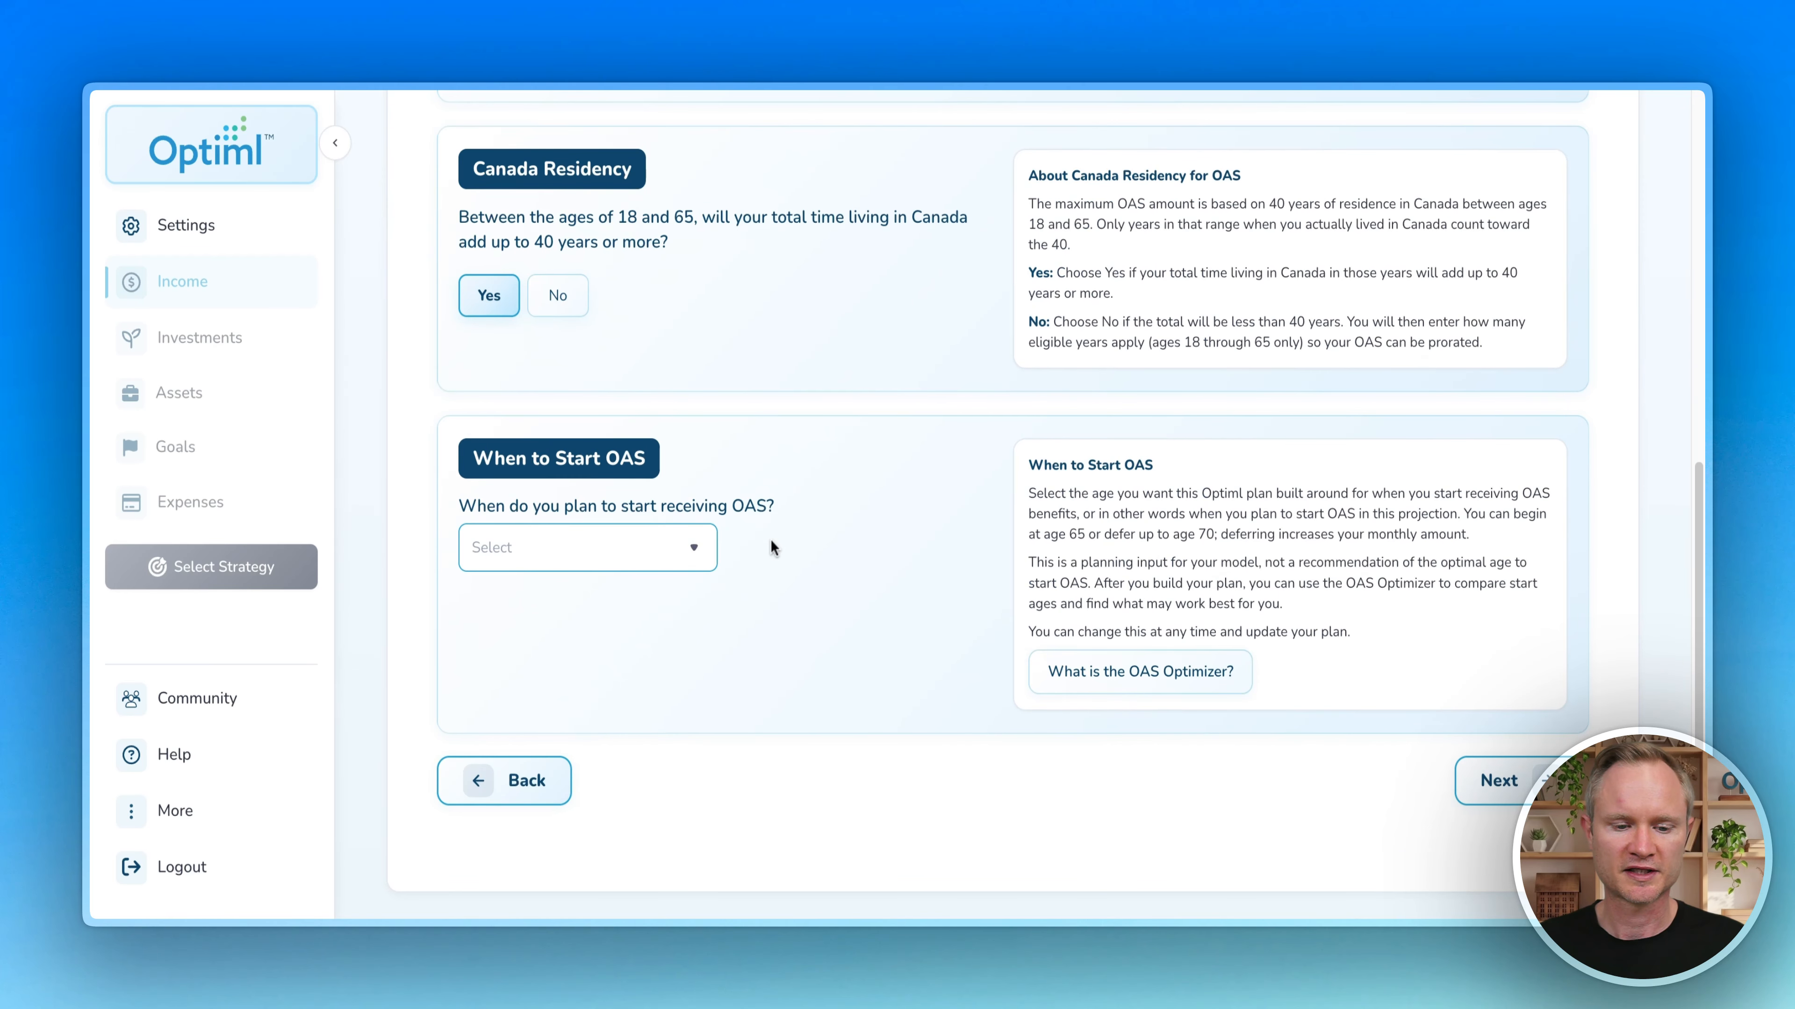
left_click(681, 553)
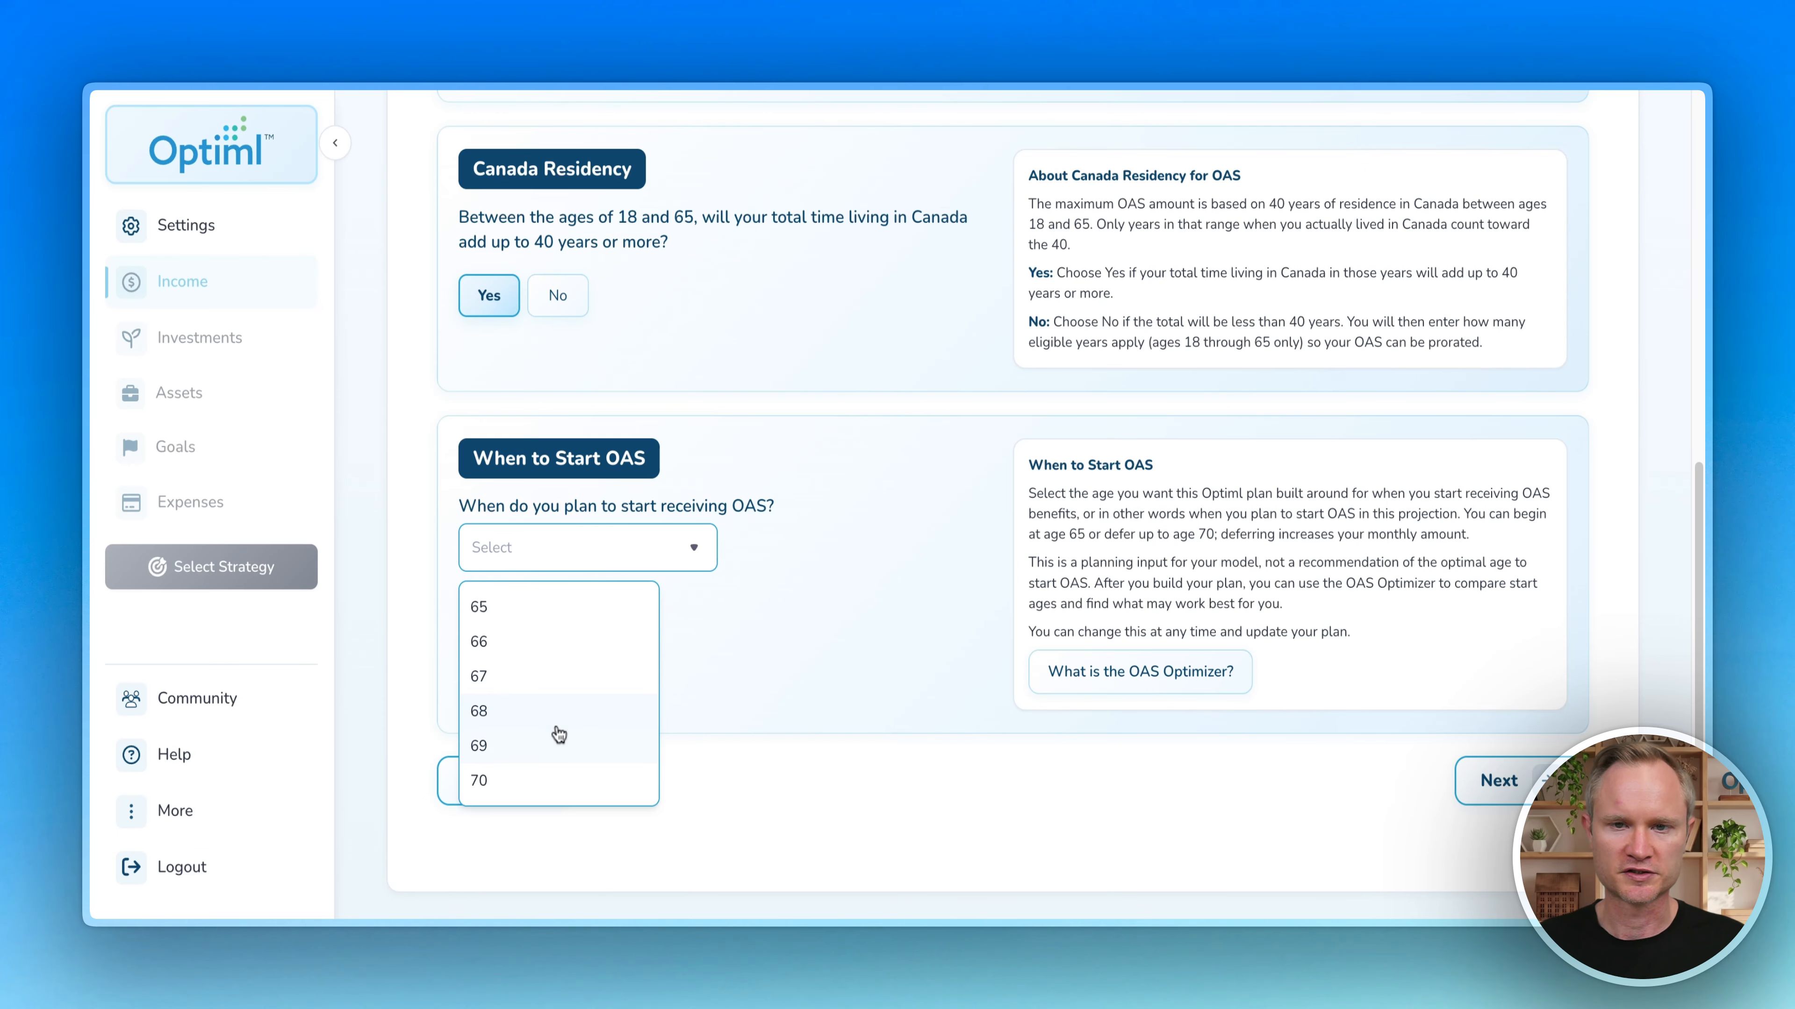
left_click(524, 743)
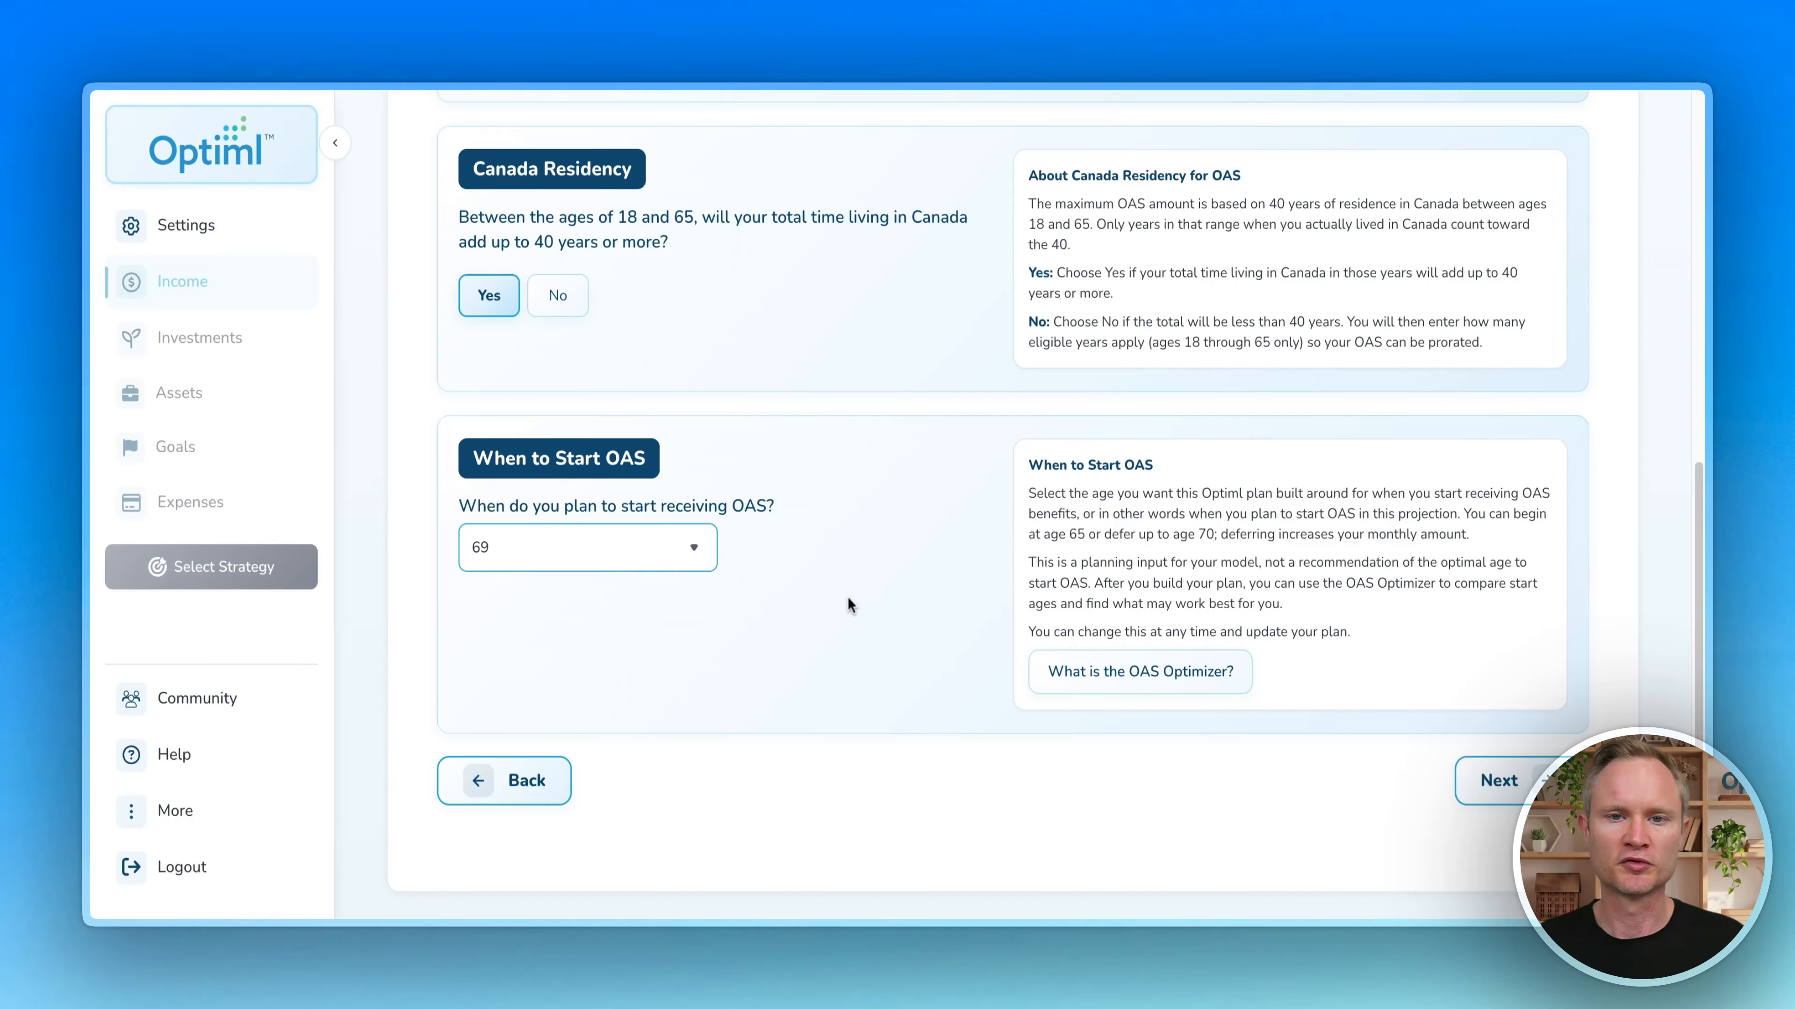
Step: Briefly try the No residency answer and years list, restore Yes, and save the OAS answers
left_click(644, 566)
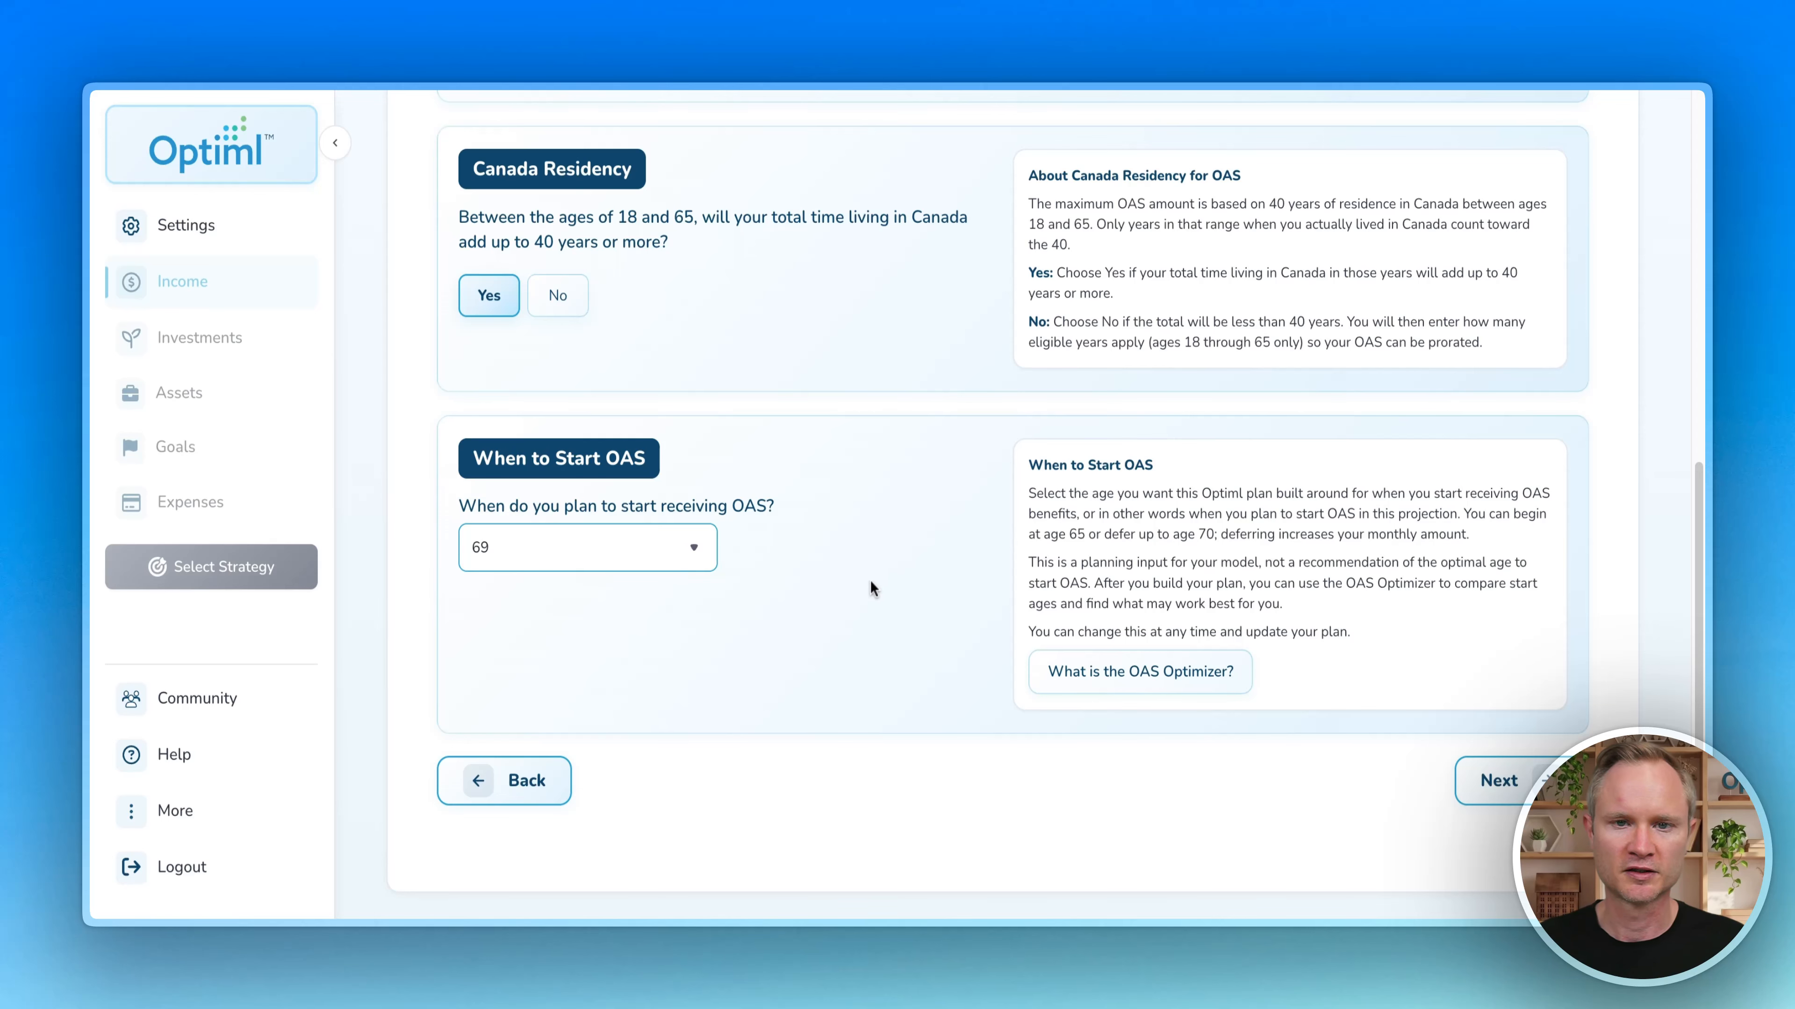
scroll(883, 563, "up", 3)
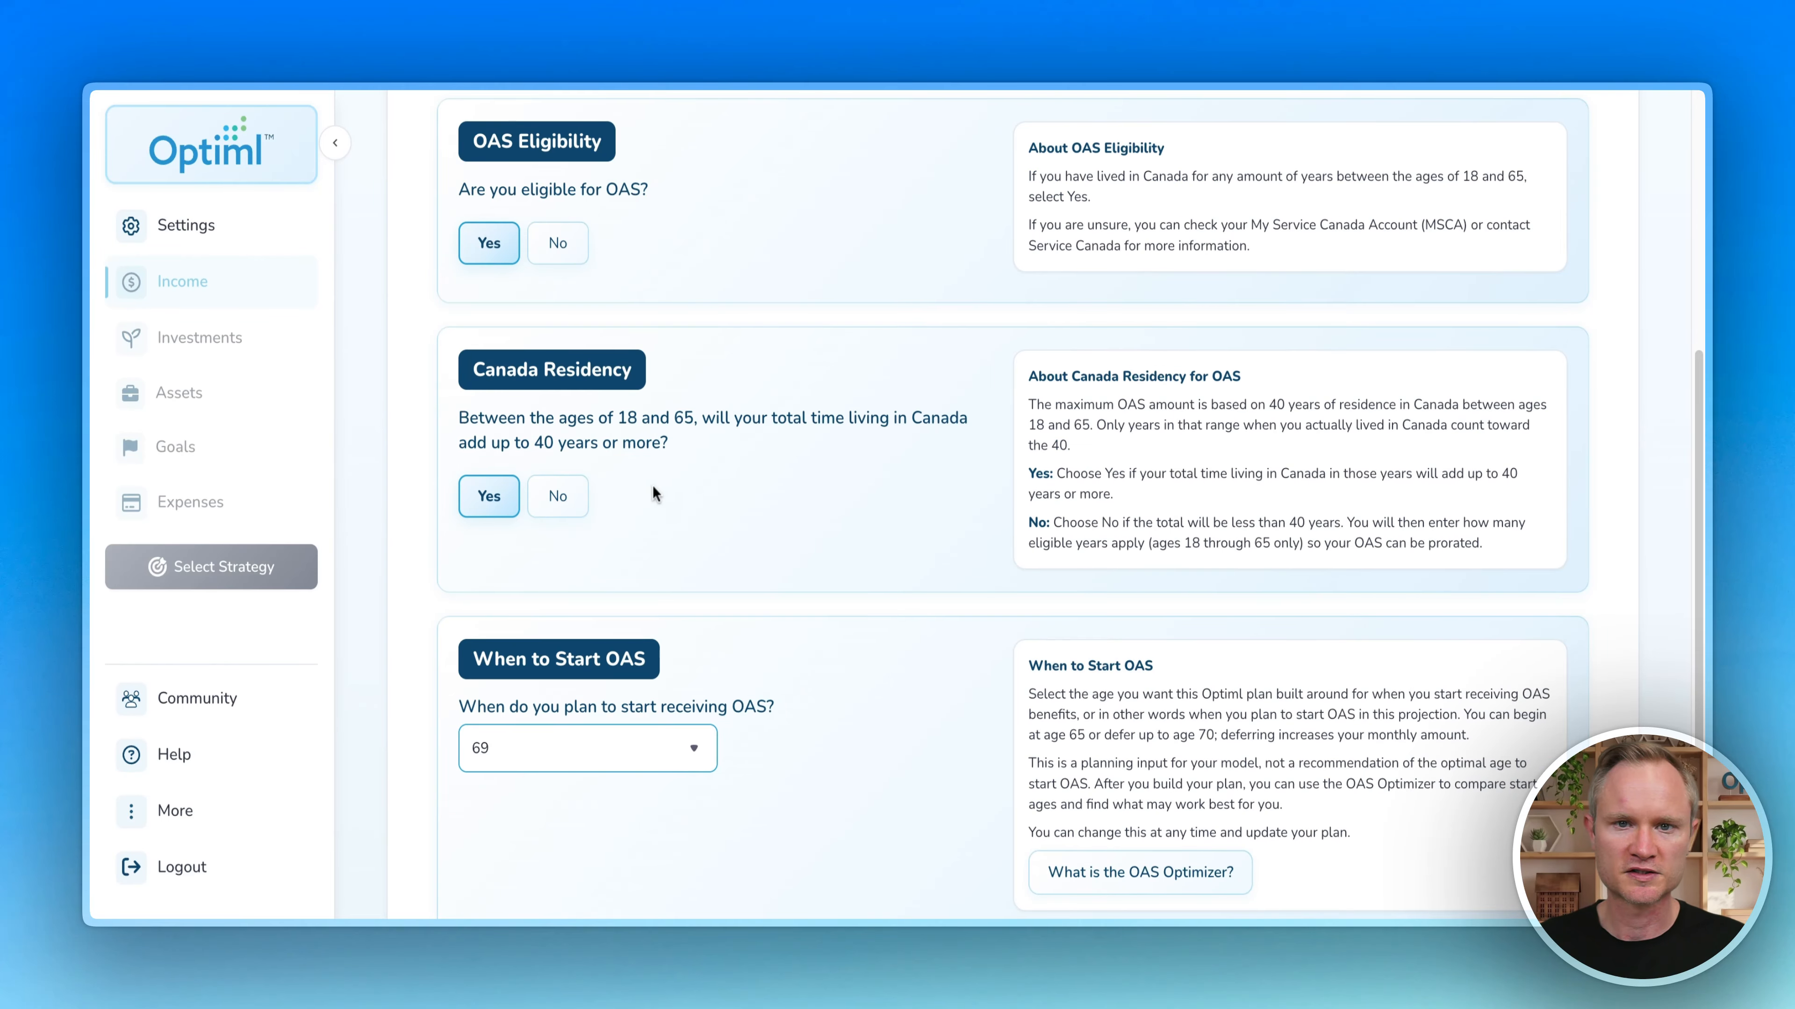
left_click(557, 497)
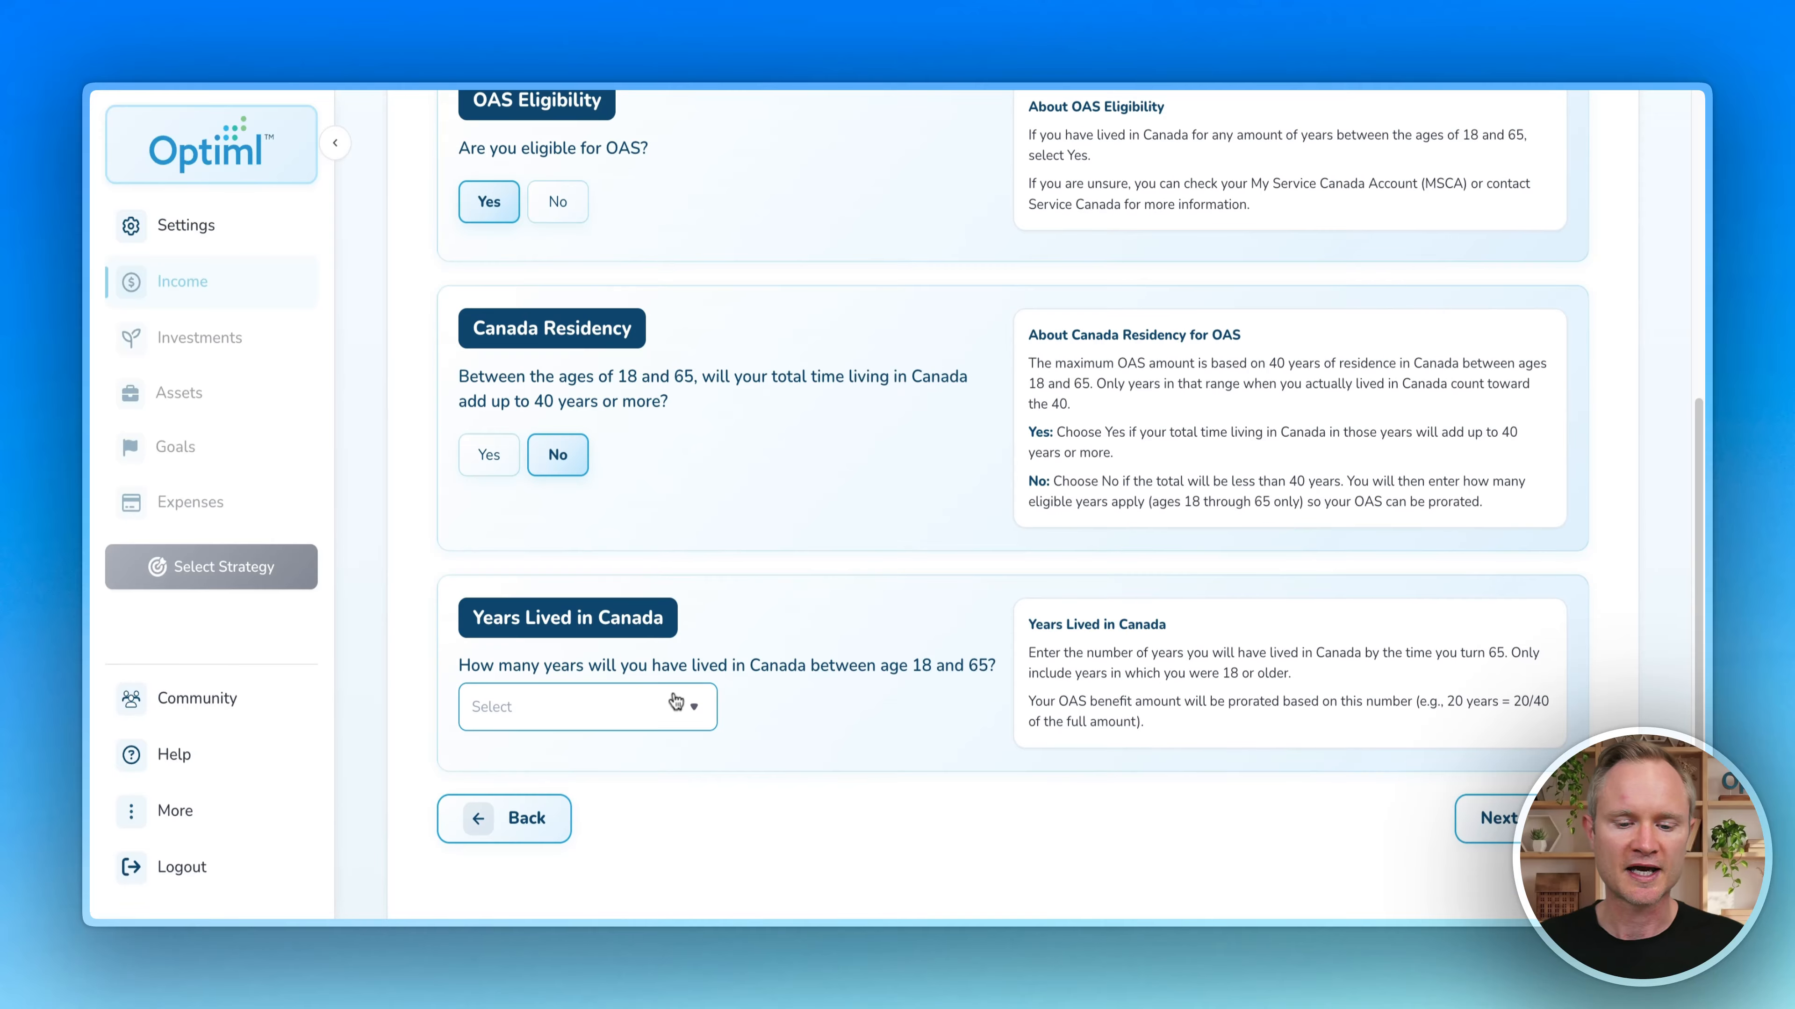
left_click(676, 702)
scroll(565, 513, "down", 3)
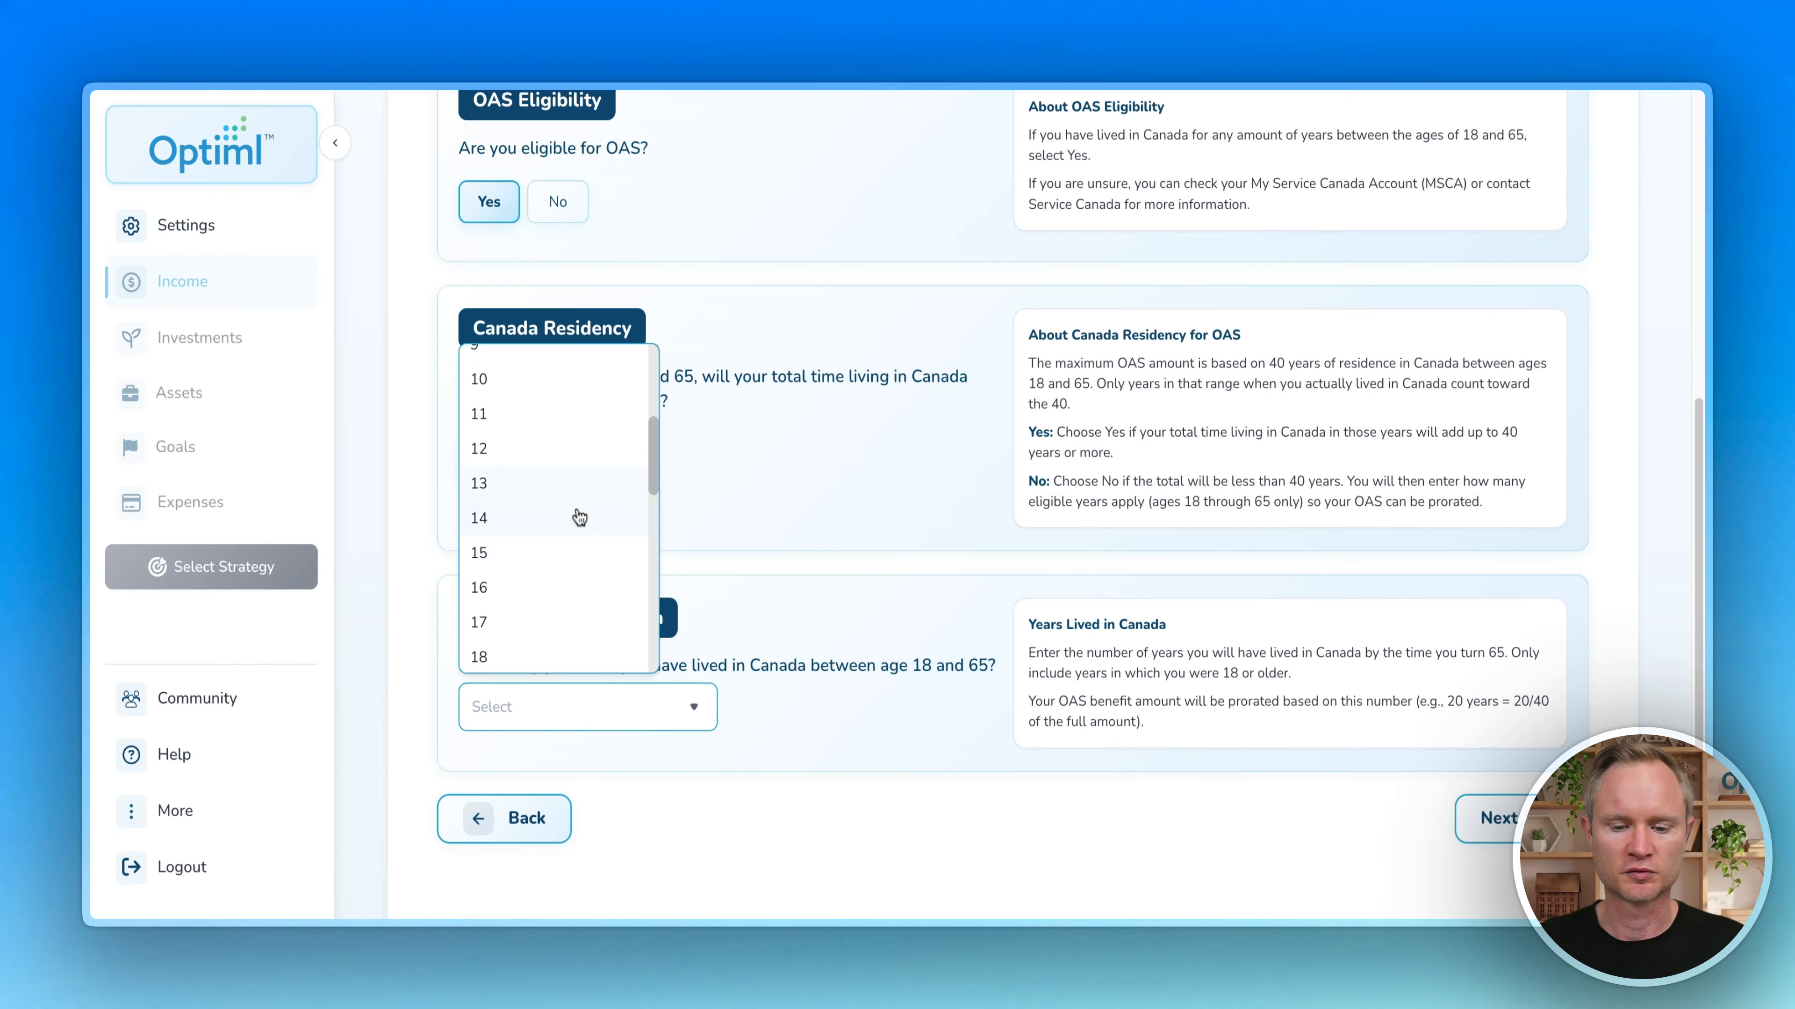
scroll(548, 495, "down", 1)
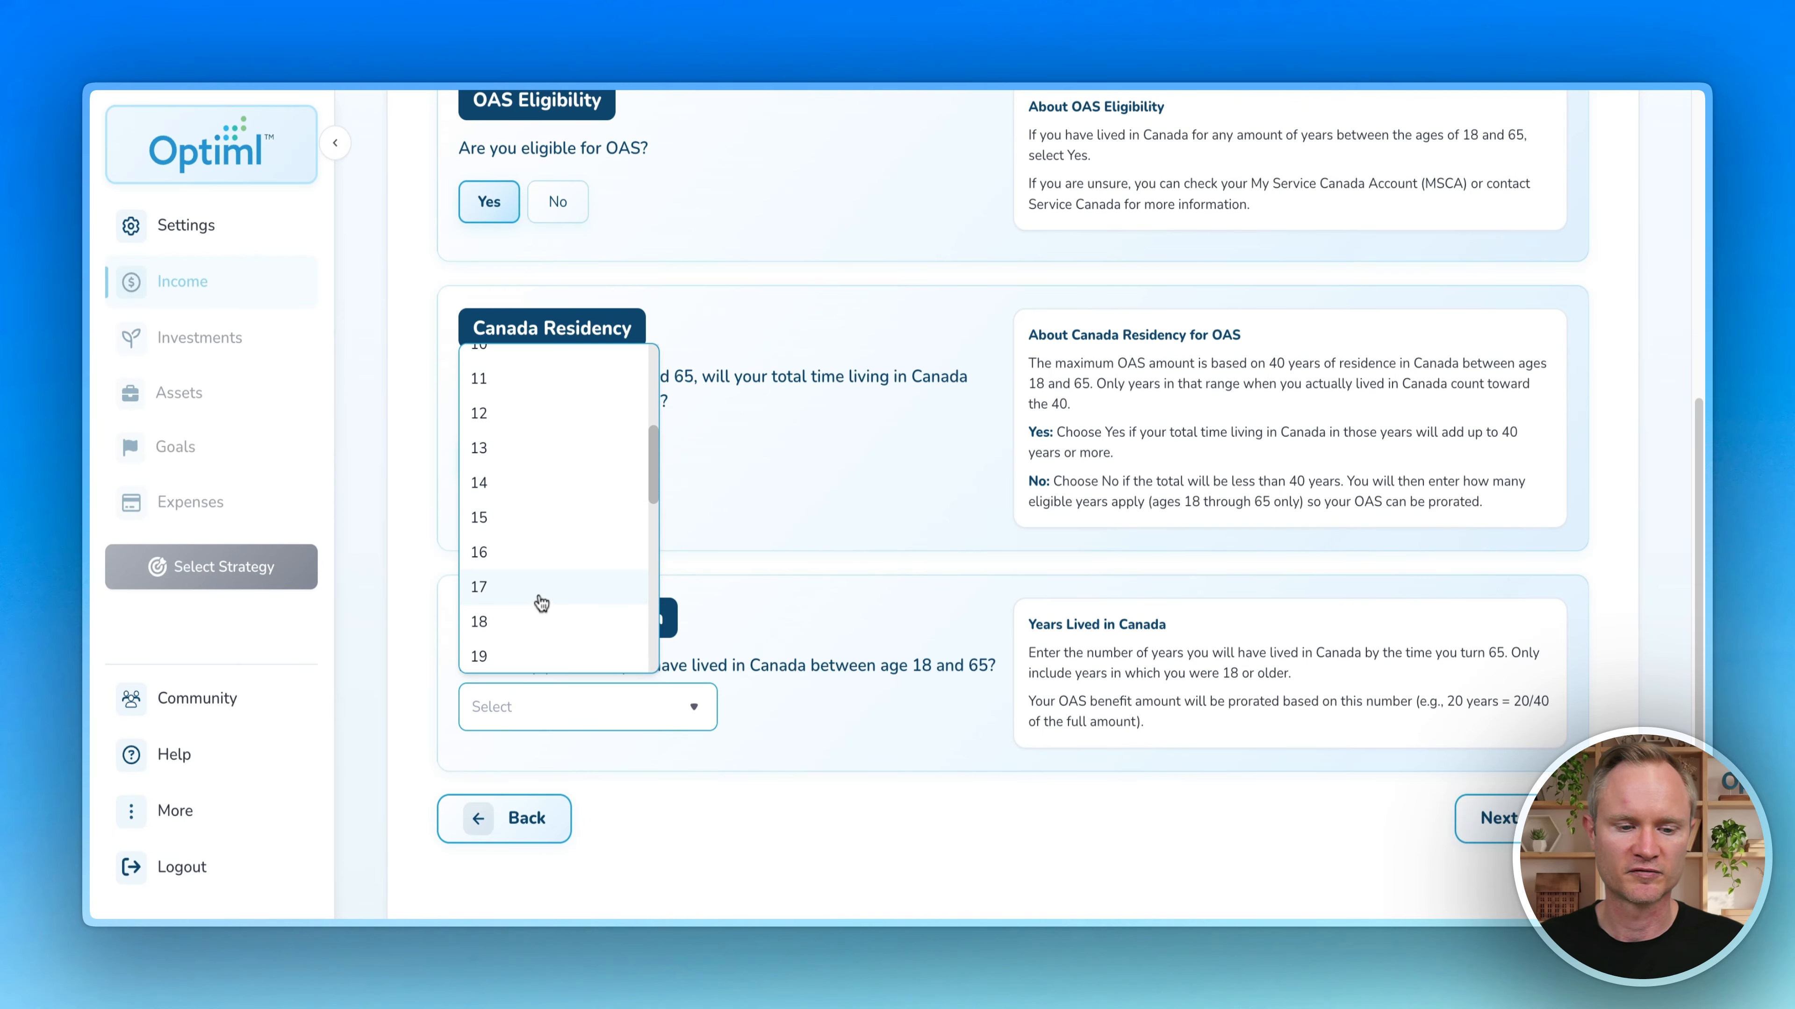
left_click(746, 555)
left_click(488, 455)
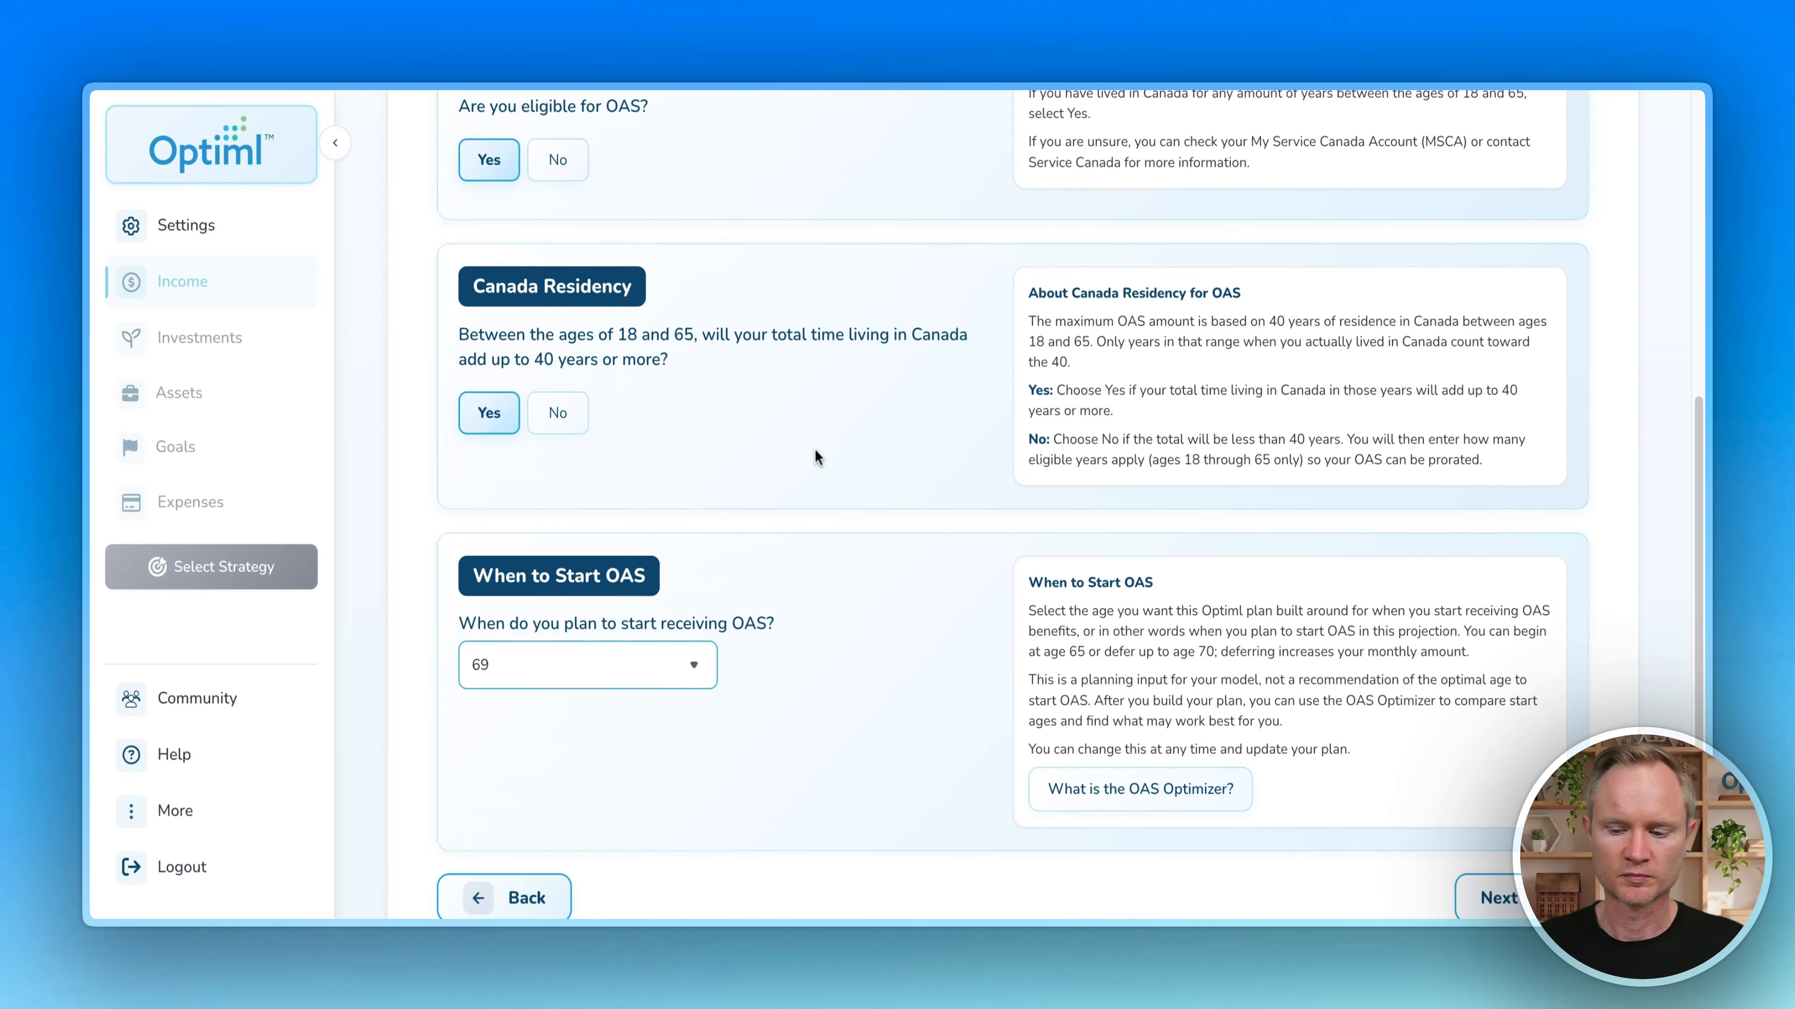
scroll(815, 449, "down", 2)
left_click(1541, 782)
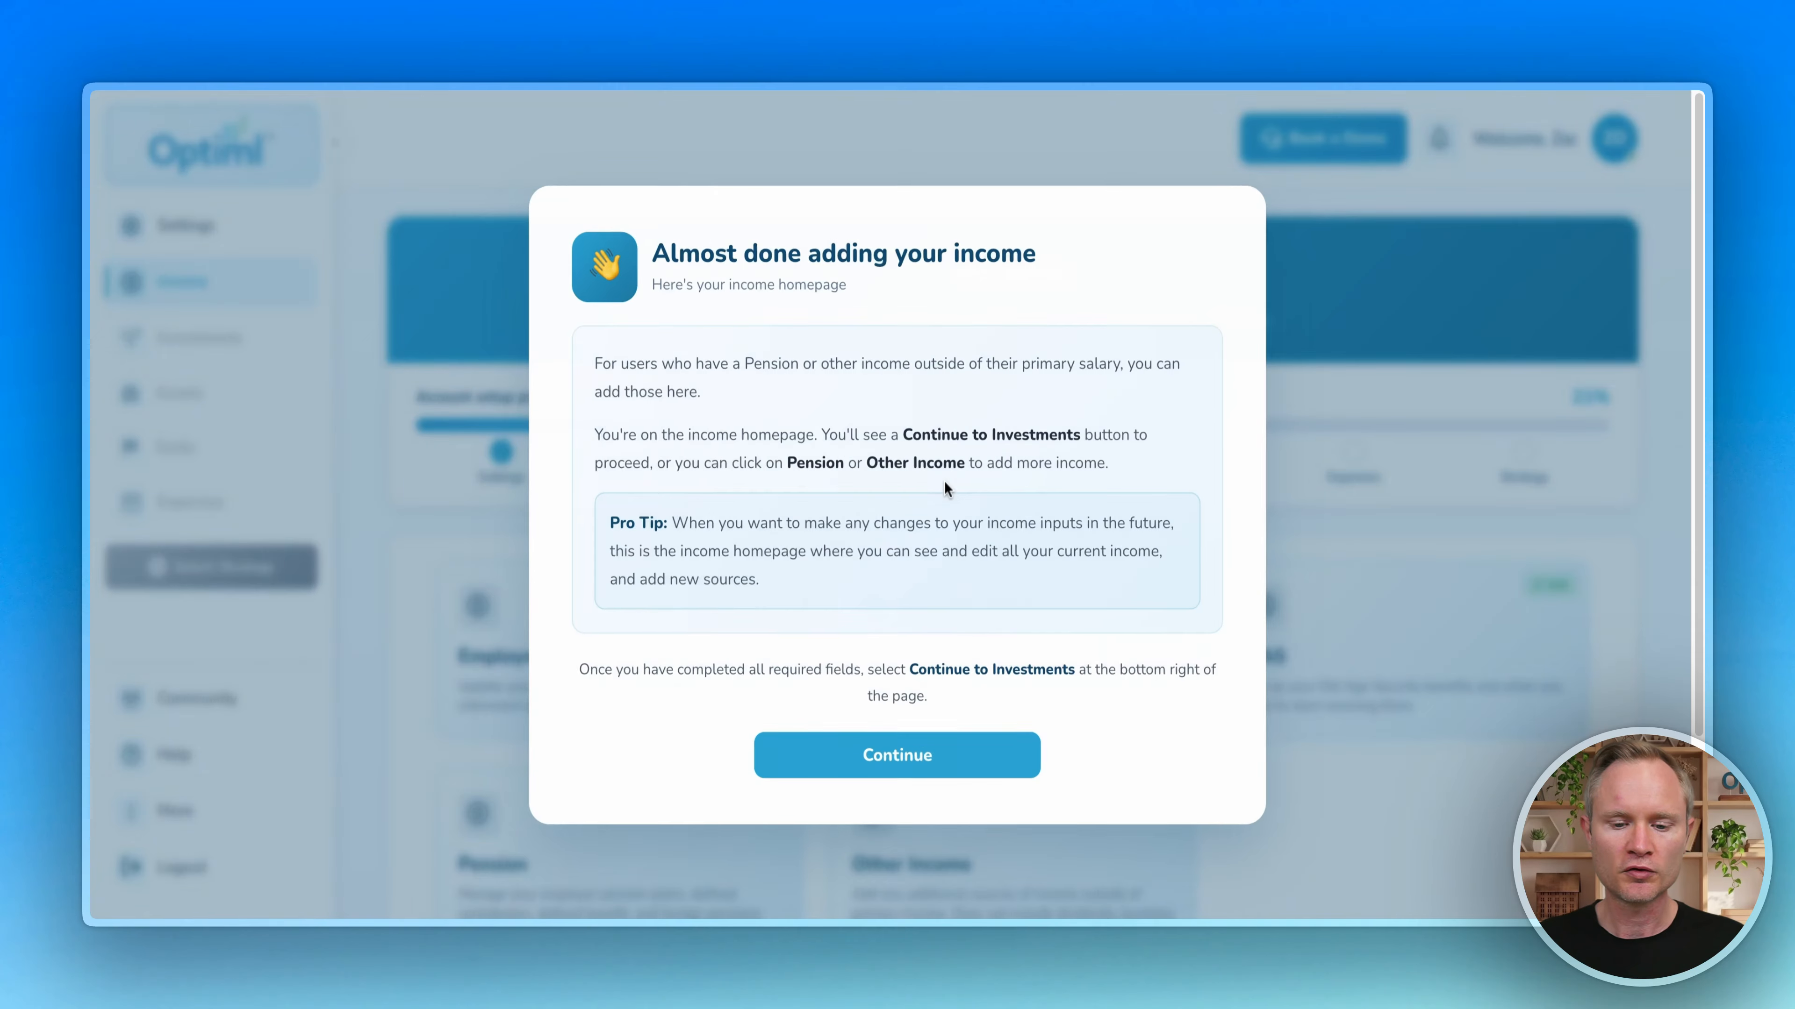
Step: Dismiss the income overview and look over the pension plan types without adding one
left_click(910, 758)
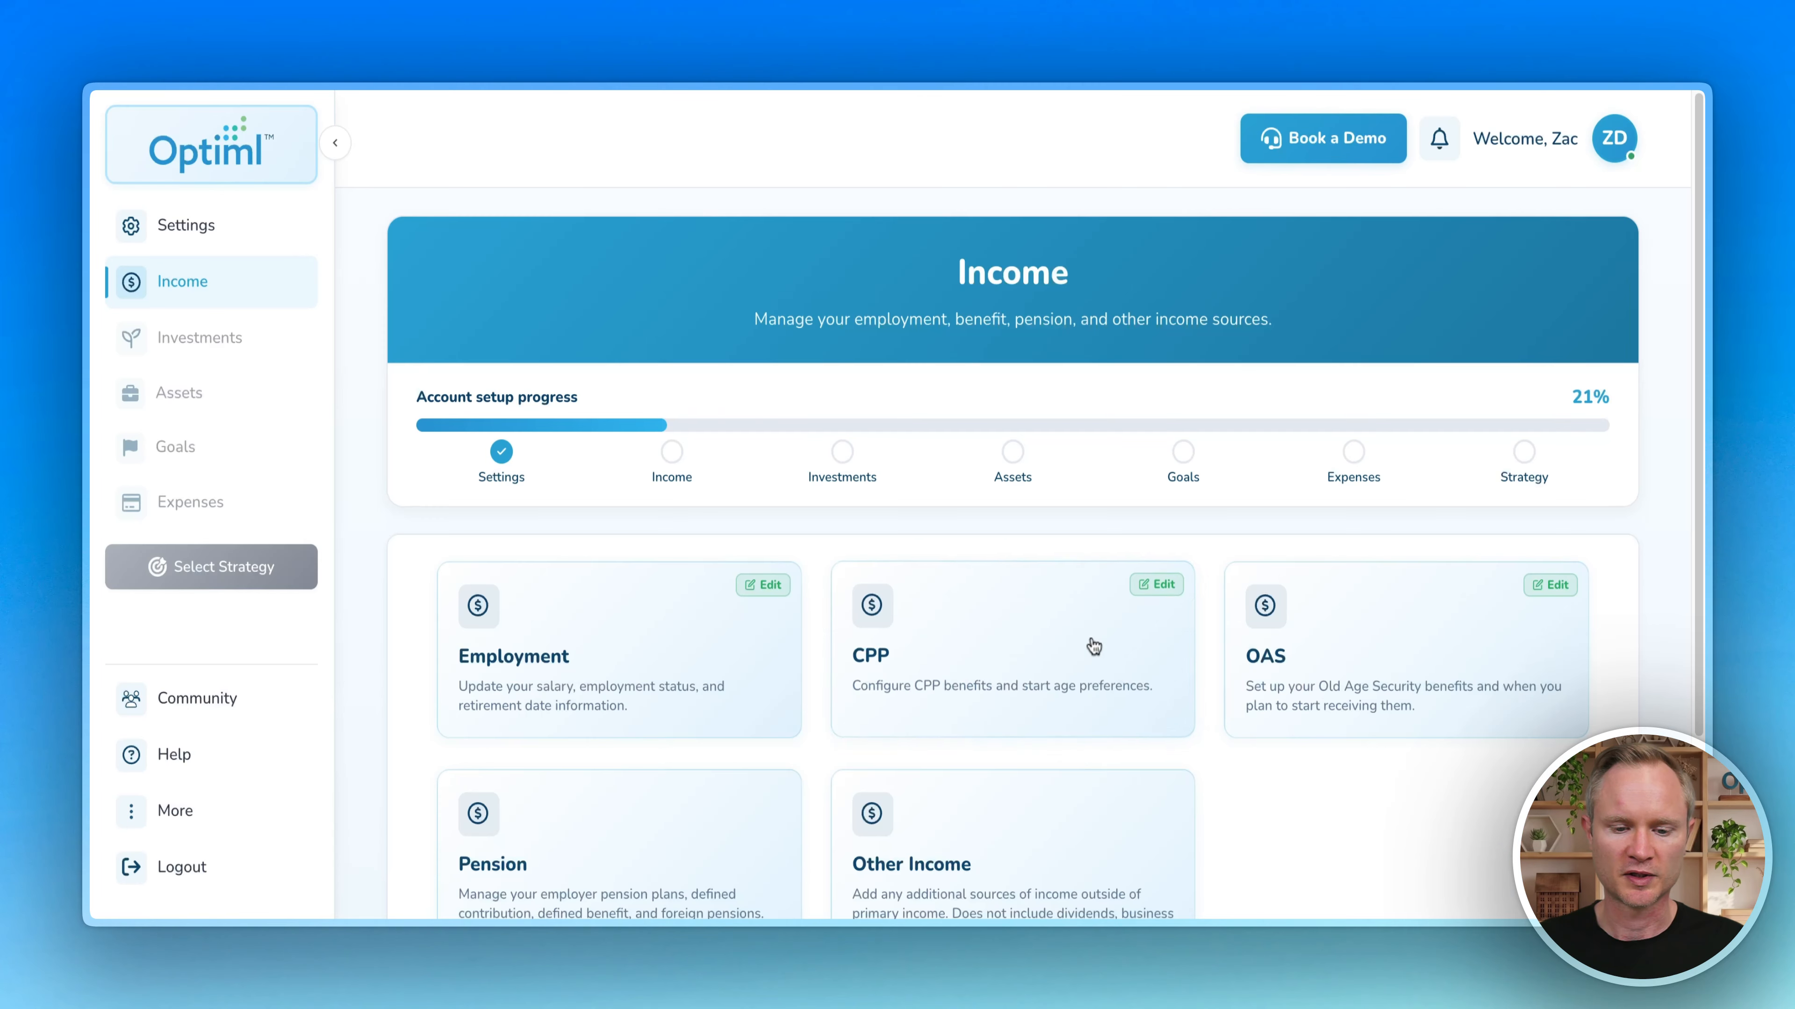
scroll(806, 537, "down", 3)
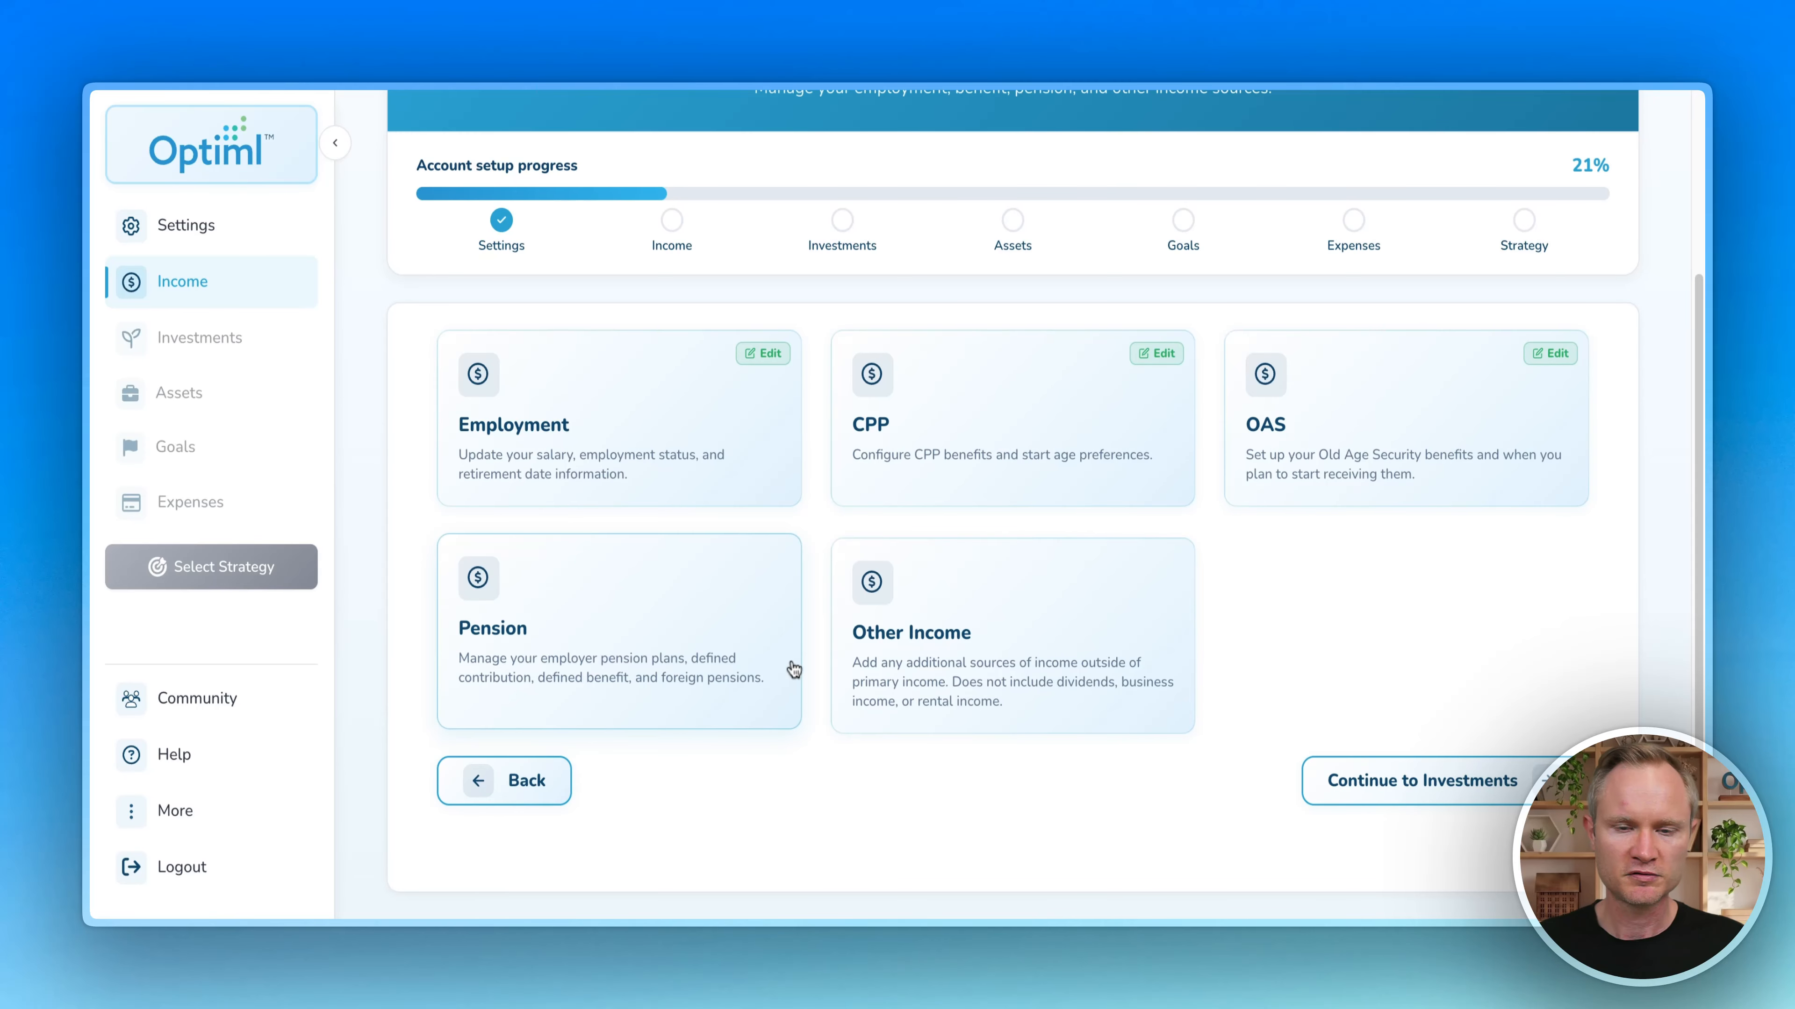
left_click(559, 597)
scroll(777, 559, "down", 3)
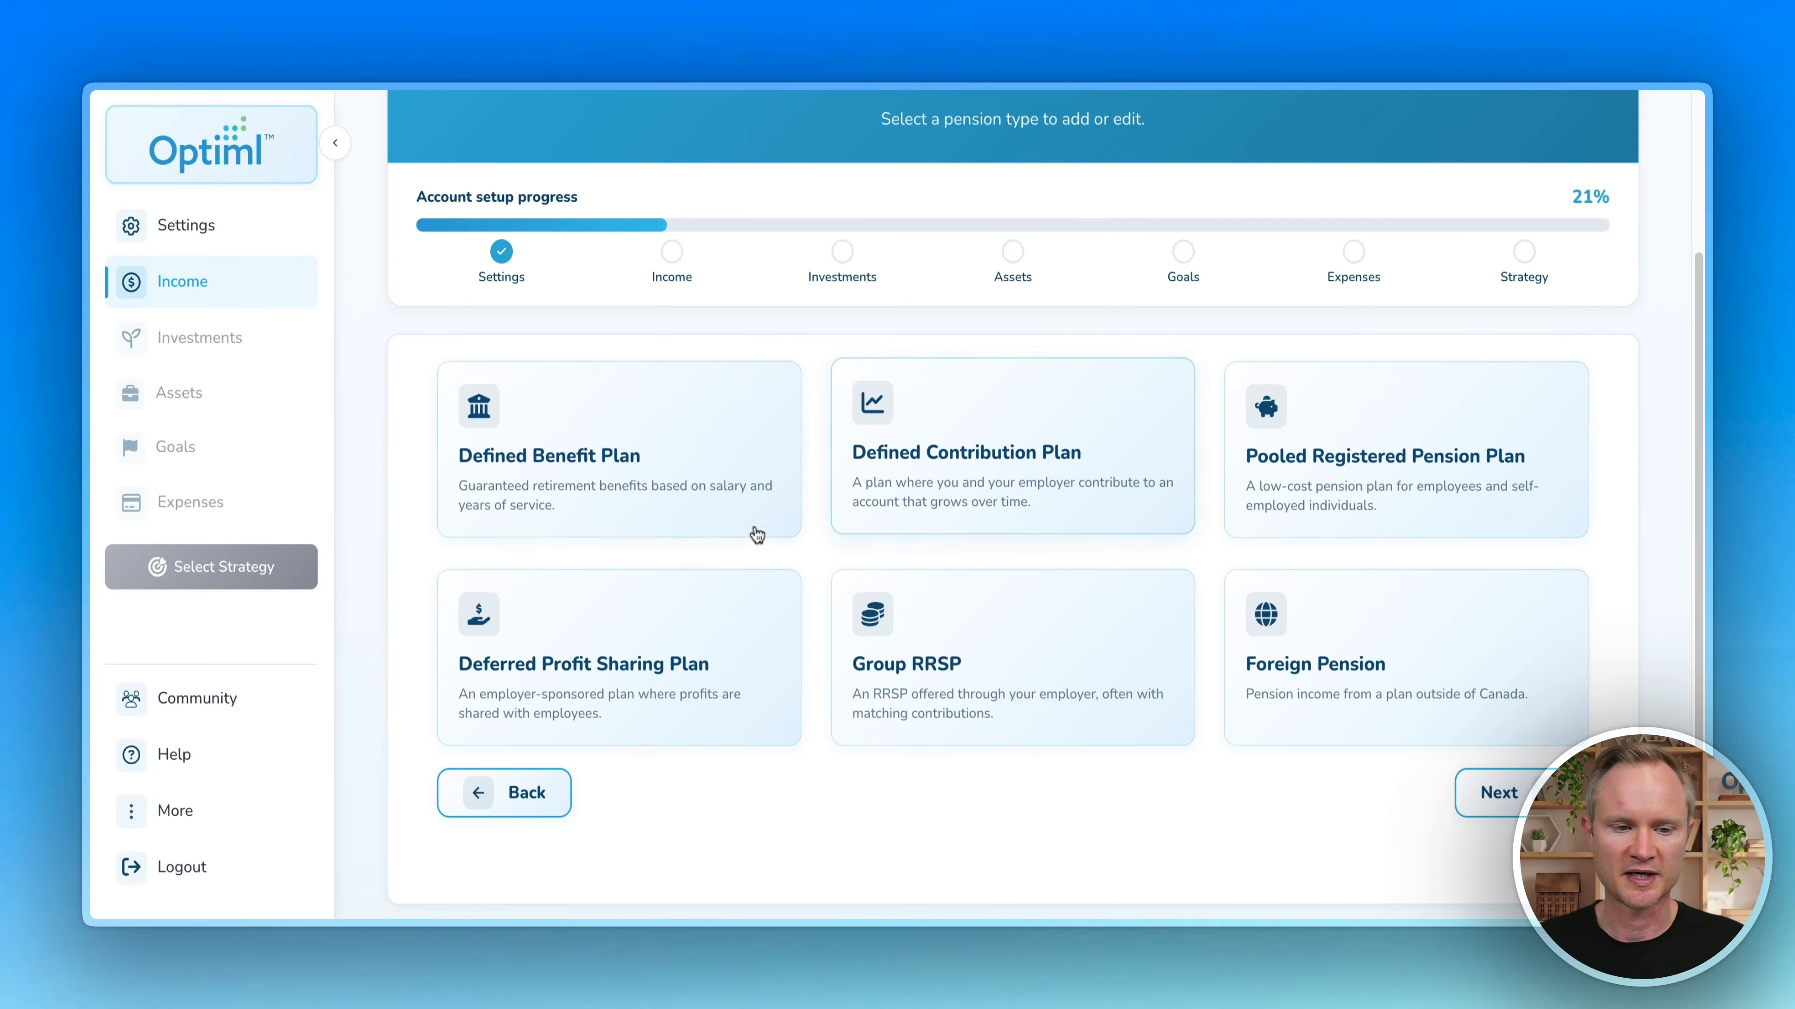
scroll(798, 529, "up", 3)
left_click(479, 217)
Step: Look over the other-income form without adding anything, back on the income overview
scroll(918, 566, "down", 2)
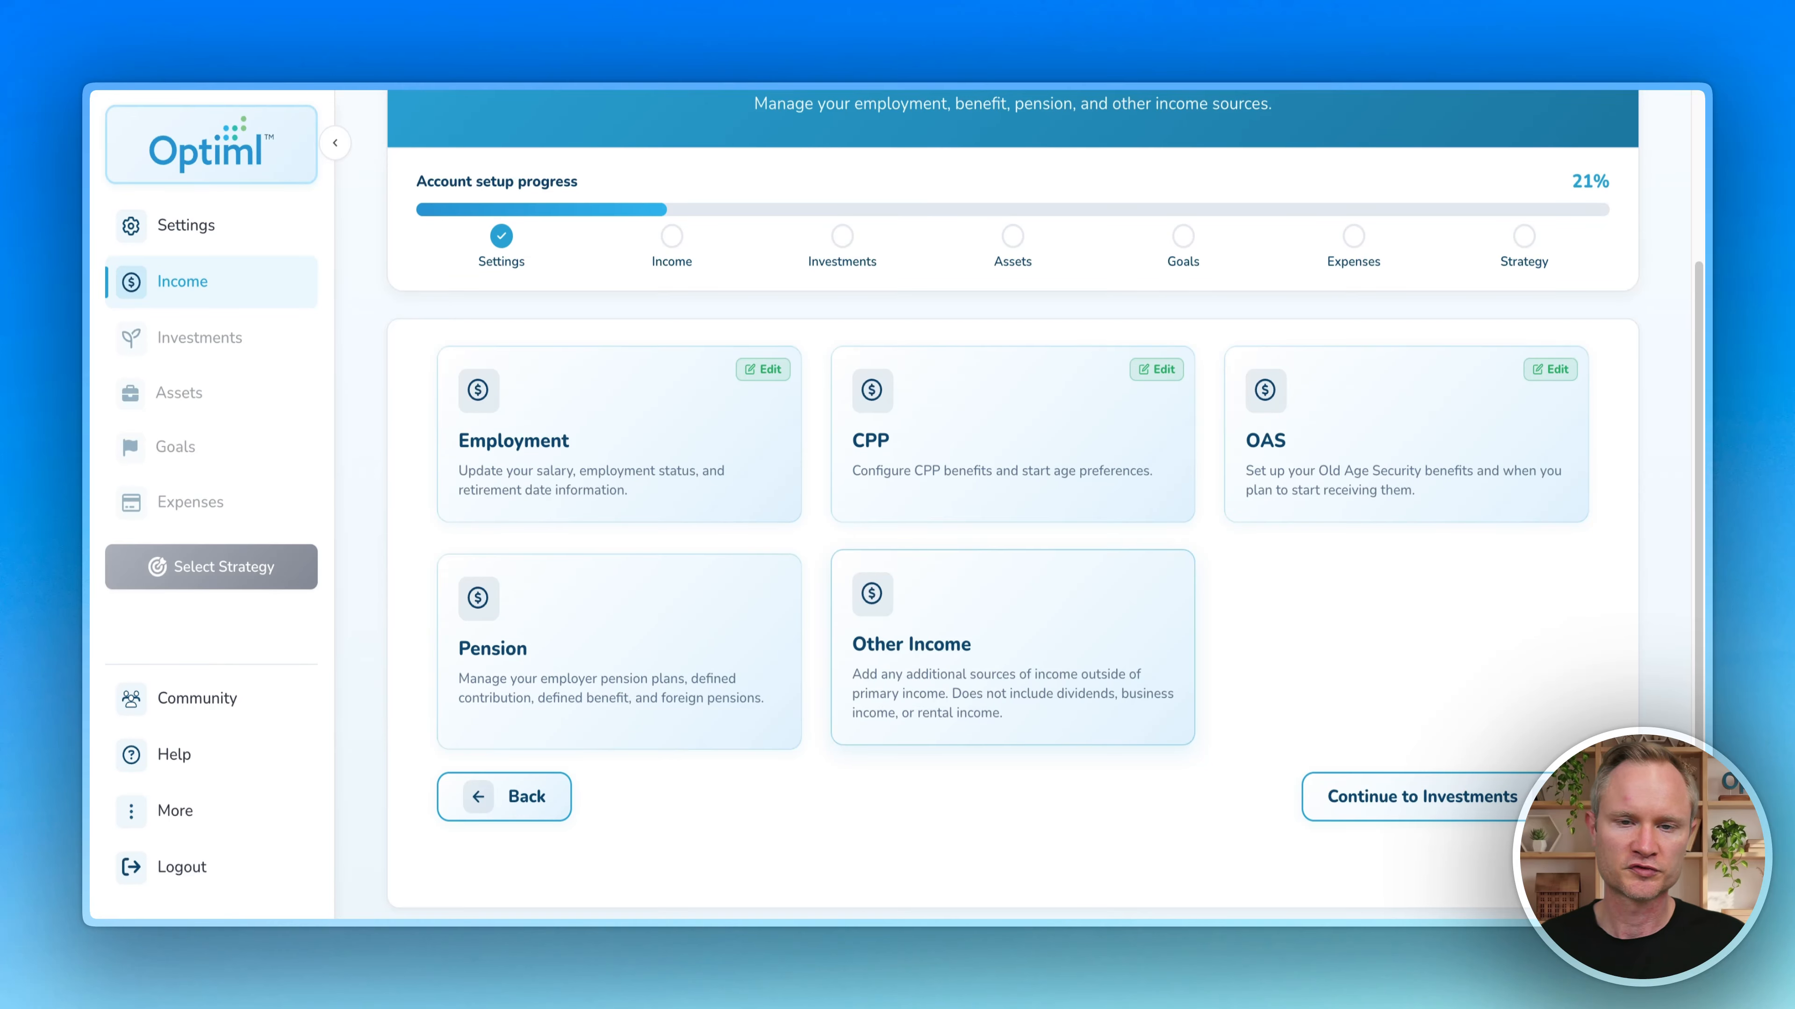
left_click(1003, 649)
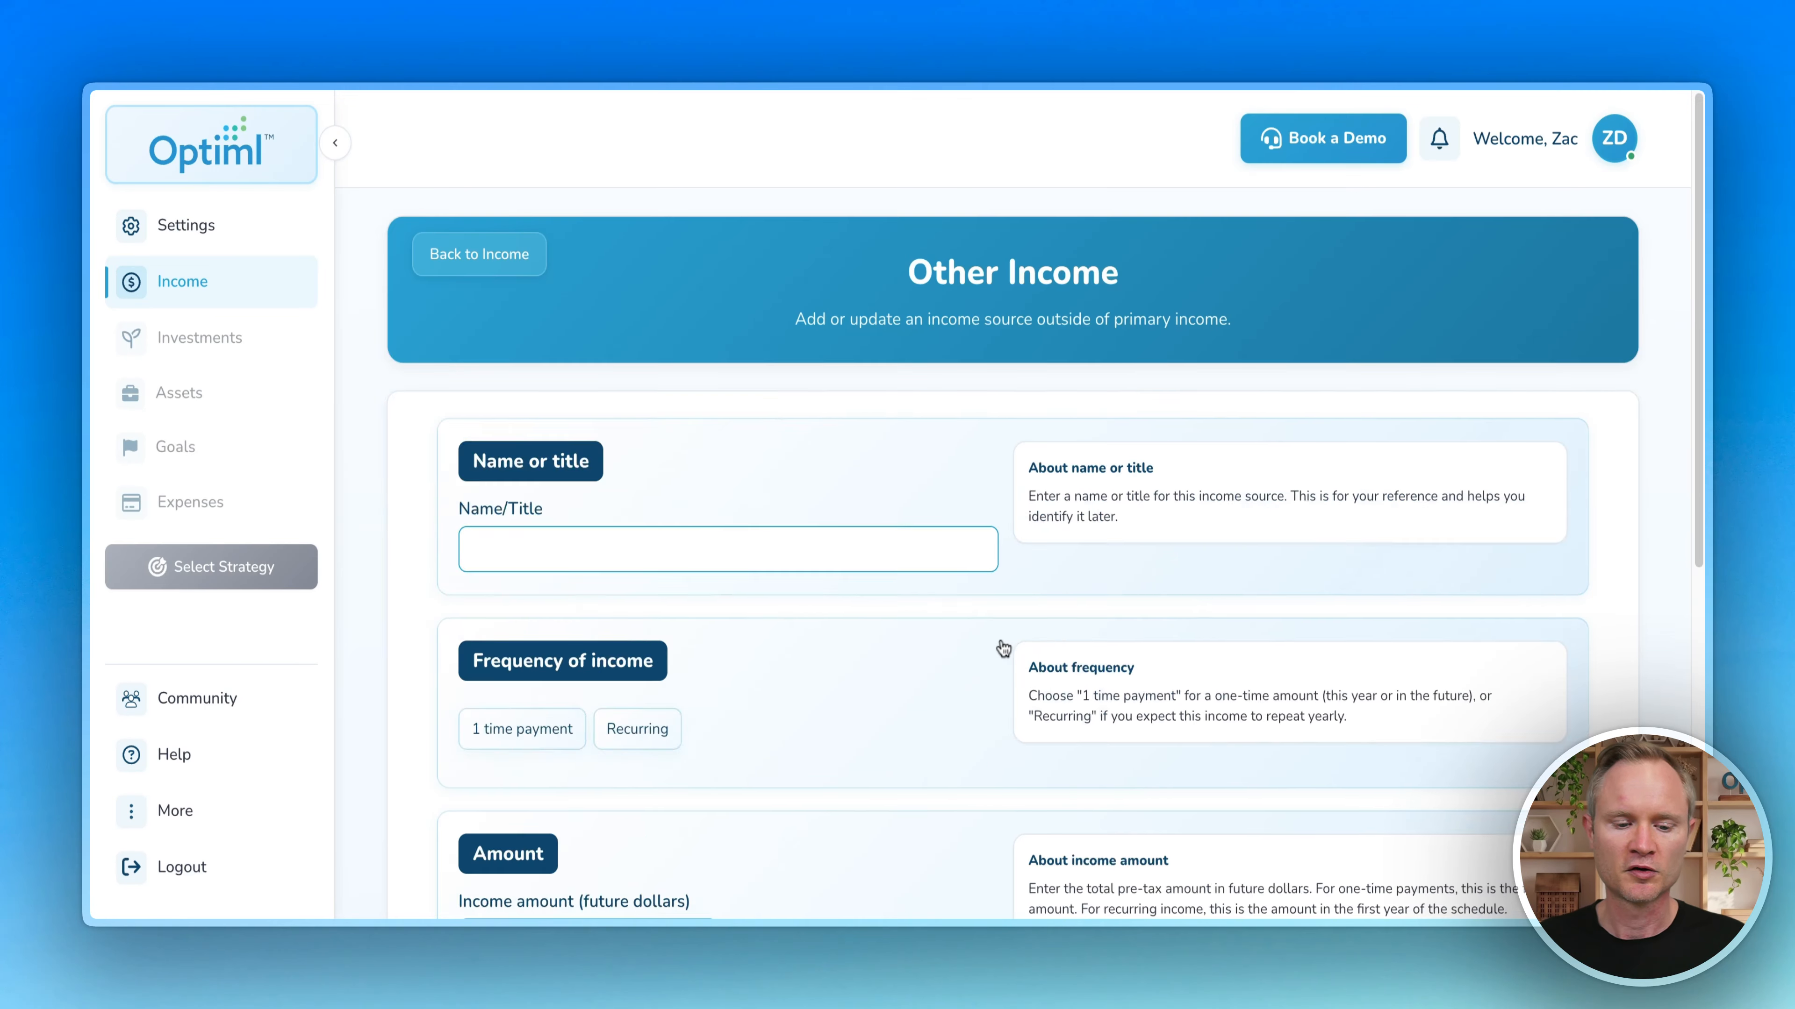
scroll(611, 559, "down", 3)
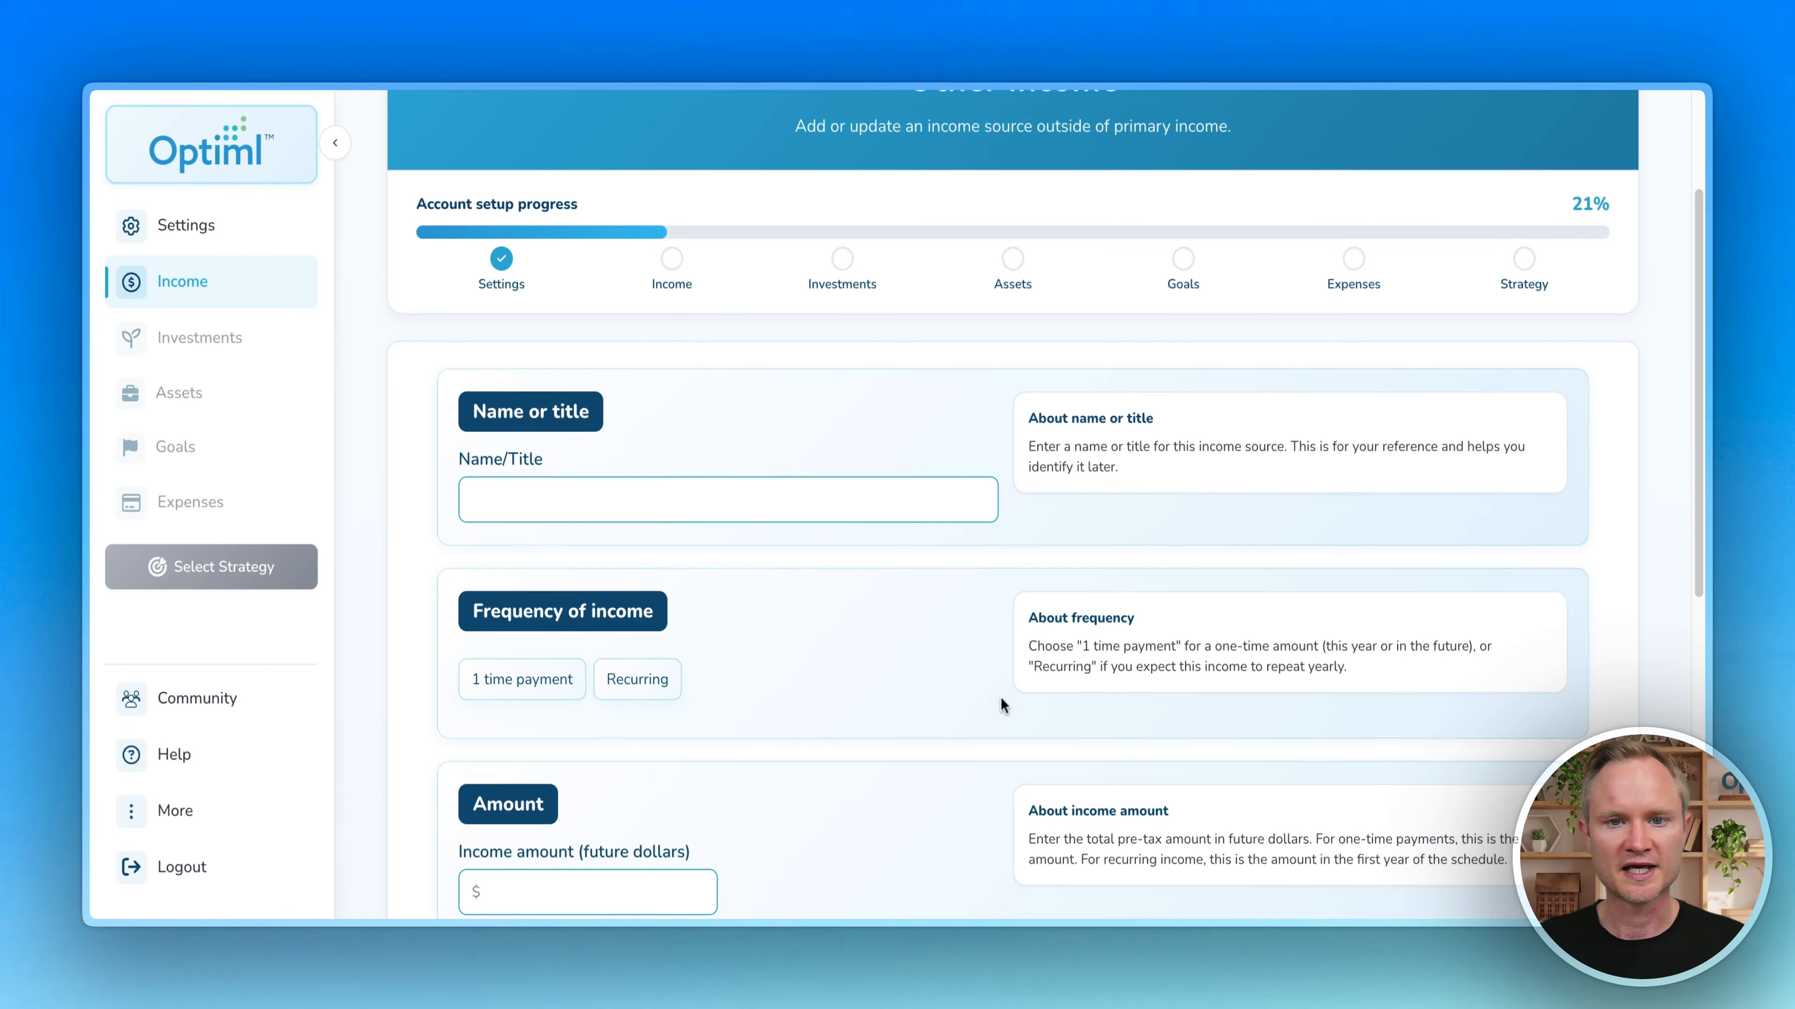
scroll(908, 672, "up", 1)
scroll(882, 659, "down", 1)
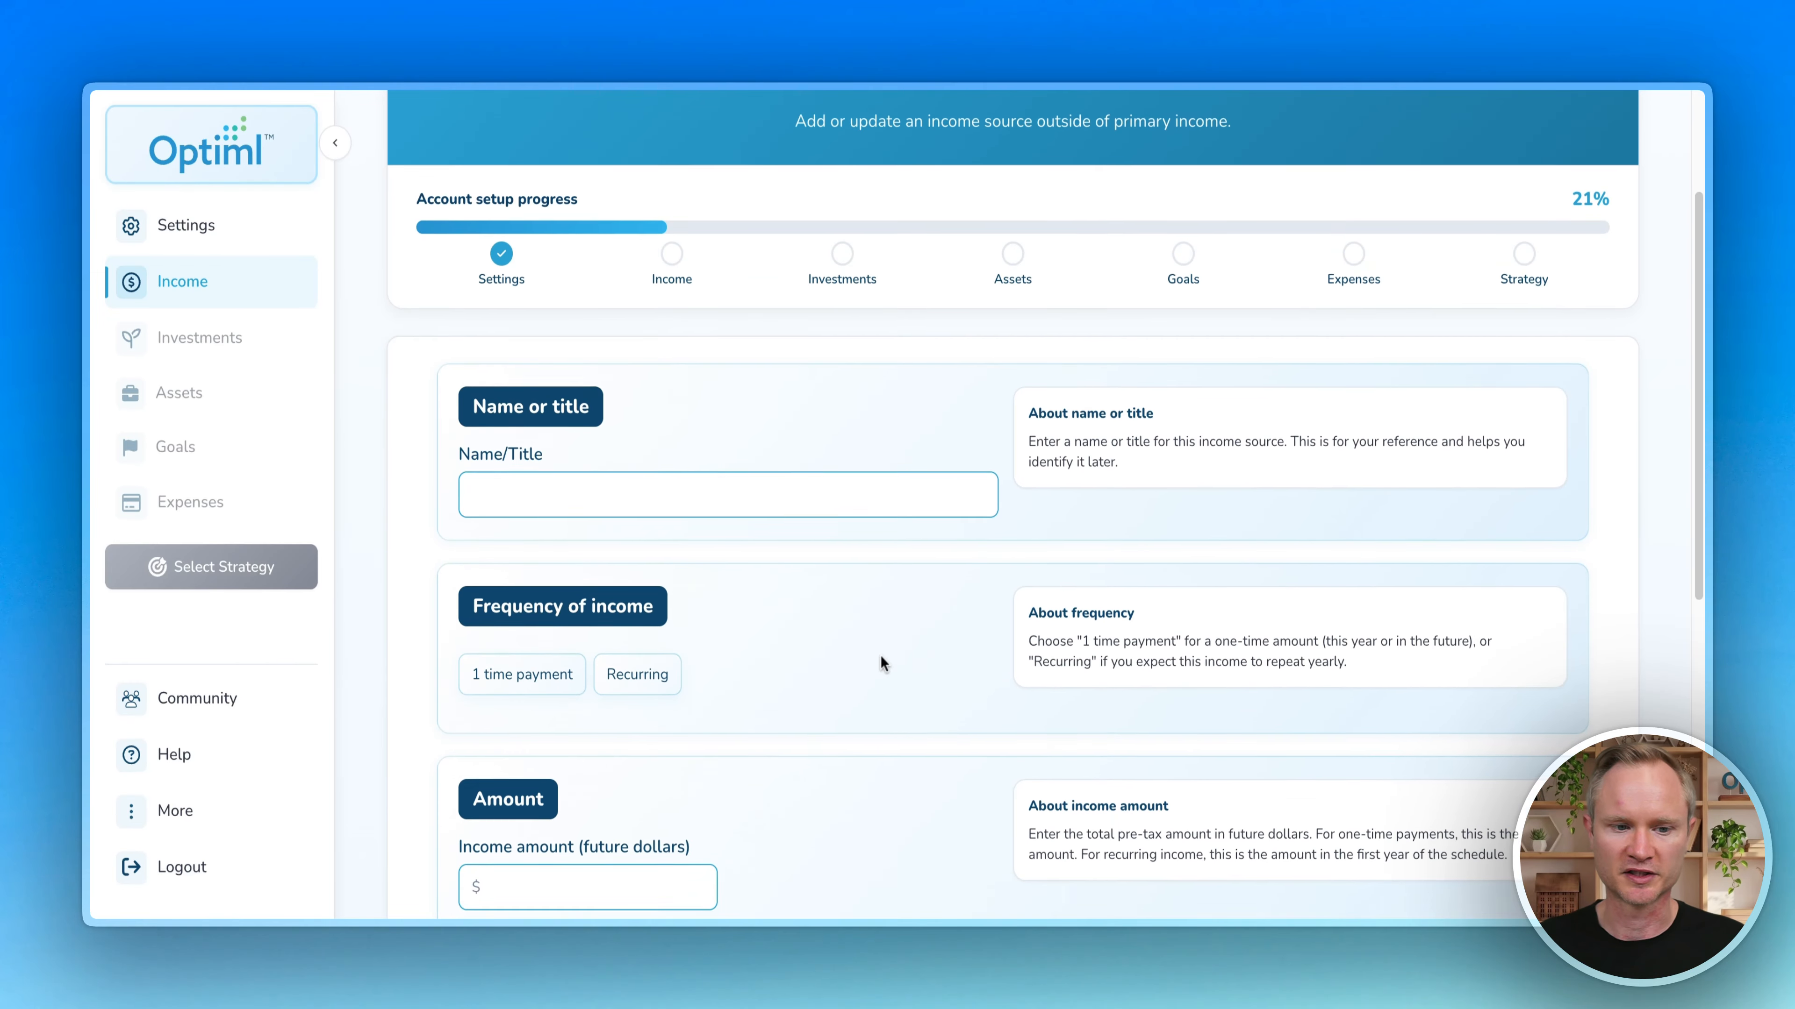
scroll(848, 615, "up", 3)
left_click(510, 251)
scroll(1050, 585, "down", 5)
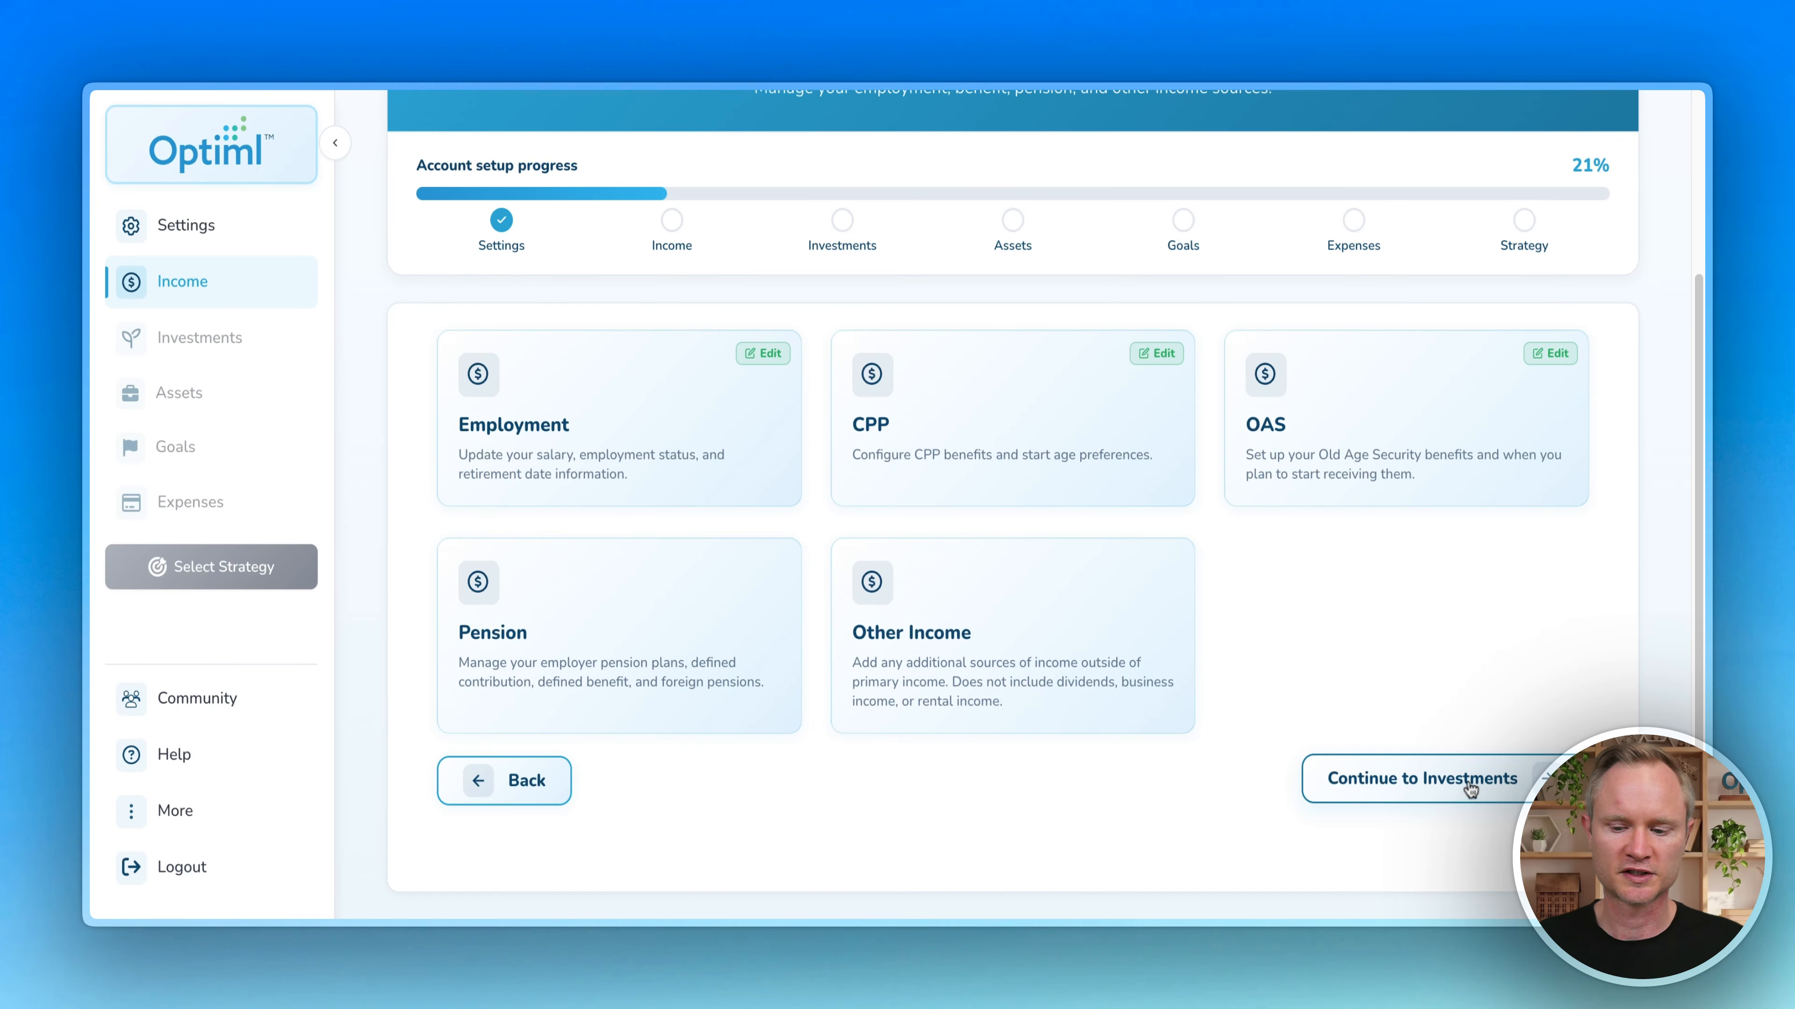
Step: On the TFSA page, confirm having a TFSA with a total value of $85,000
left_click(1477, 790)
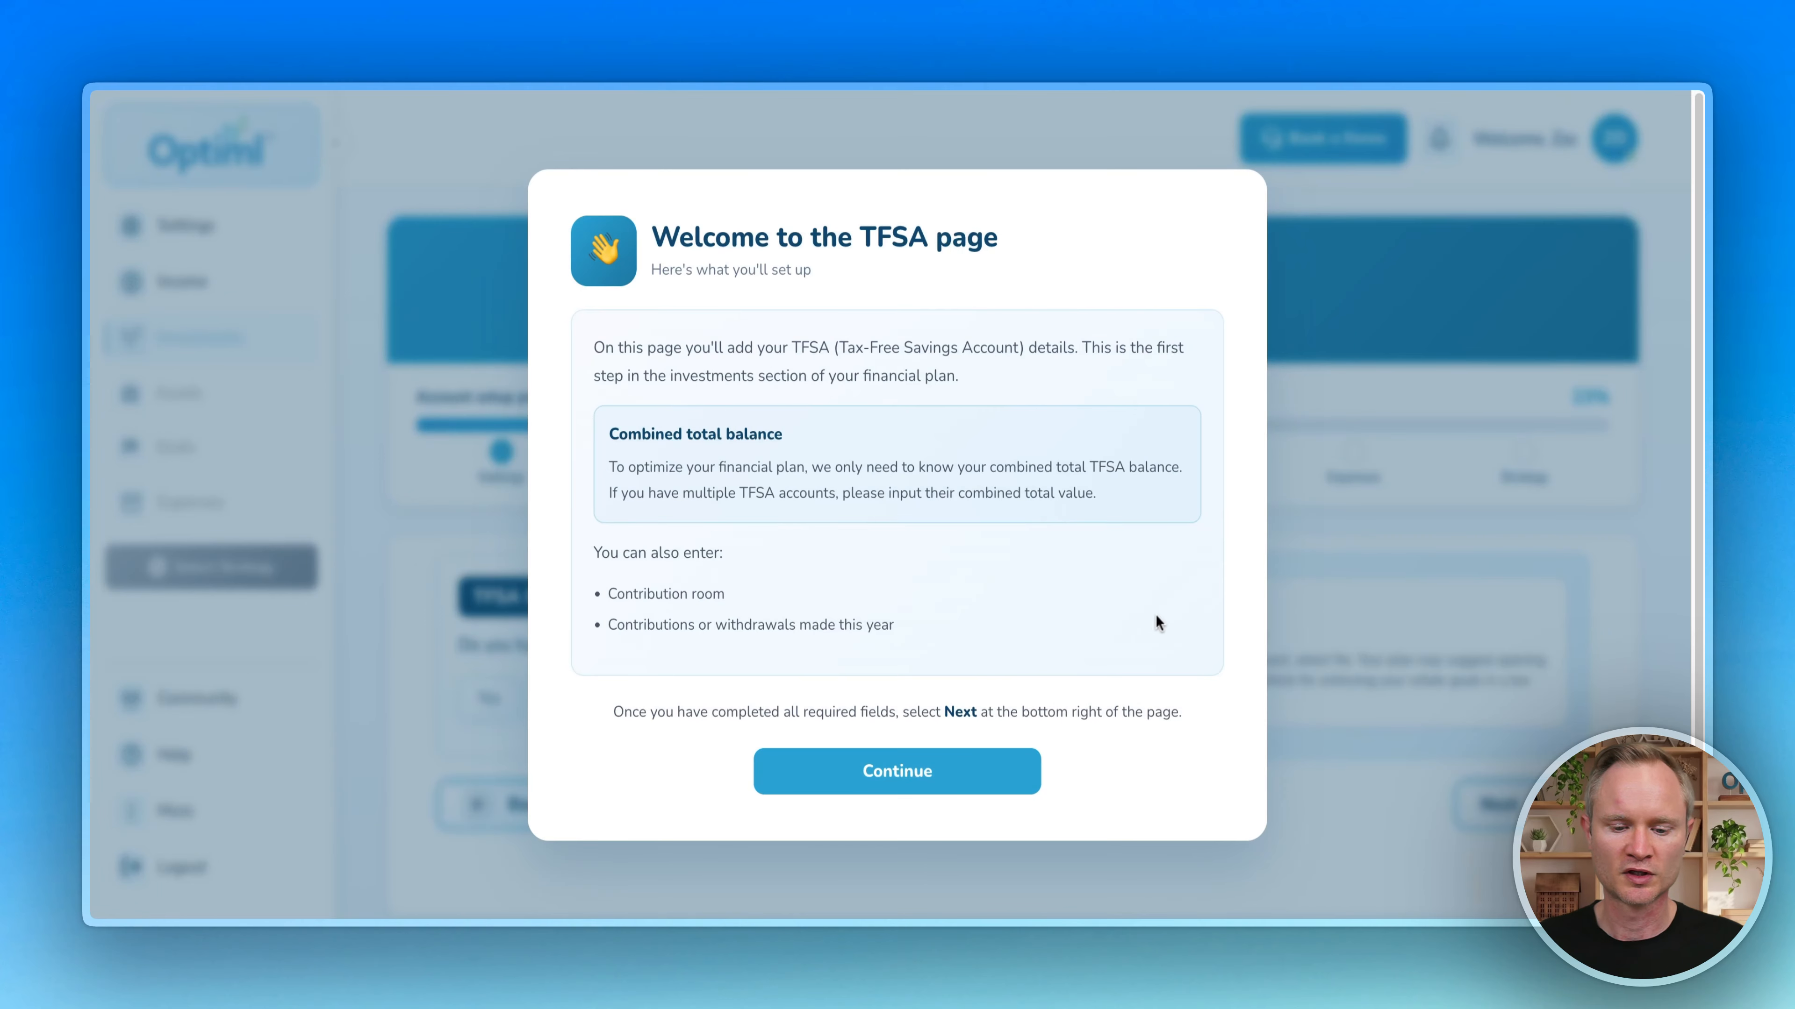
left_click(905, 773)
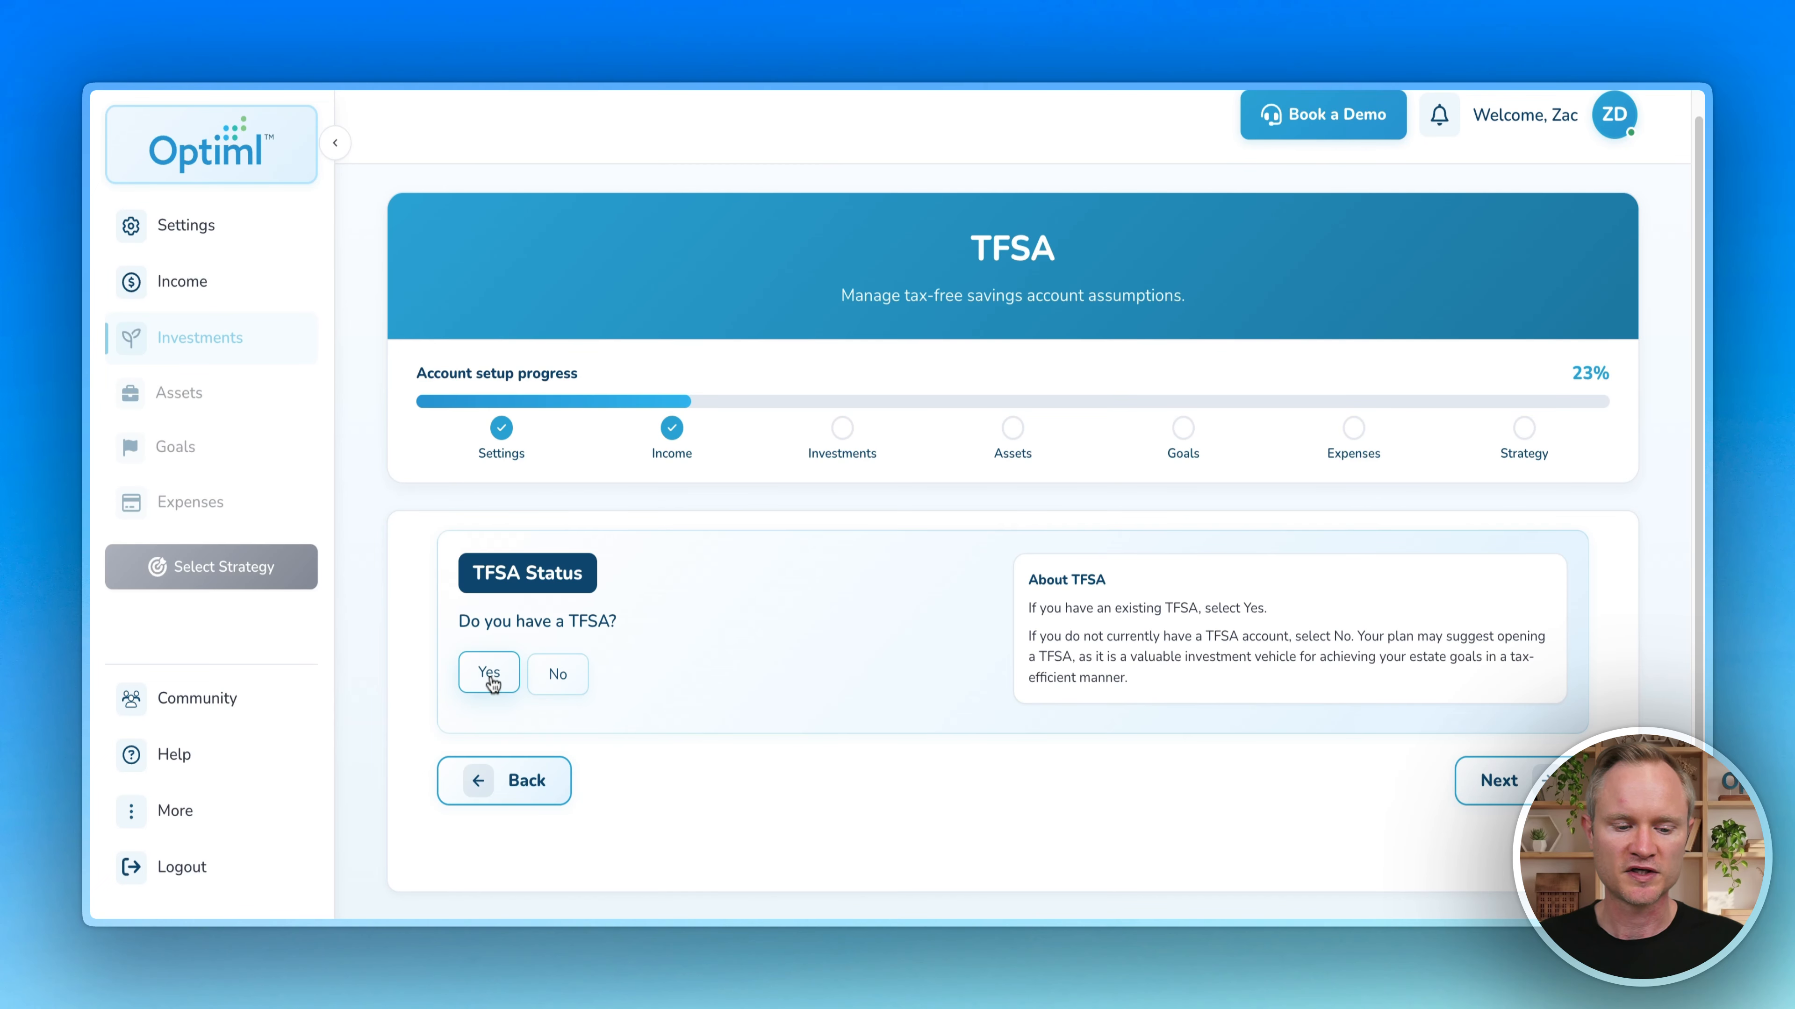
left_click(490, 674)
scroll(432, 554, "down", 8)
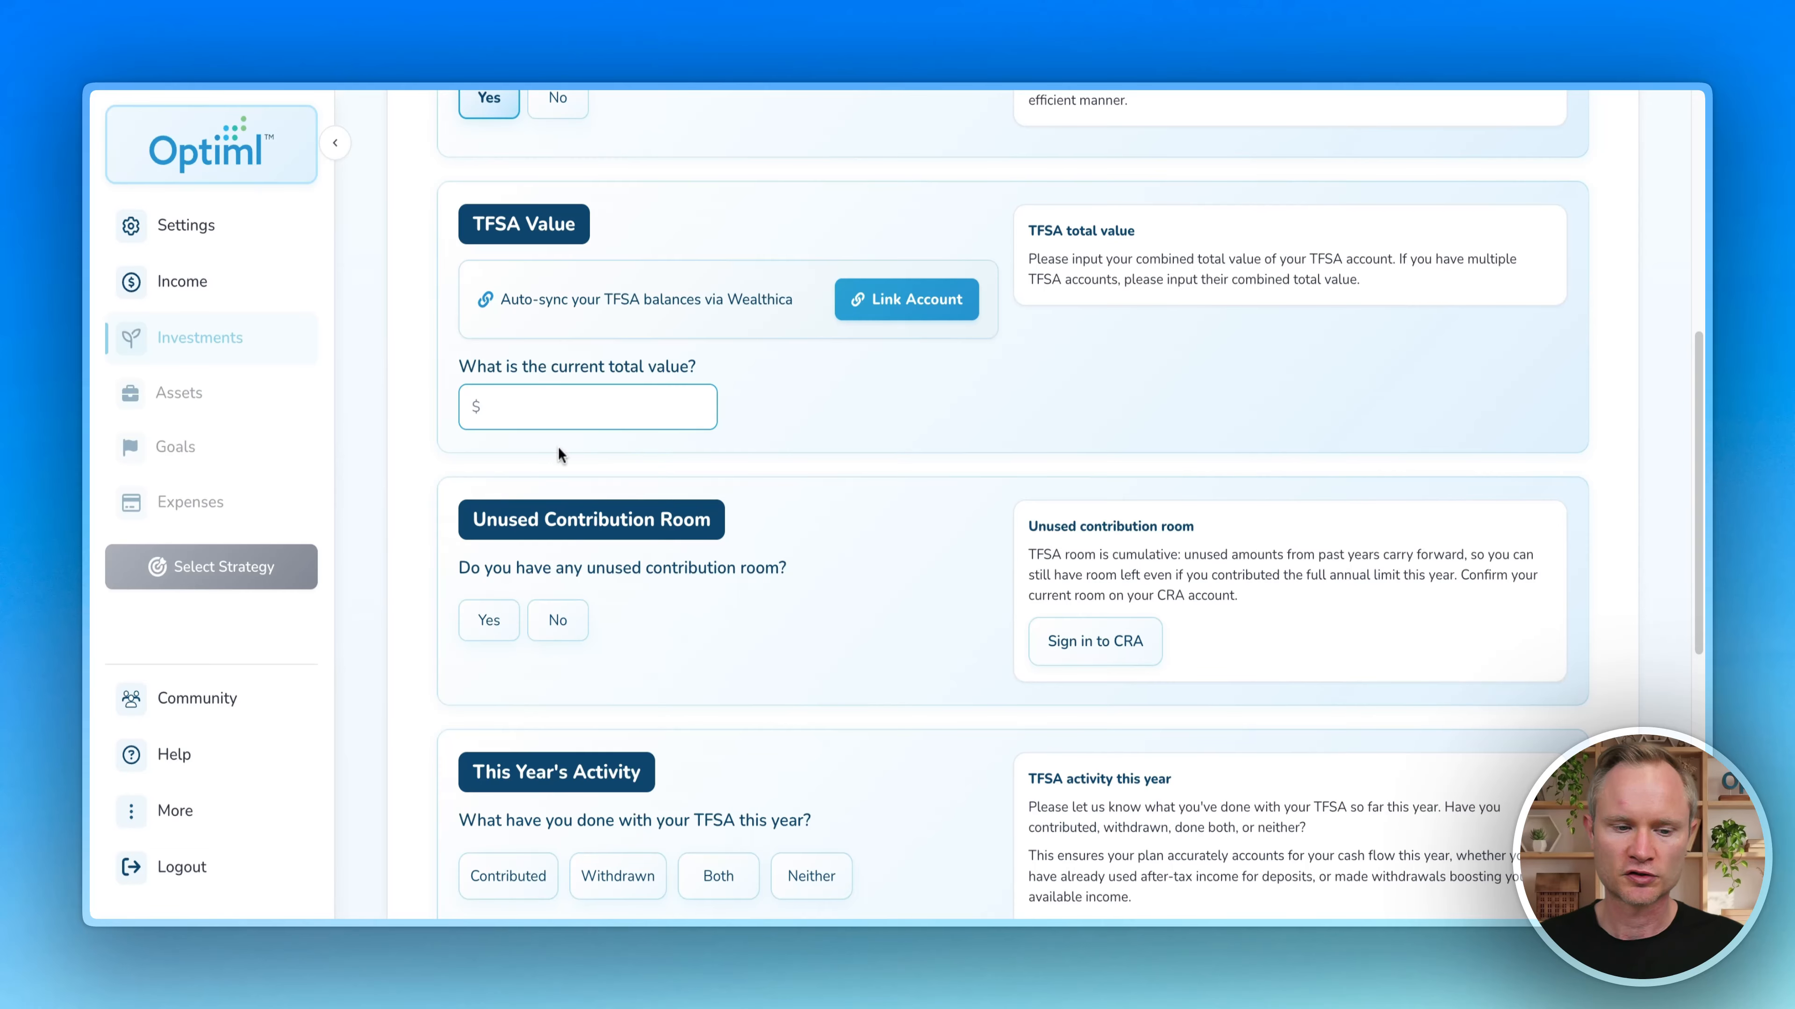
left_click(585, 416)
type("850000")
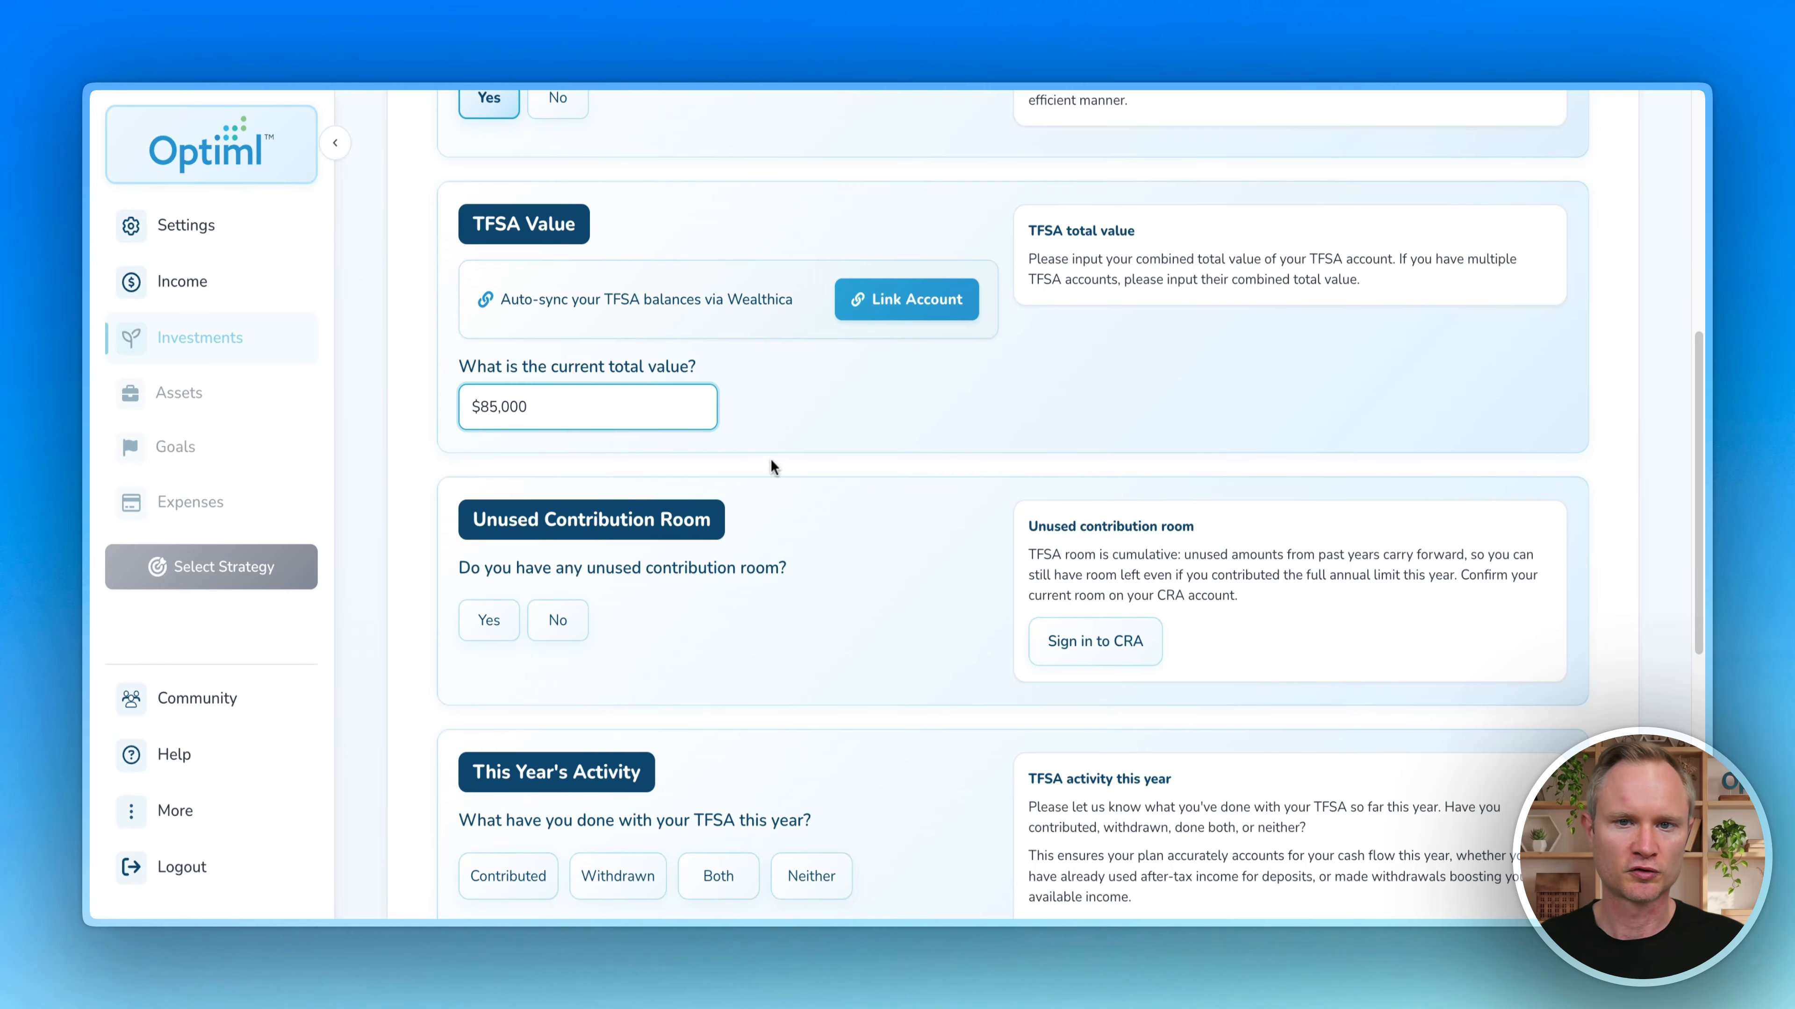
left_click(816, 416)
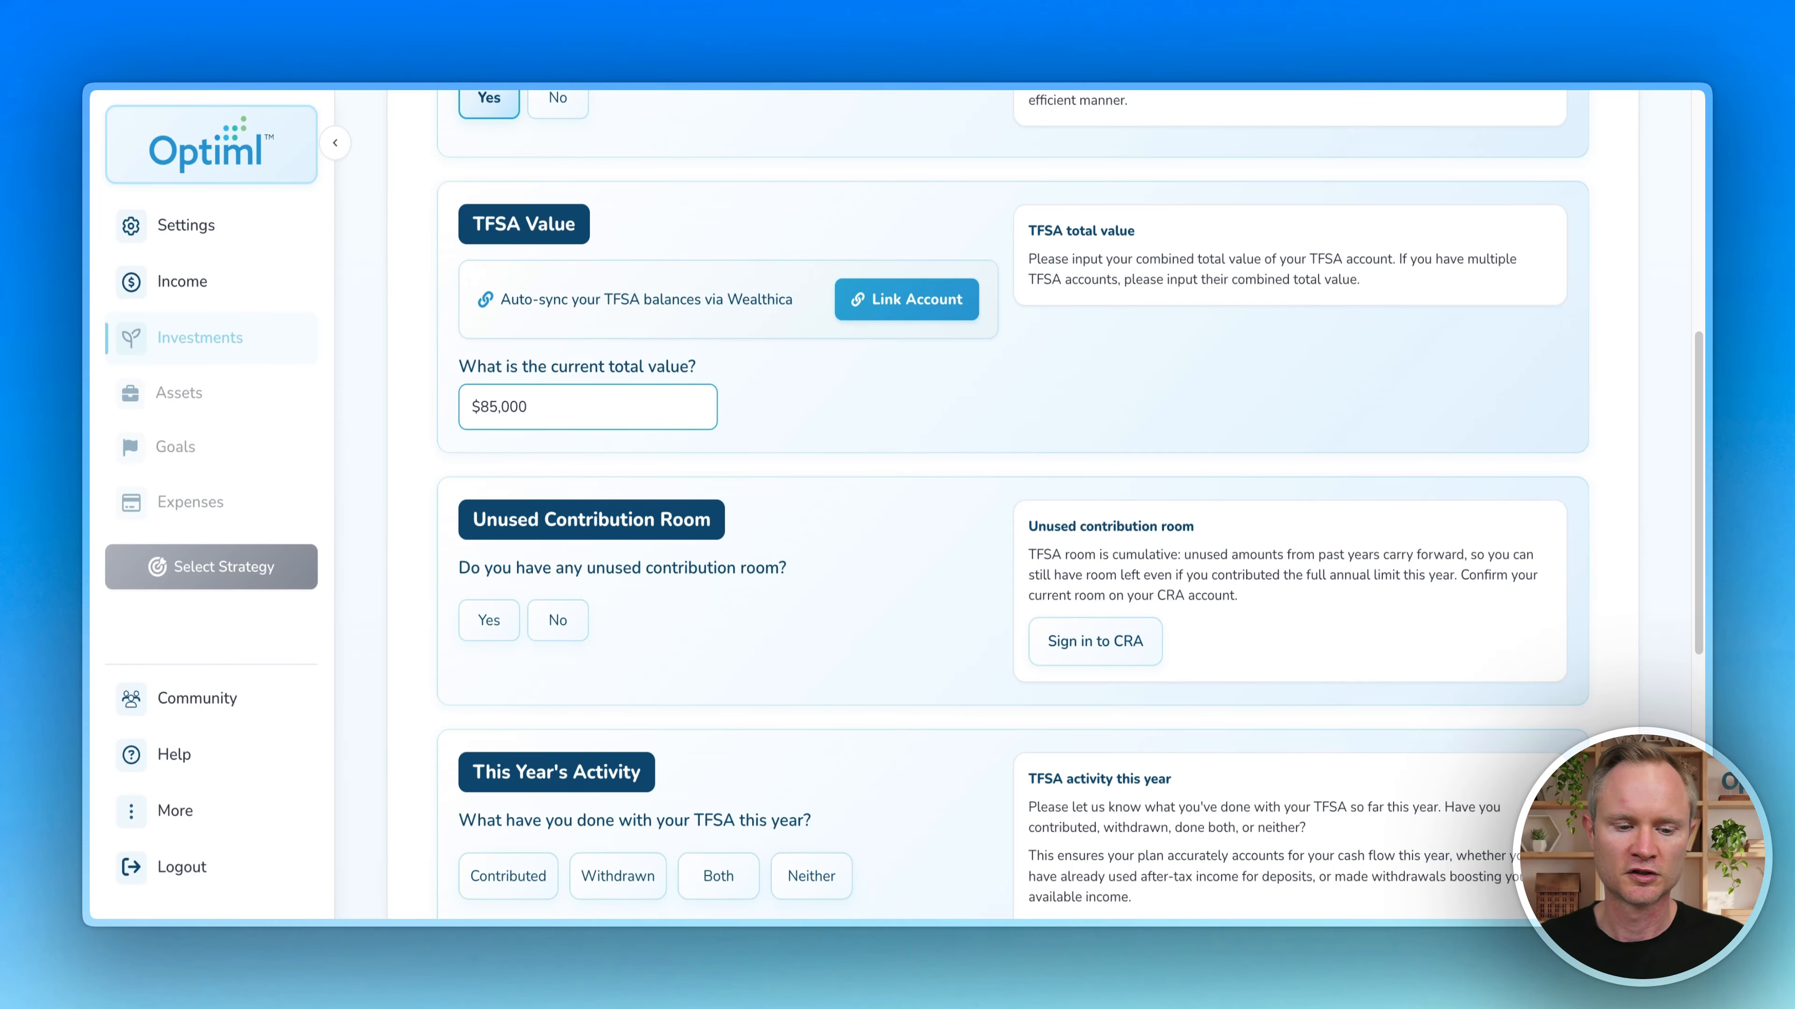
Step: Record $7,000 of unused TFSA contribution room
scroll(828, 429, "down", 3)
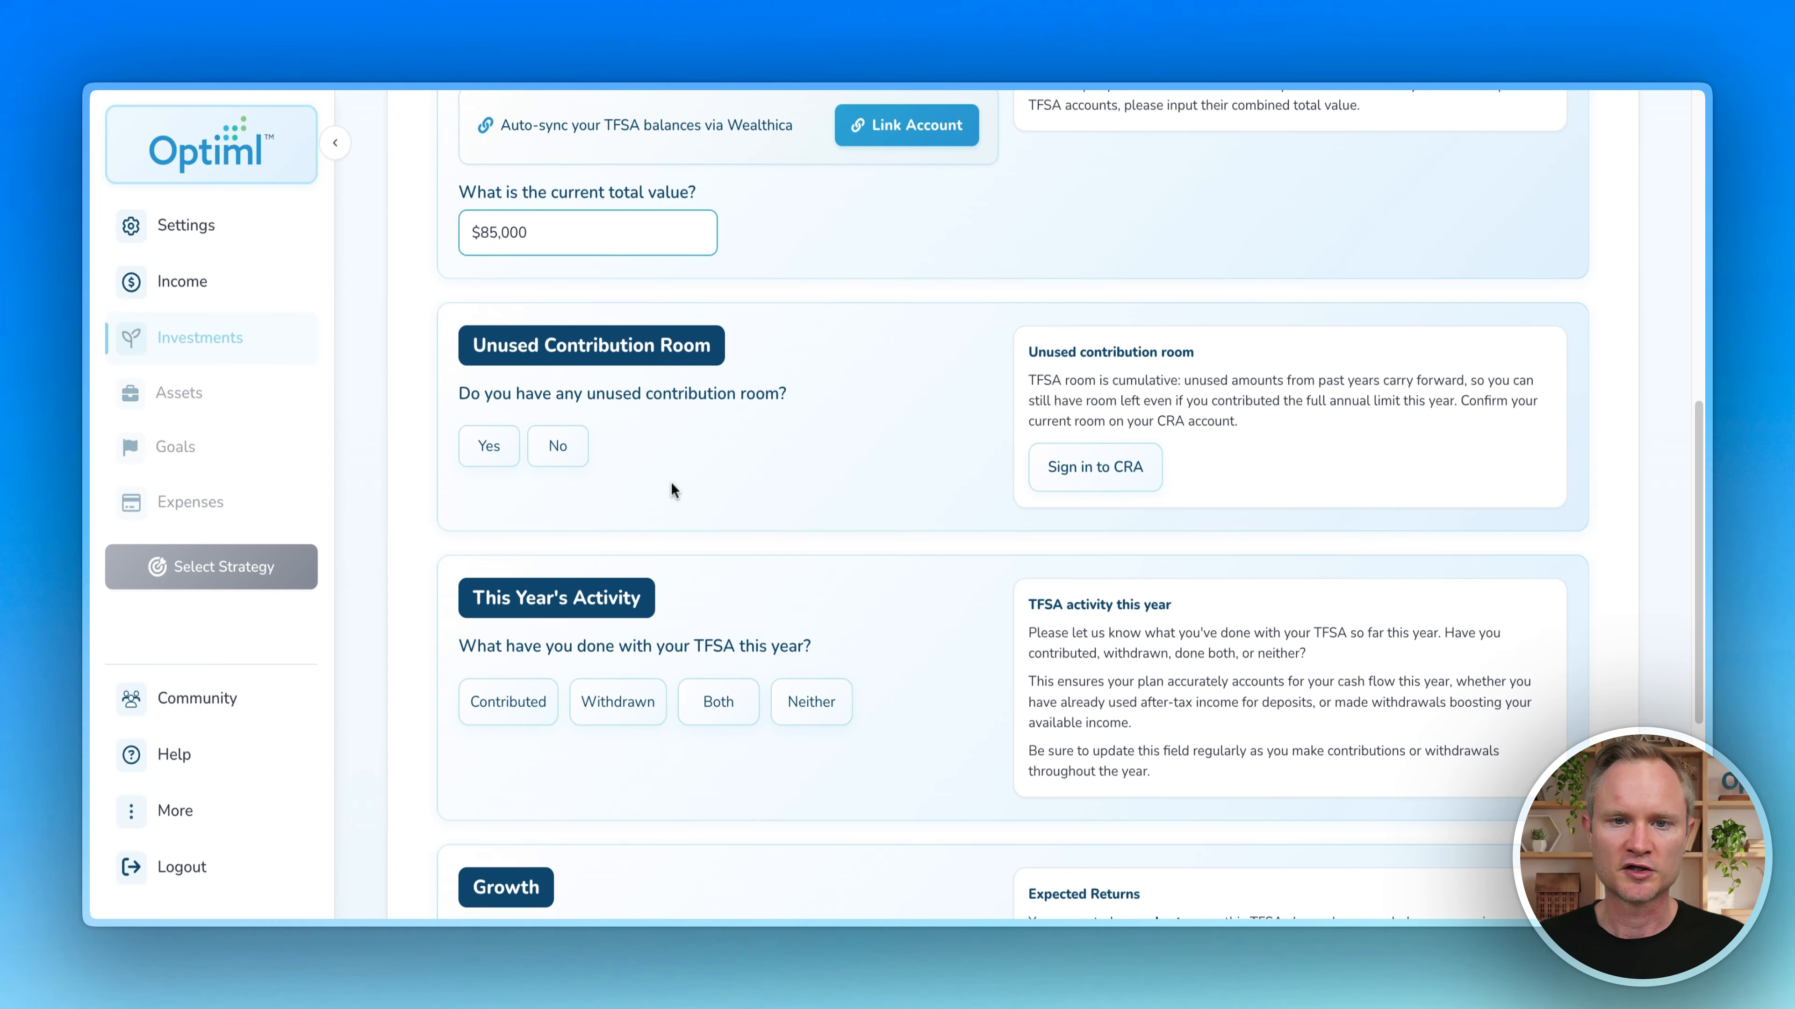
left_click(489, 446)
left_click(558, 550)
type("7000")
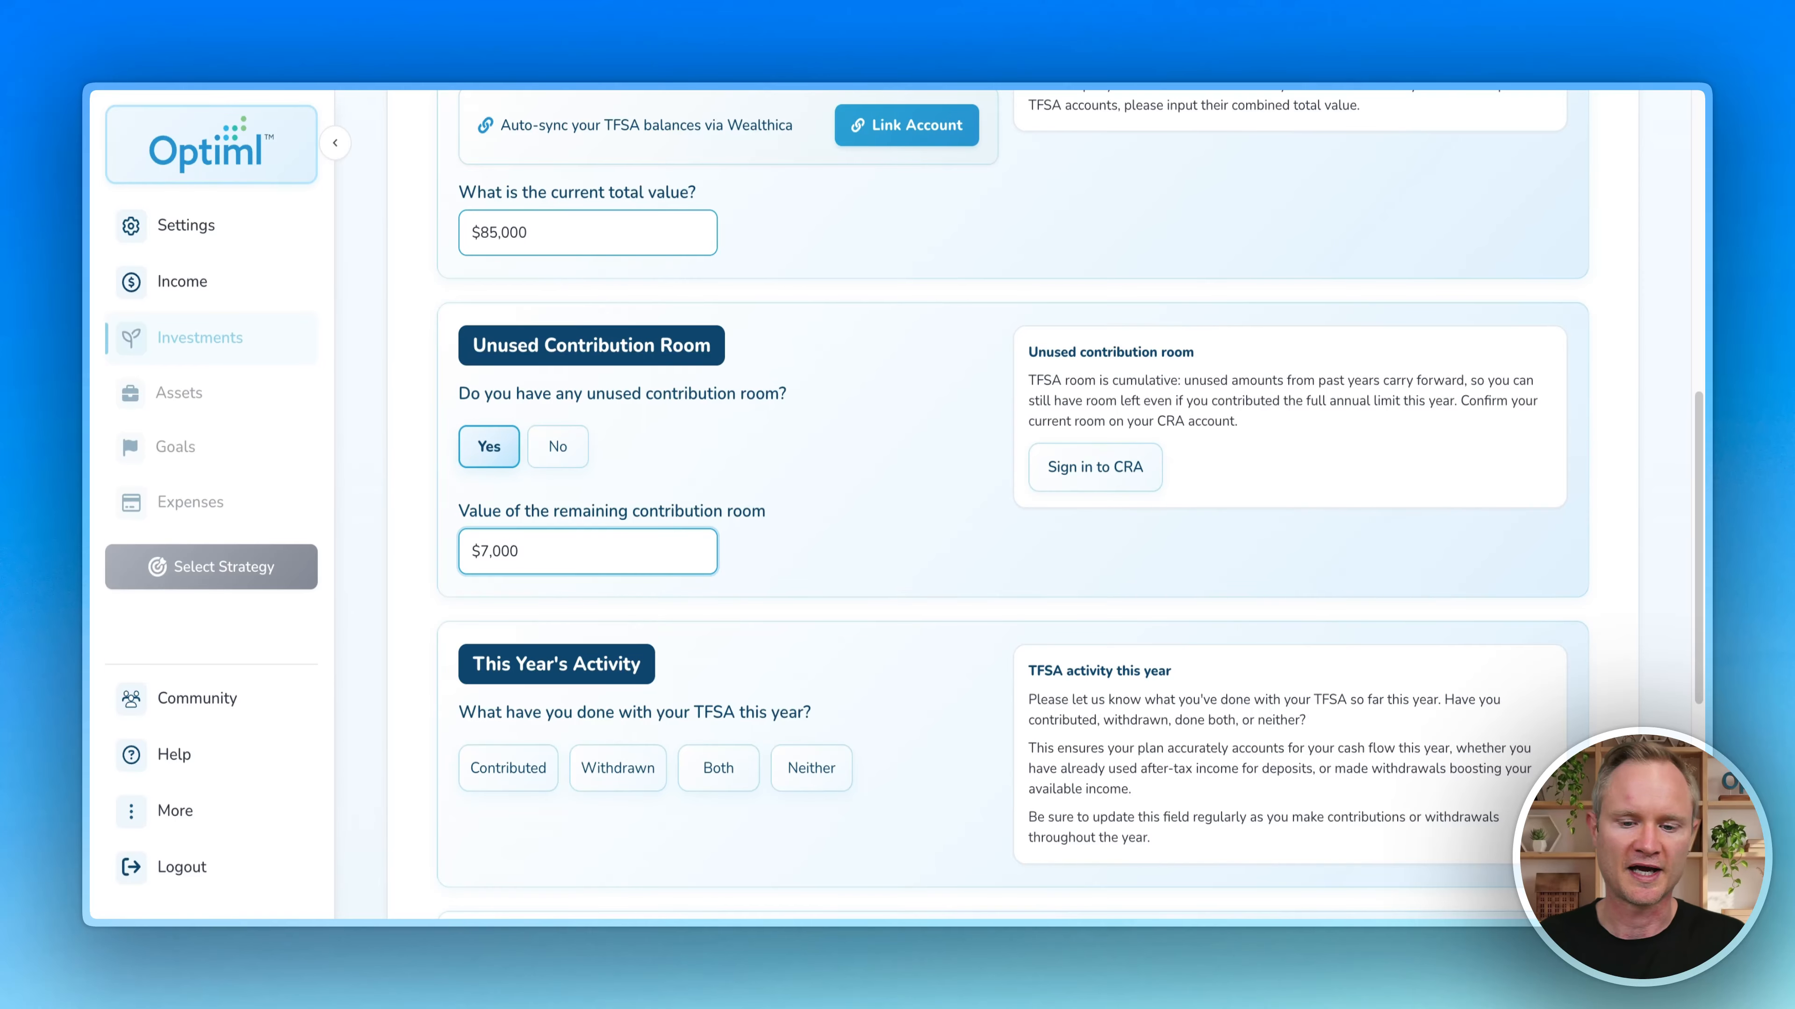
Step: Record a $2,000 TFSA contribution made this year
scroll(388, 516, "down", 3)
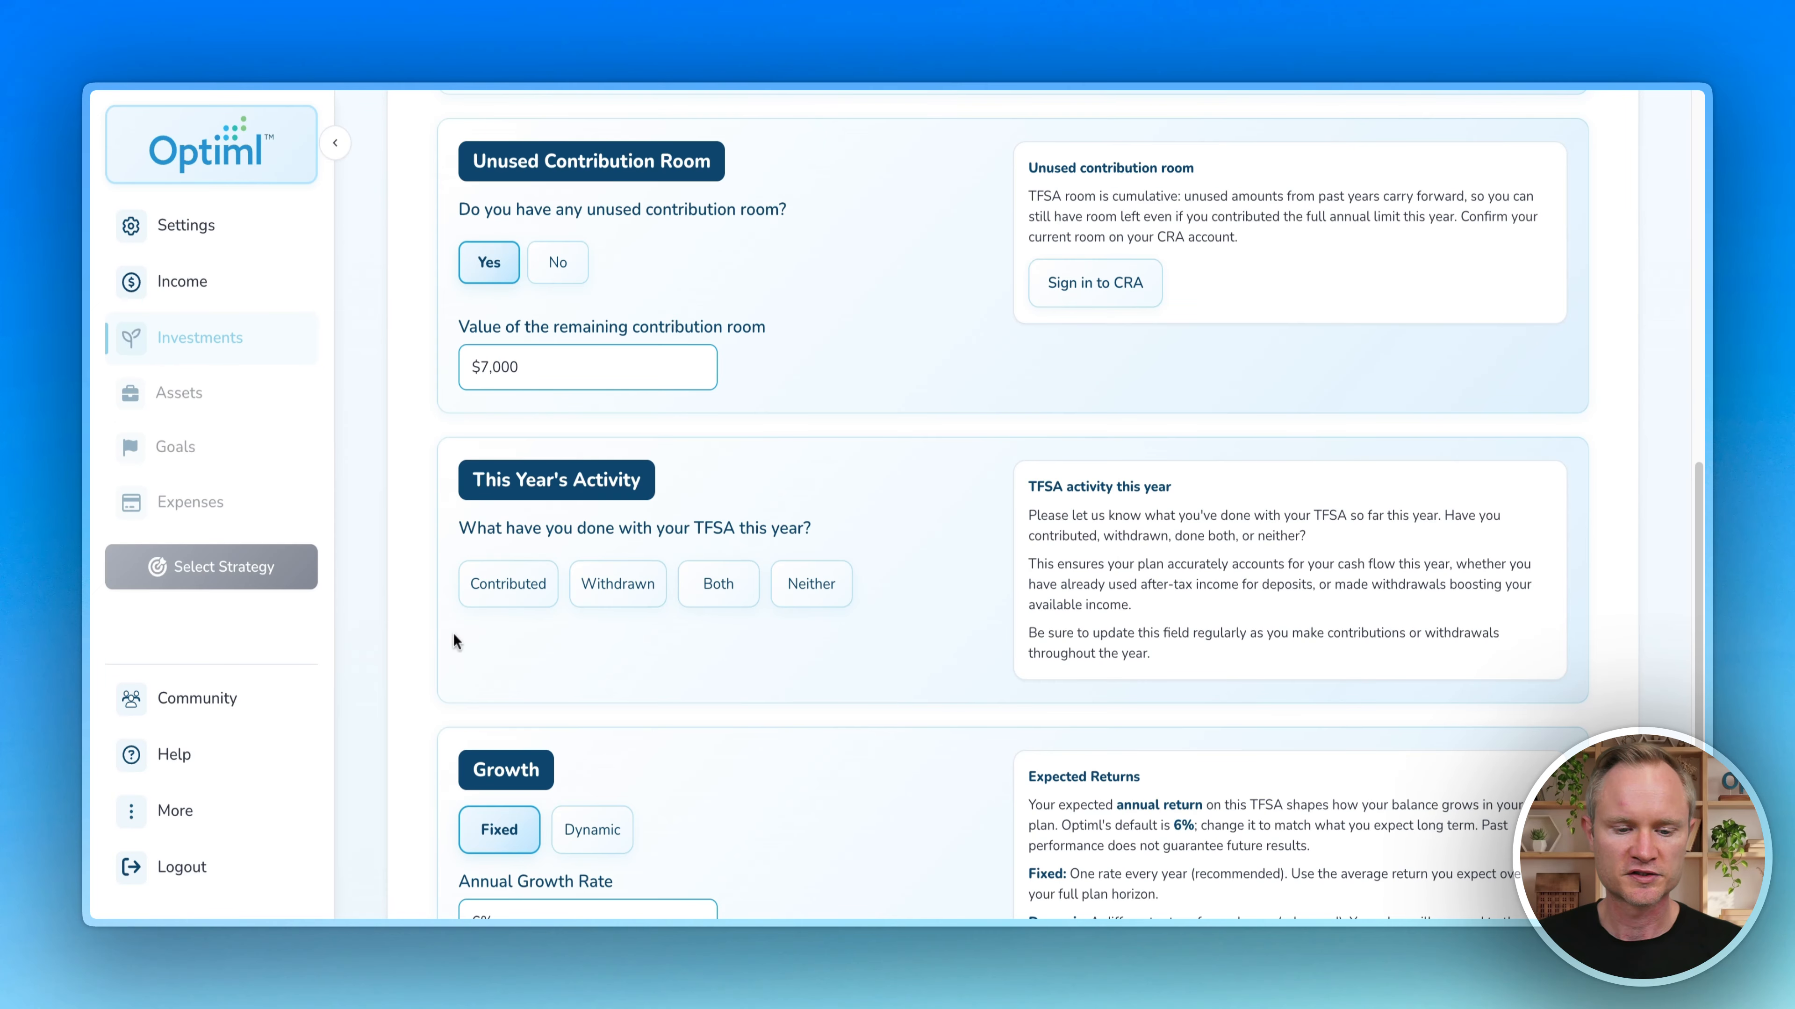
scroll(761, 640, "down", 1)
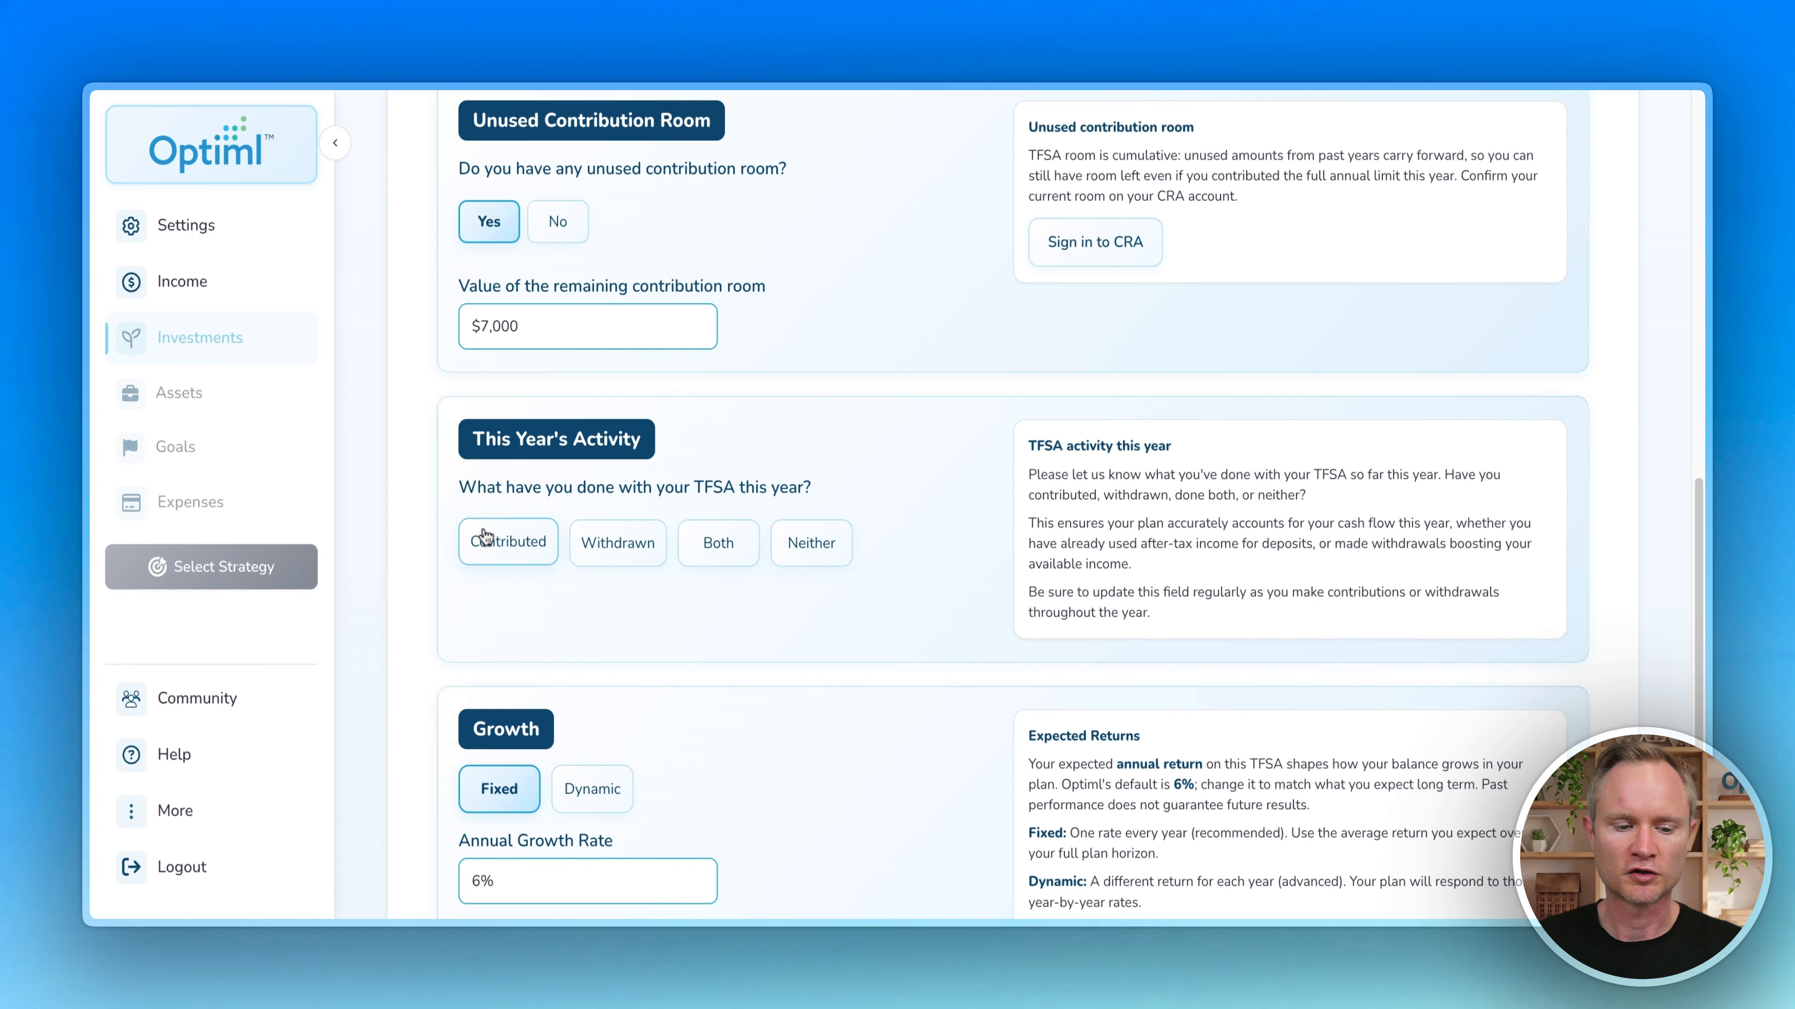
left_click(484, 537)
left_click(608, 664)
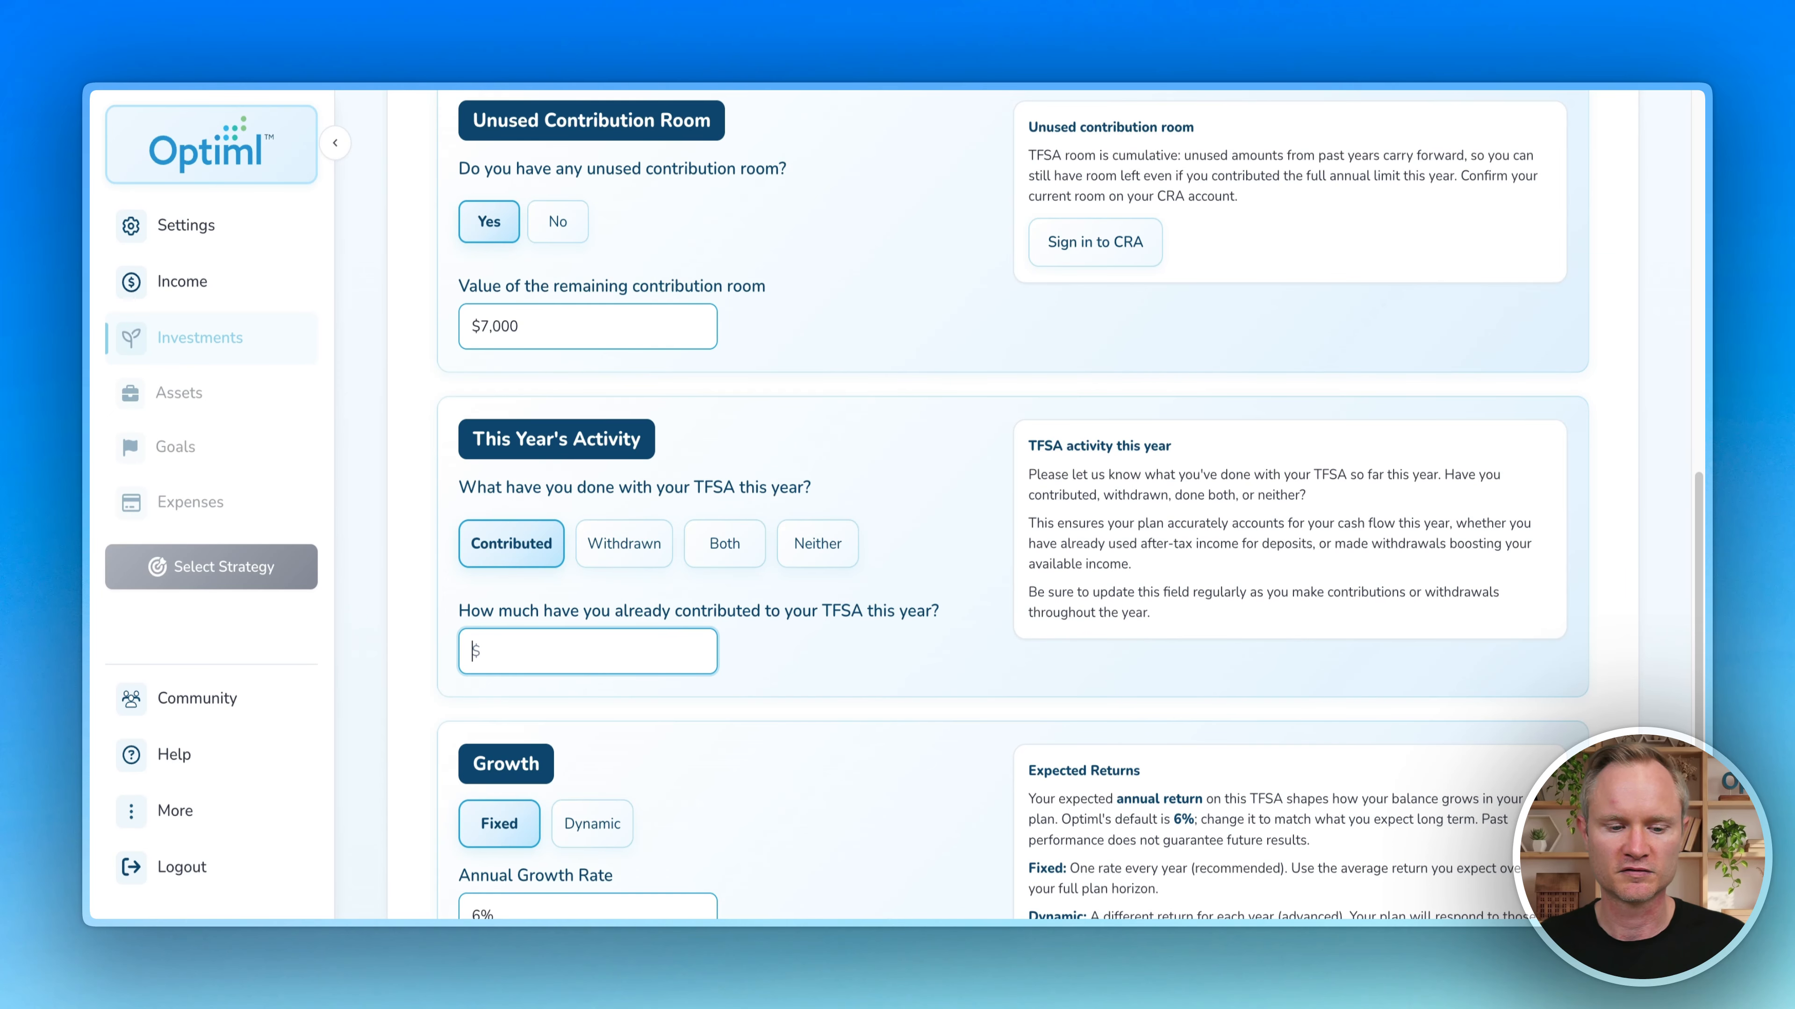
type("2")
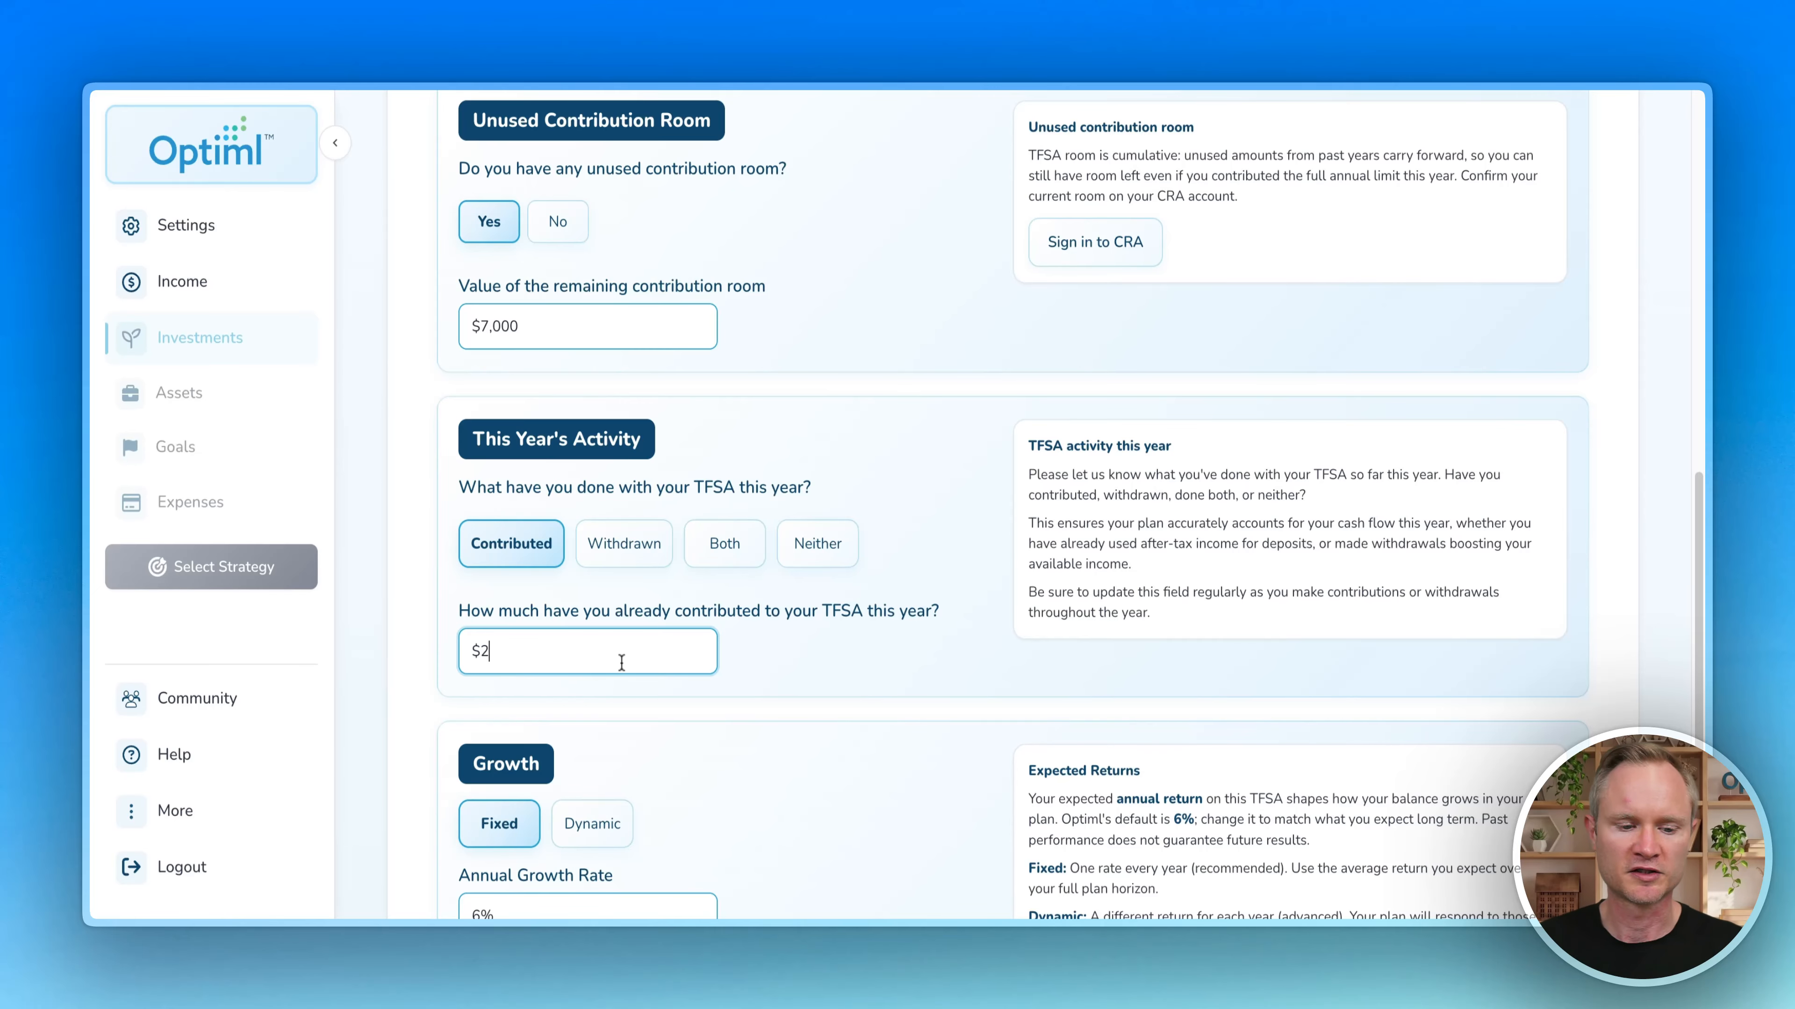
type(",000")
left_click(784, 658)
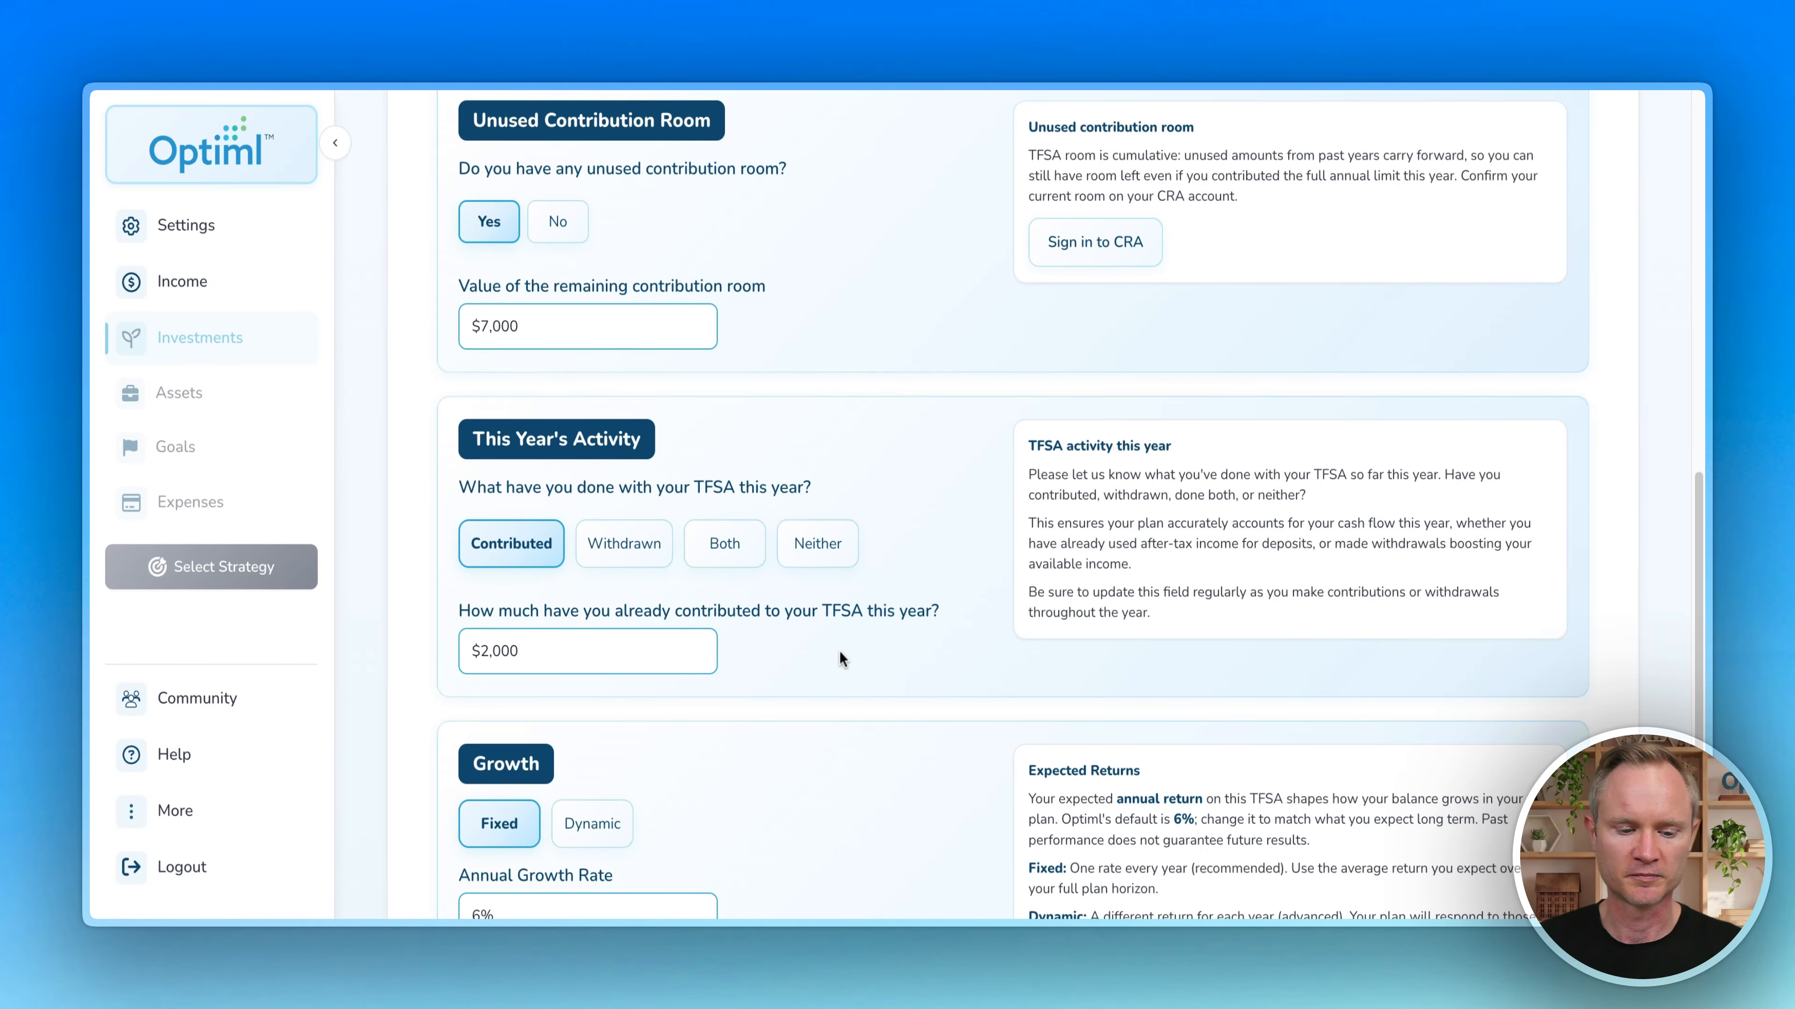
Step: Change the TFSA annual growth rate to 8%, then restore it to 6%
scroll(410, 453, "down", 5)
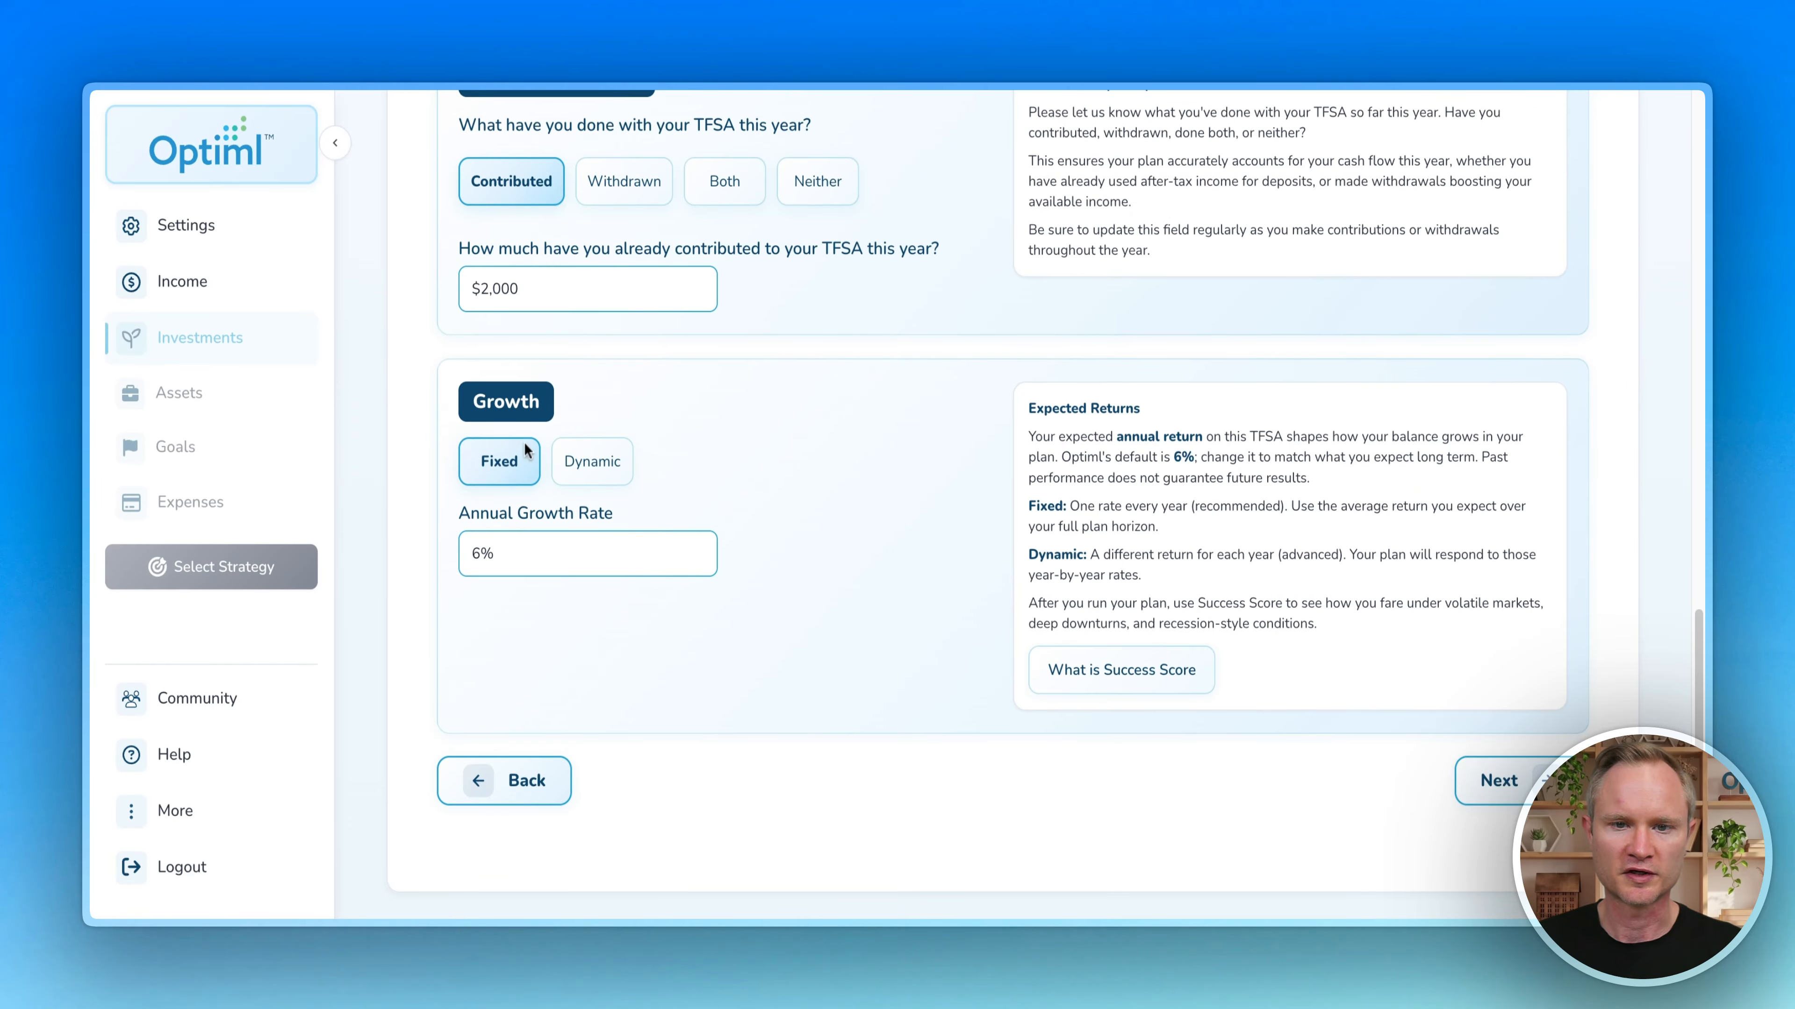
left_click_drag(480, 554, 469, 558)
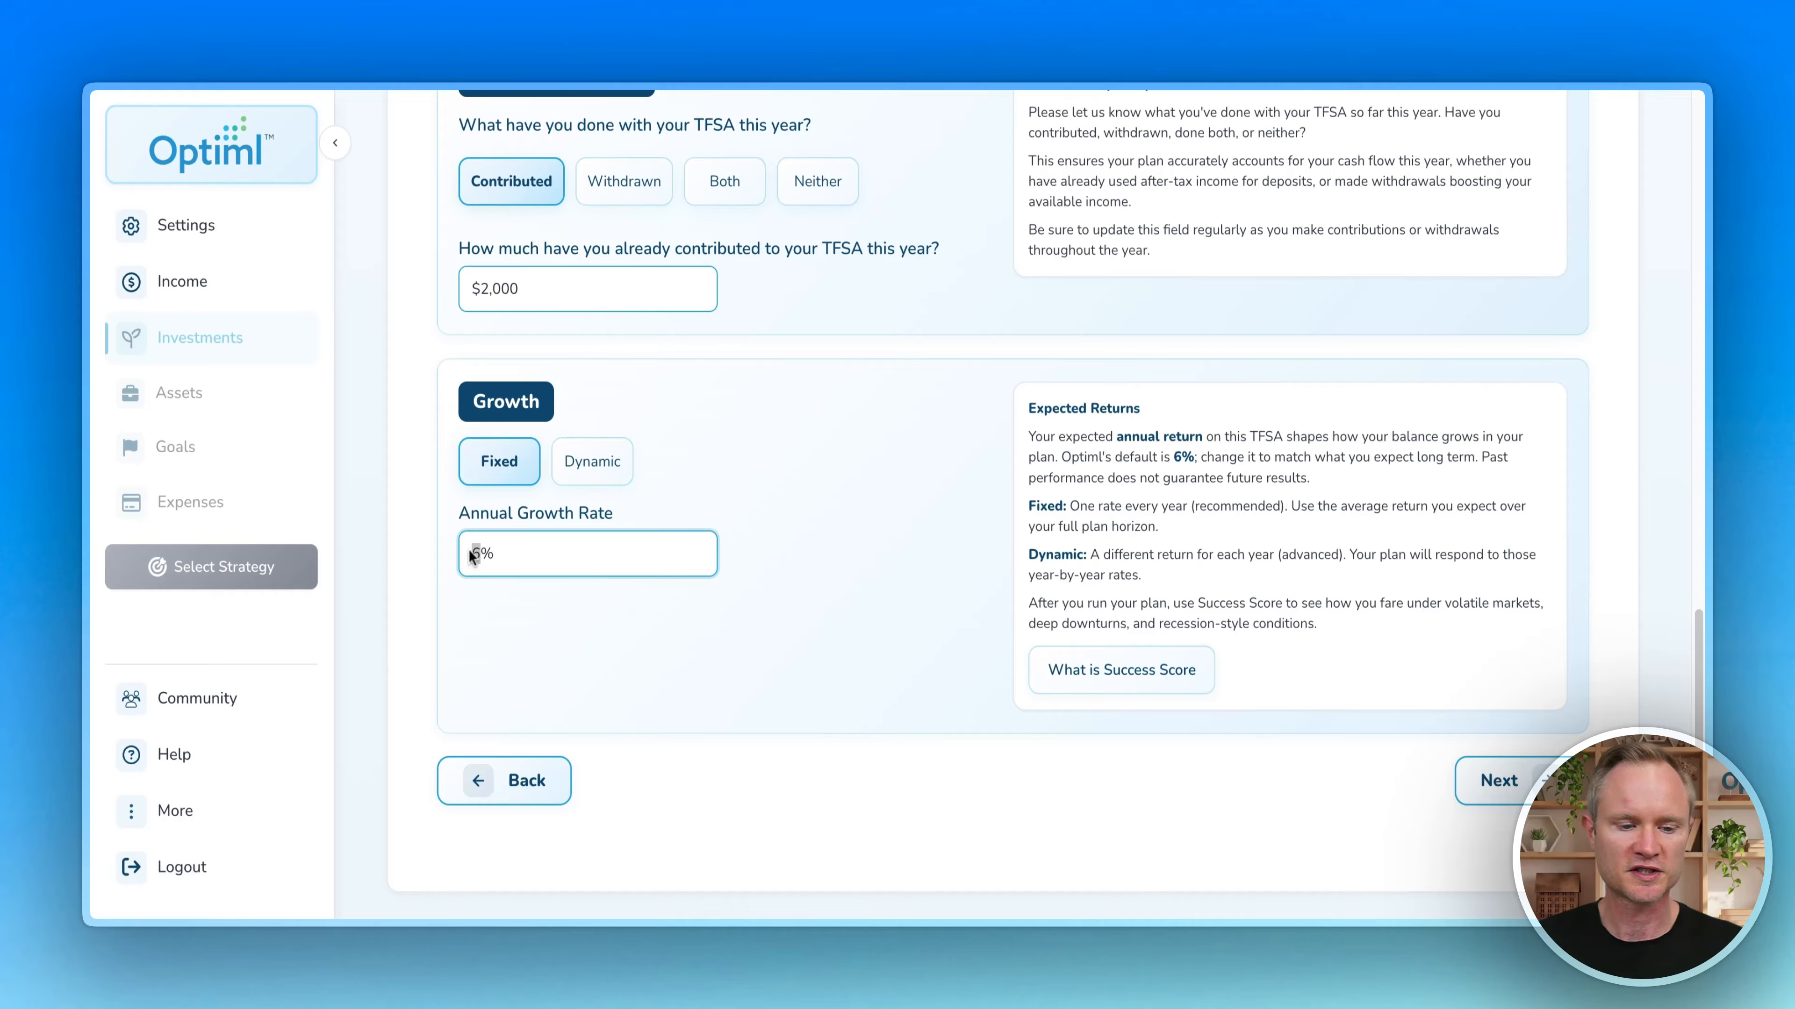
type("3")
key("BackSpace")
type("8")
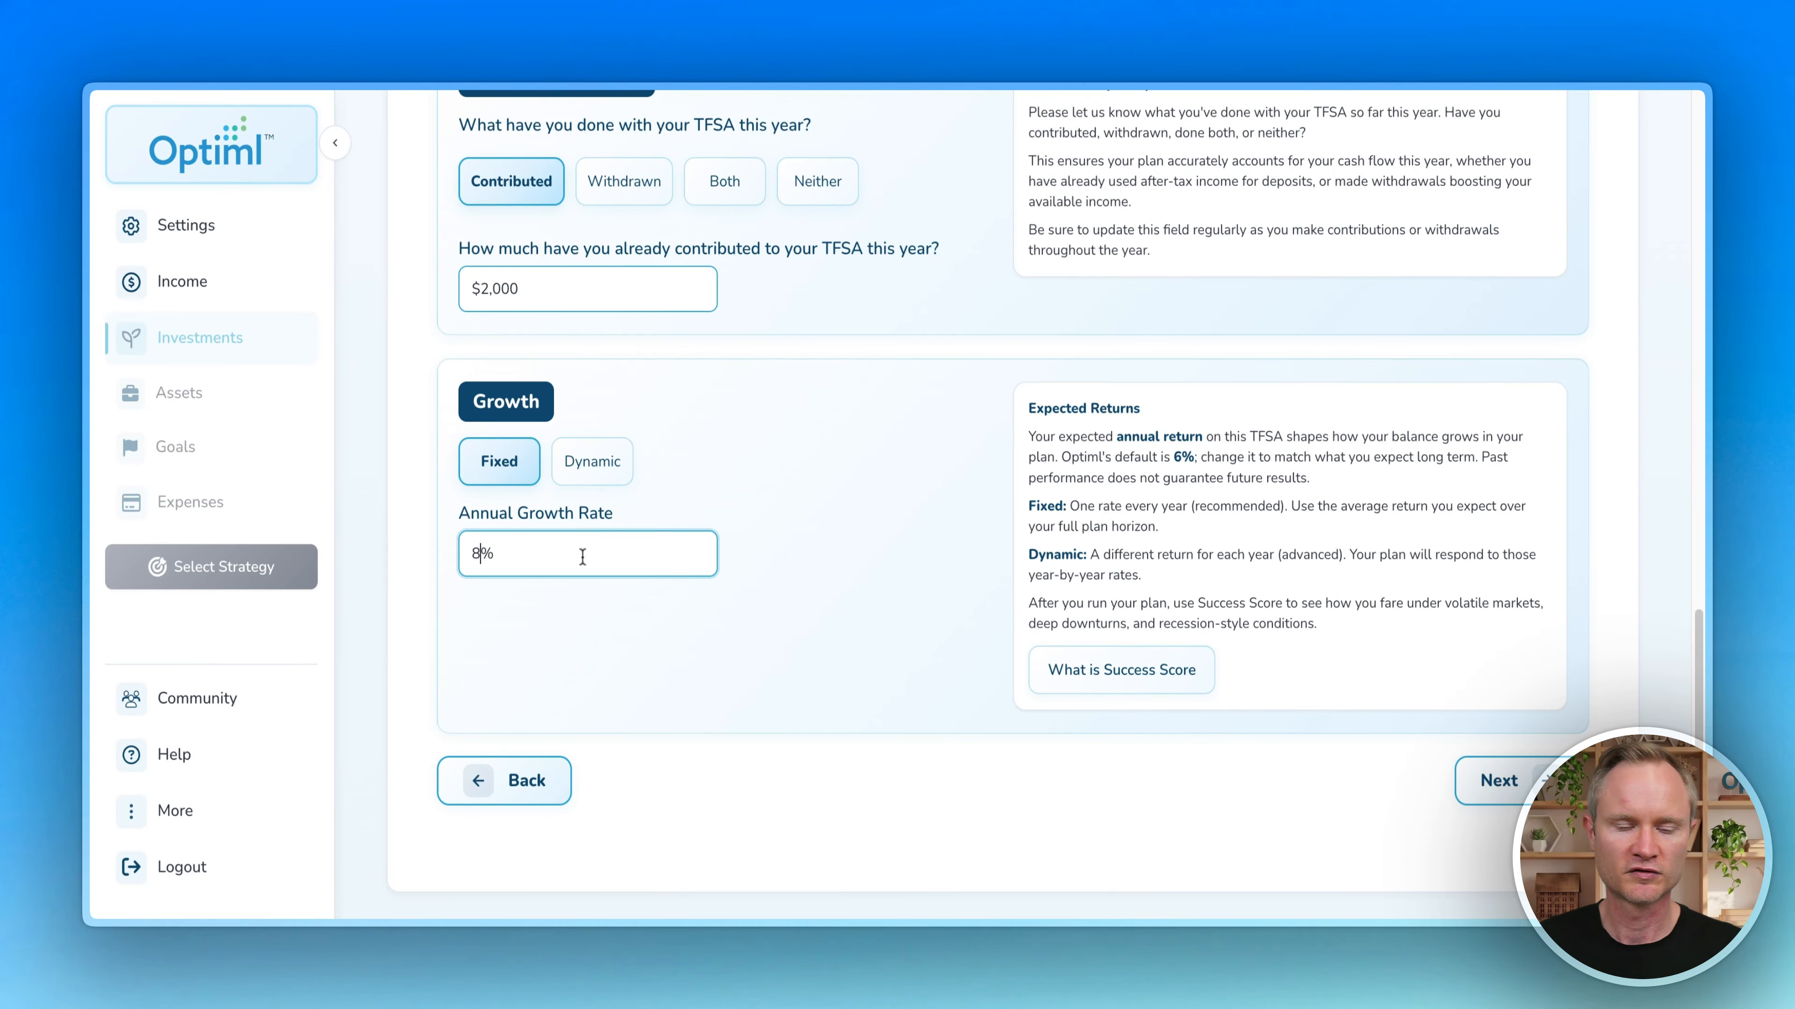
left_click(762, 546)
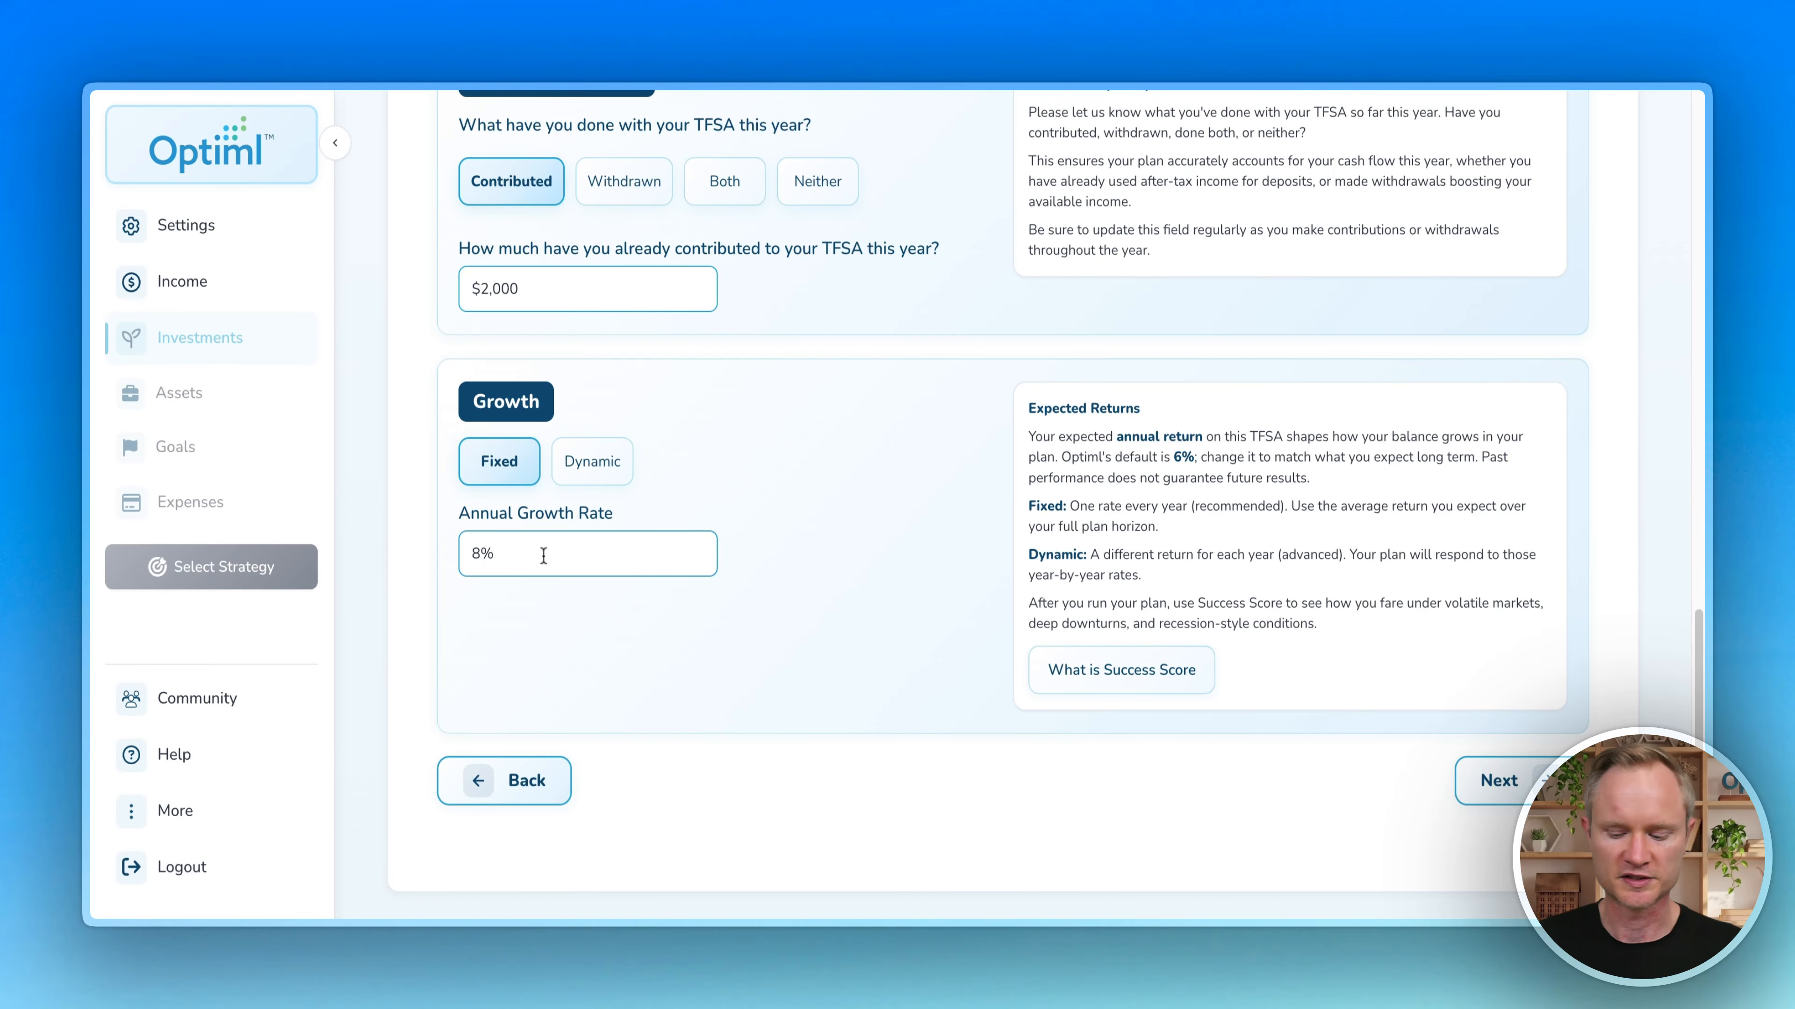
left_click_drag(494, 553, 432, 554)
type("6")
left_click(933, 559)
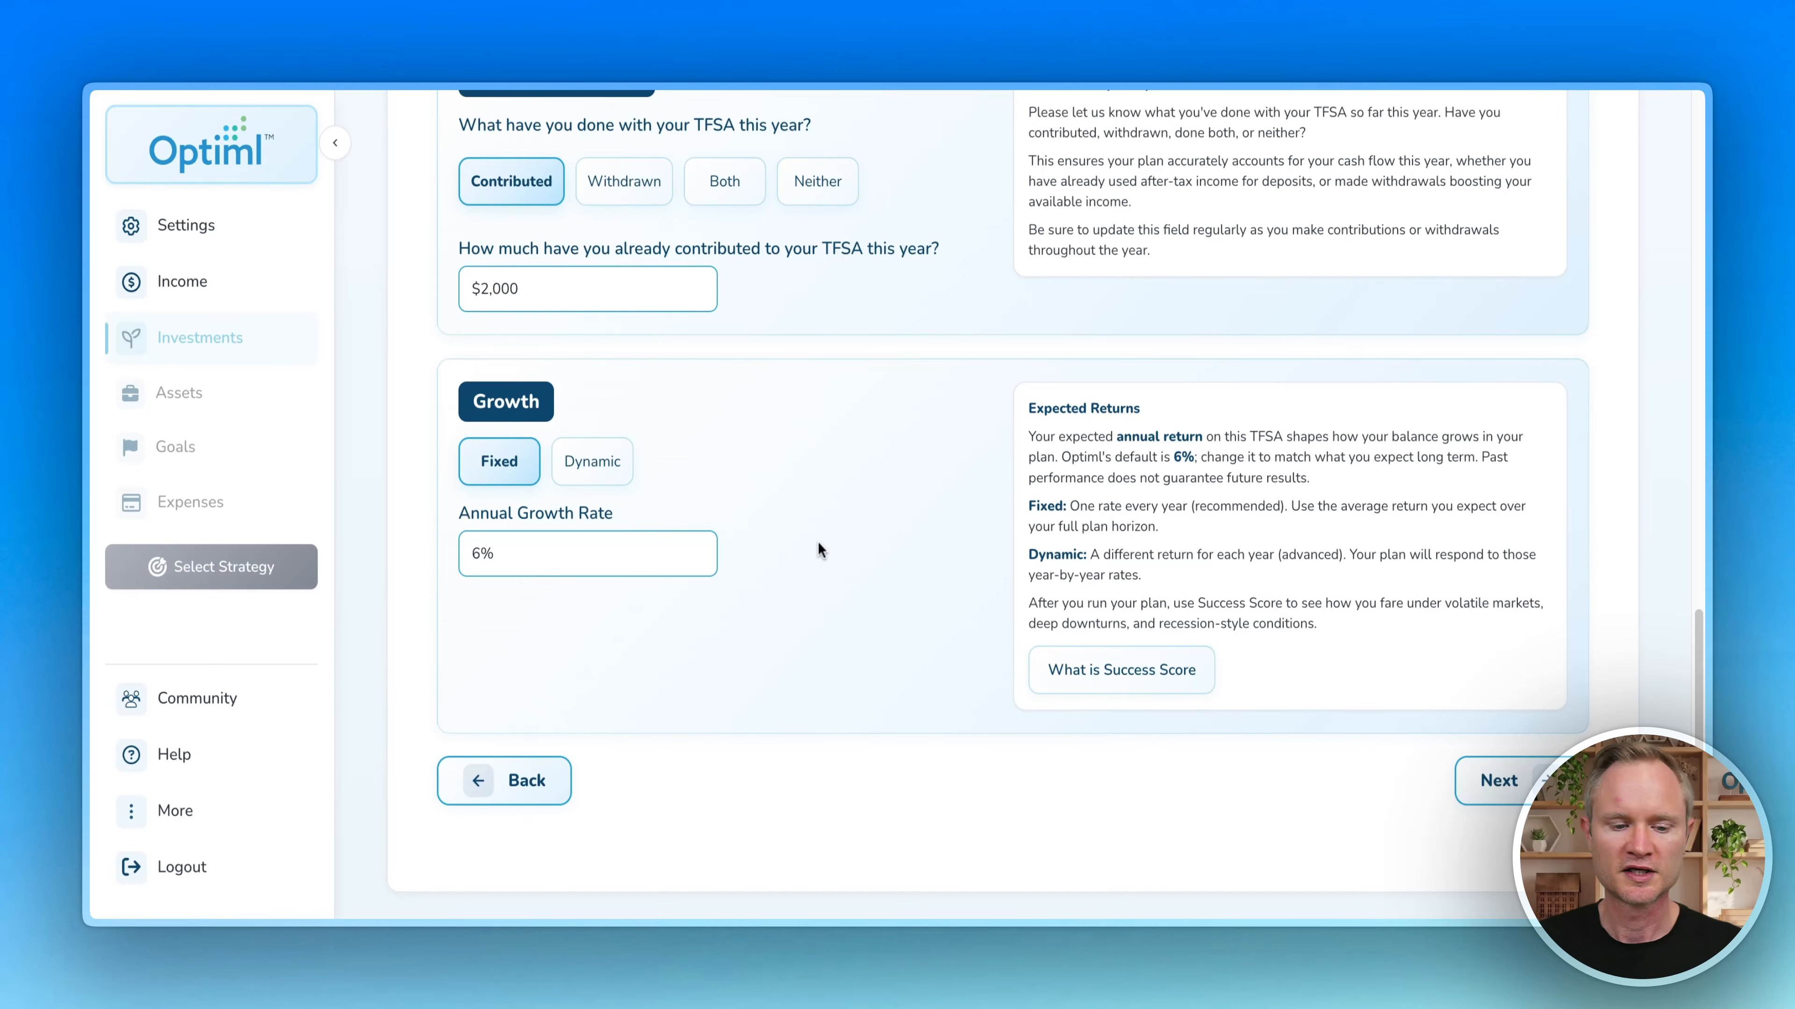
scroll(799, 544, "up", 15)
scroll(761, 554, "down", 1)
scroll(759, 550, "down", 4)
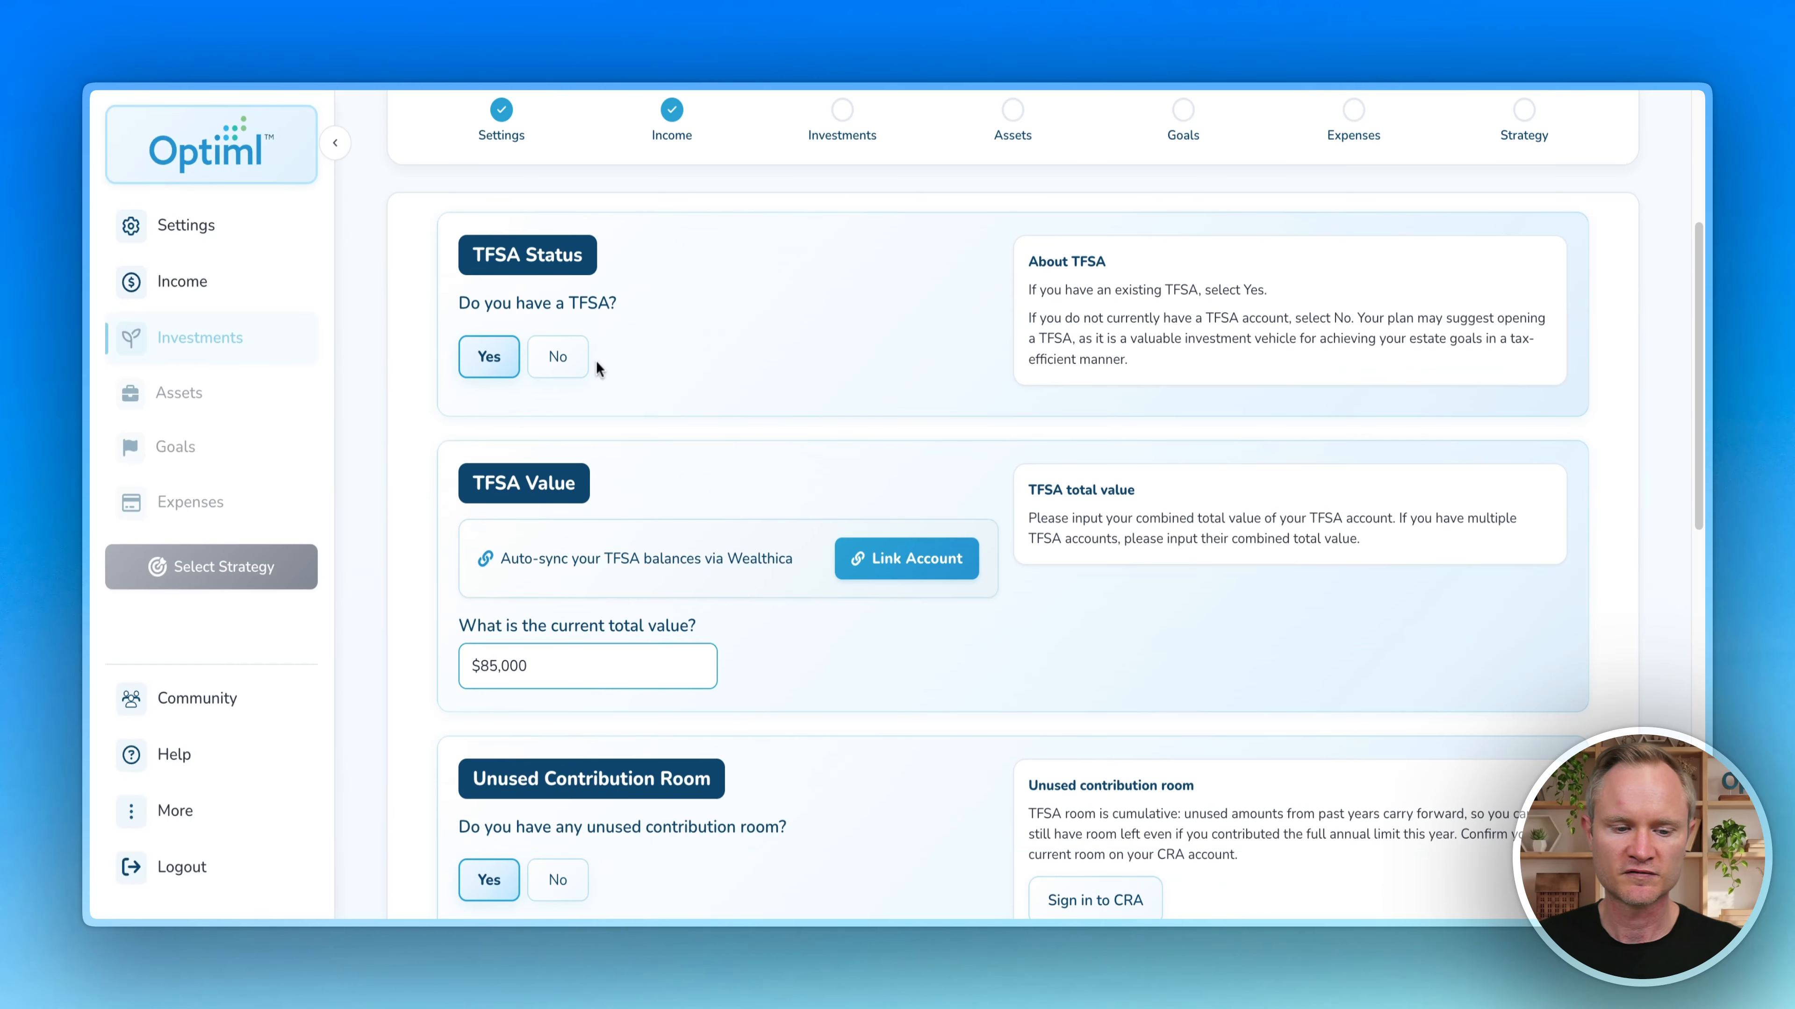
Step: Answer No to an existing TFSA and choose 2014 as the first eligible year
left_click(557, 354)
scroll(704, 520, "down", 1)
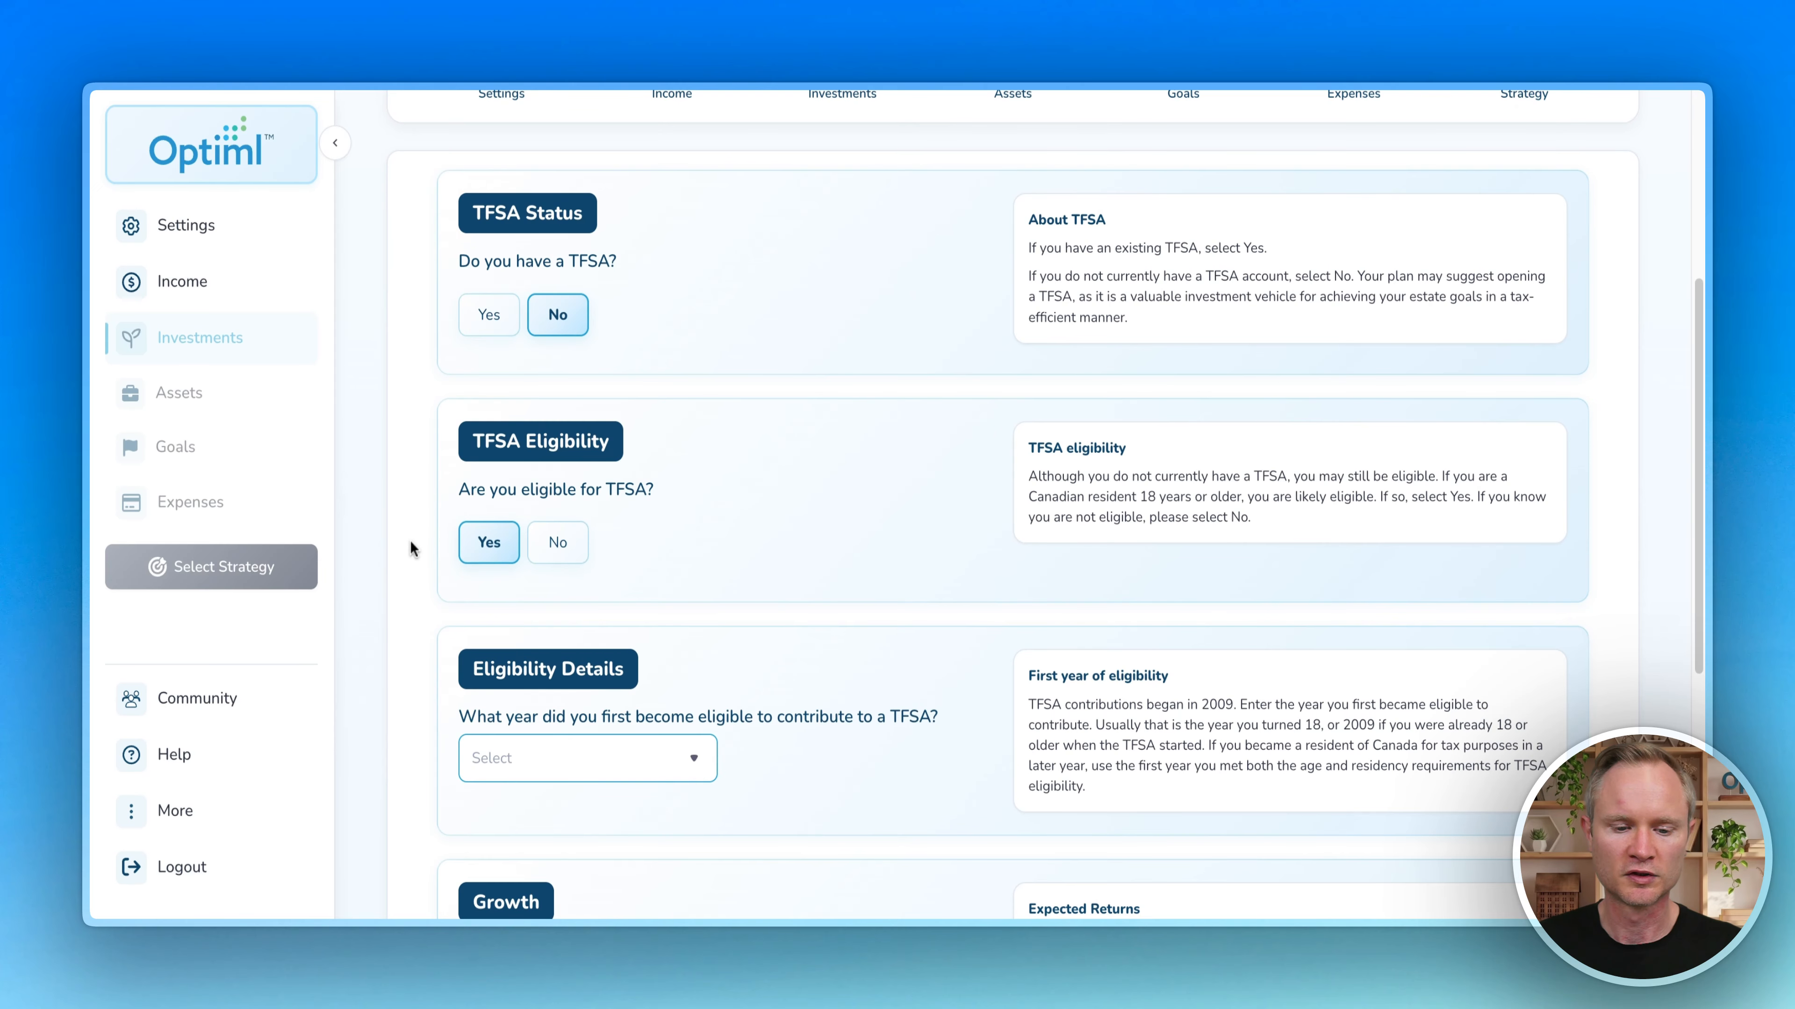
scroll(410, 545, "down", 4)
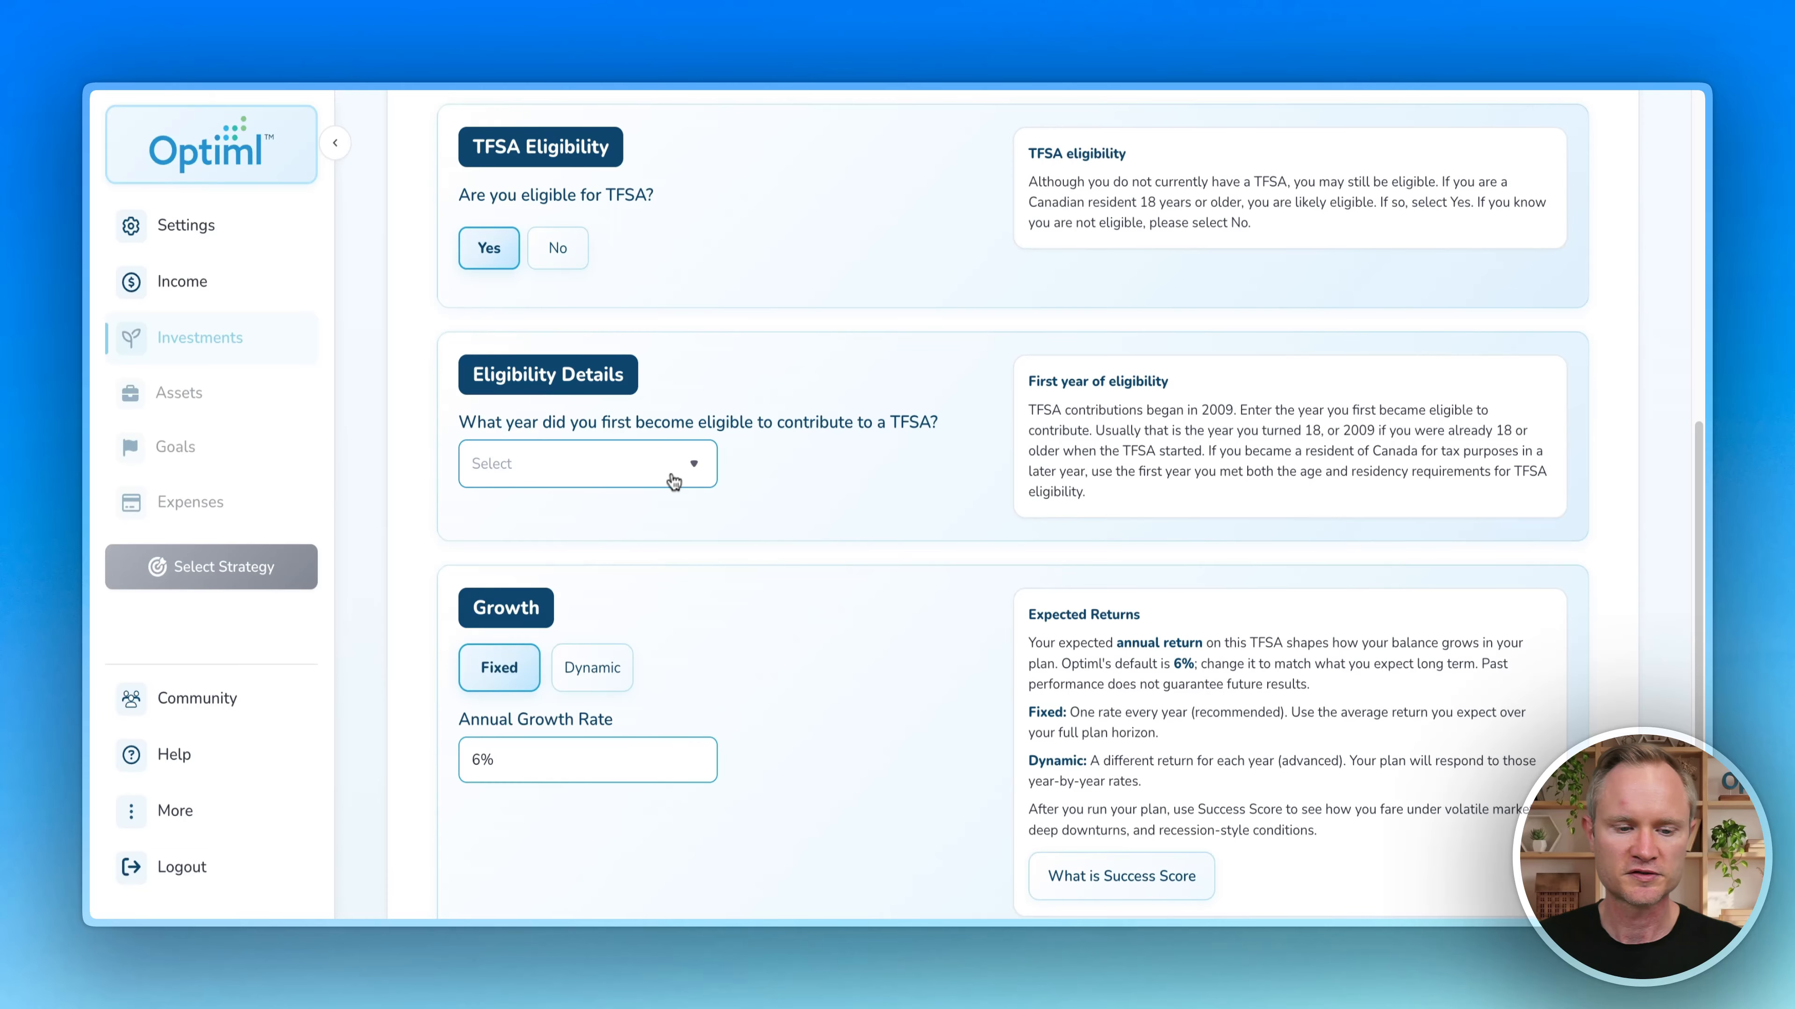
left_click(652, 468)
left_click(574, 709)
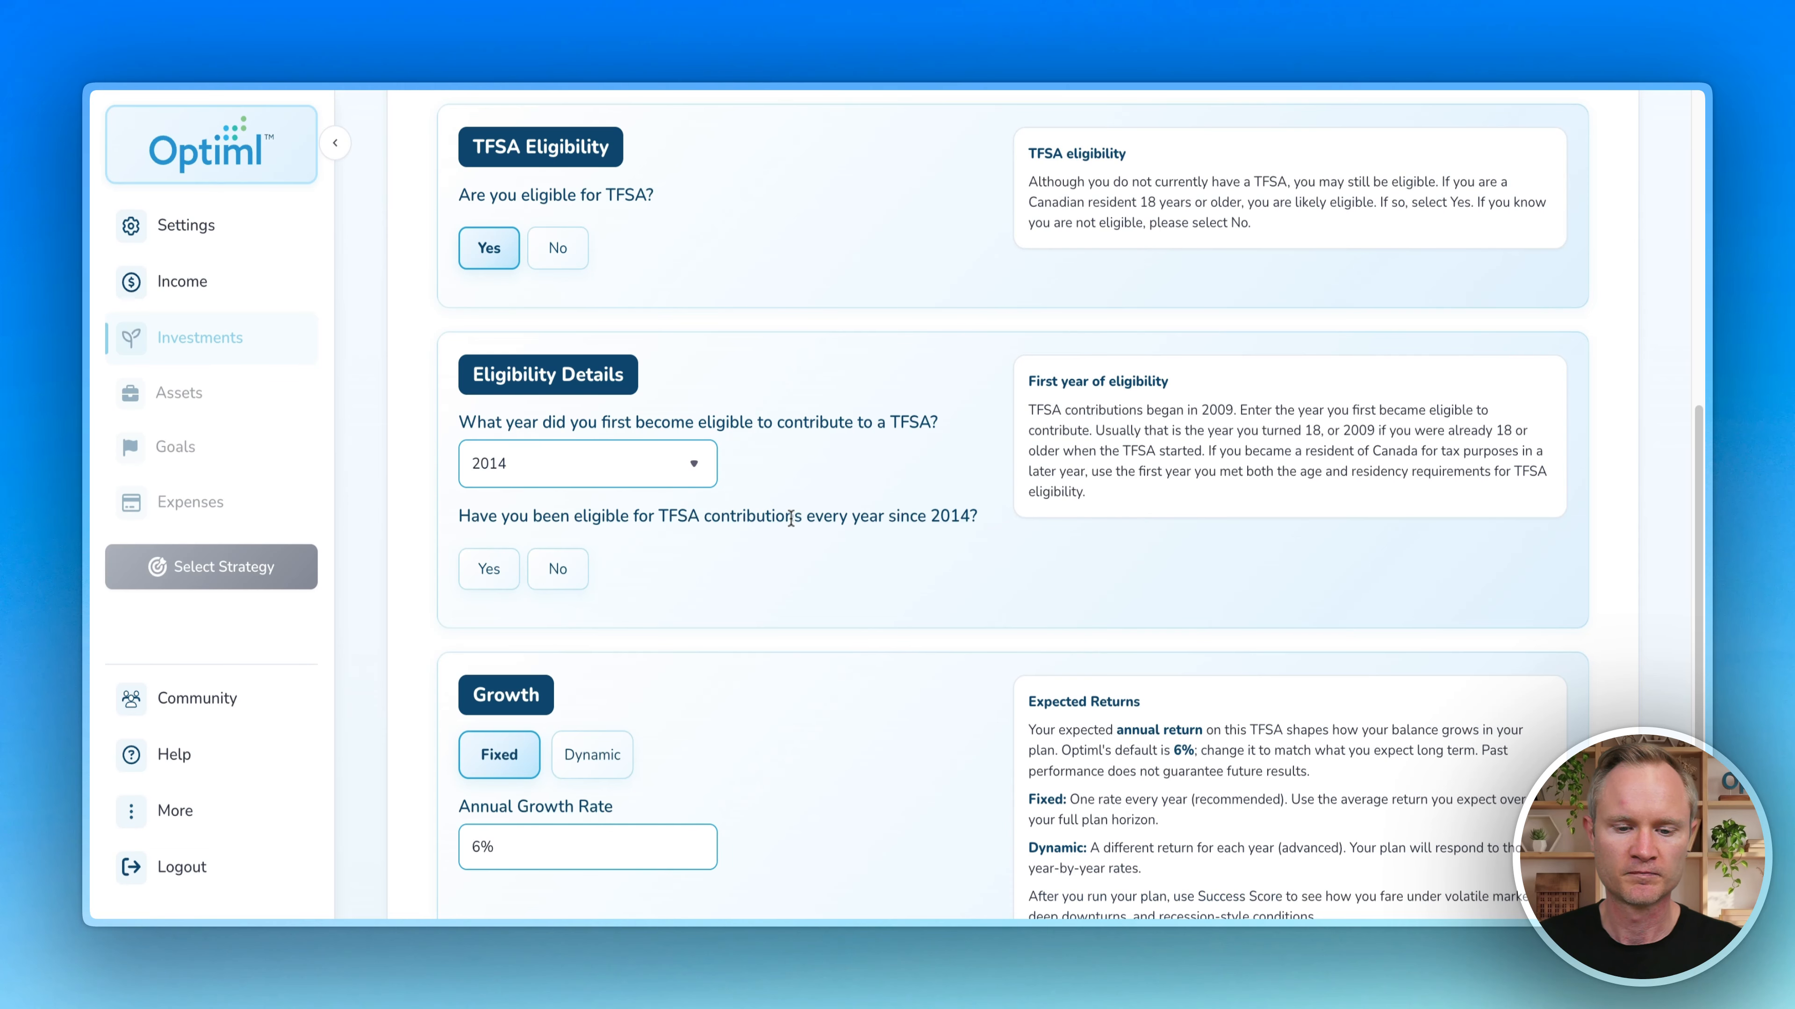
Step: Mark 2016, 2017 and 2018 as non-eligible years and go on to the RRSP page
scroll(788, 523, "down", 3)
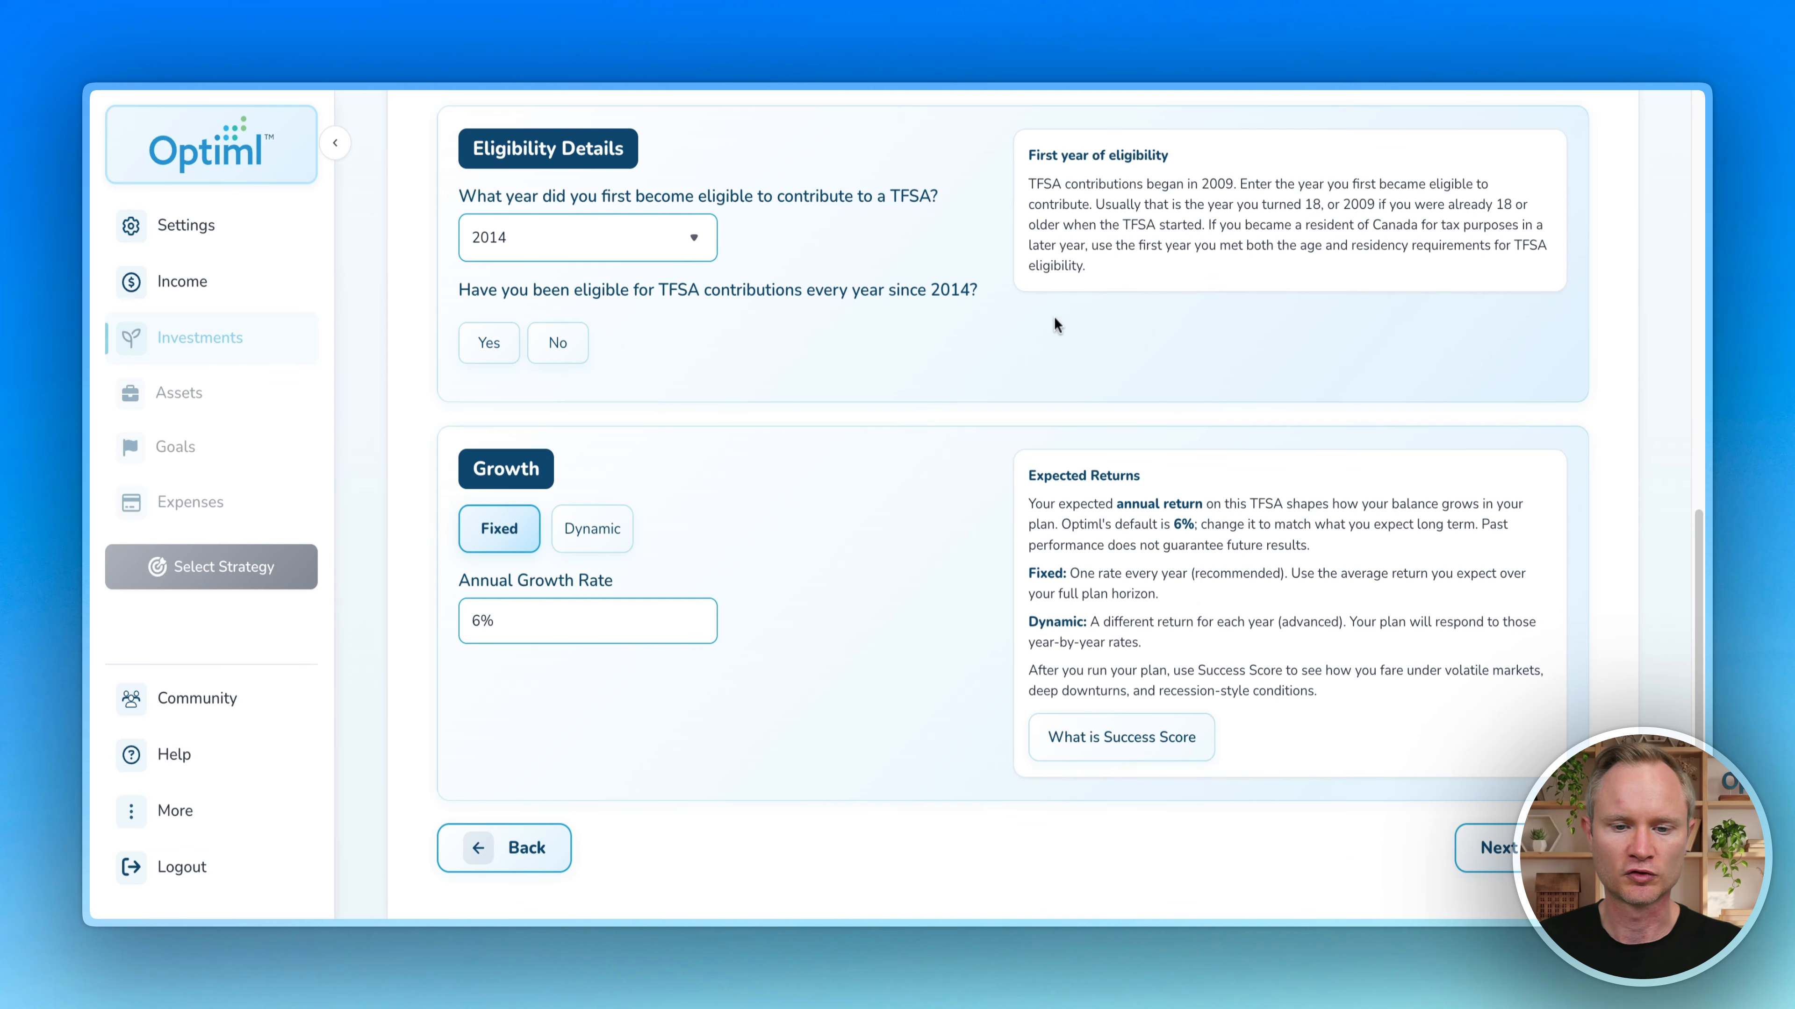
left_click(548, 346)
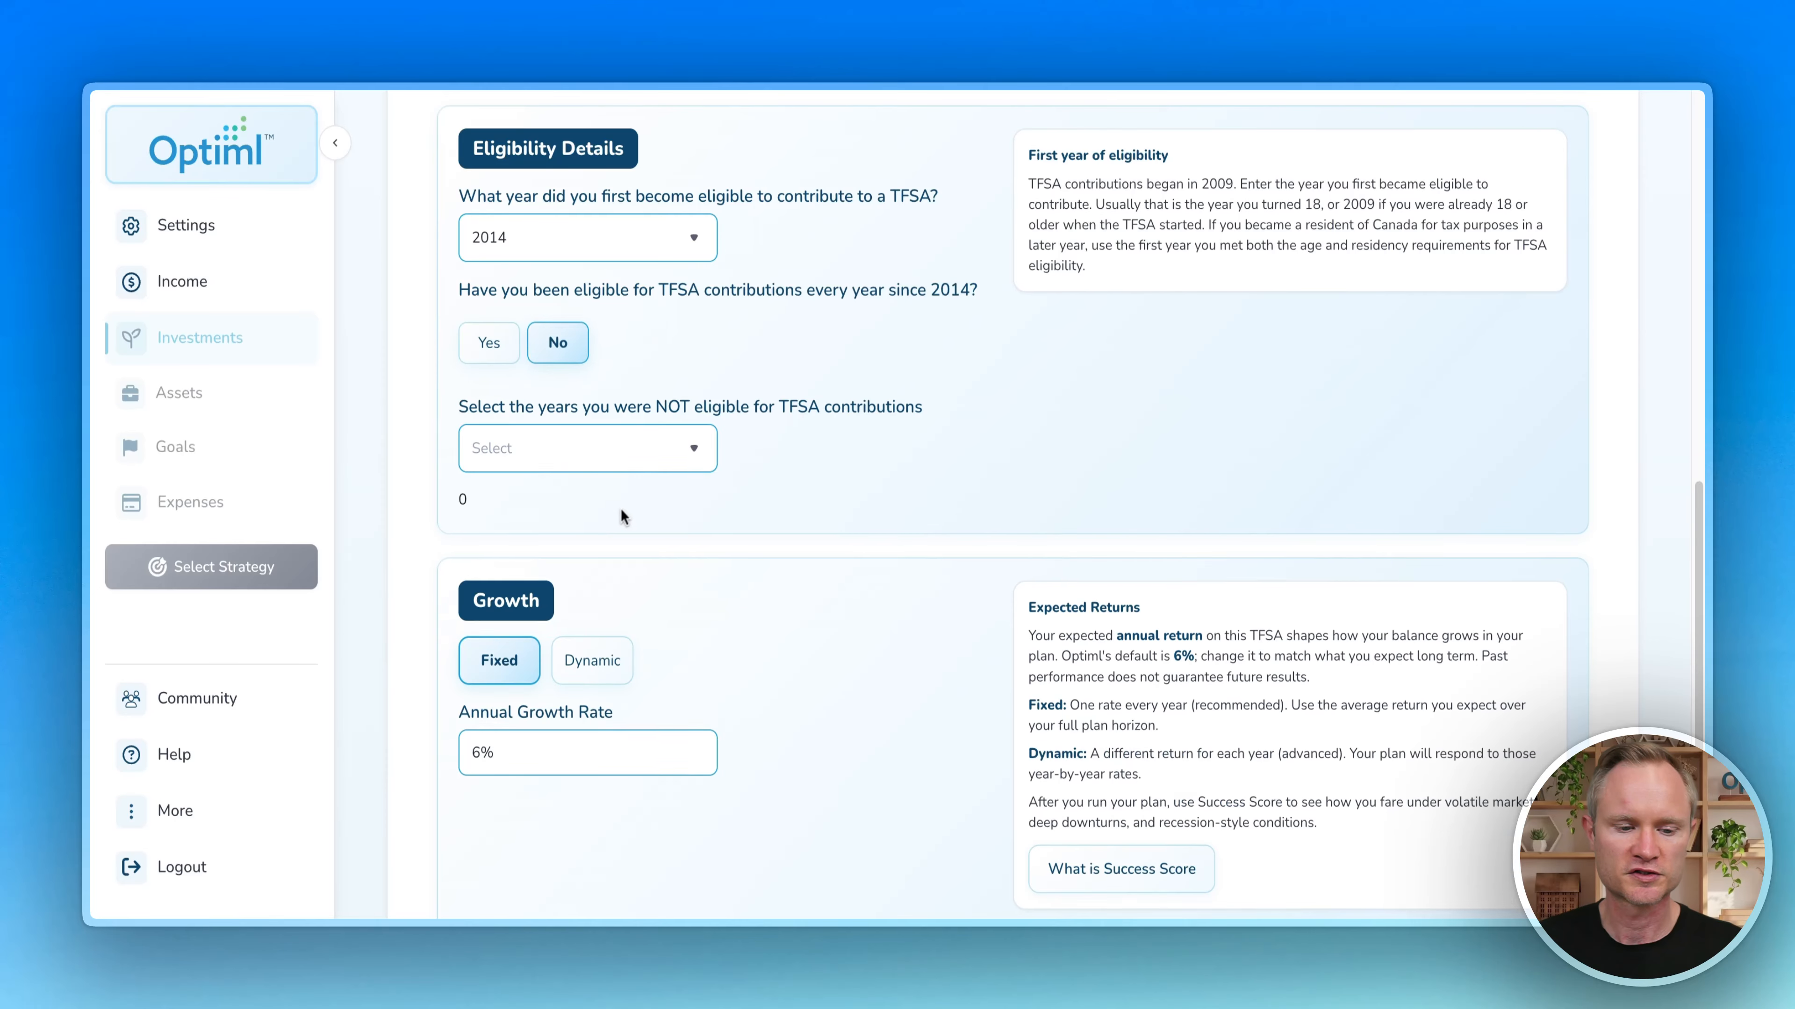
left_click(617, 456)
left_click(565, 583)
left_click(527, 614)
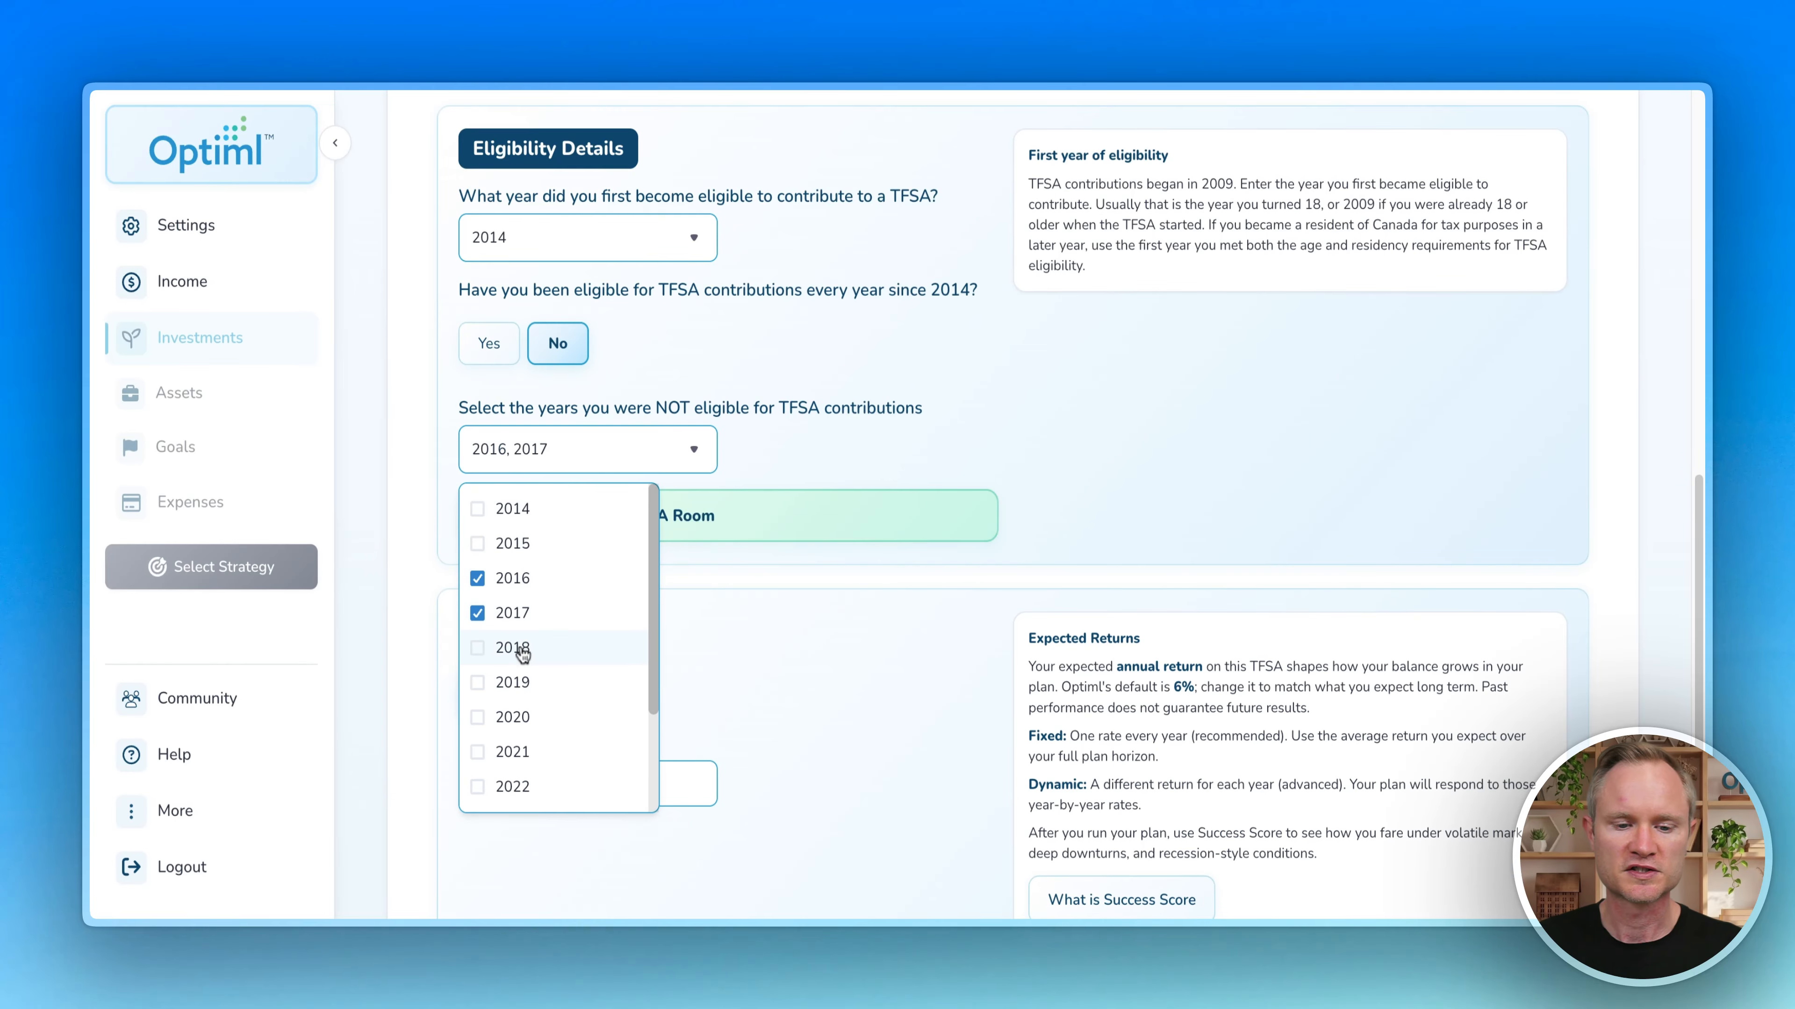
left_click(520, 648)
left_click(796, 441)
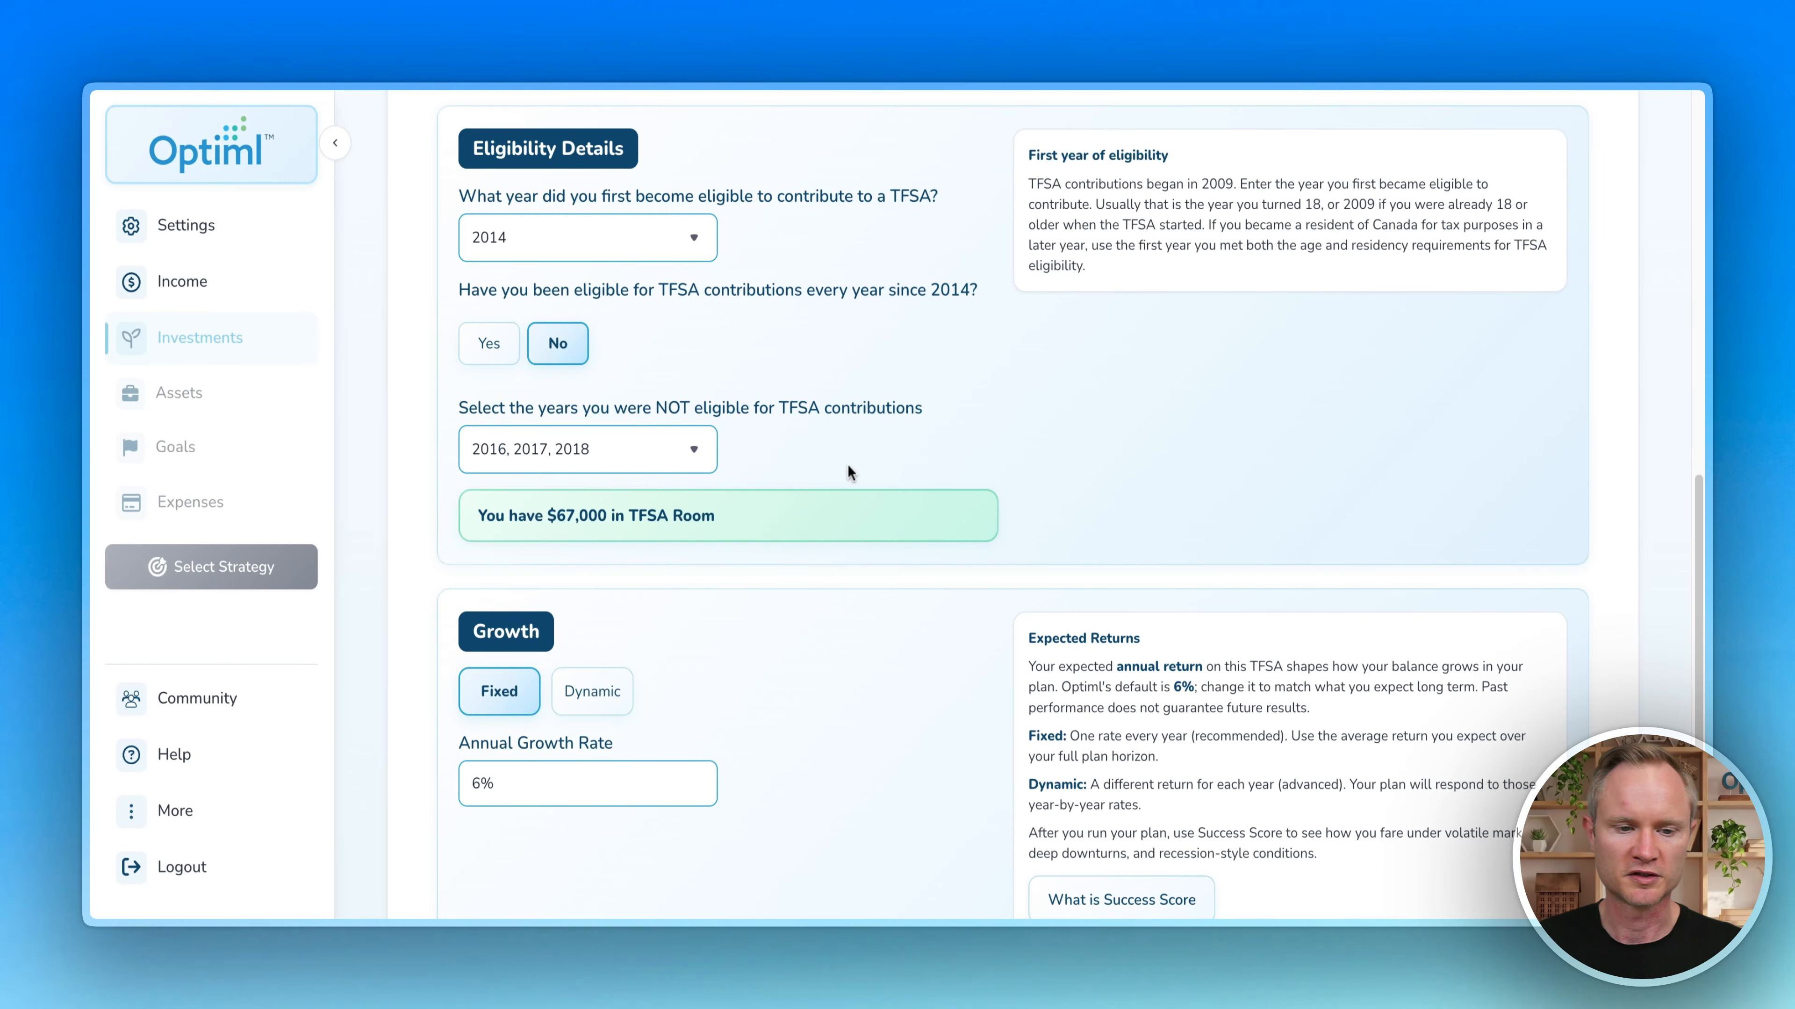
scroll(847, 465, "down", 3)
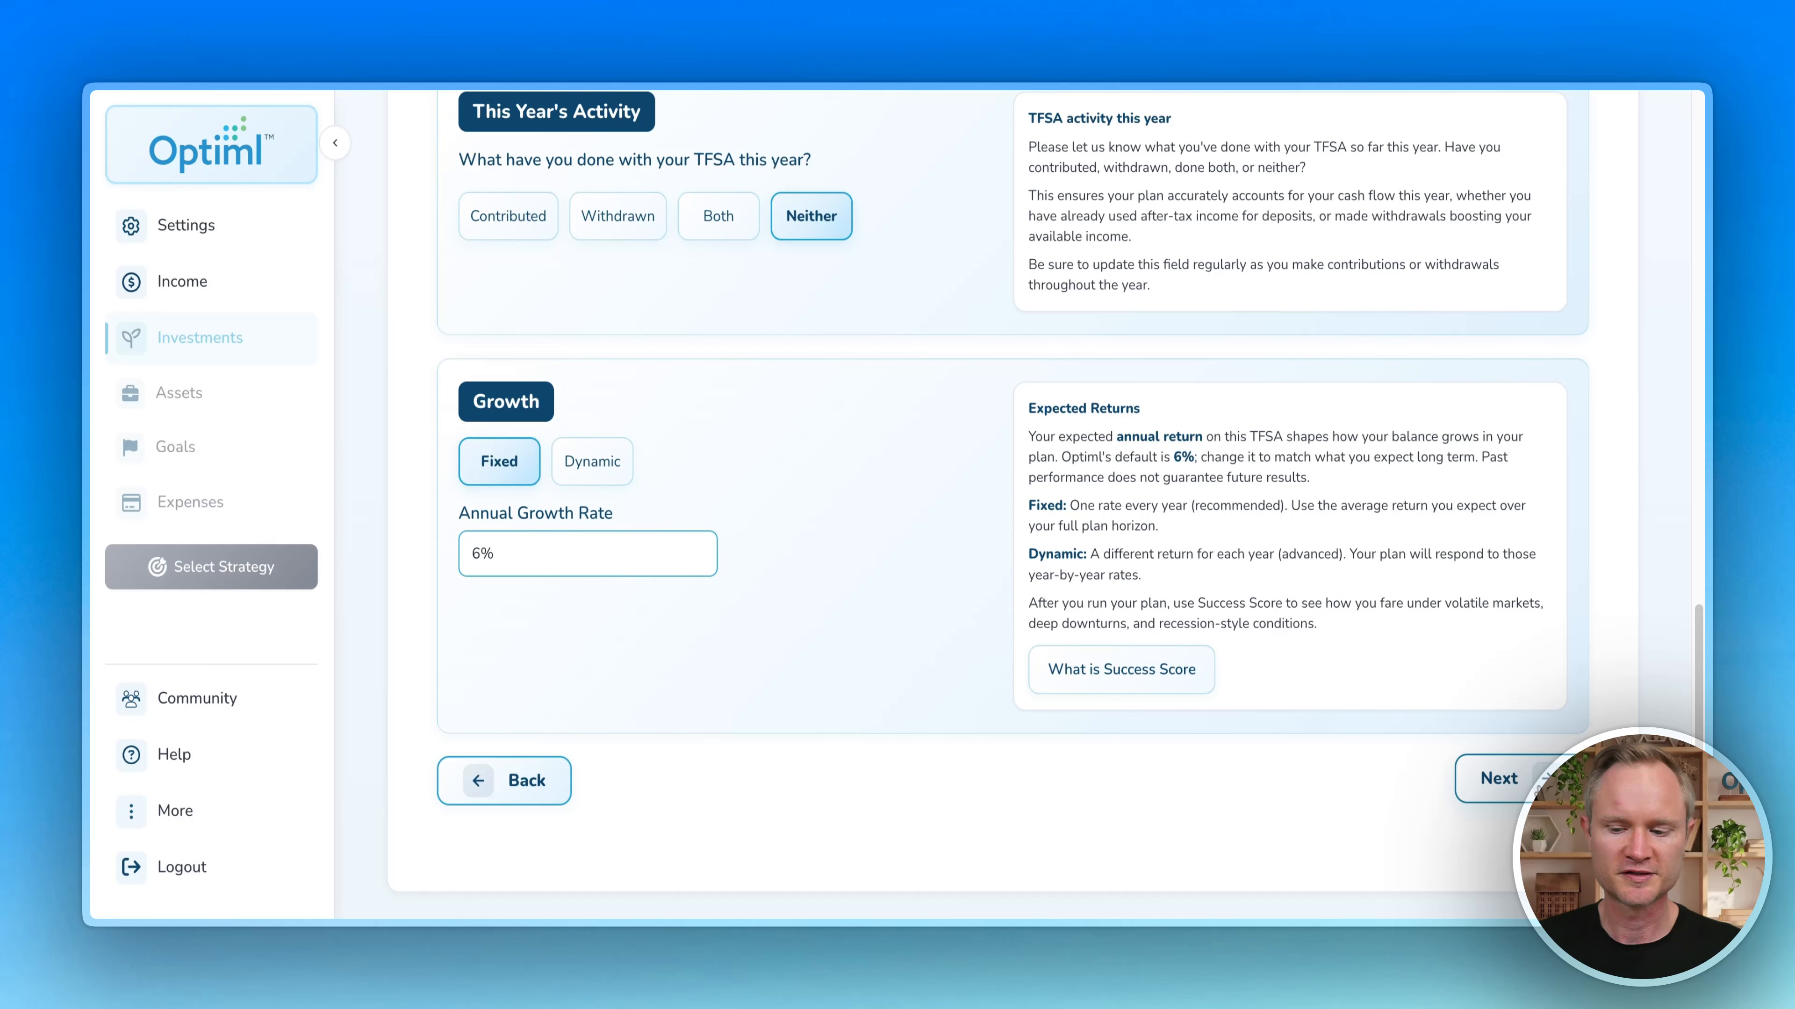
left_click(1498, 778)
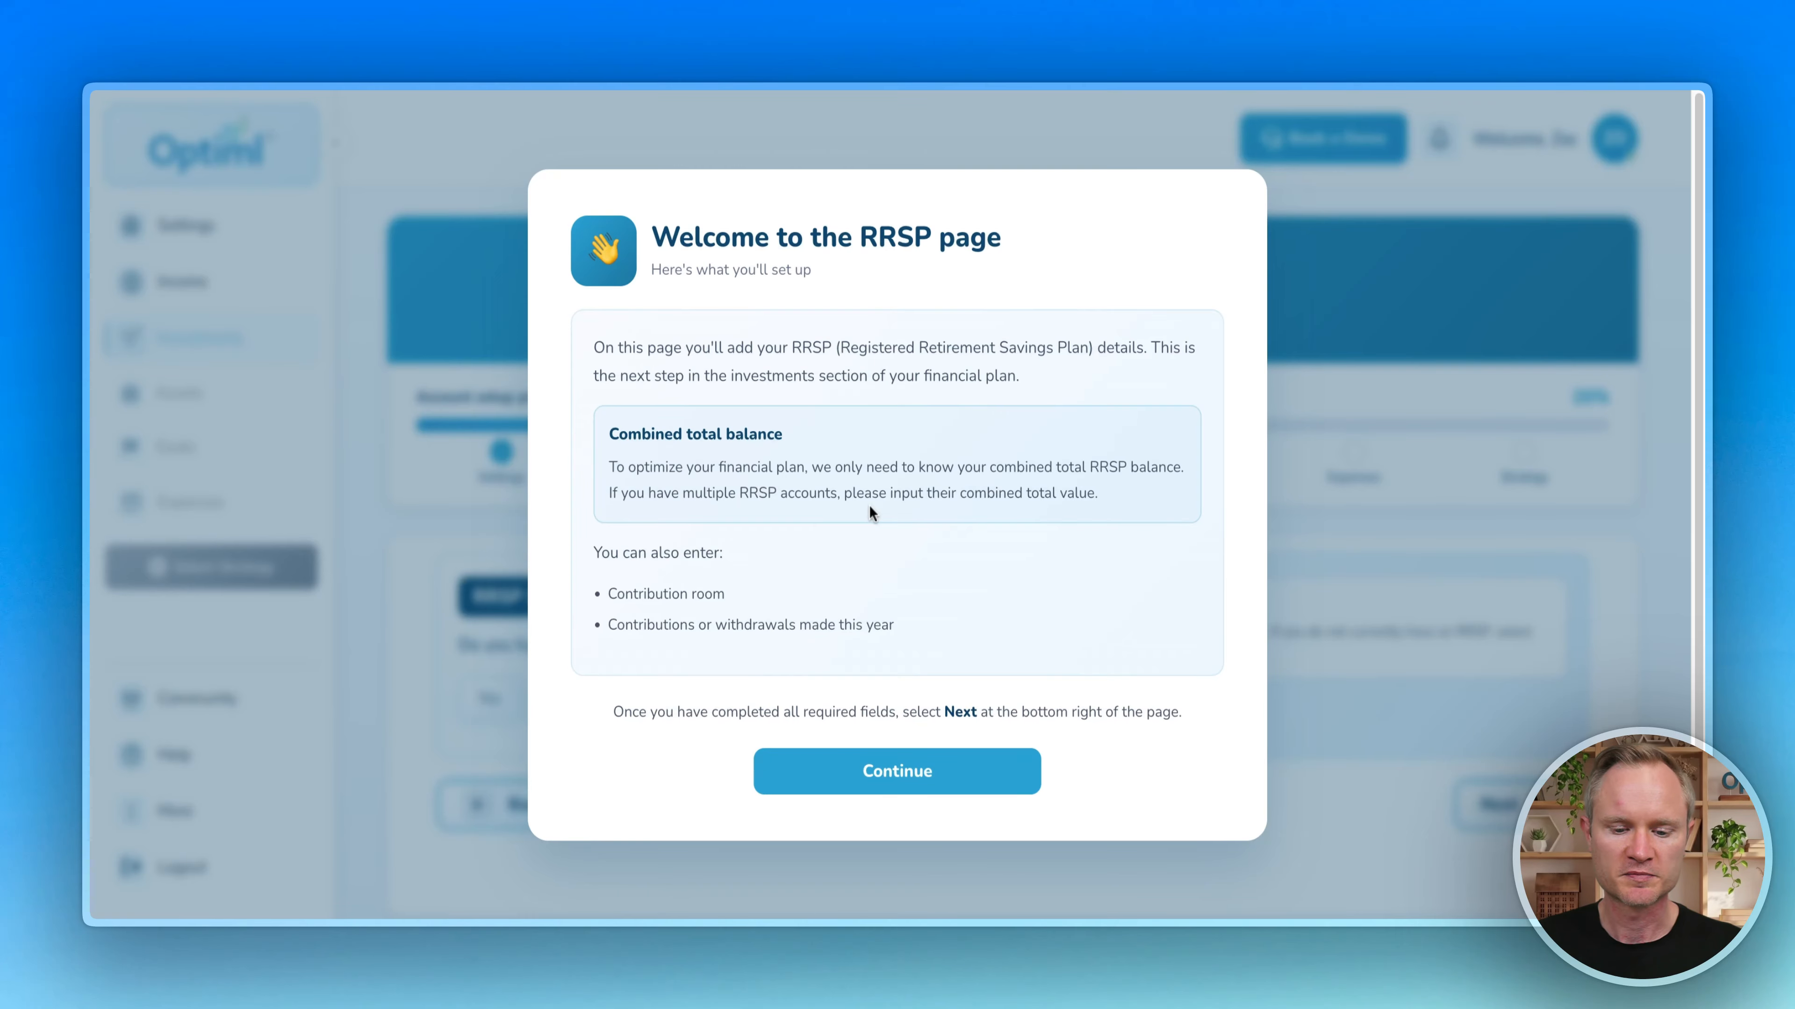
Step: Confirm having an RRSP and record $20,000 contributed this year
left_click(945, 774)
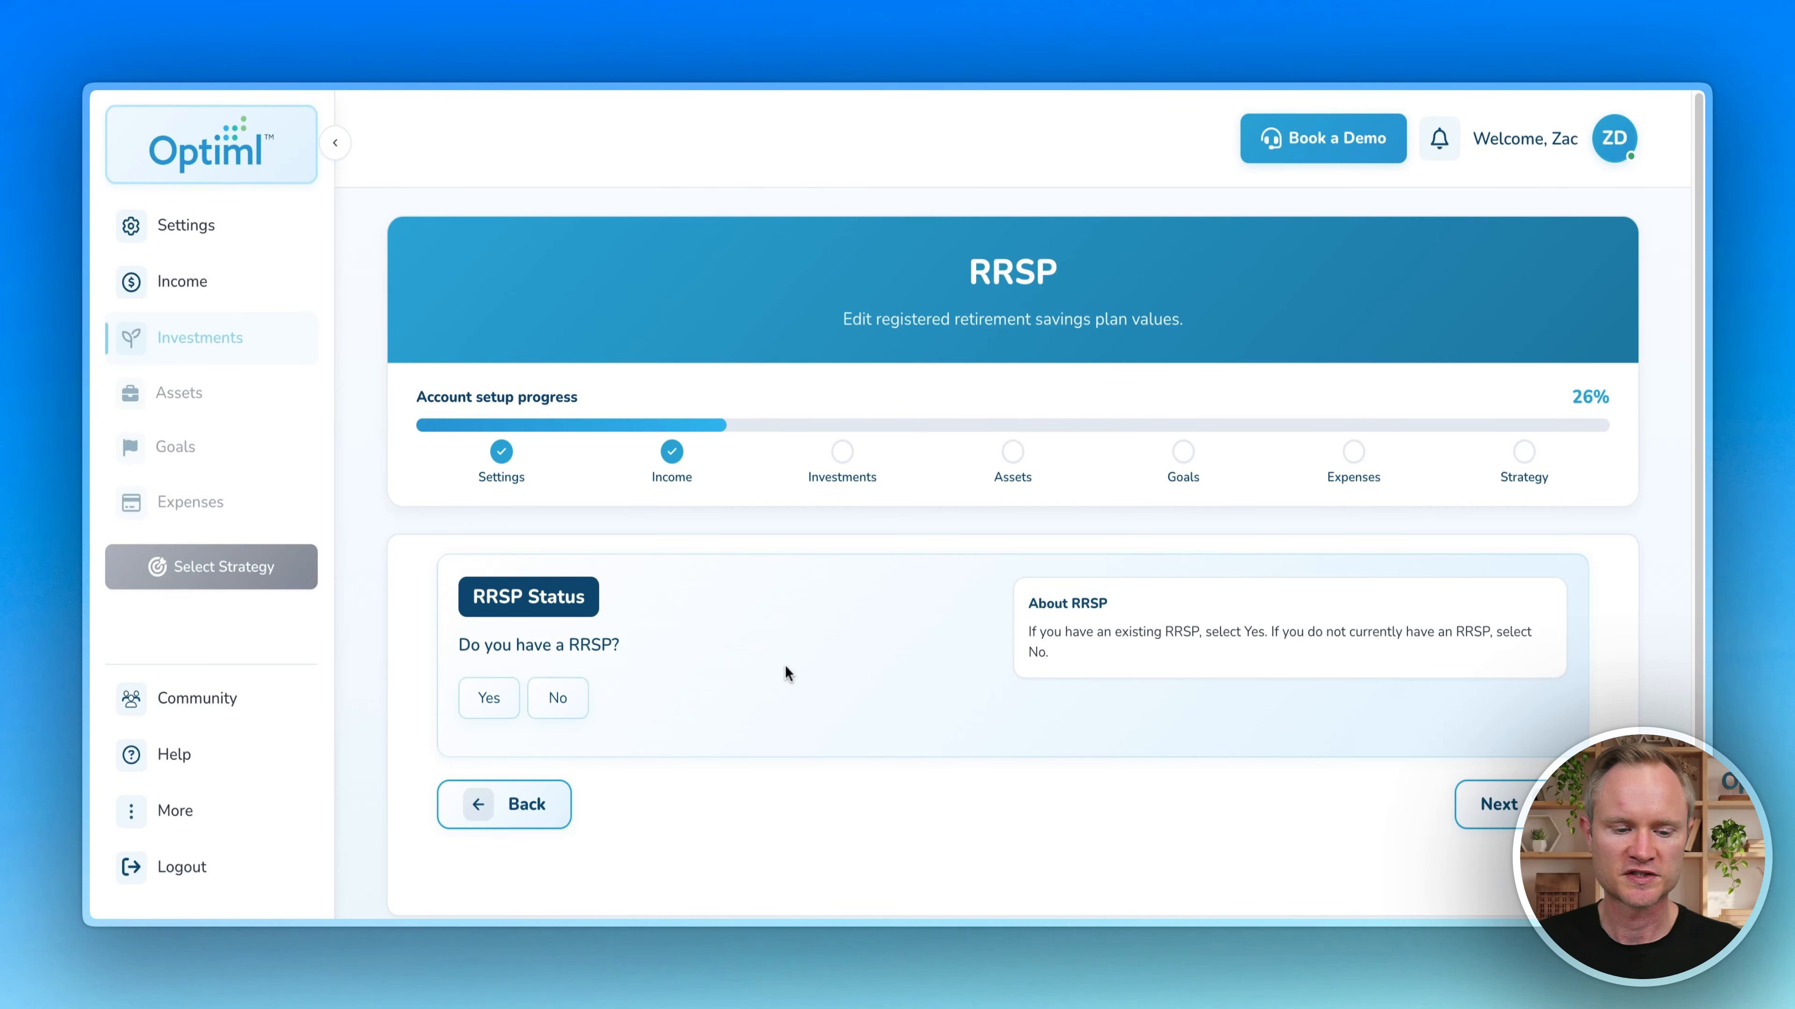
left_click(489, 698)
scroll(852, 513, "down", 10)
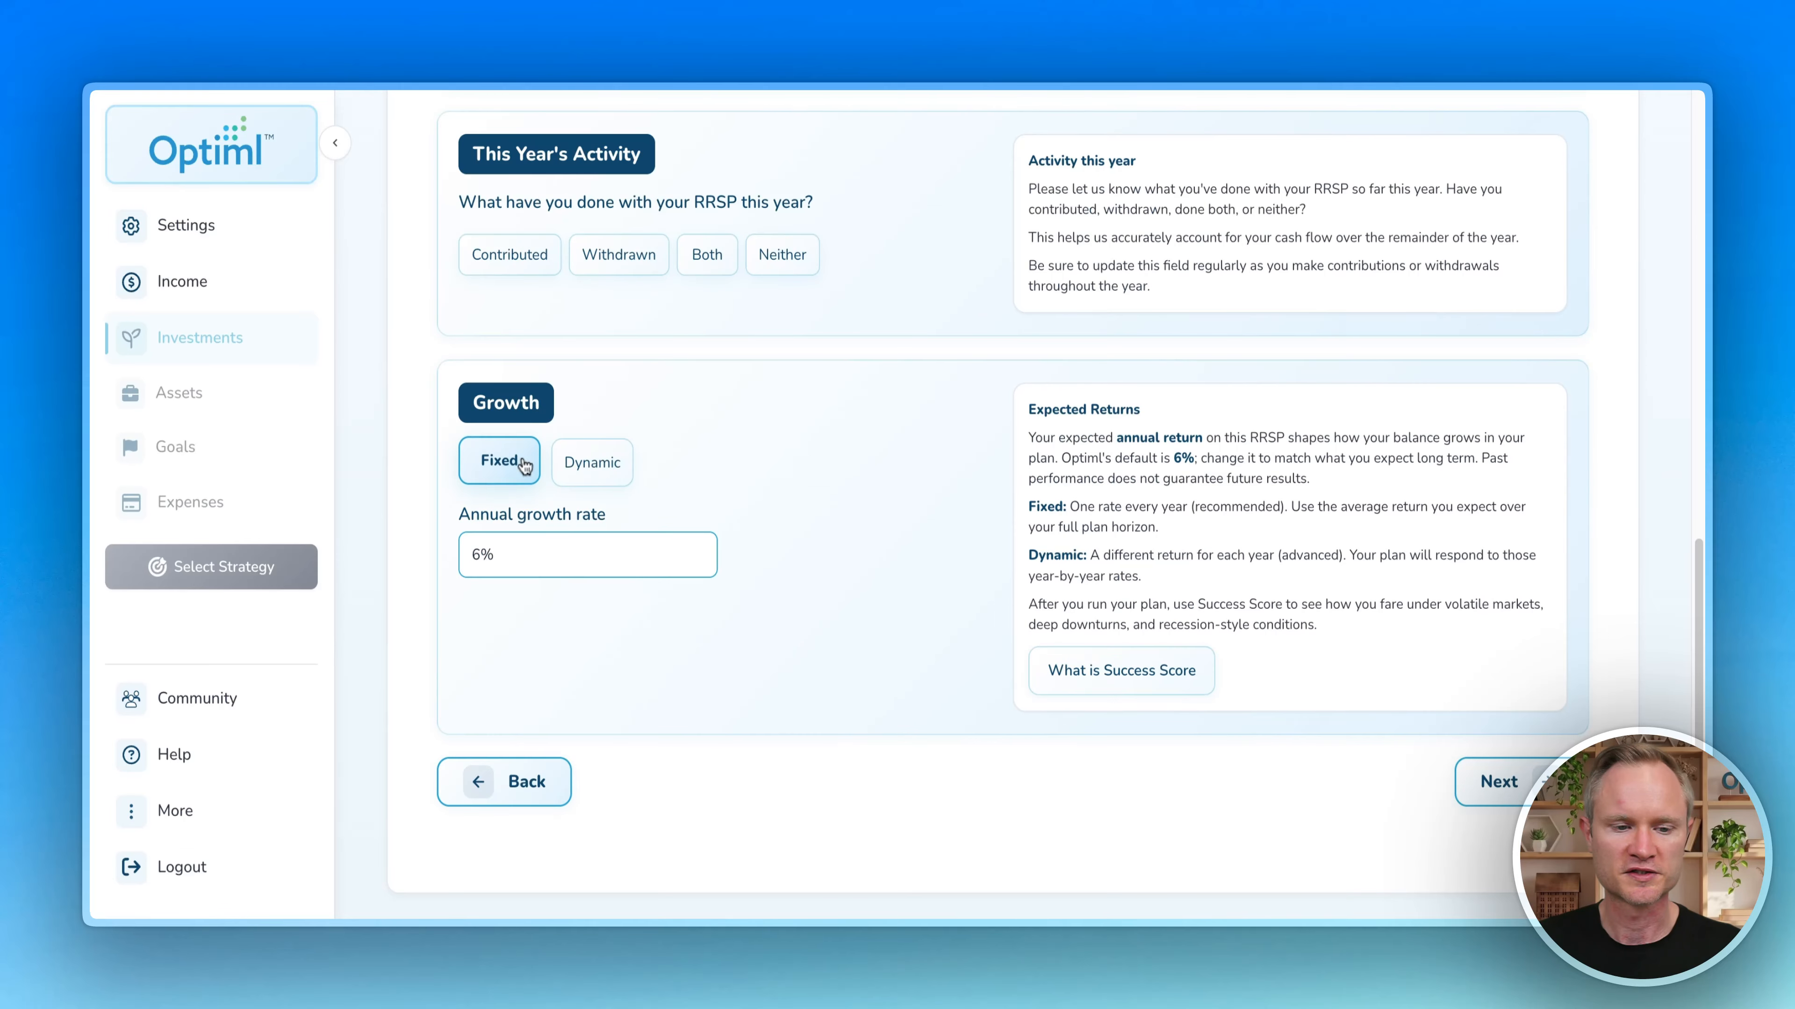
left_click(589, 349)
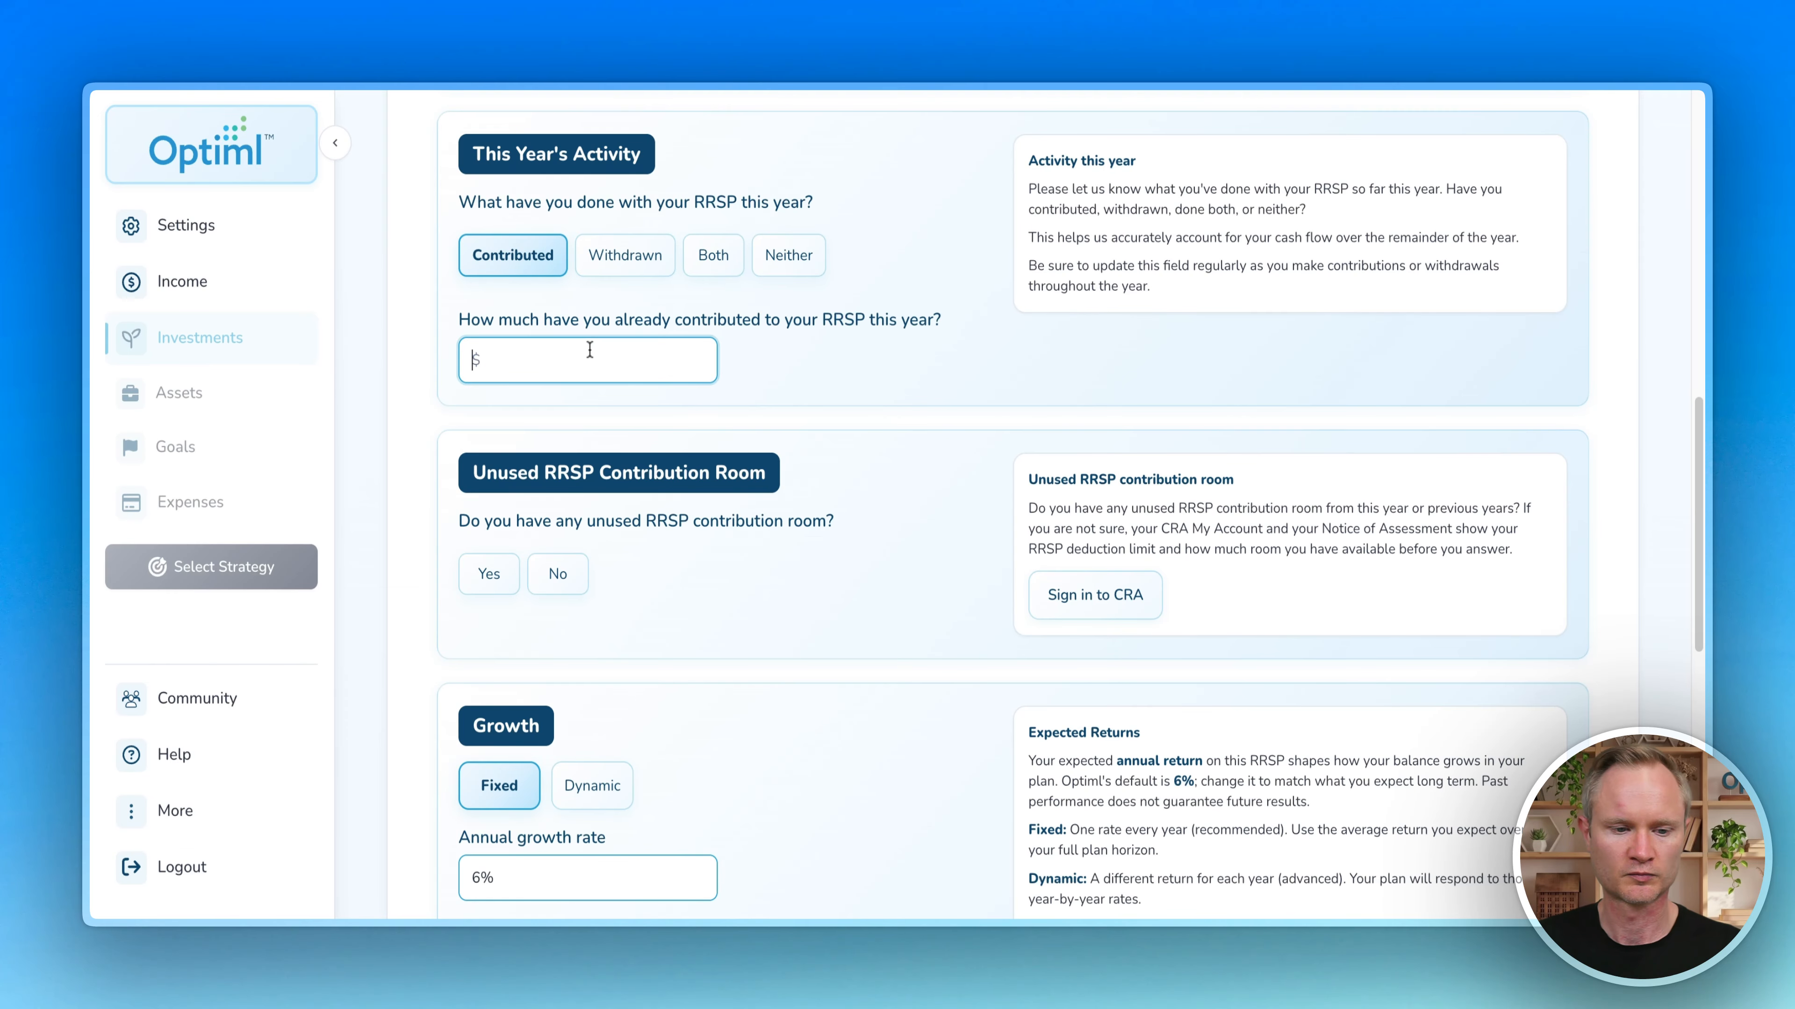
type("20,000")
left_click(835, 376)
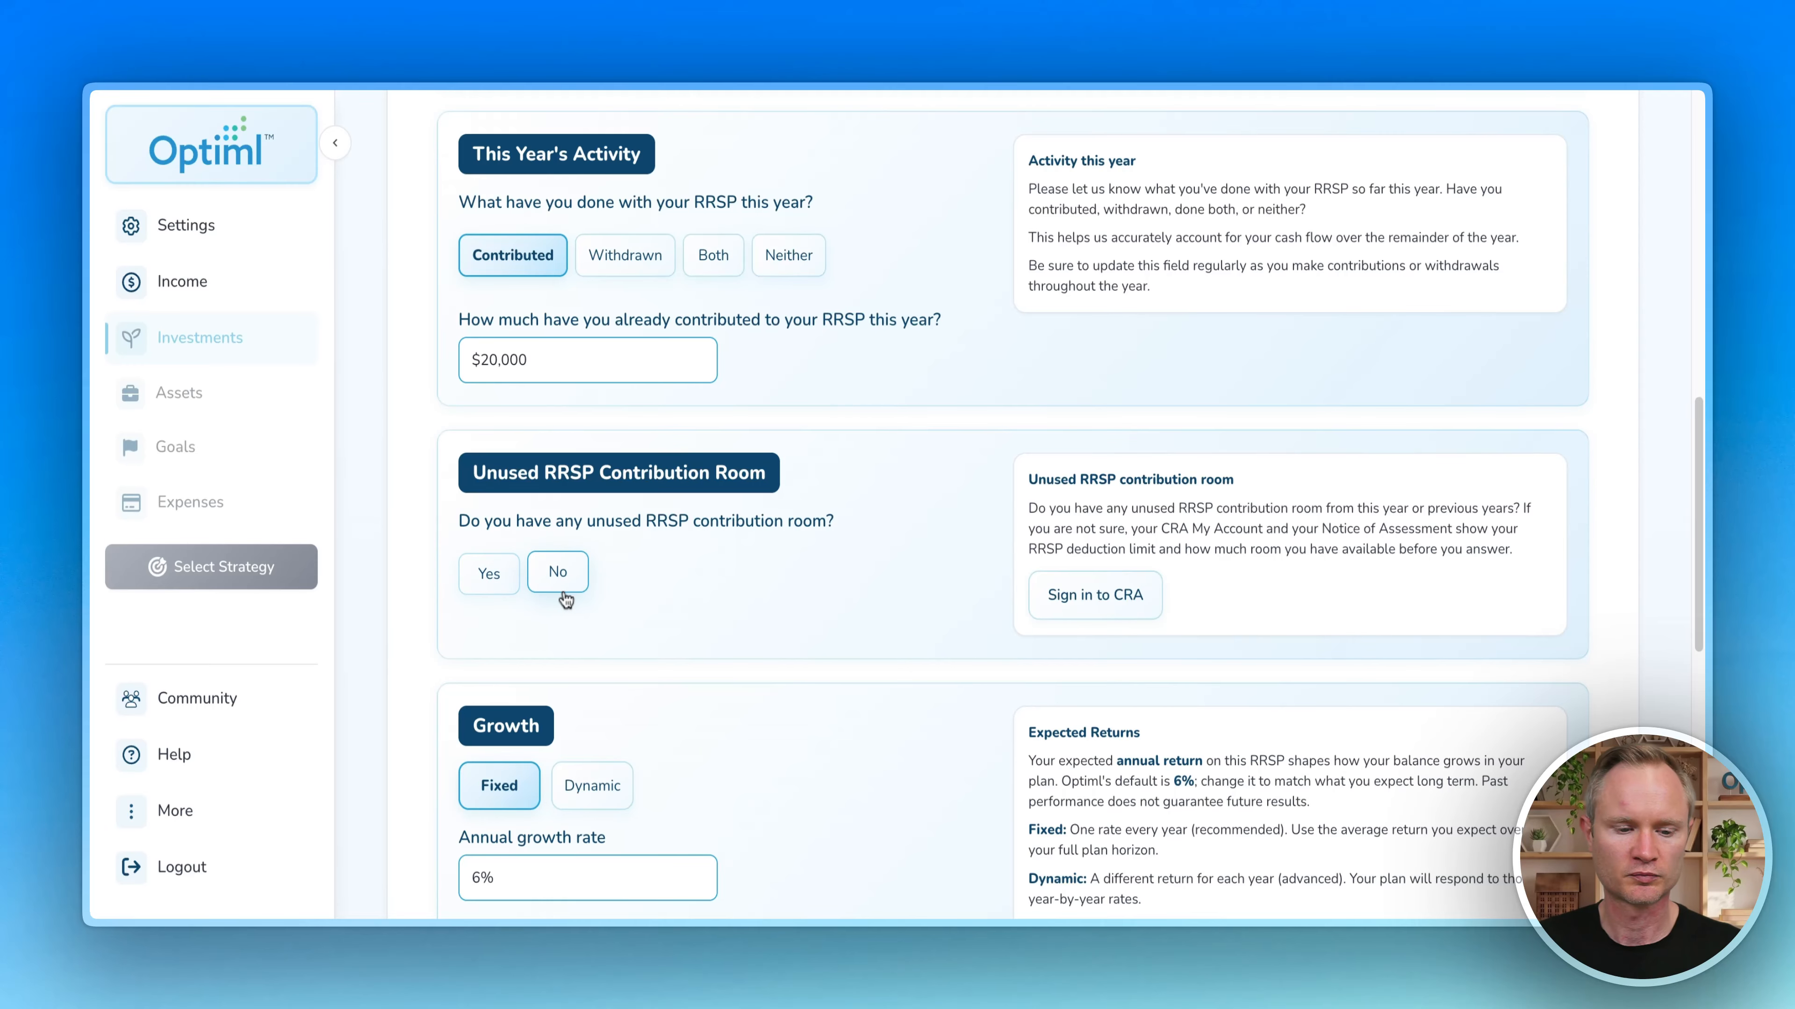
Step: Answer no unused room, yes to employer matching, set RRIF conversion at 71, and continue
scroll(489, 573, "down", 1)
left_click(562, 534)
scroll(424, 495, "down", 5)
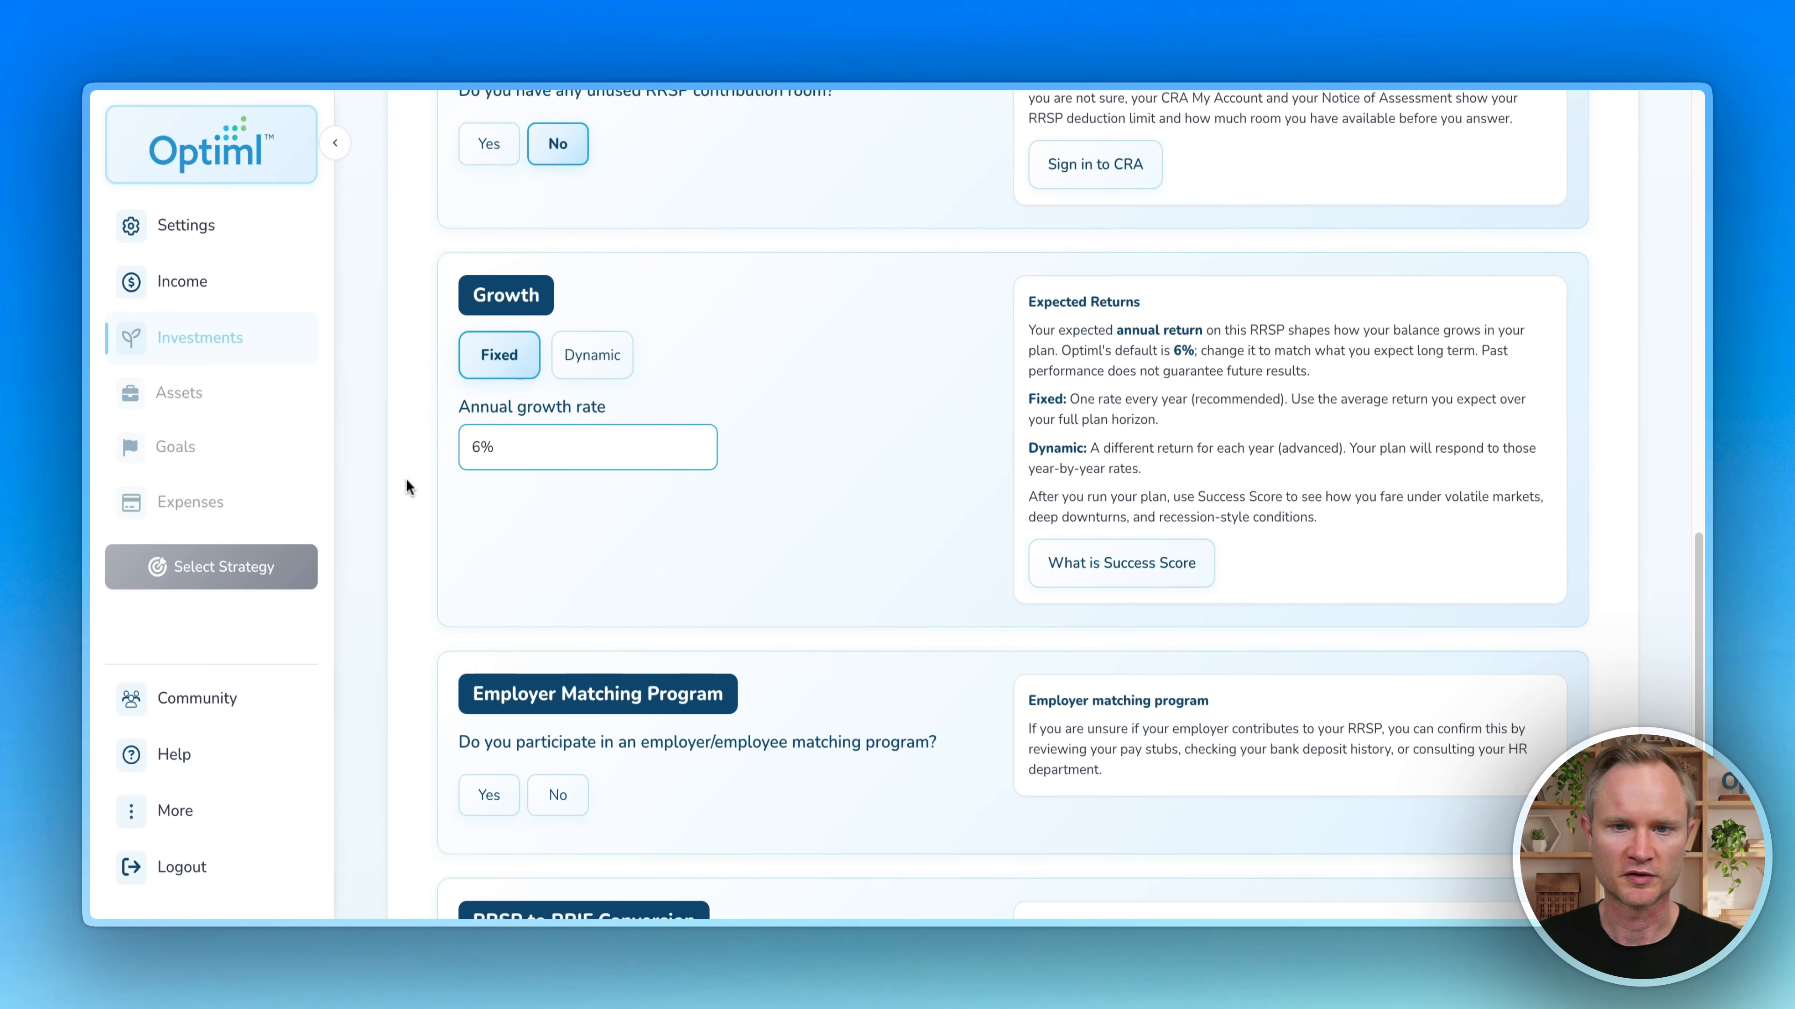
scroll(461, 437, "down", 5)
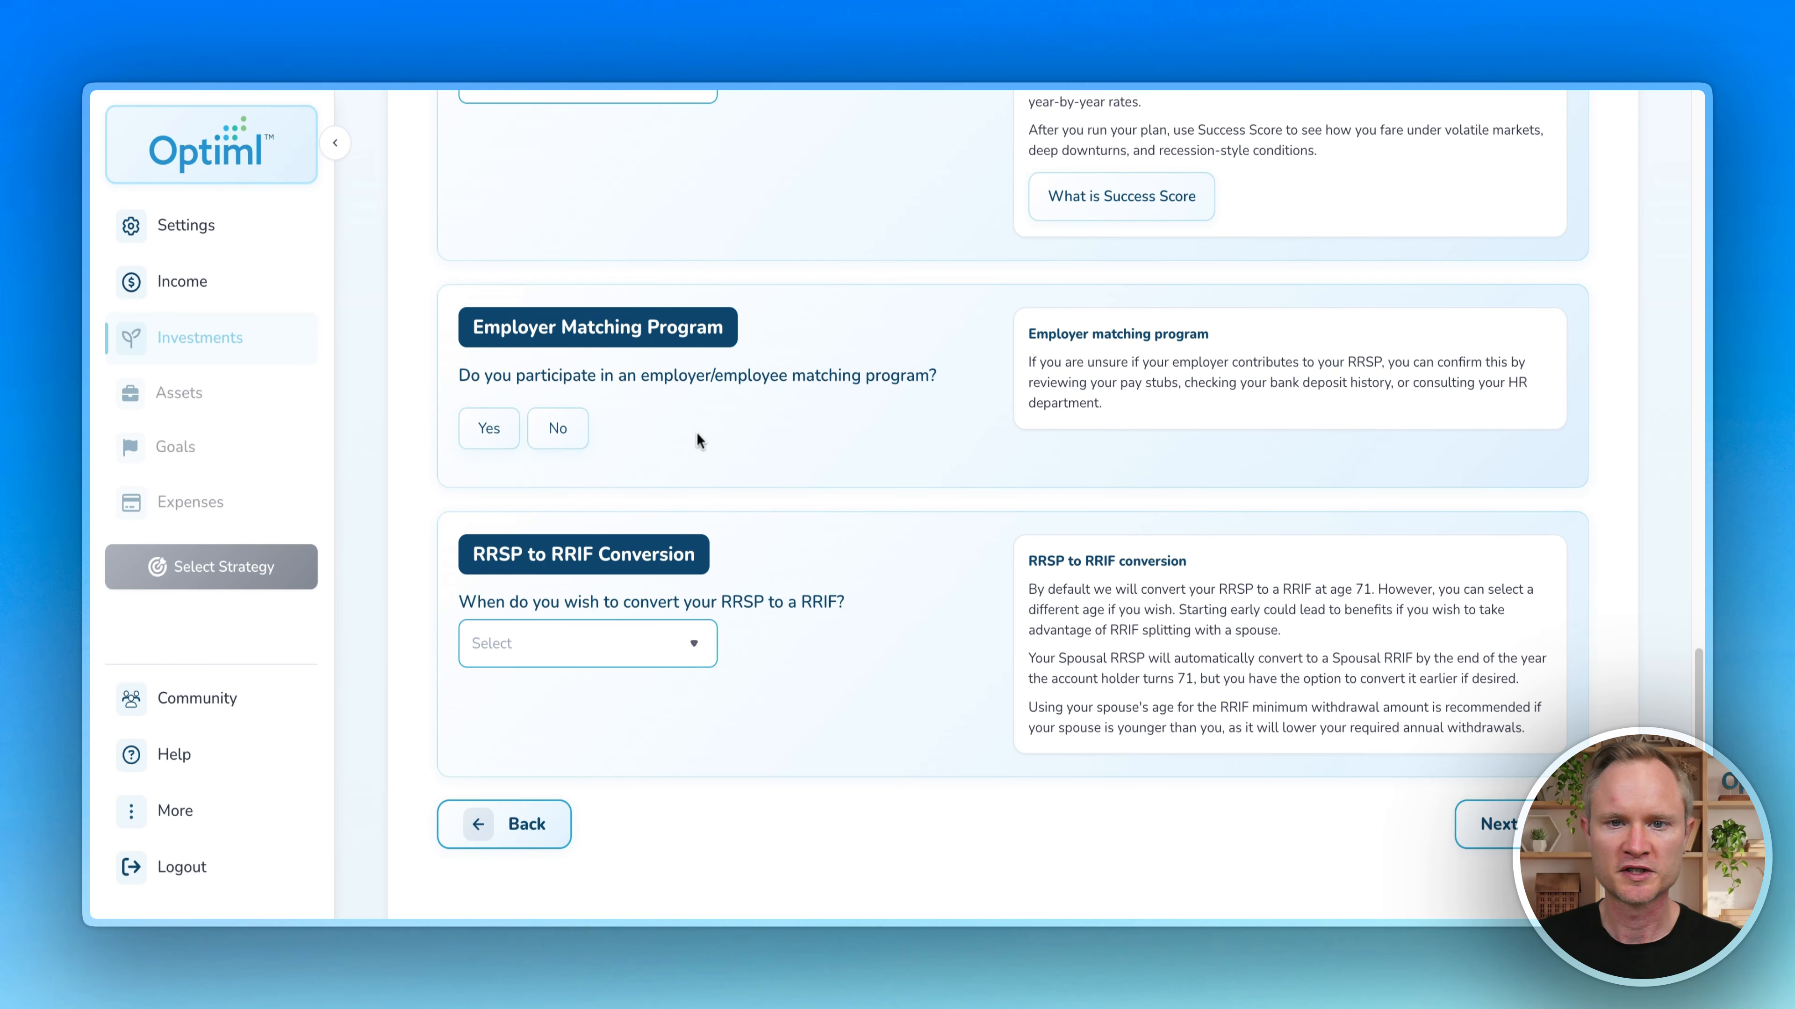
left_click(488, 427)
scroll(785, 551, "down", 1)
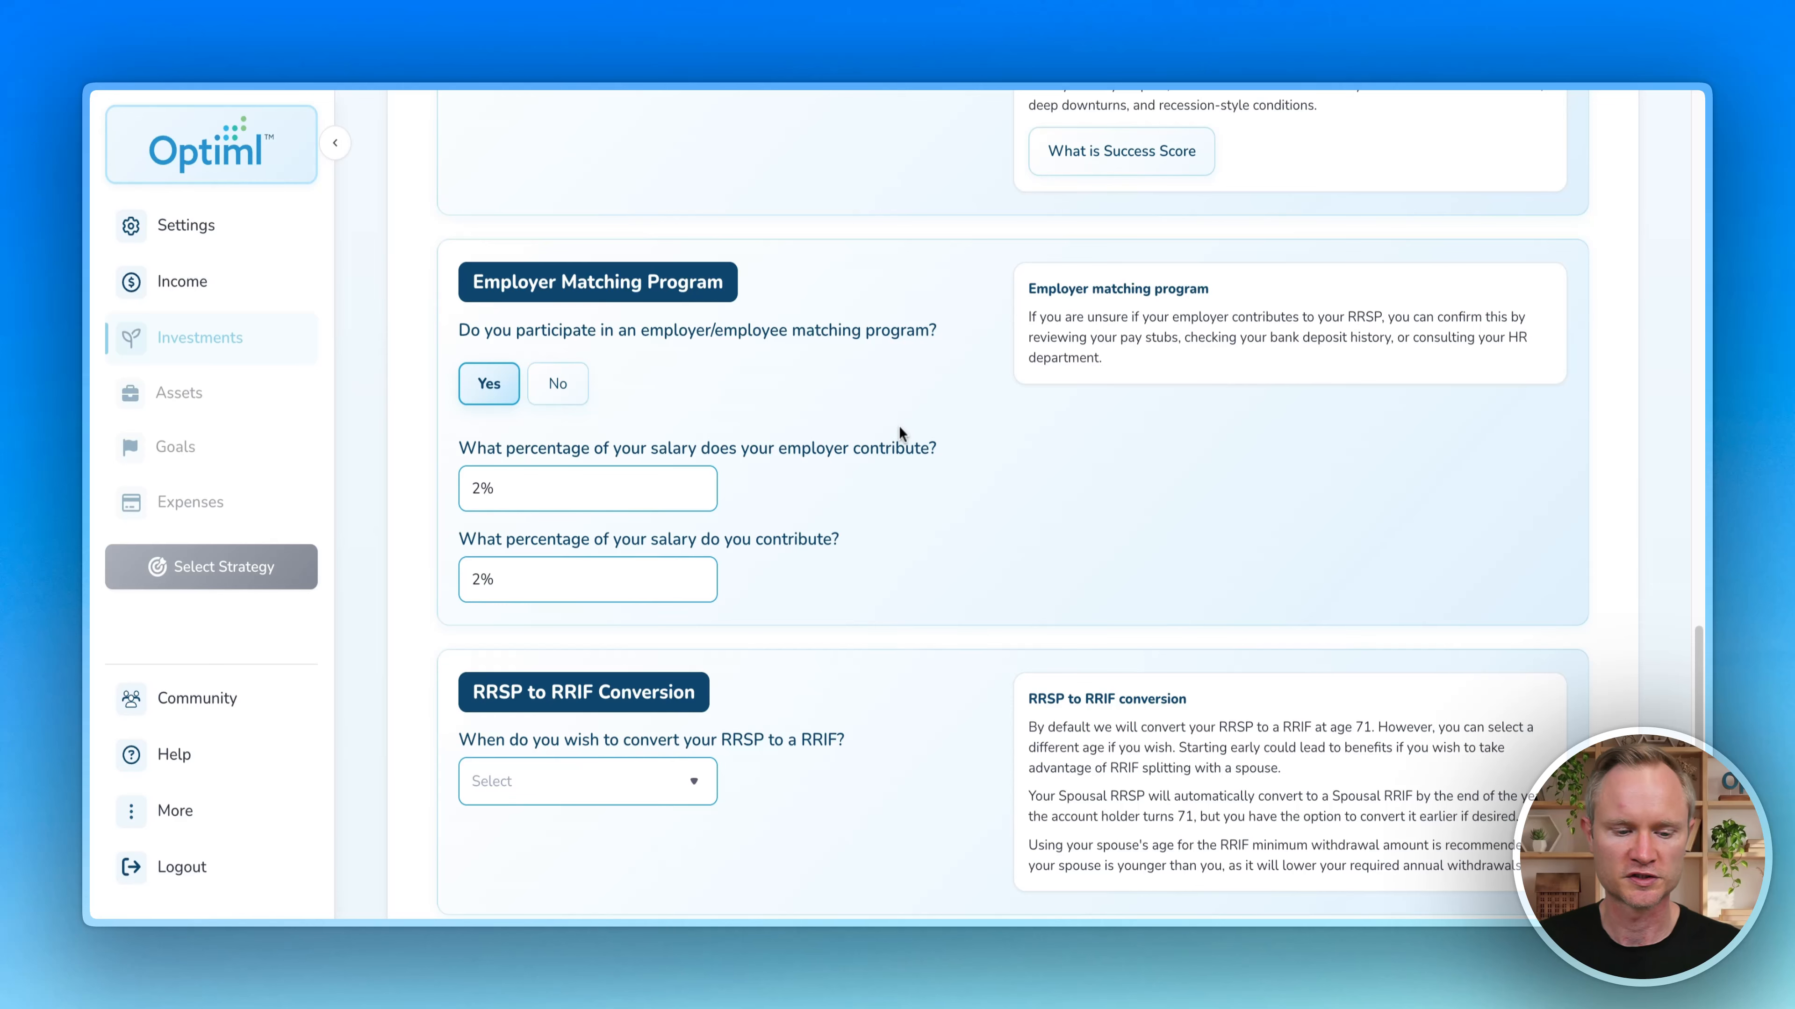
scroll(805, 528, "down", 3)
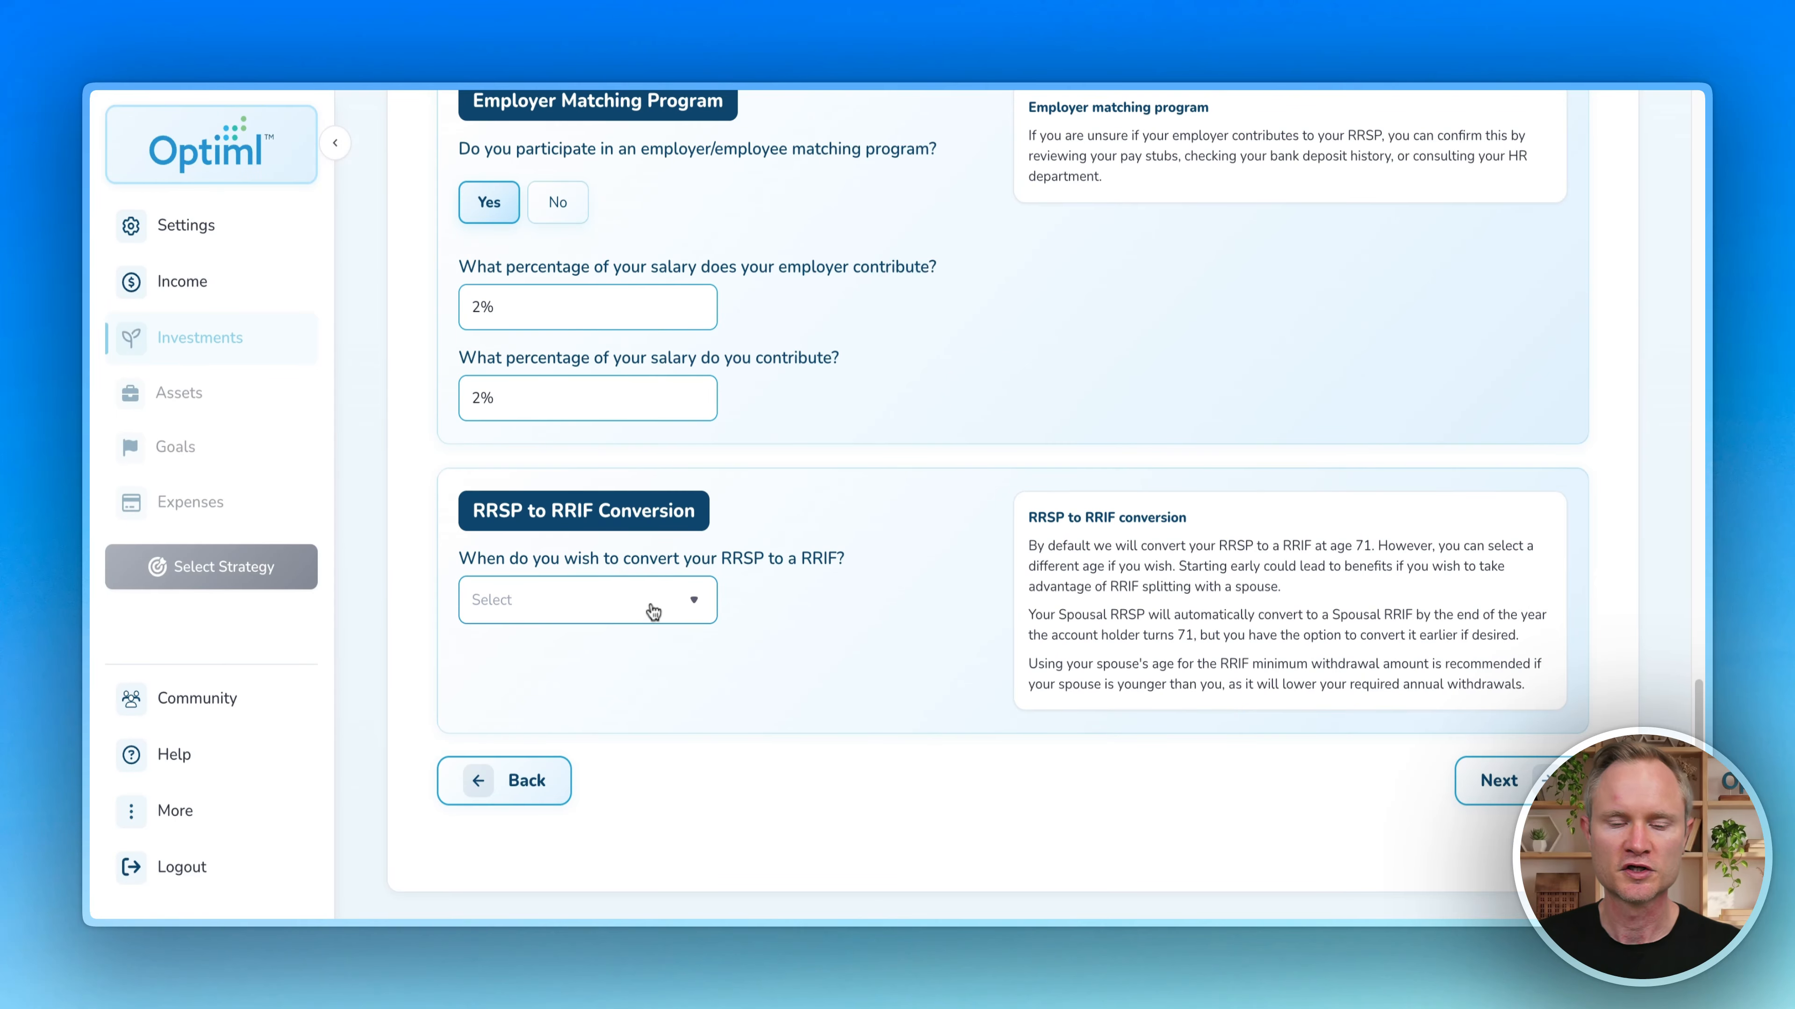
left_click(651, 612)
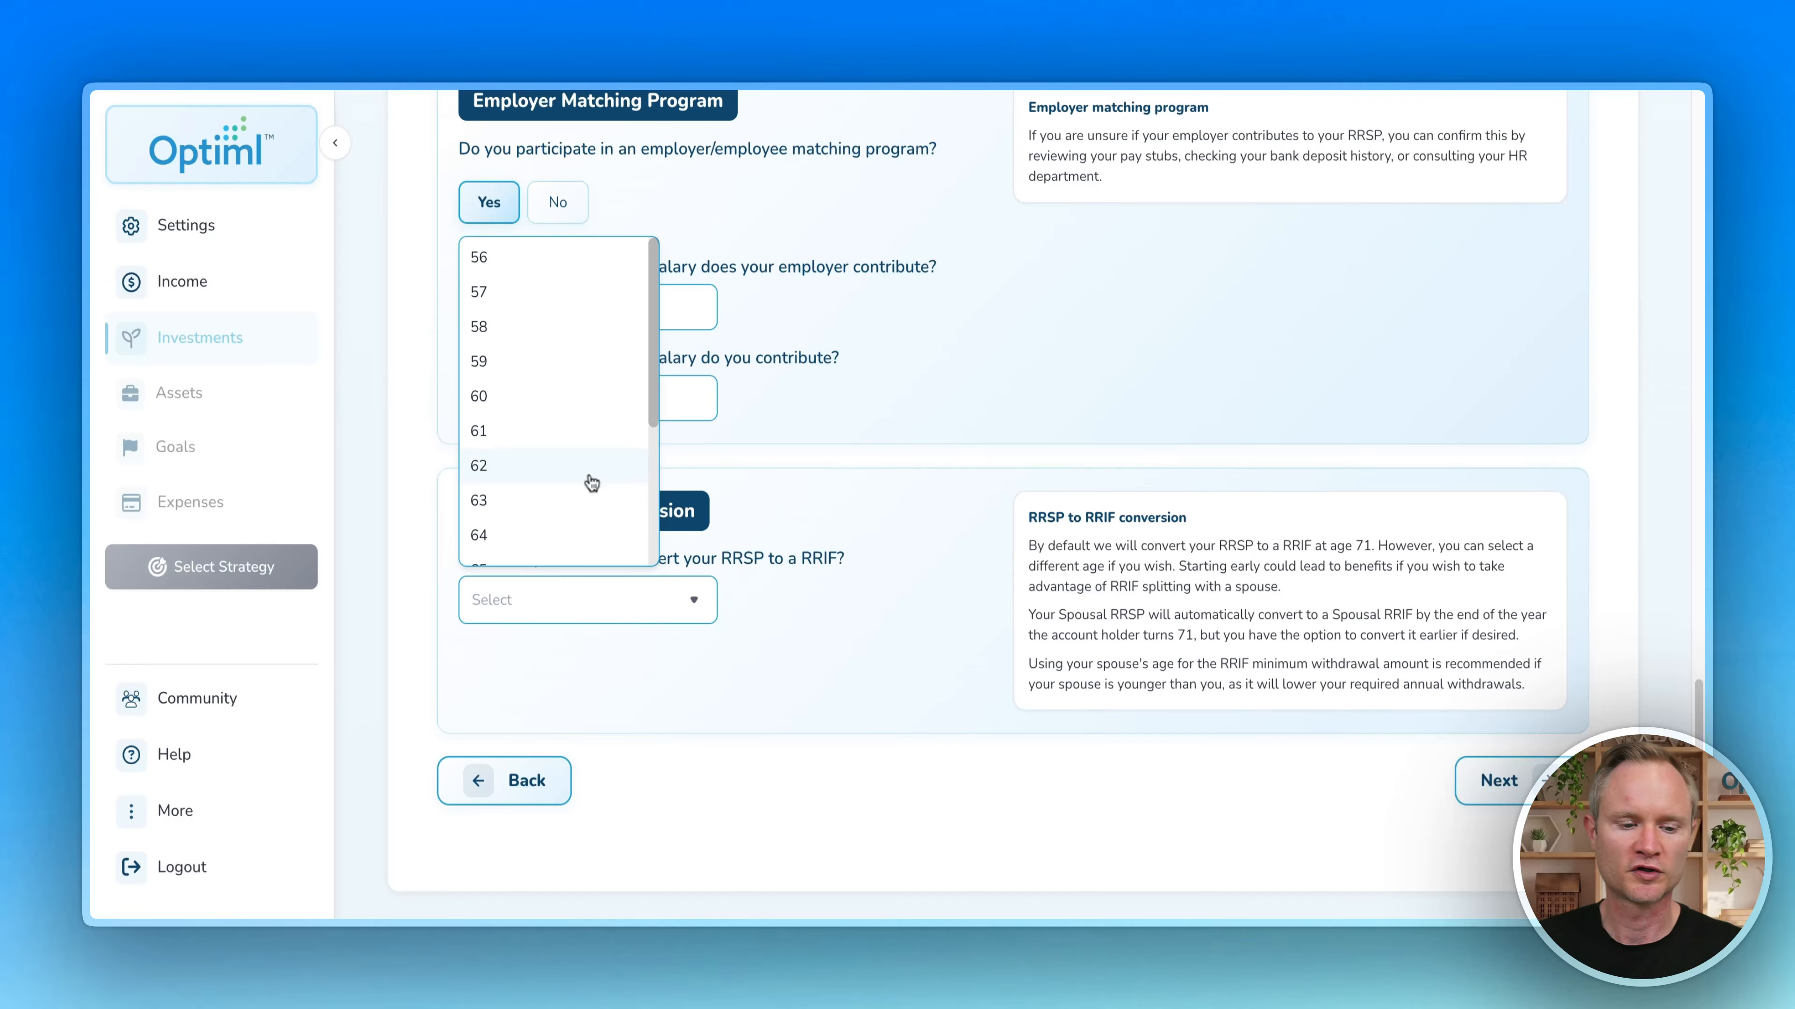
scroll(588, 483, "down", 3)
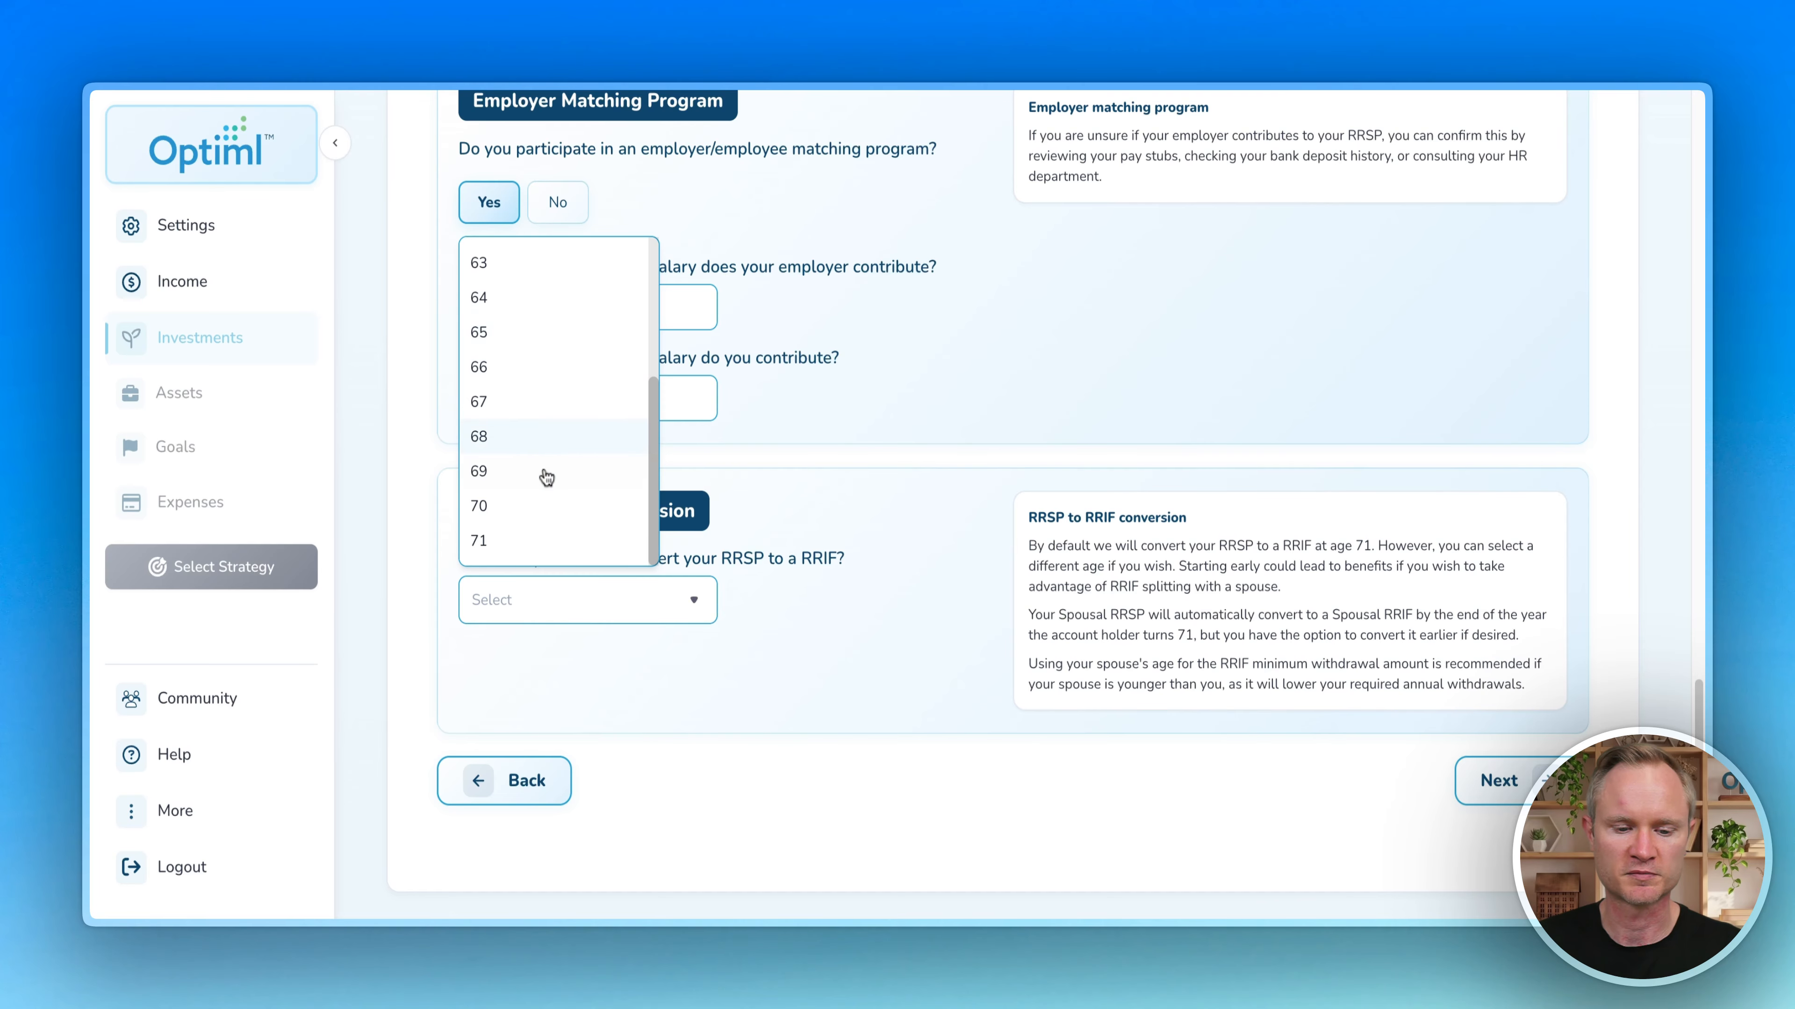
left_click(537, 551)
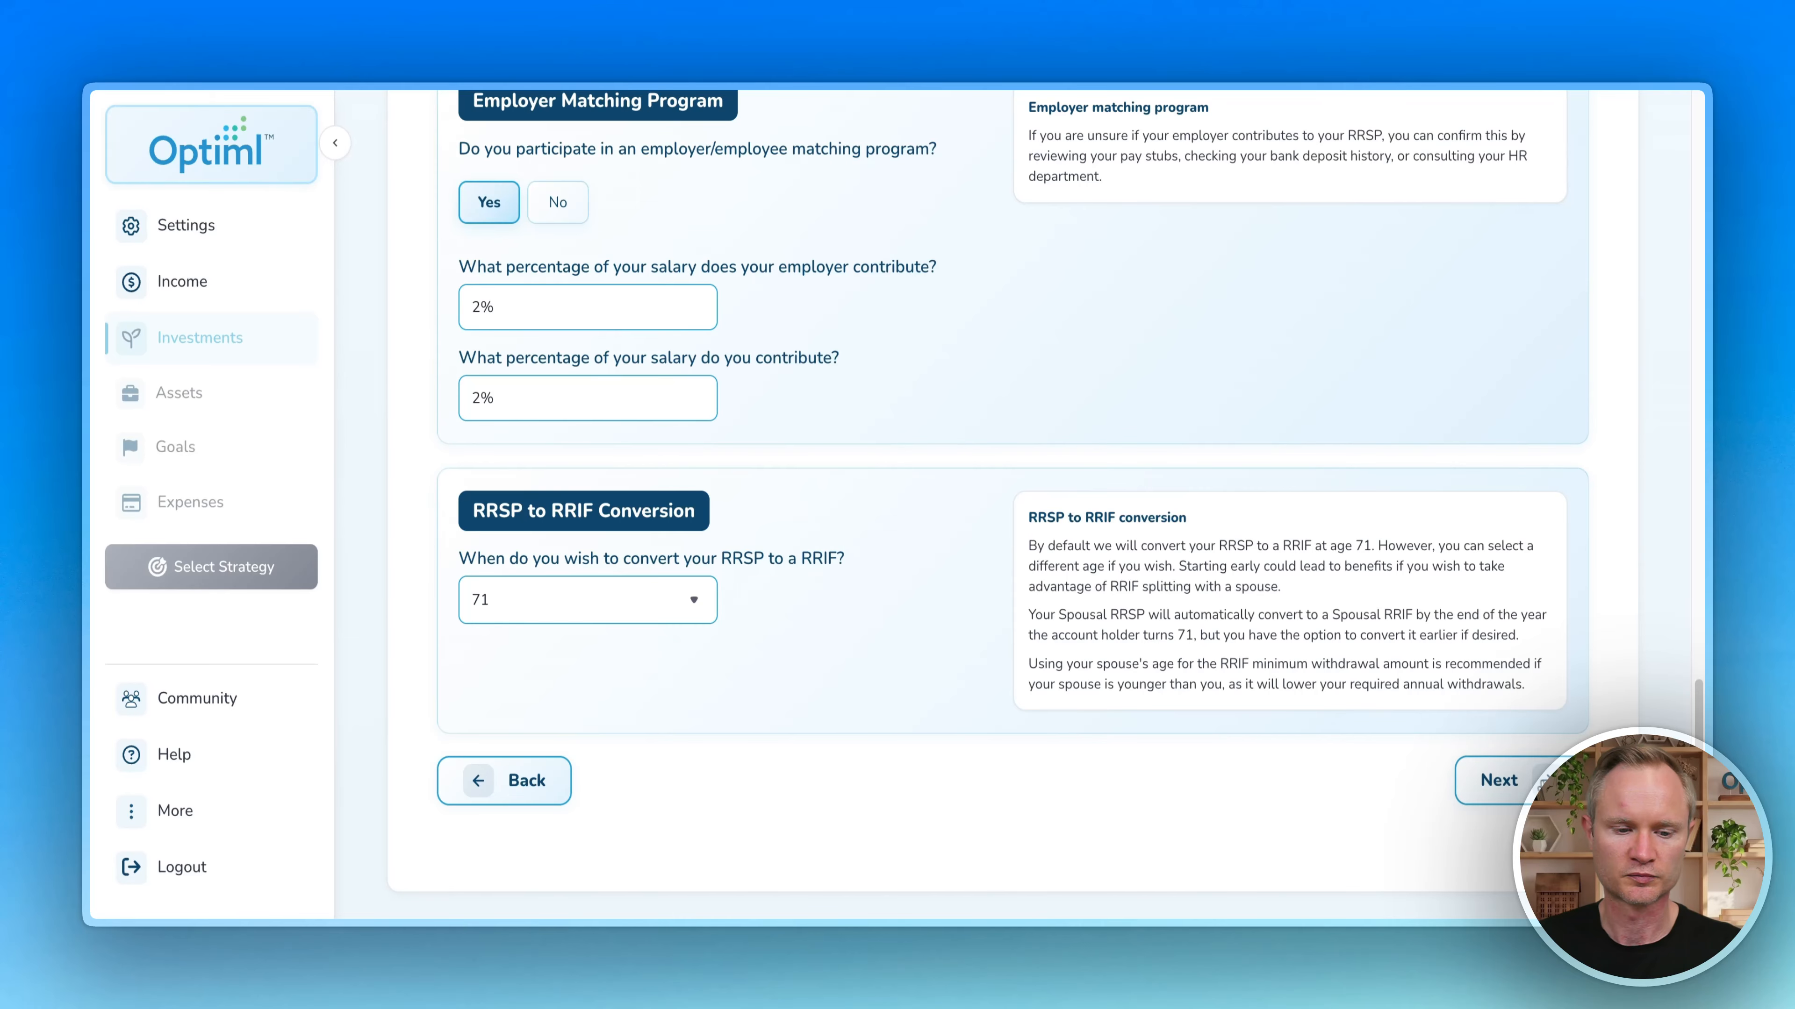
left_click(1496, 781)
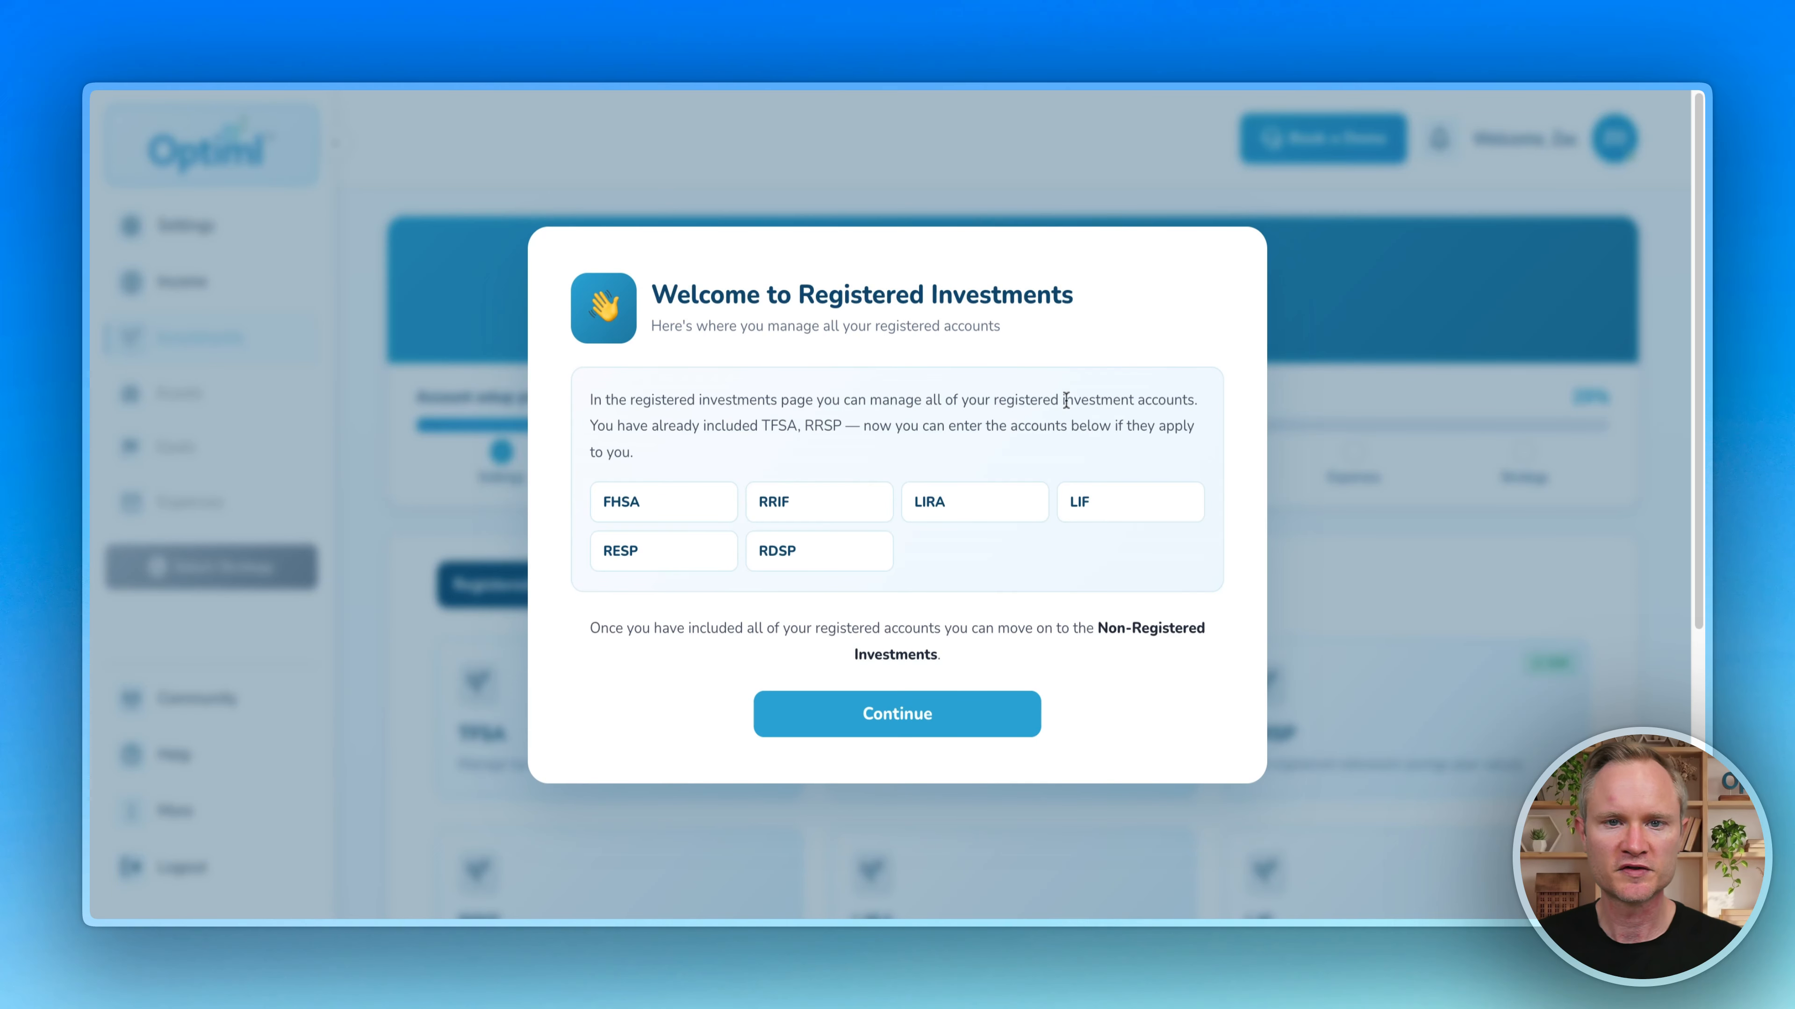
Step: Glance at the LIF account form without adding it, then continue to Non-Registered accounts
left_click(891, 714)
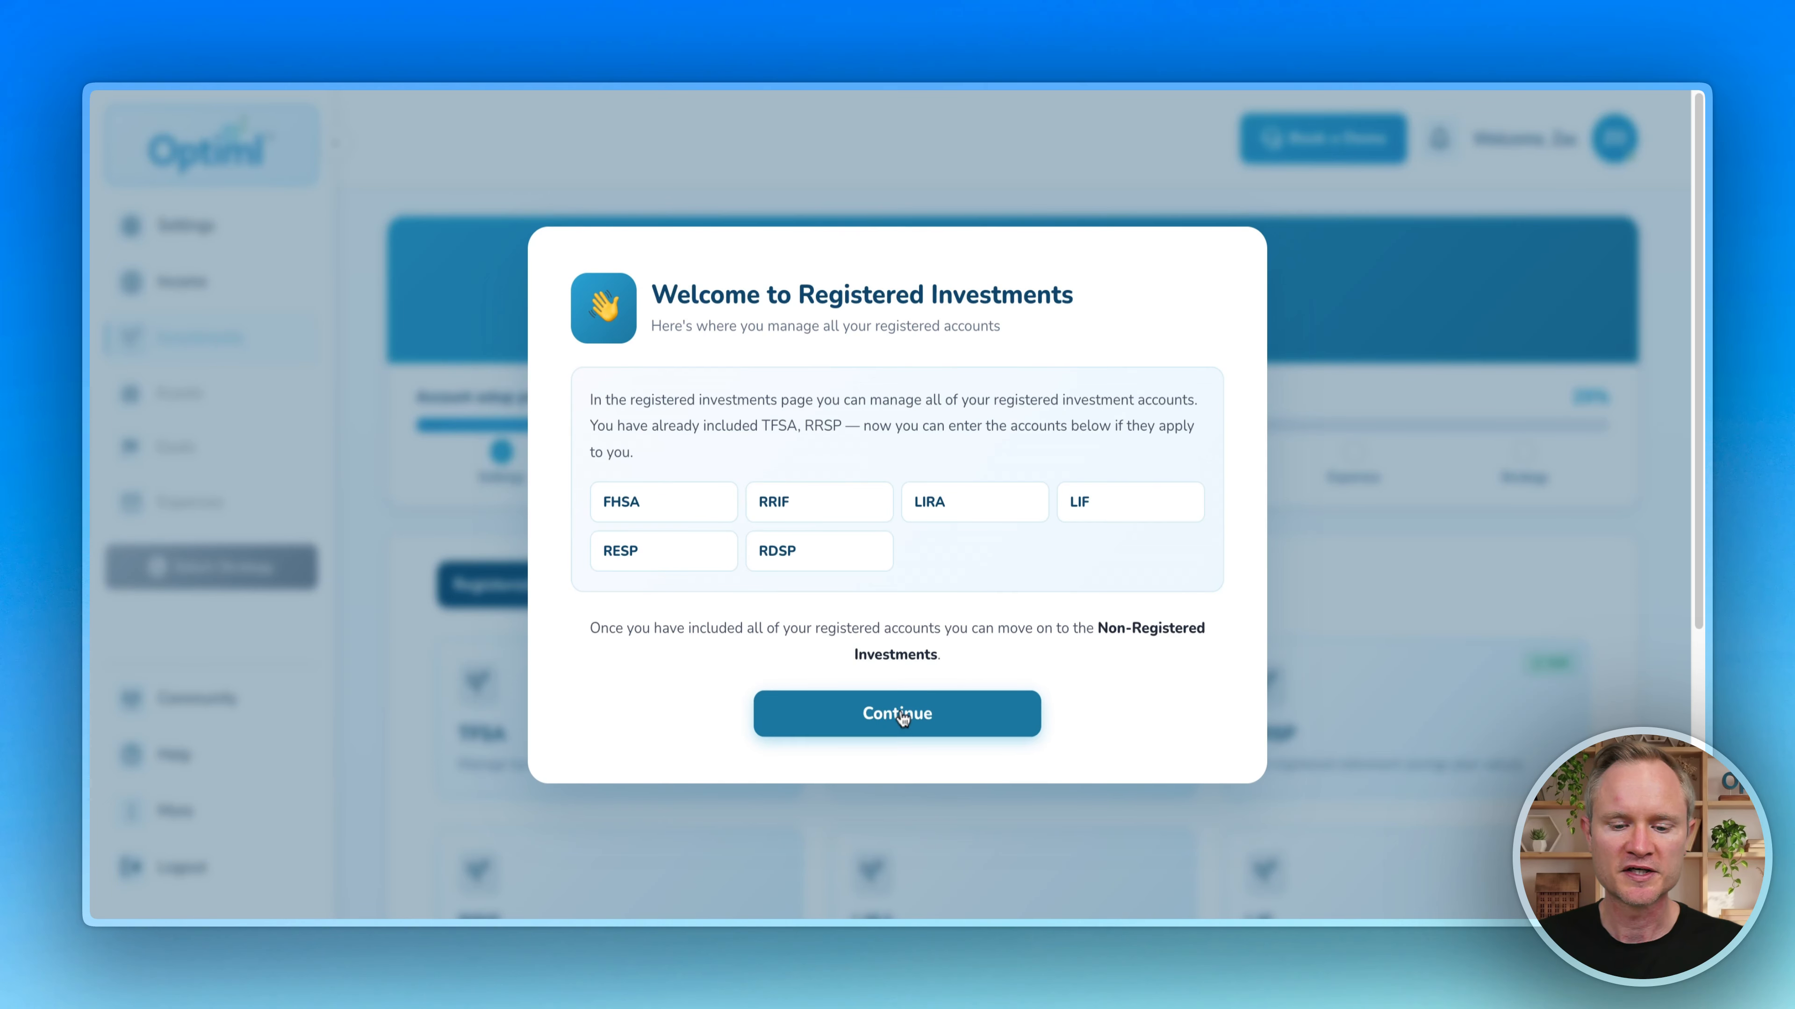
scroll(1090, 588, "down", 6)
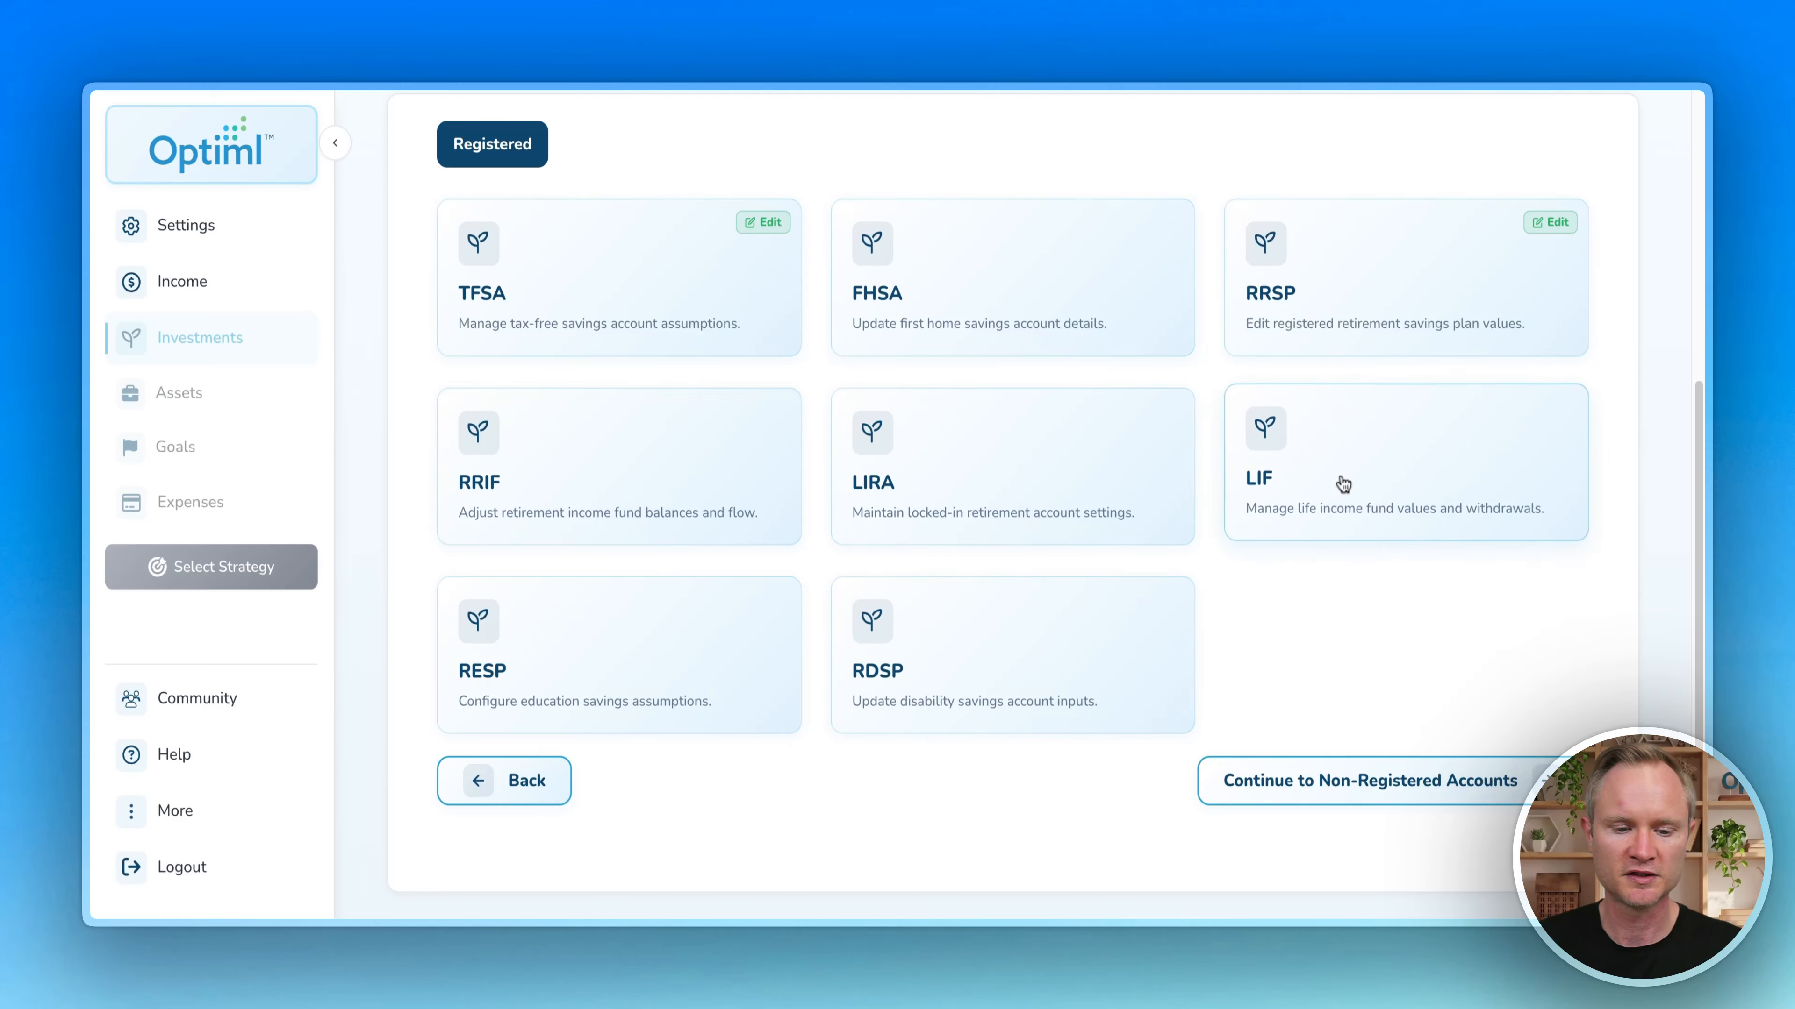
left_click(1342, 373)
scroll(697, 533, "down", 2)
scroll(838, 390, "up", 1)
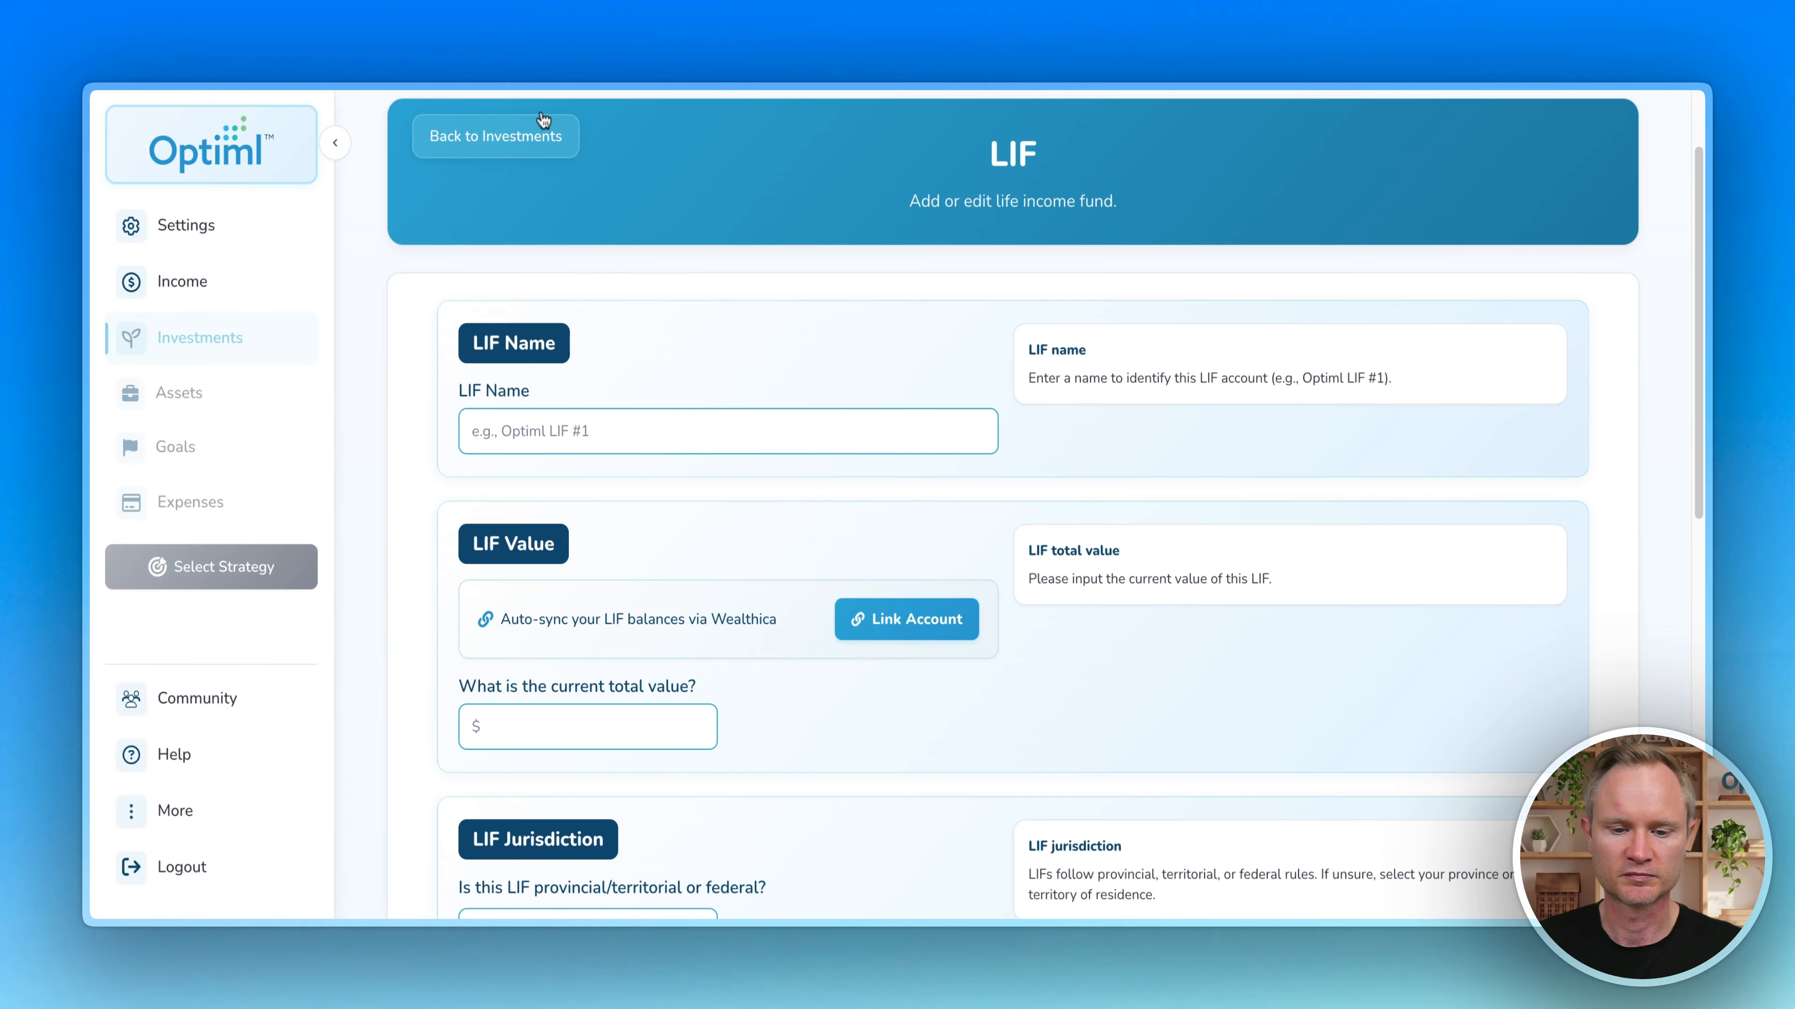
left_click(498, 134)
scroll(882, 417, "down", 4)
scroll(882, 417, "down", 3)
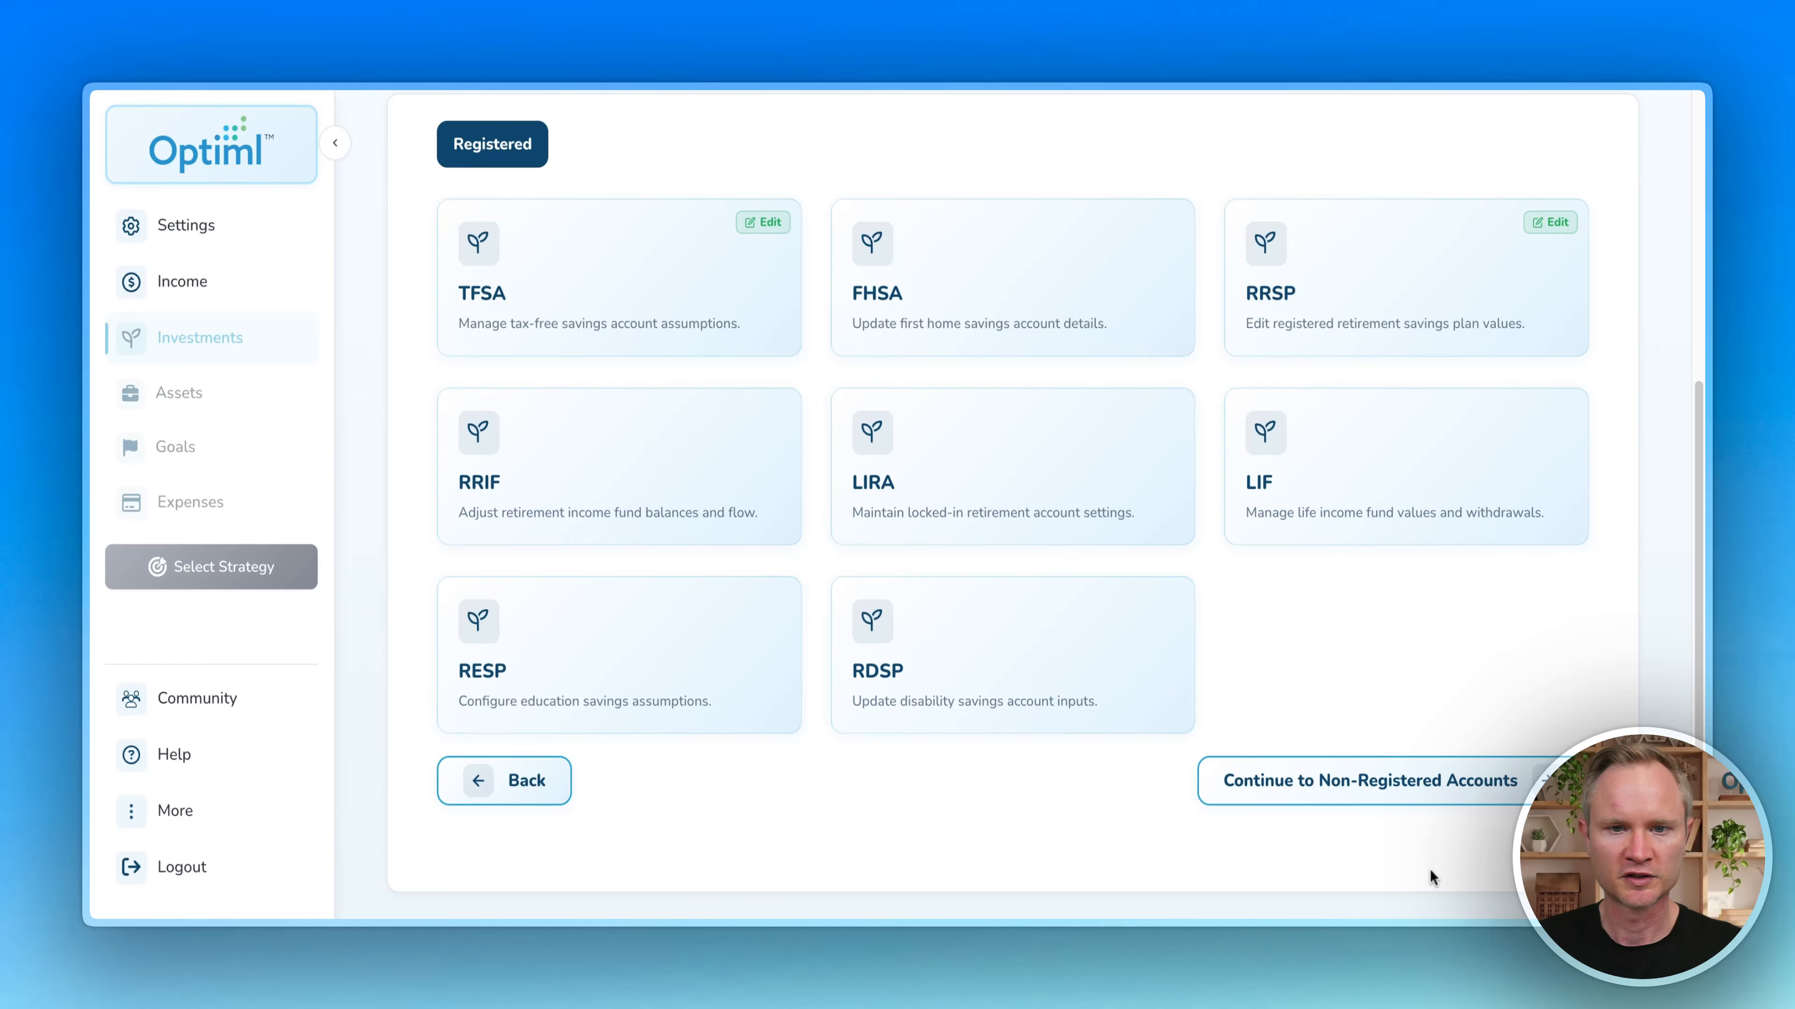
left_click(1475, 784)
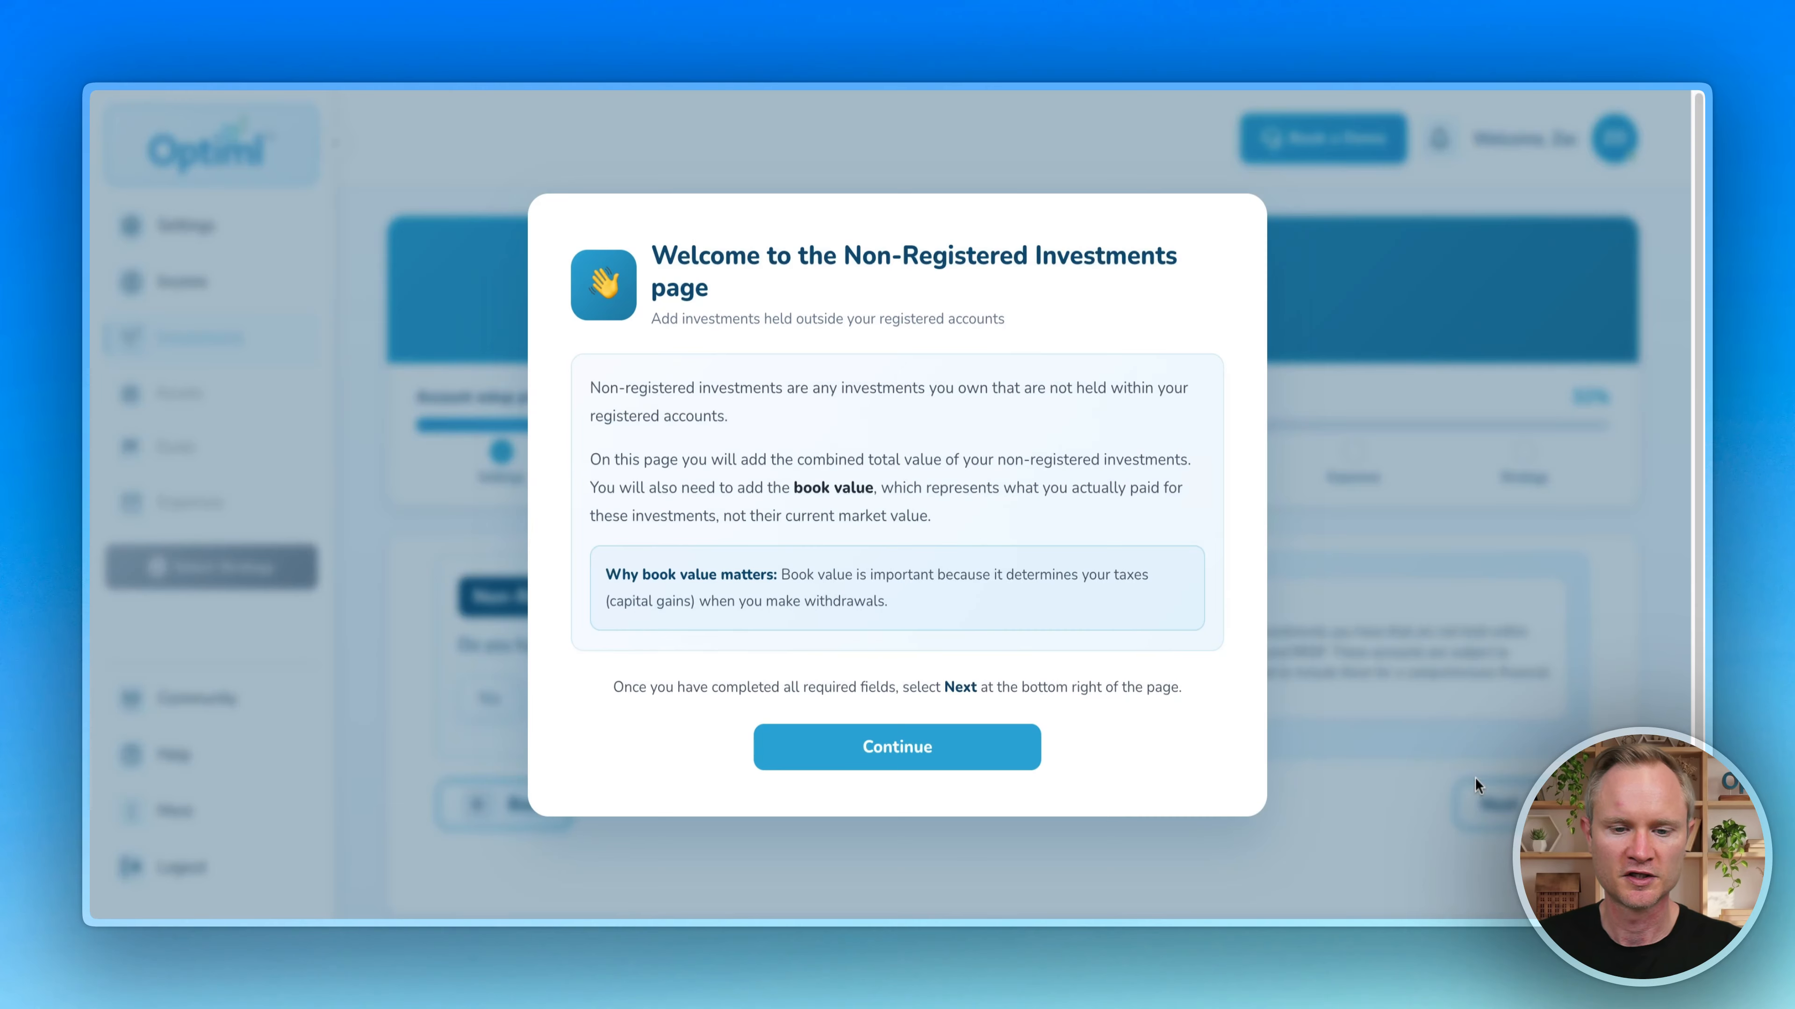
Step: Confirm non-registered investments worth $200,000 with a $150,000 book value
left_click(913, 755)
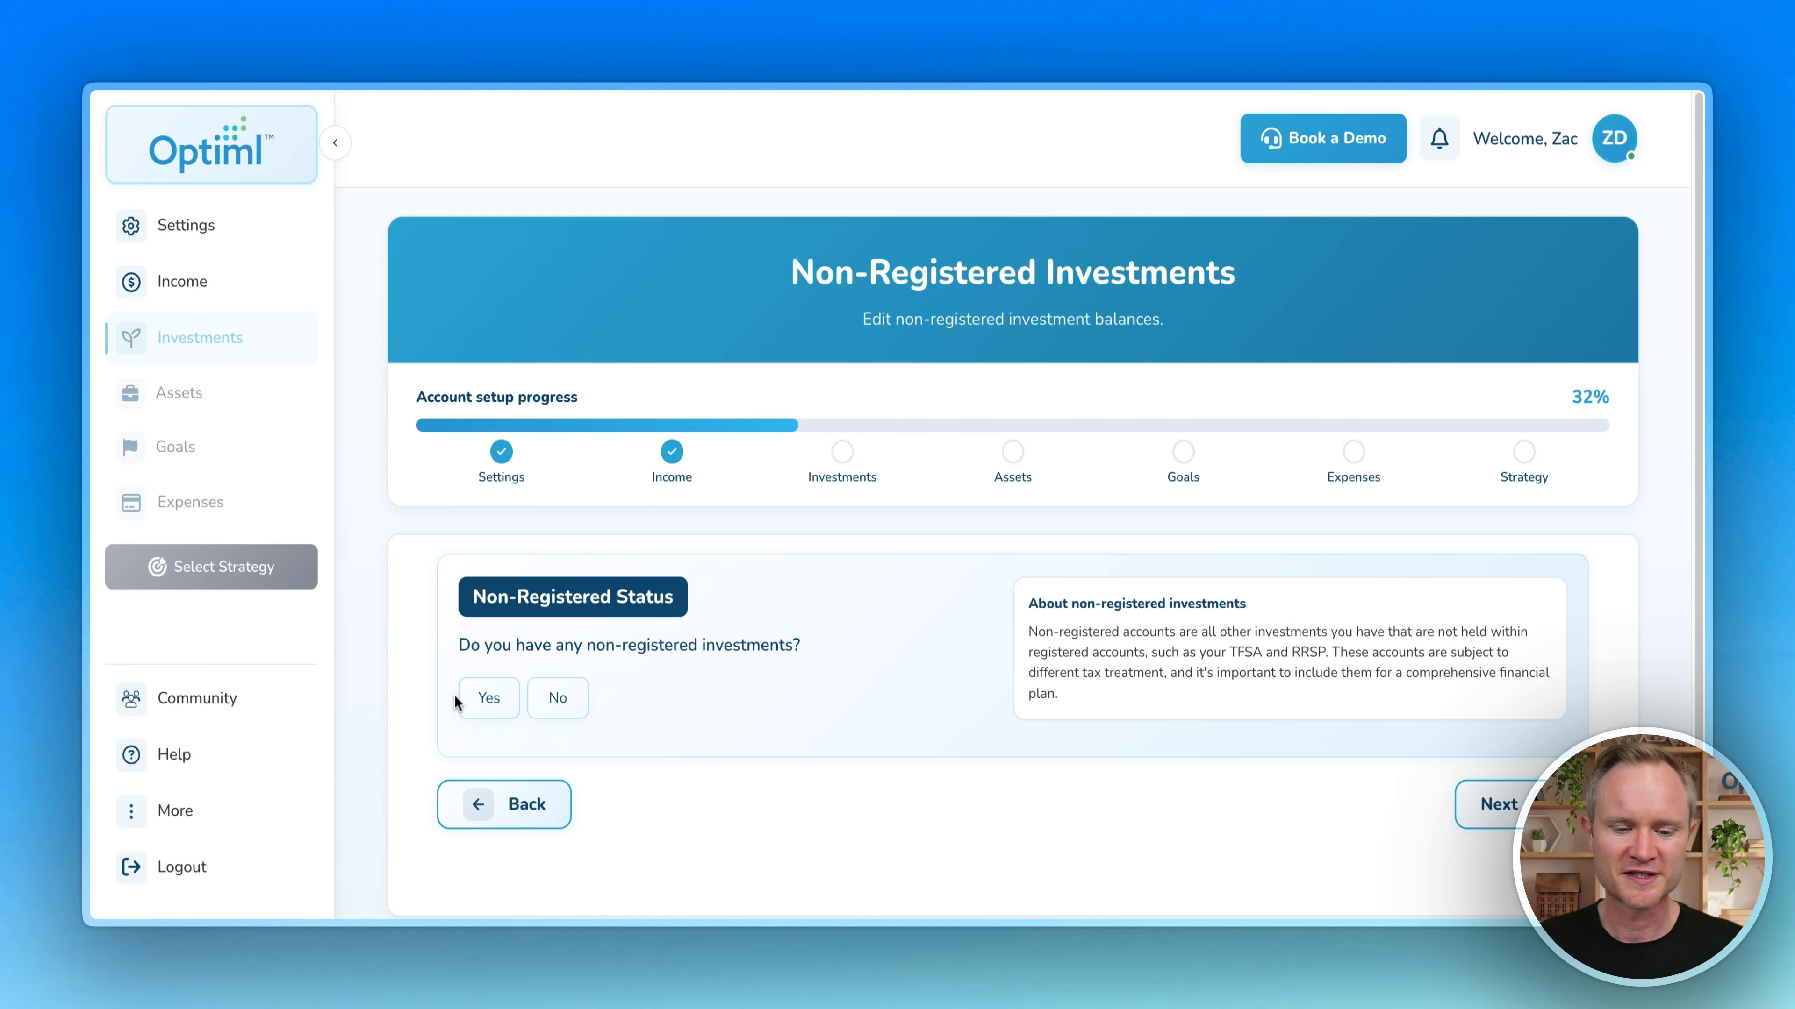
left_click(493, 702)
scroll(430, 565, "down", 8)
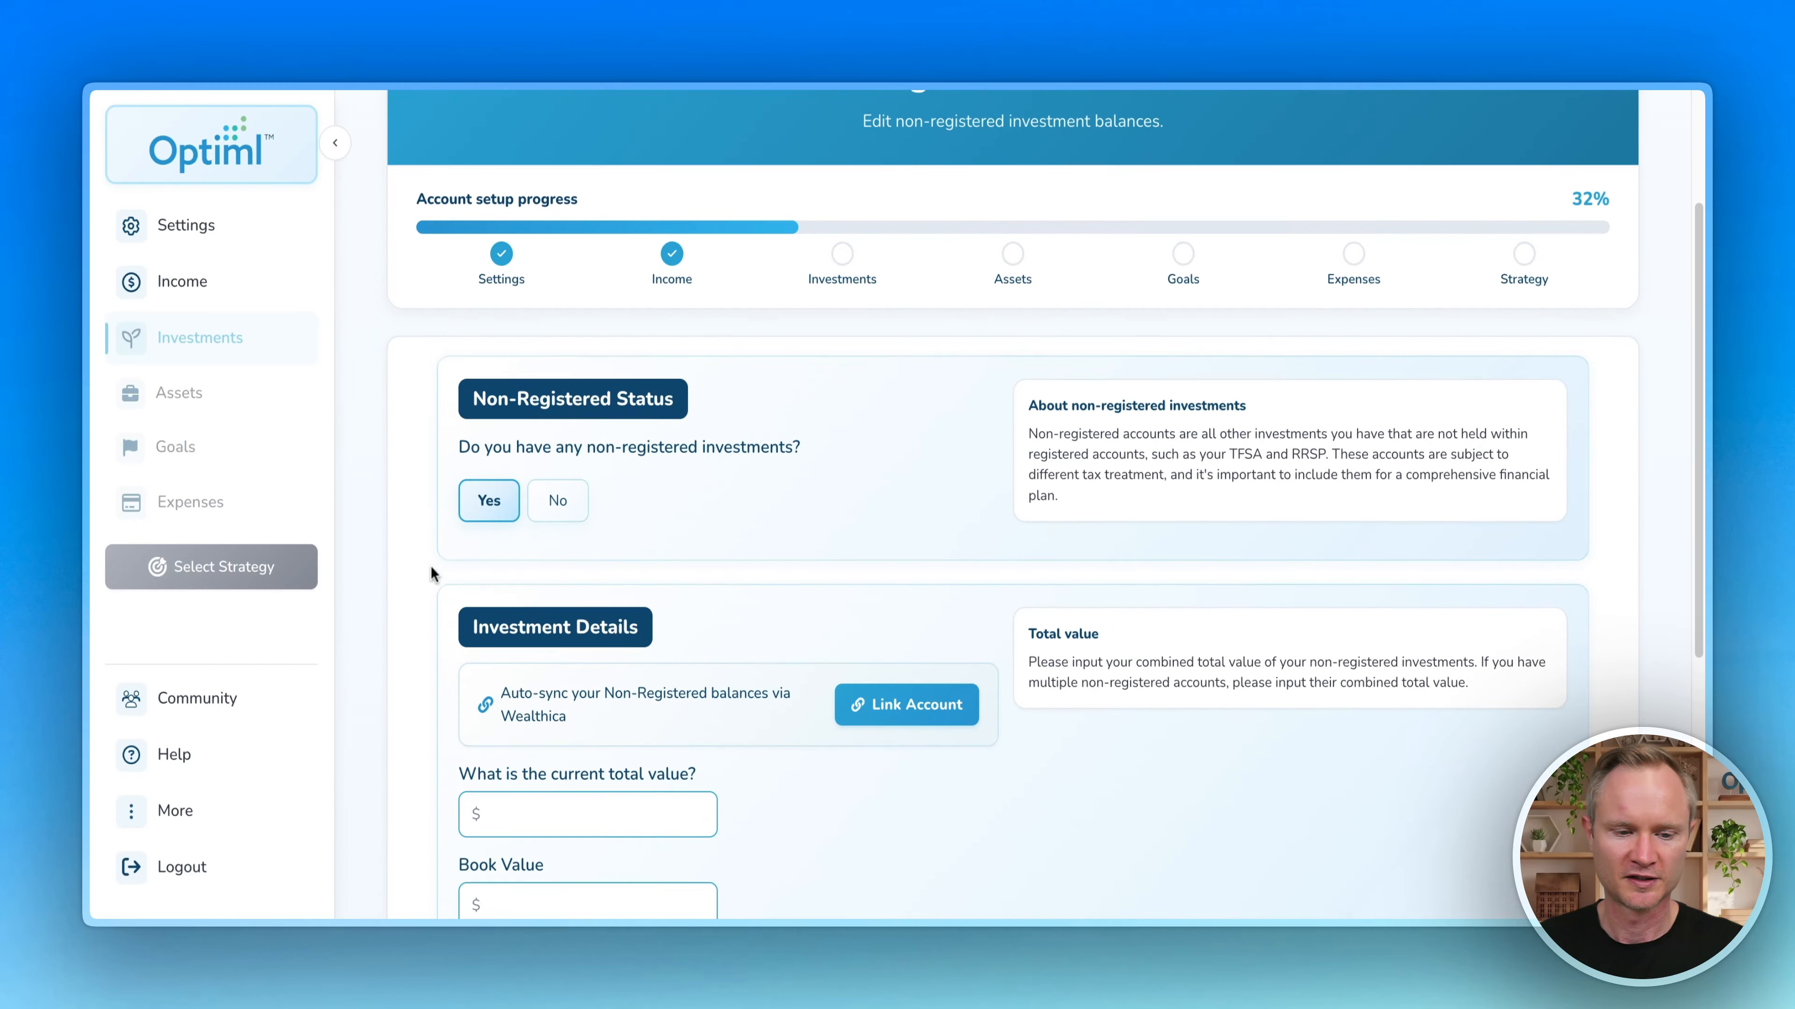
left_click(601, 423)
type("2000000")
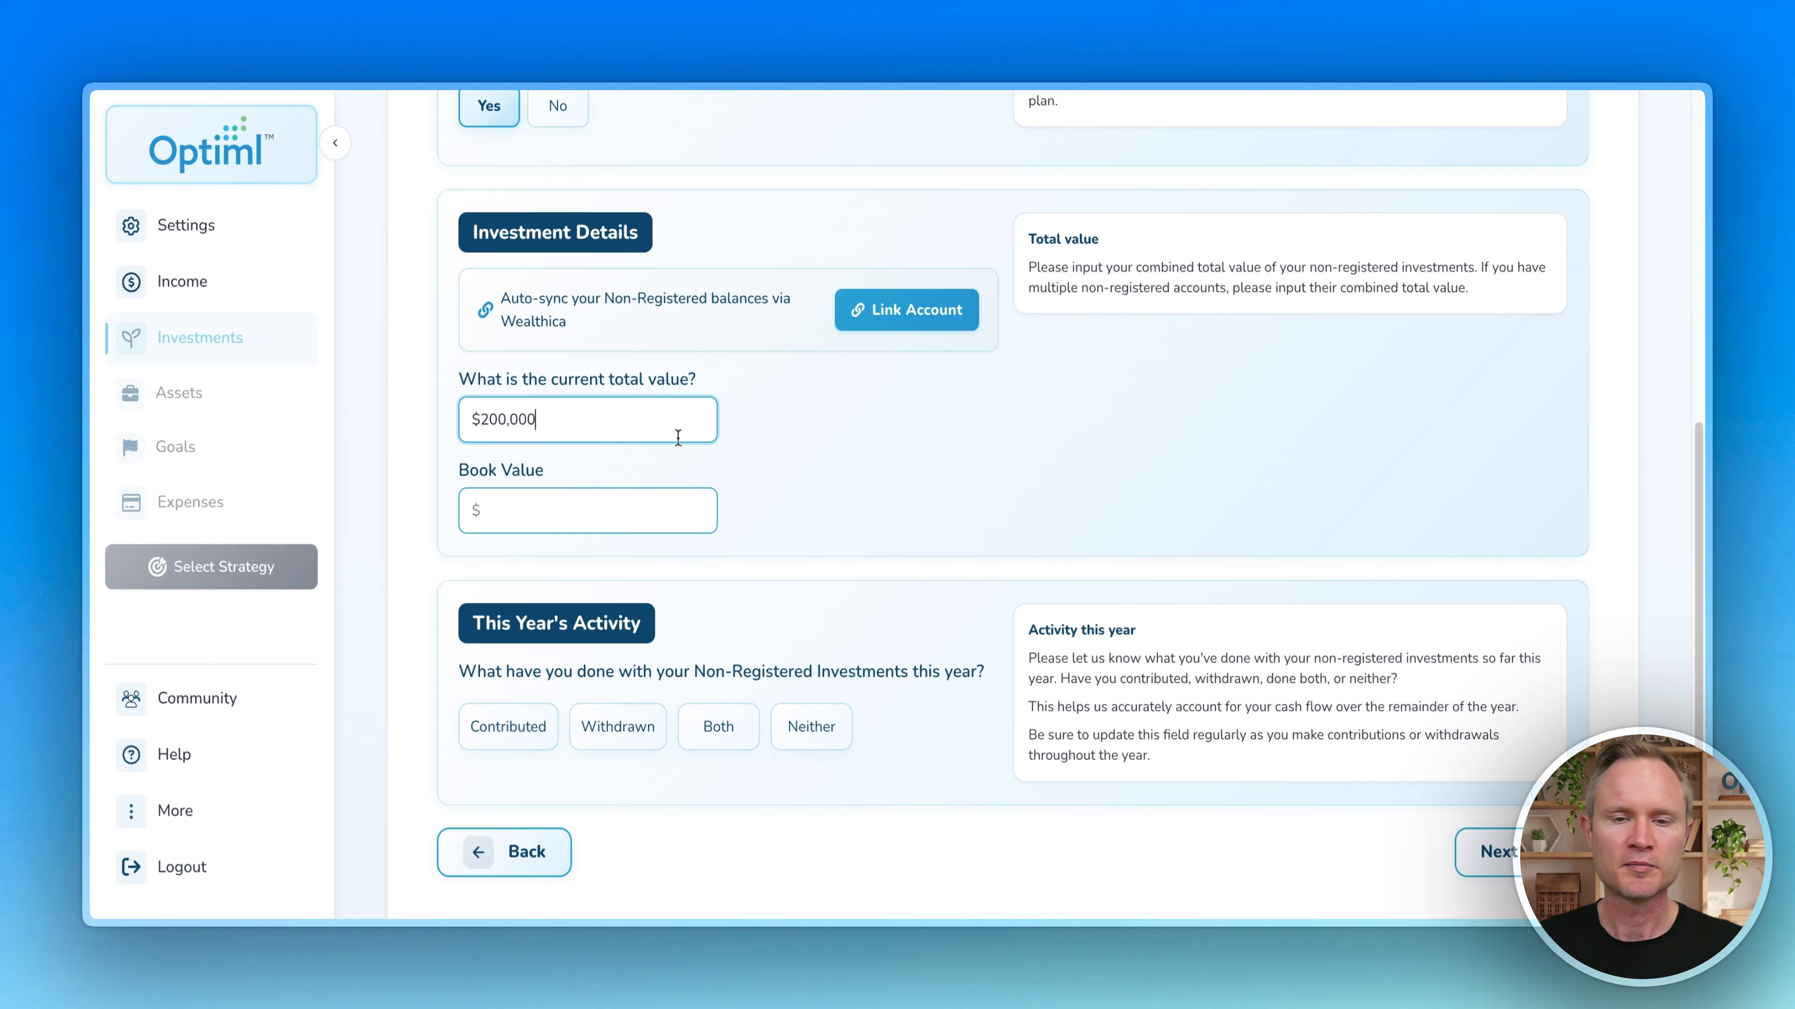
left_click(632, 508)
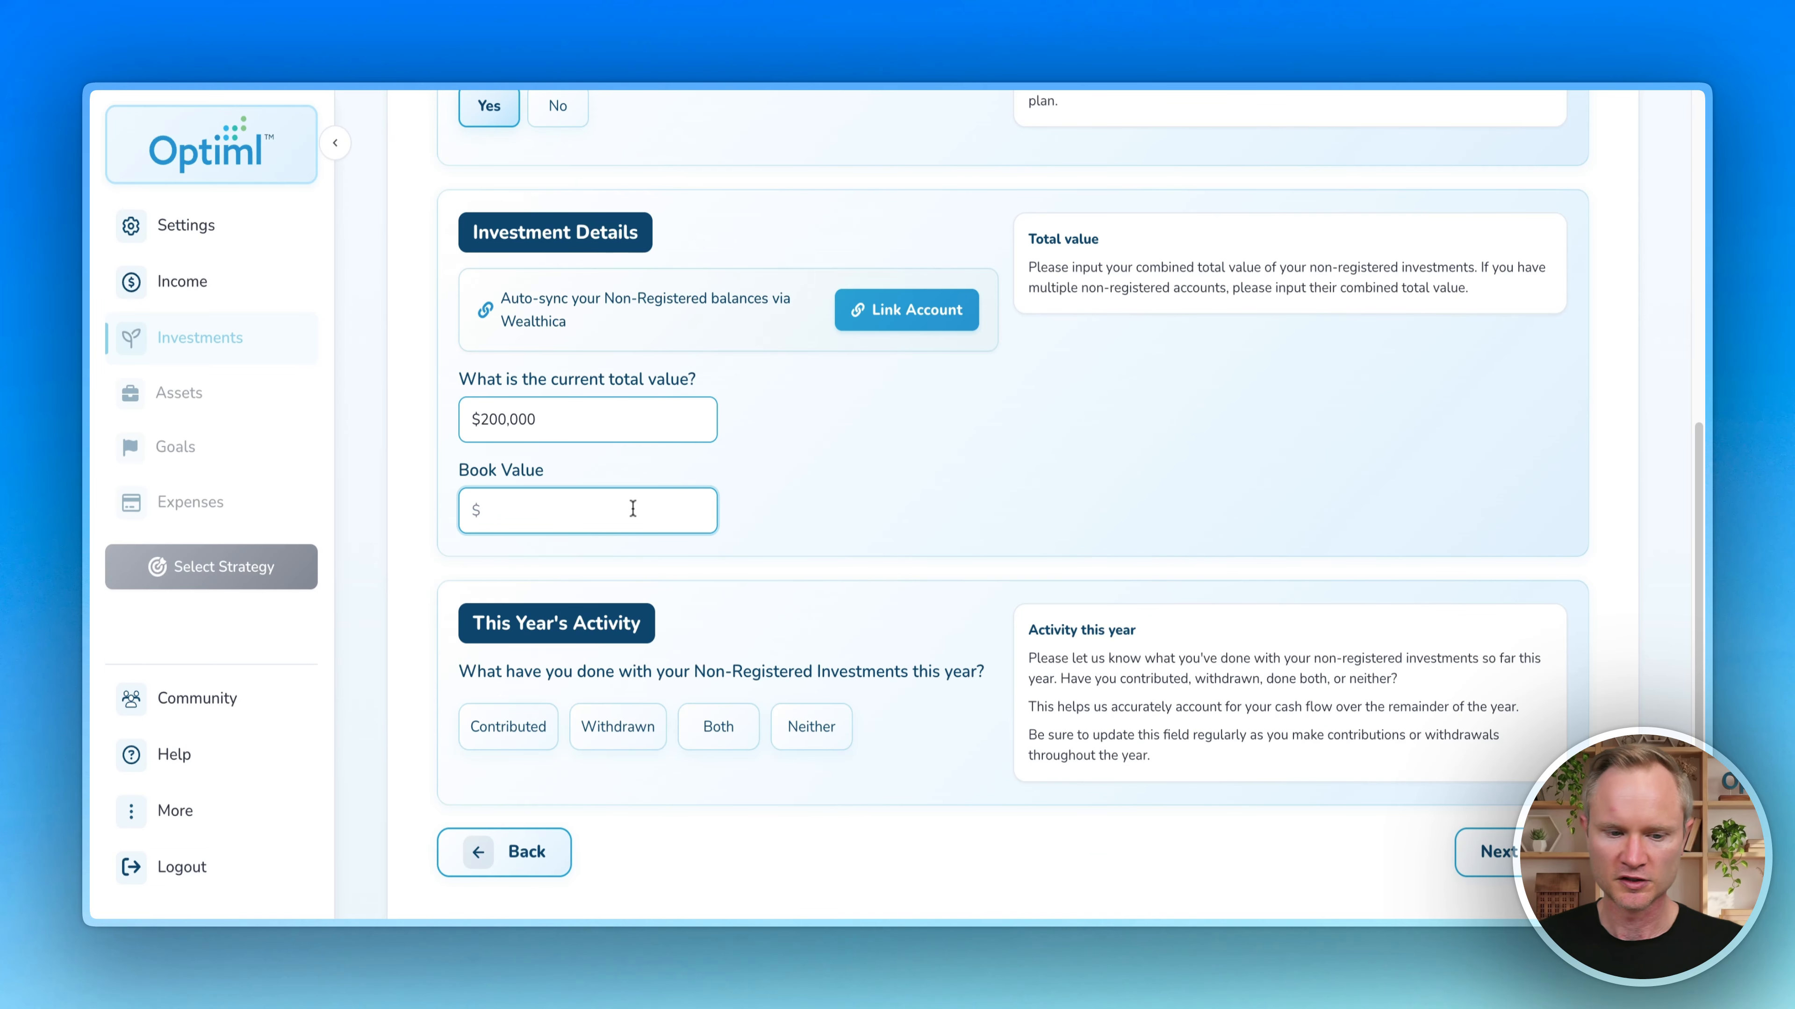
type("150,000")
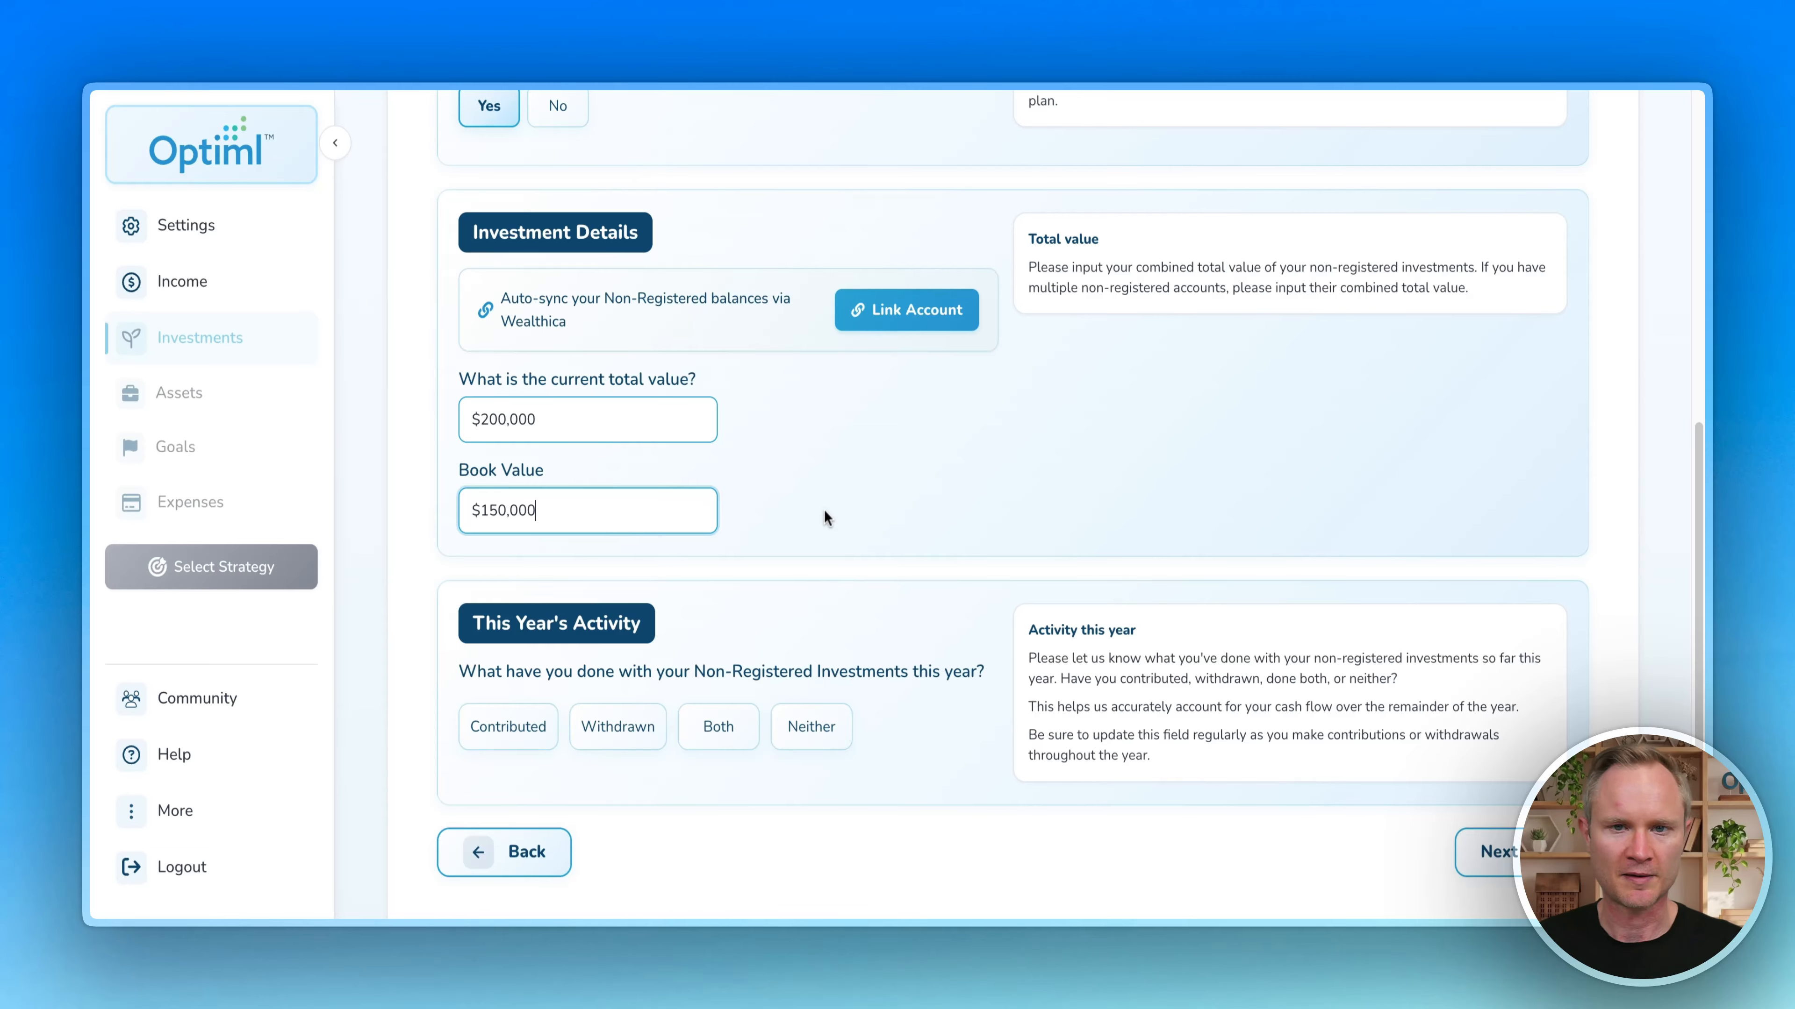
left_click(823, 509)
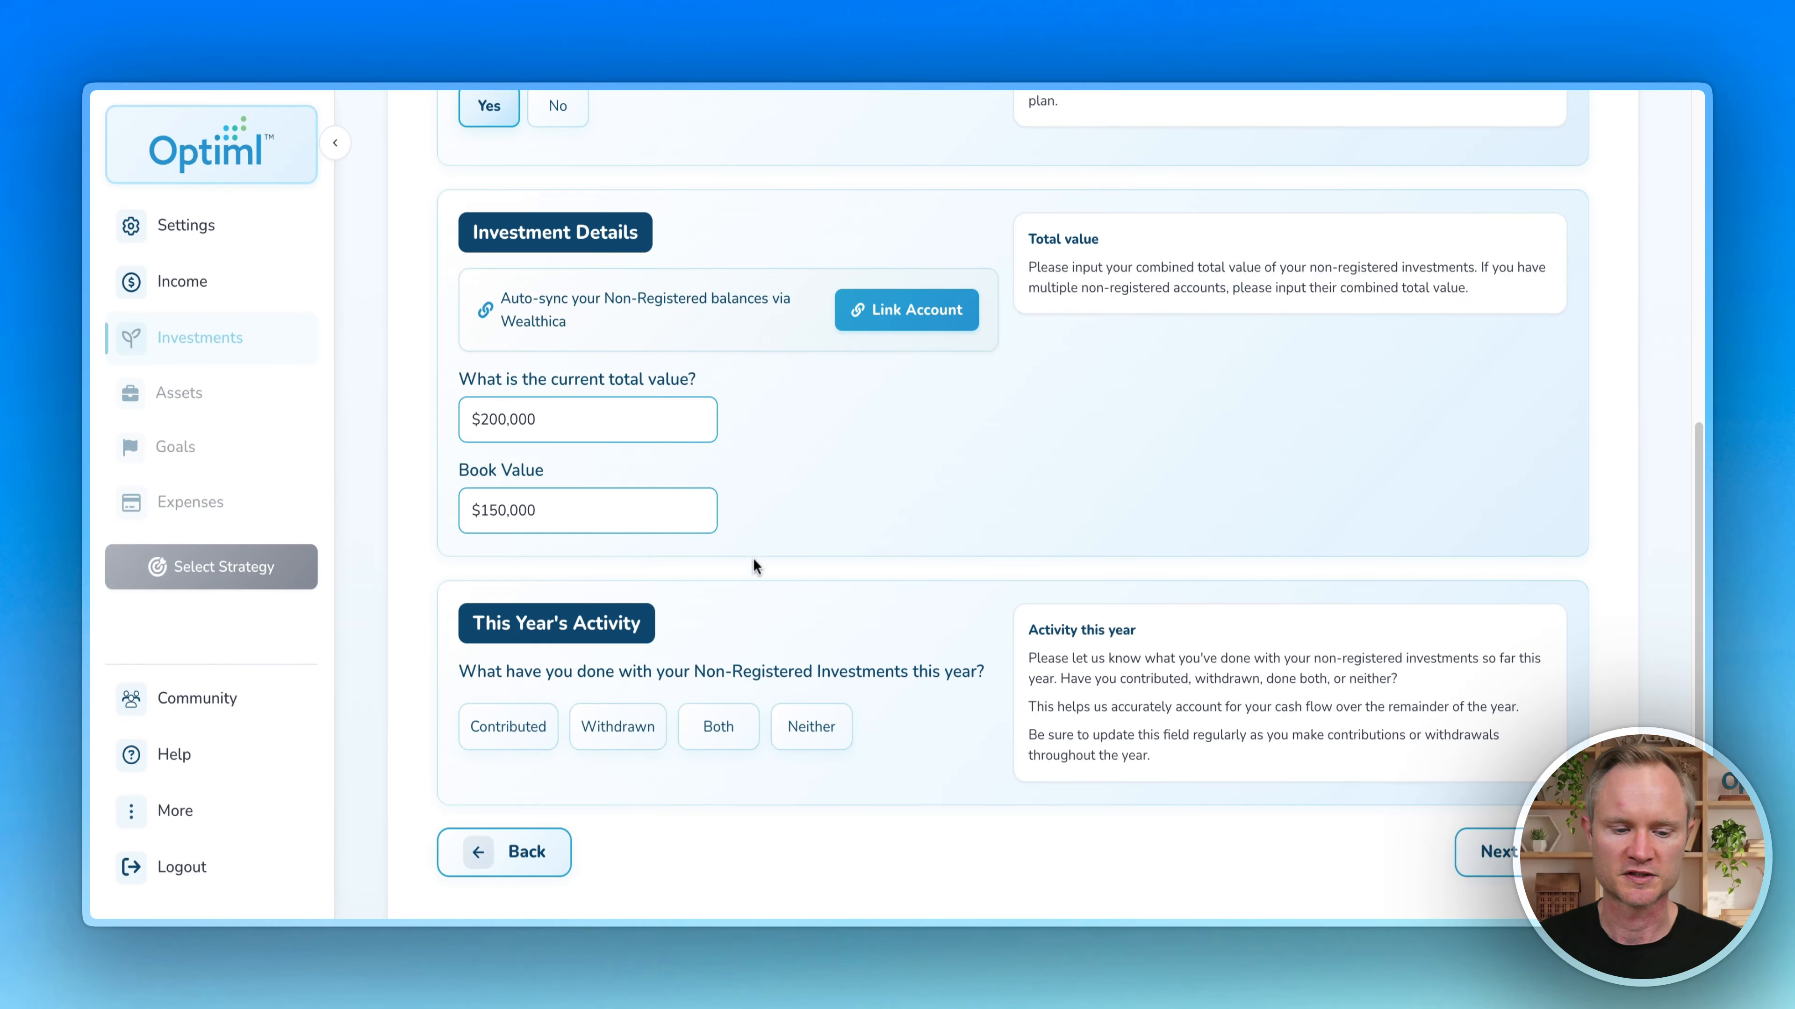
Step: Record $5,000 contributed to non-registered investments this year
scroll(511, 459, "down", 1)
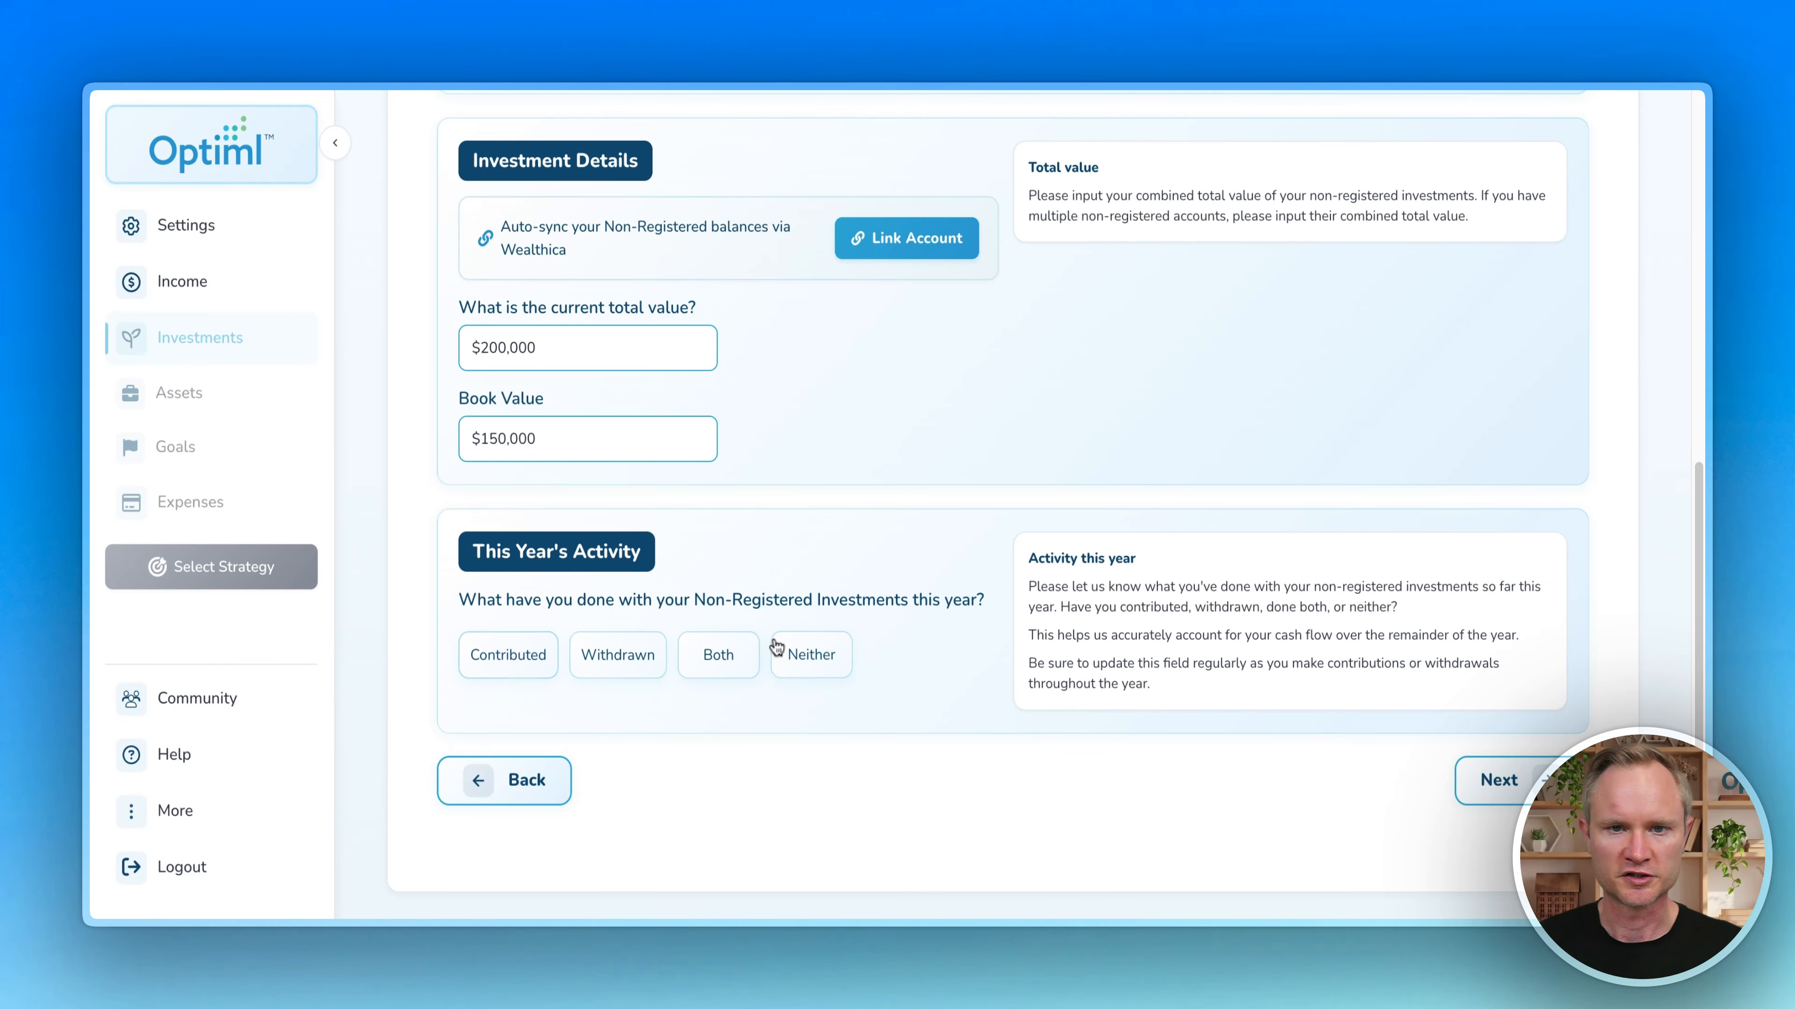
left_click(531, 667)
type("5,0")
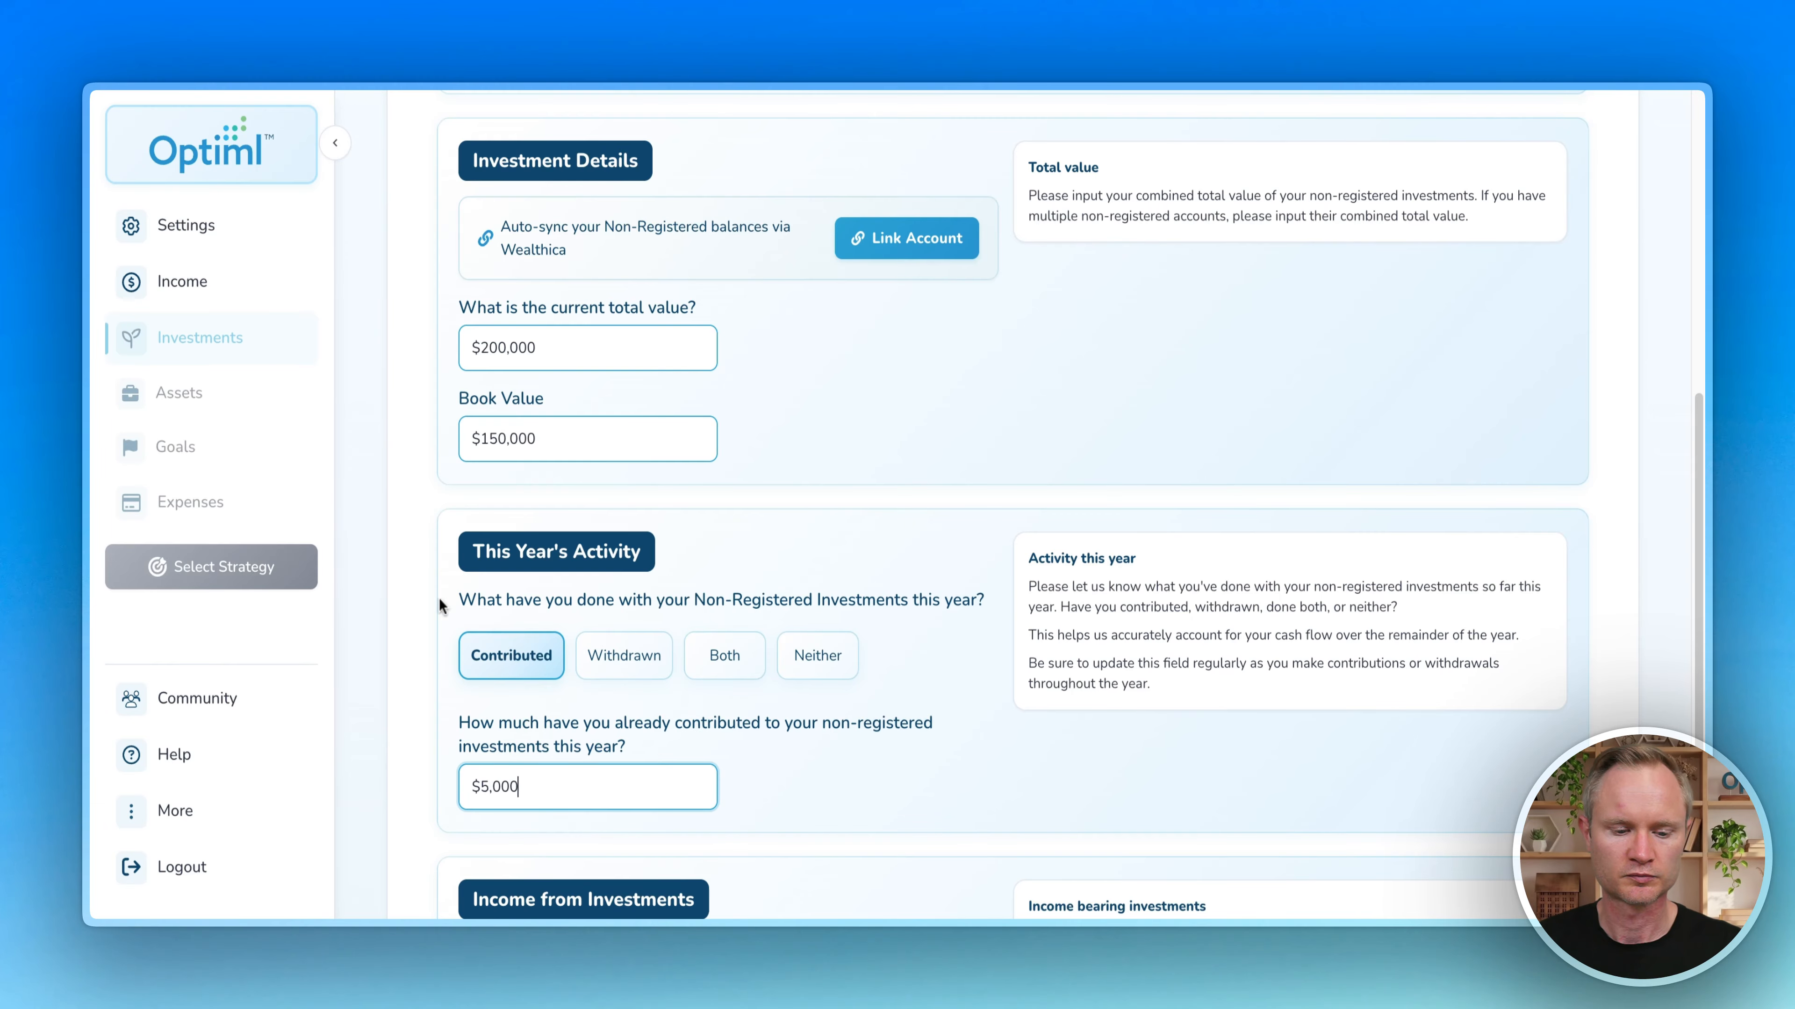
type("00")
left_click(389, 583)
scroll(388, 584, "down", 5)
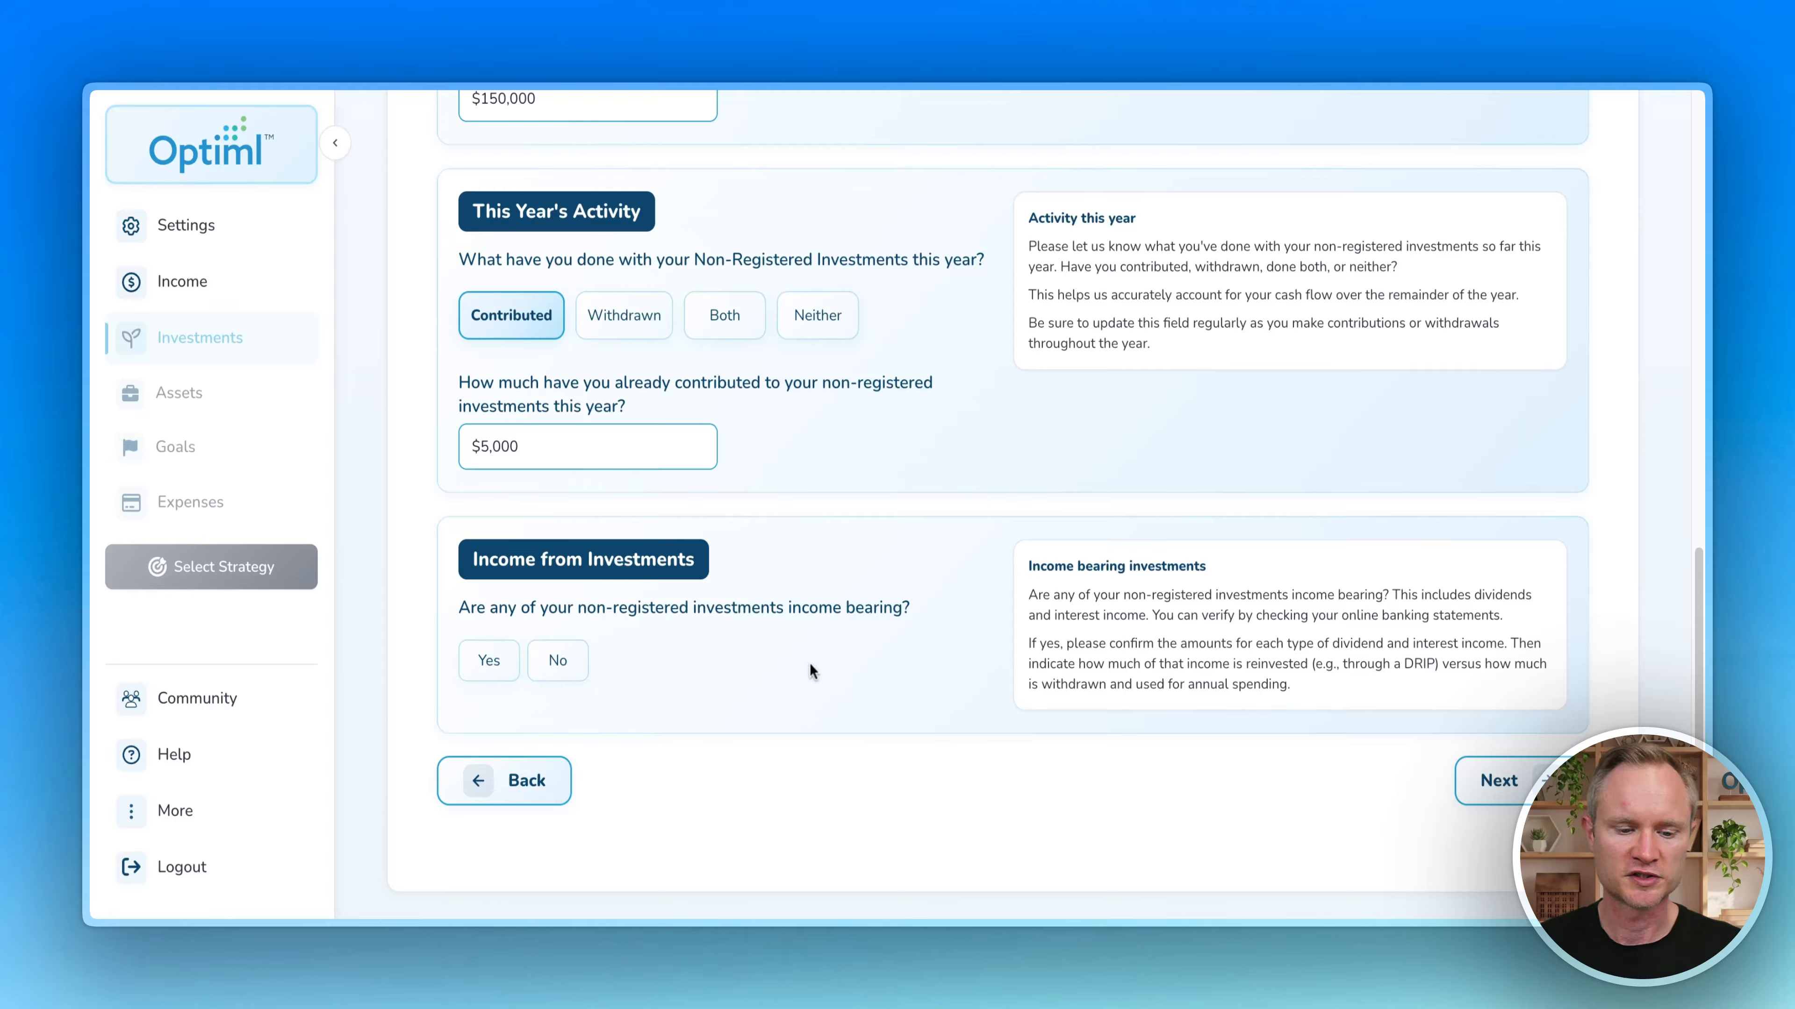
Step: Try the income-bearing option with $5,000 annual interest income, 20% taken as income
left_click(488, 661)
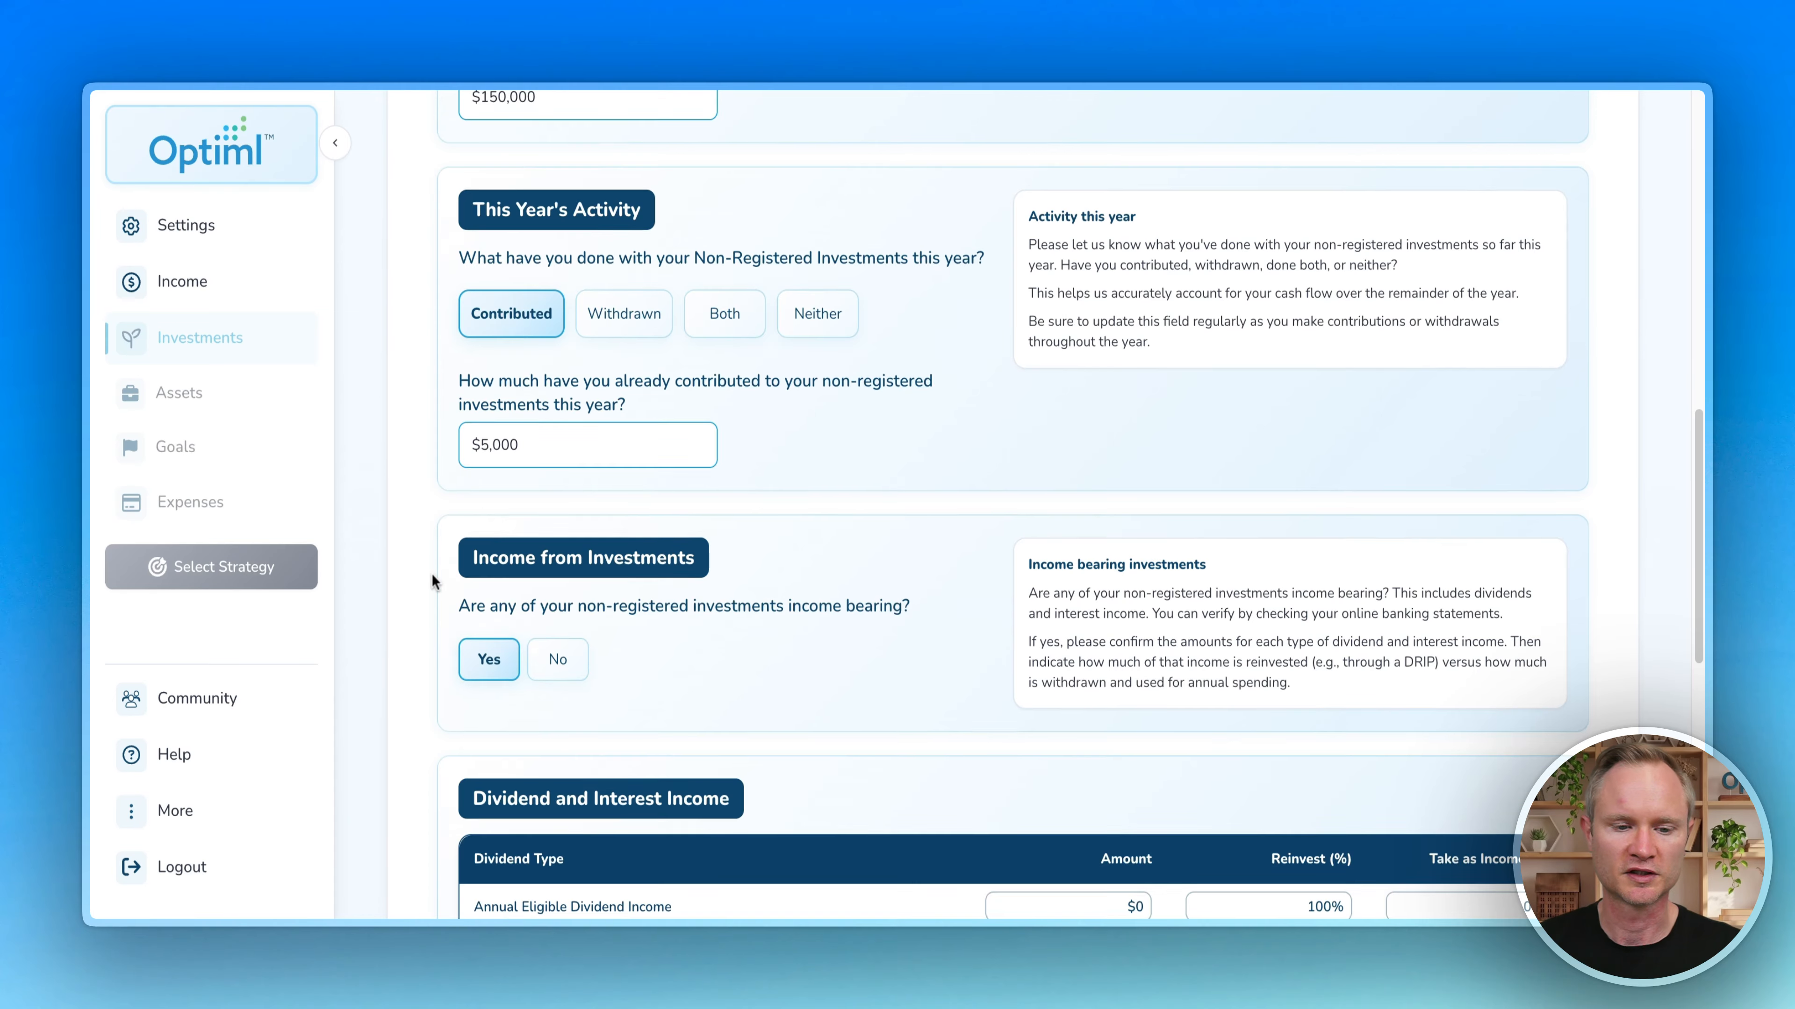
scroll(432, 574, "down", 9)
scroll(459, 421, "up", 3)
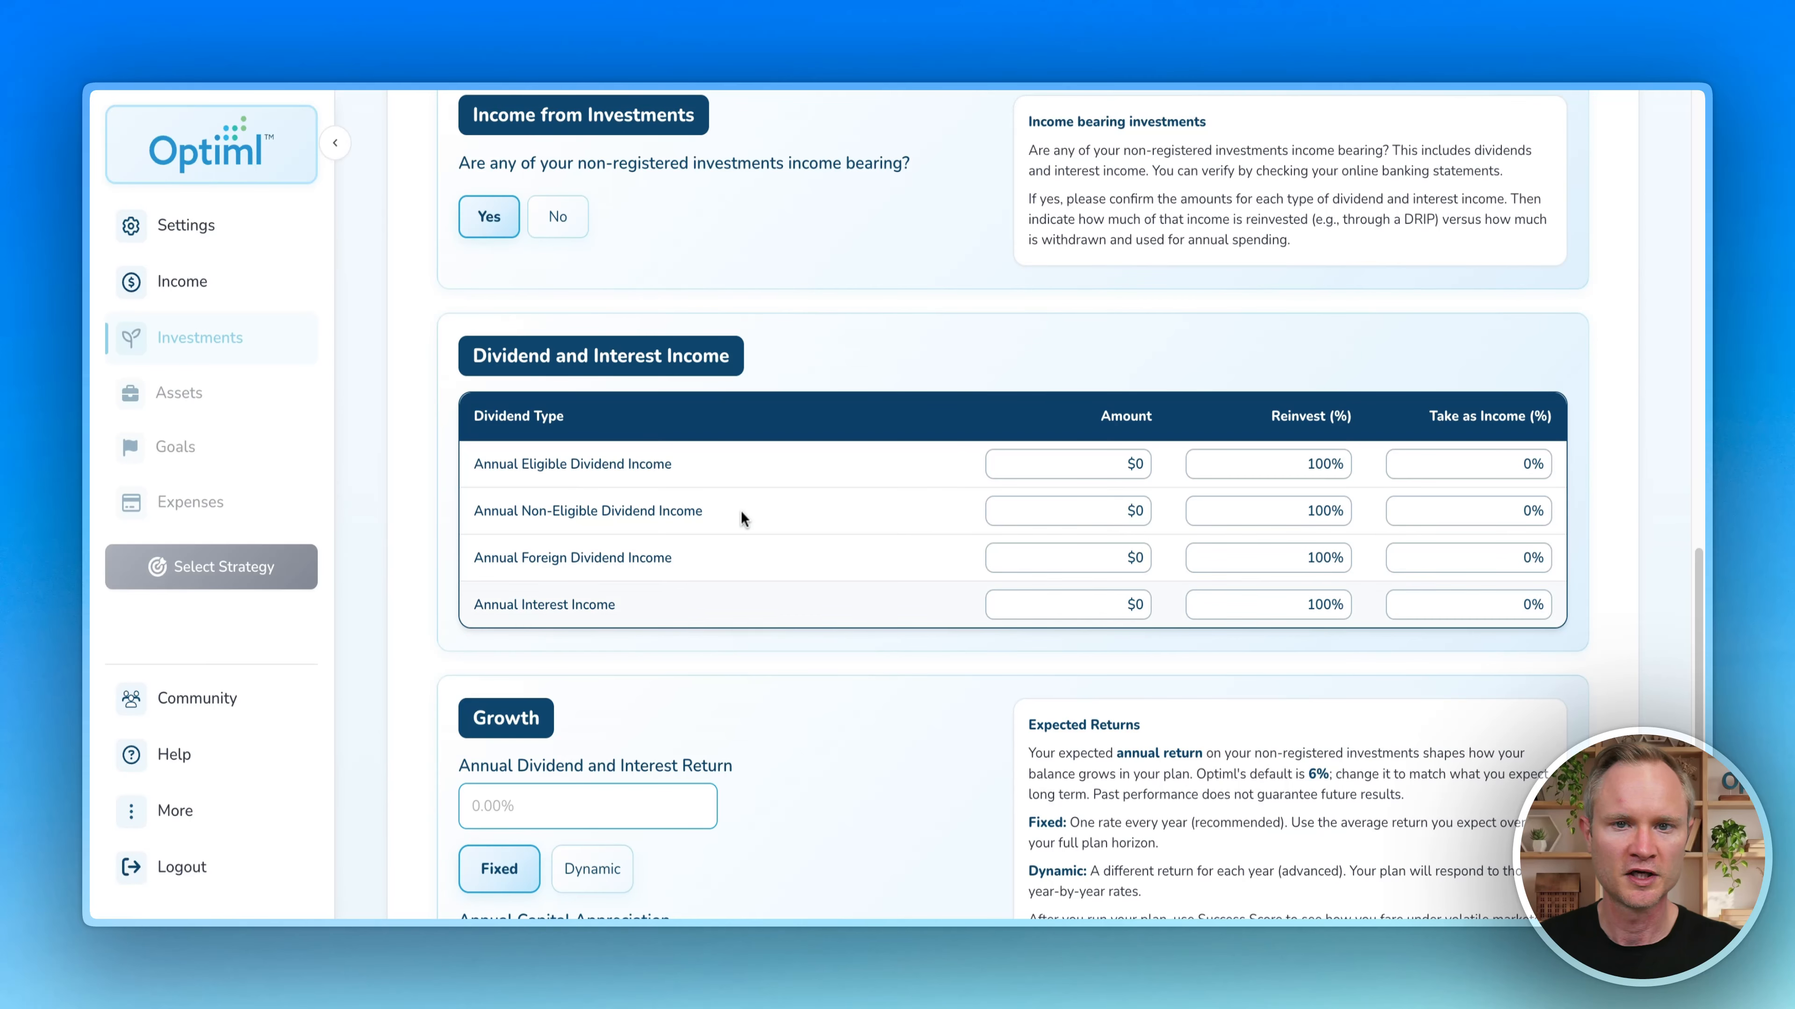
left_click(1131, 604)
type("5000")
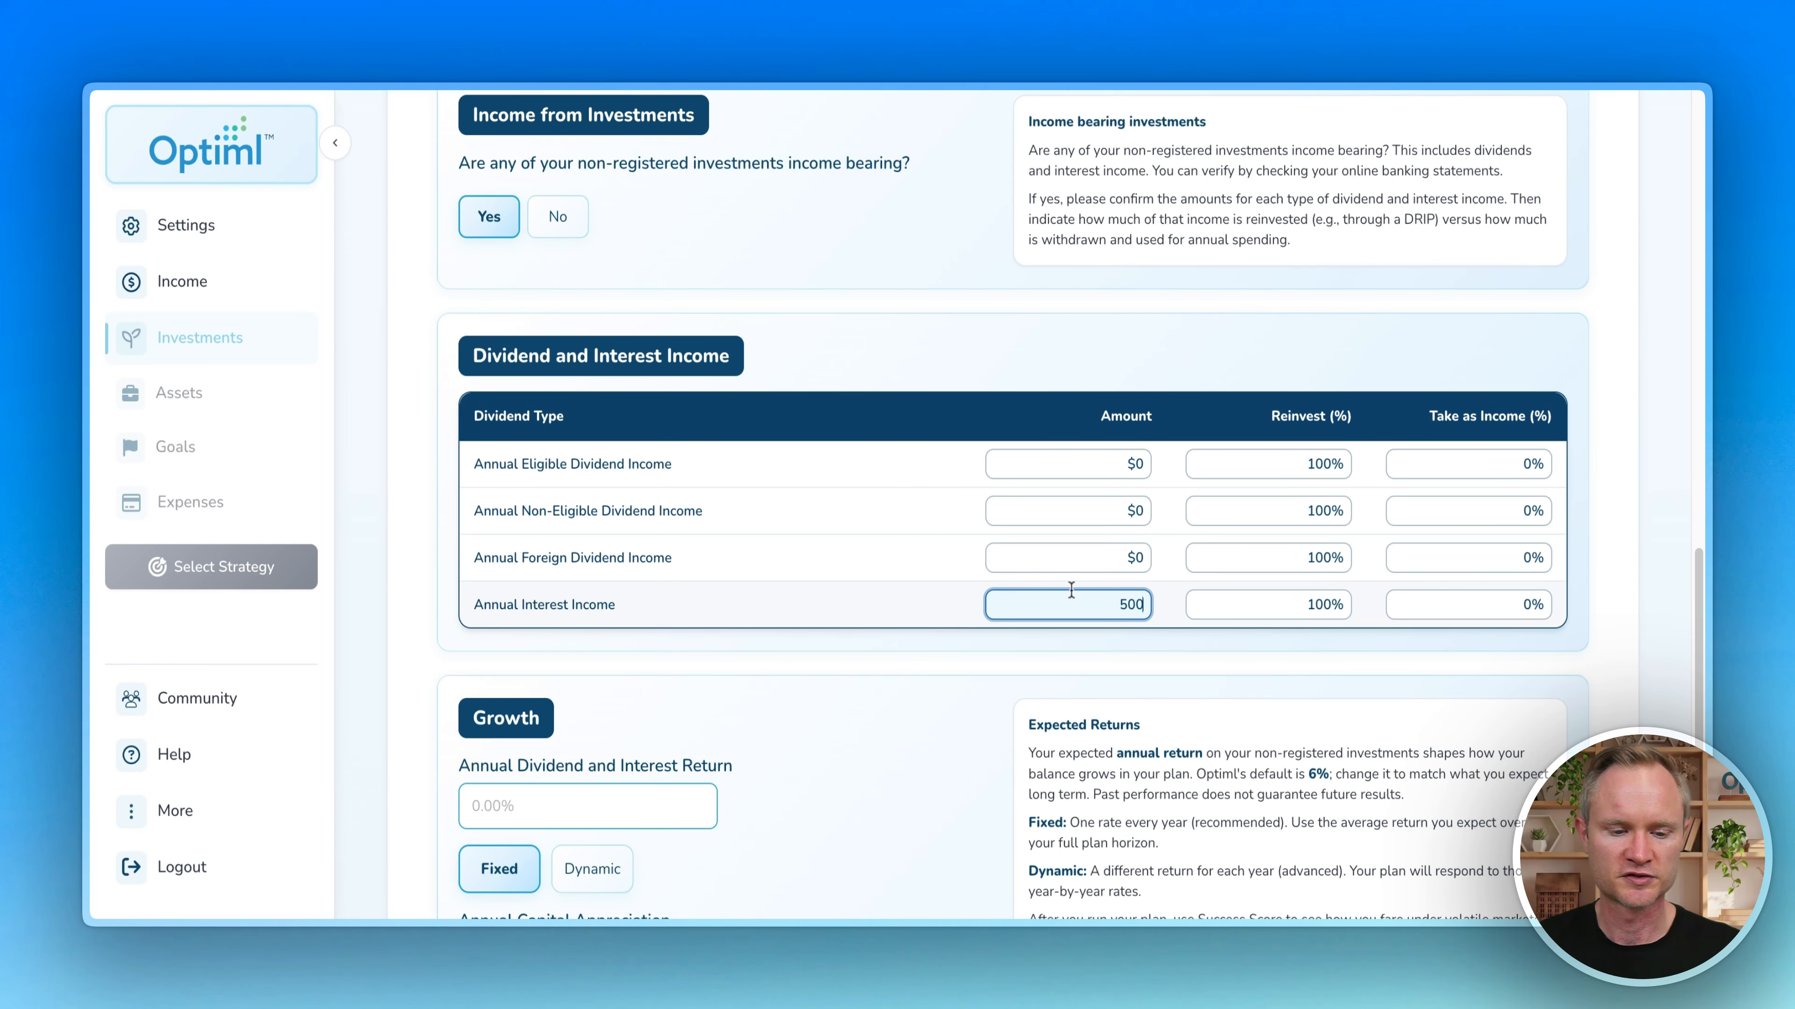
left_click(1108, 652)
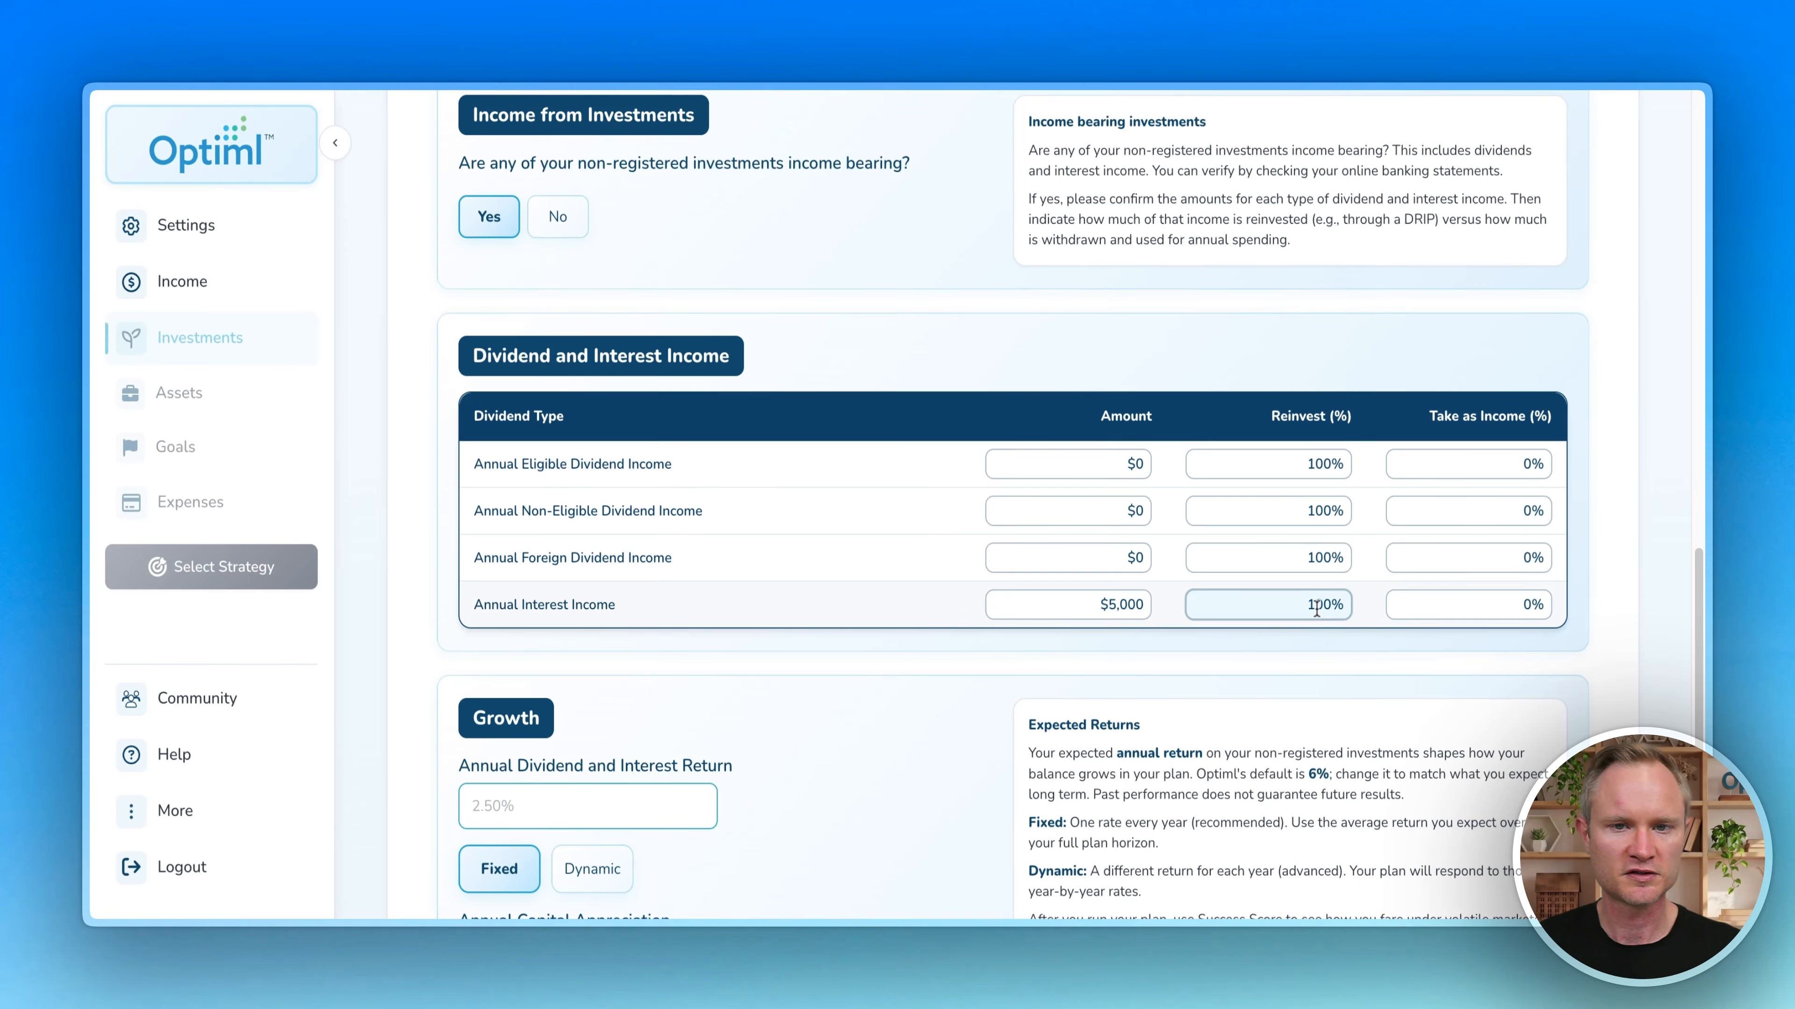
left_click_drag(1341, 608, 1248, 616)
left_click(1171, 602)
left_click(1522, 604)
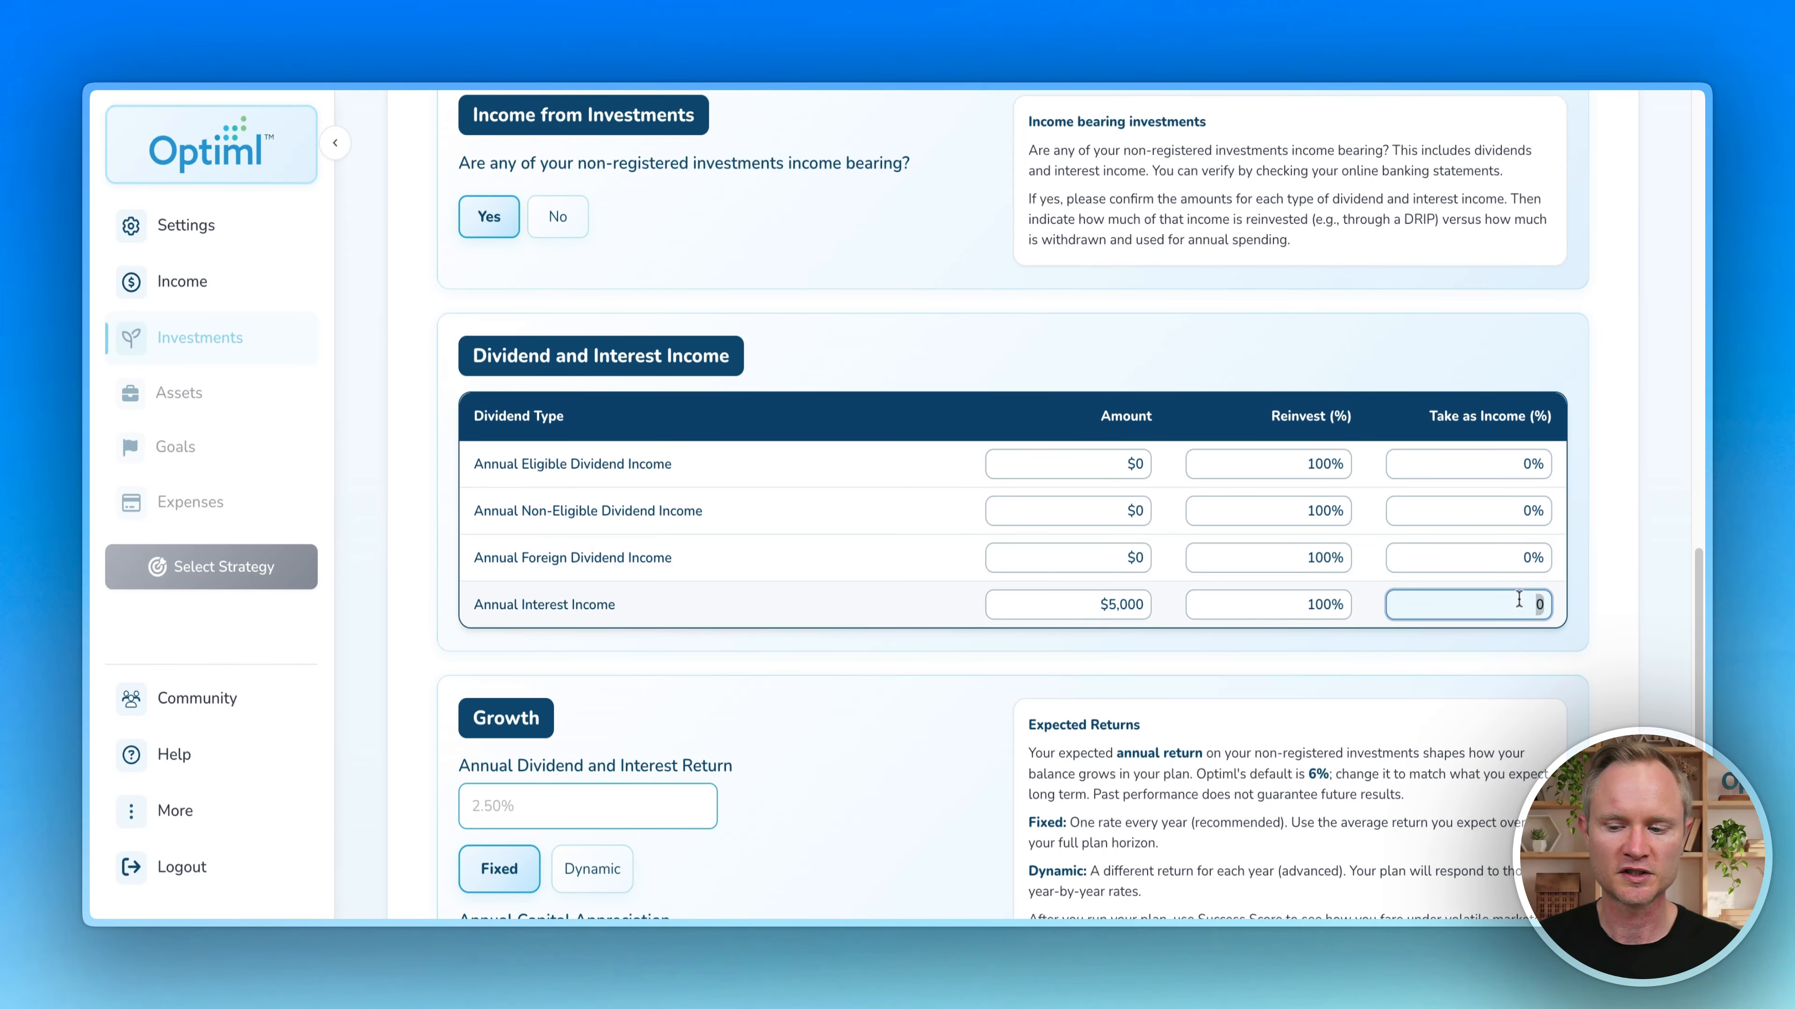
type("100")
left_click(1522, 645)
left_click(1521, 608)
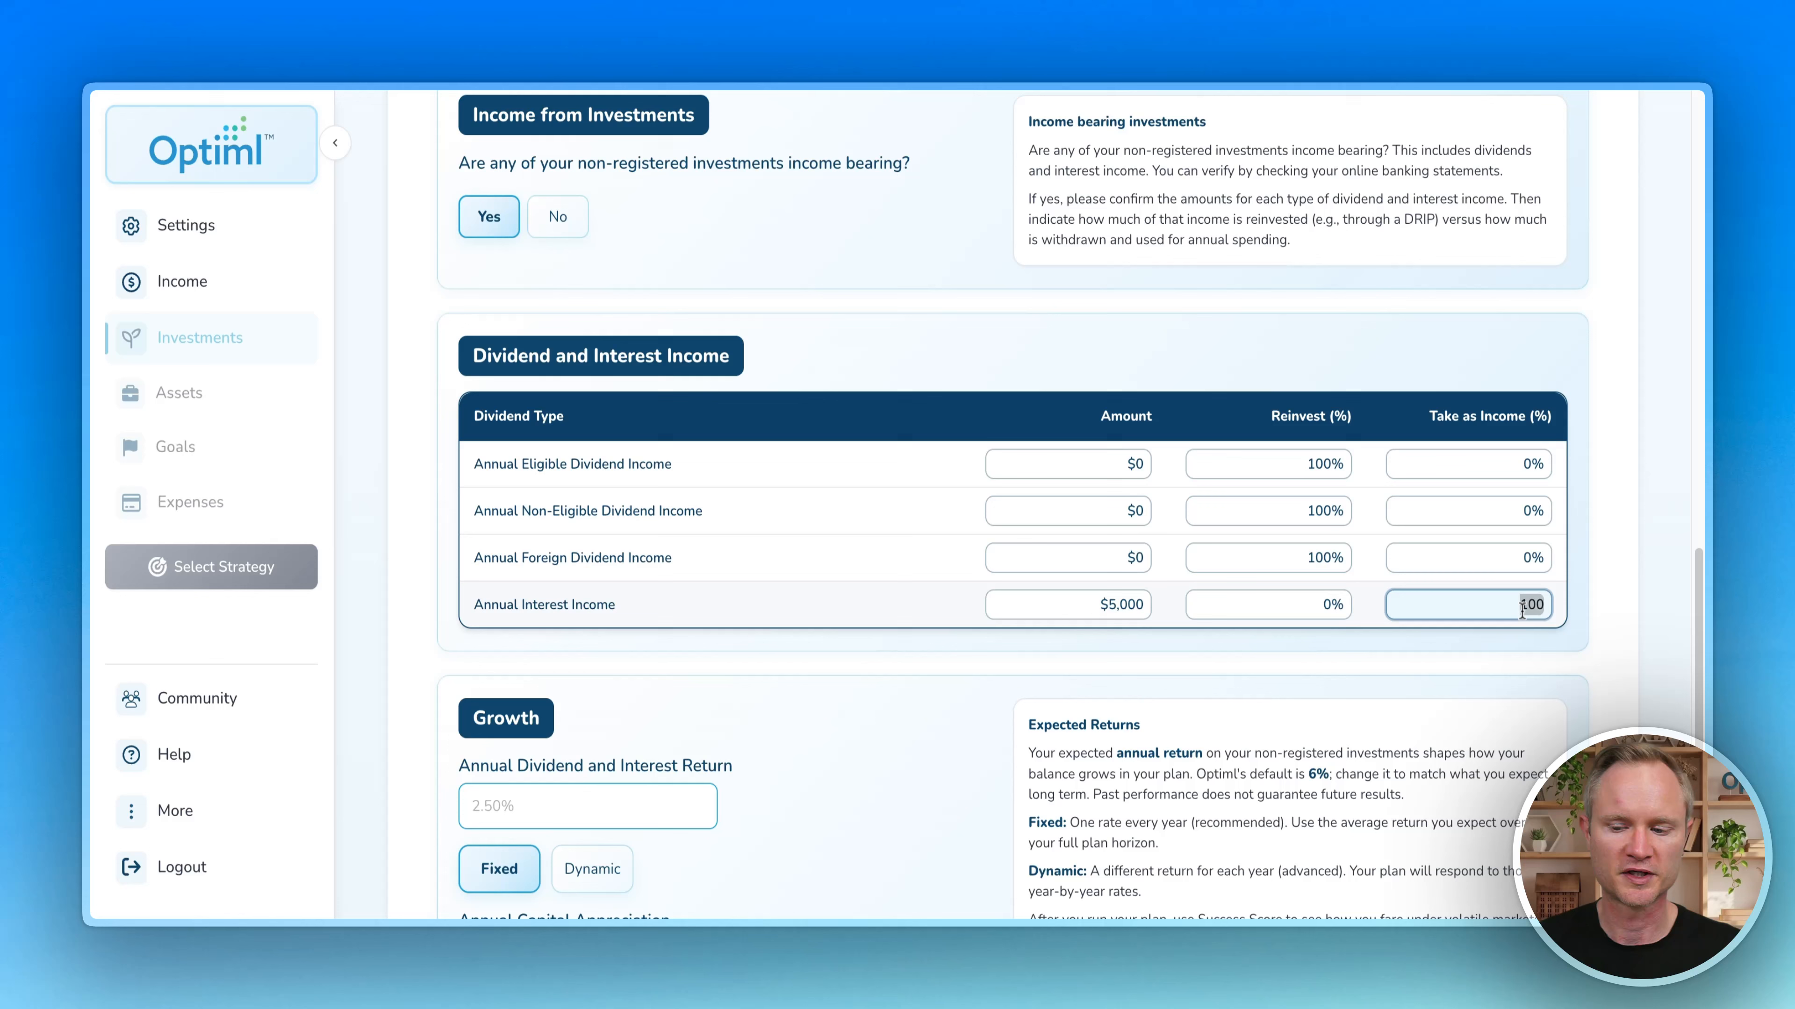
type("20")
left_click(1544, 646)
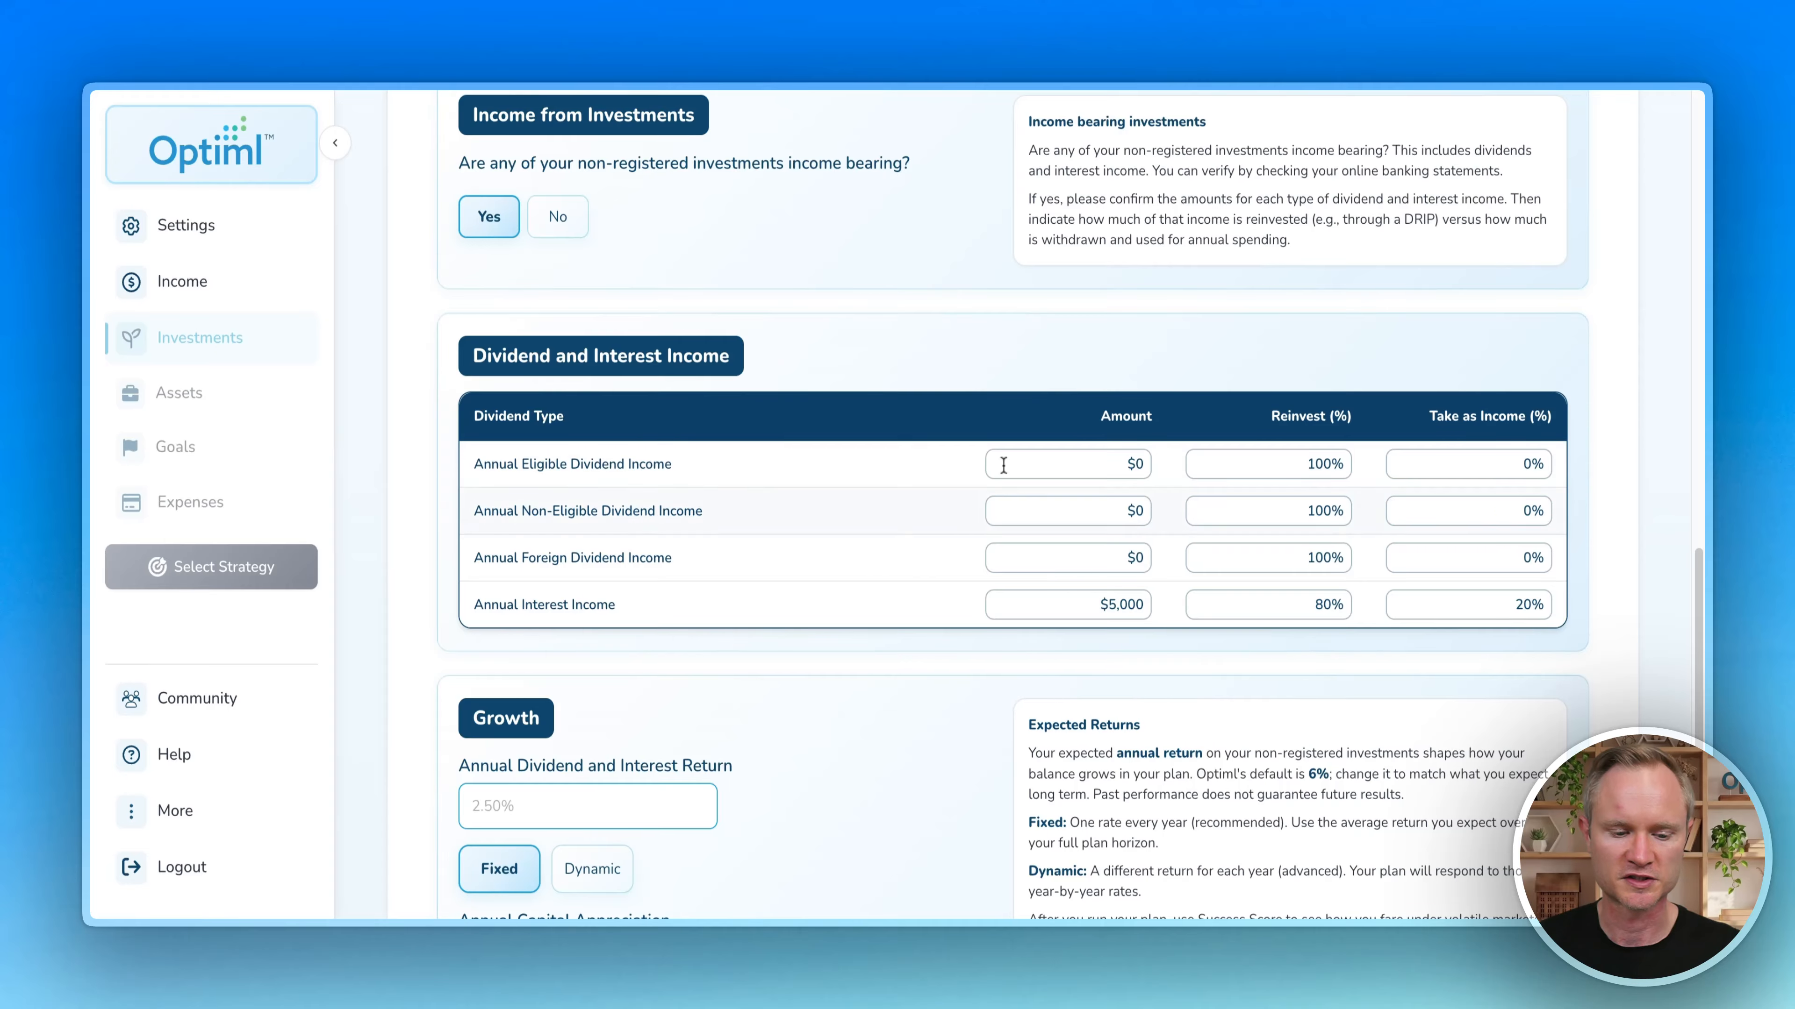
Step: Switch to not income-bearing, set a 6% annual growth rate, and save
scroll(874, 500, "down", 3)
scroll(869, 491, "up", 5)
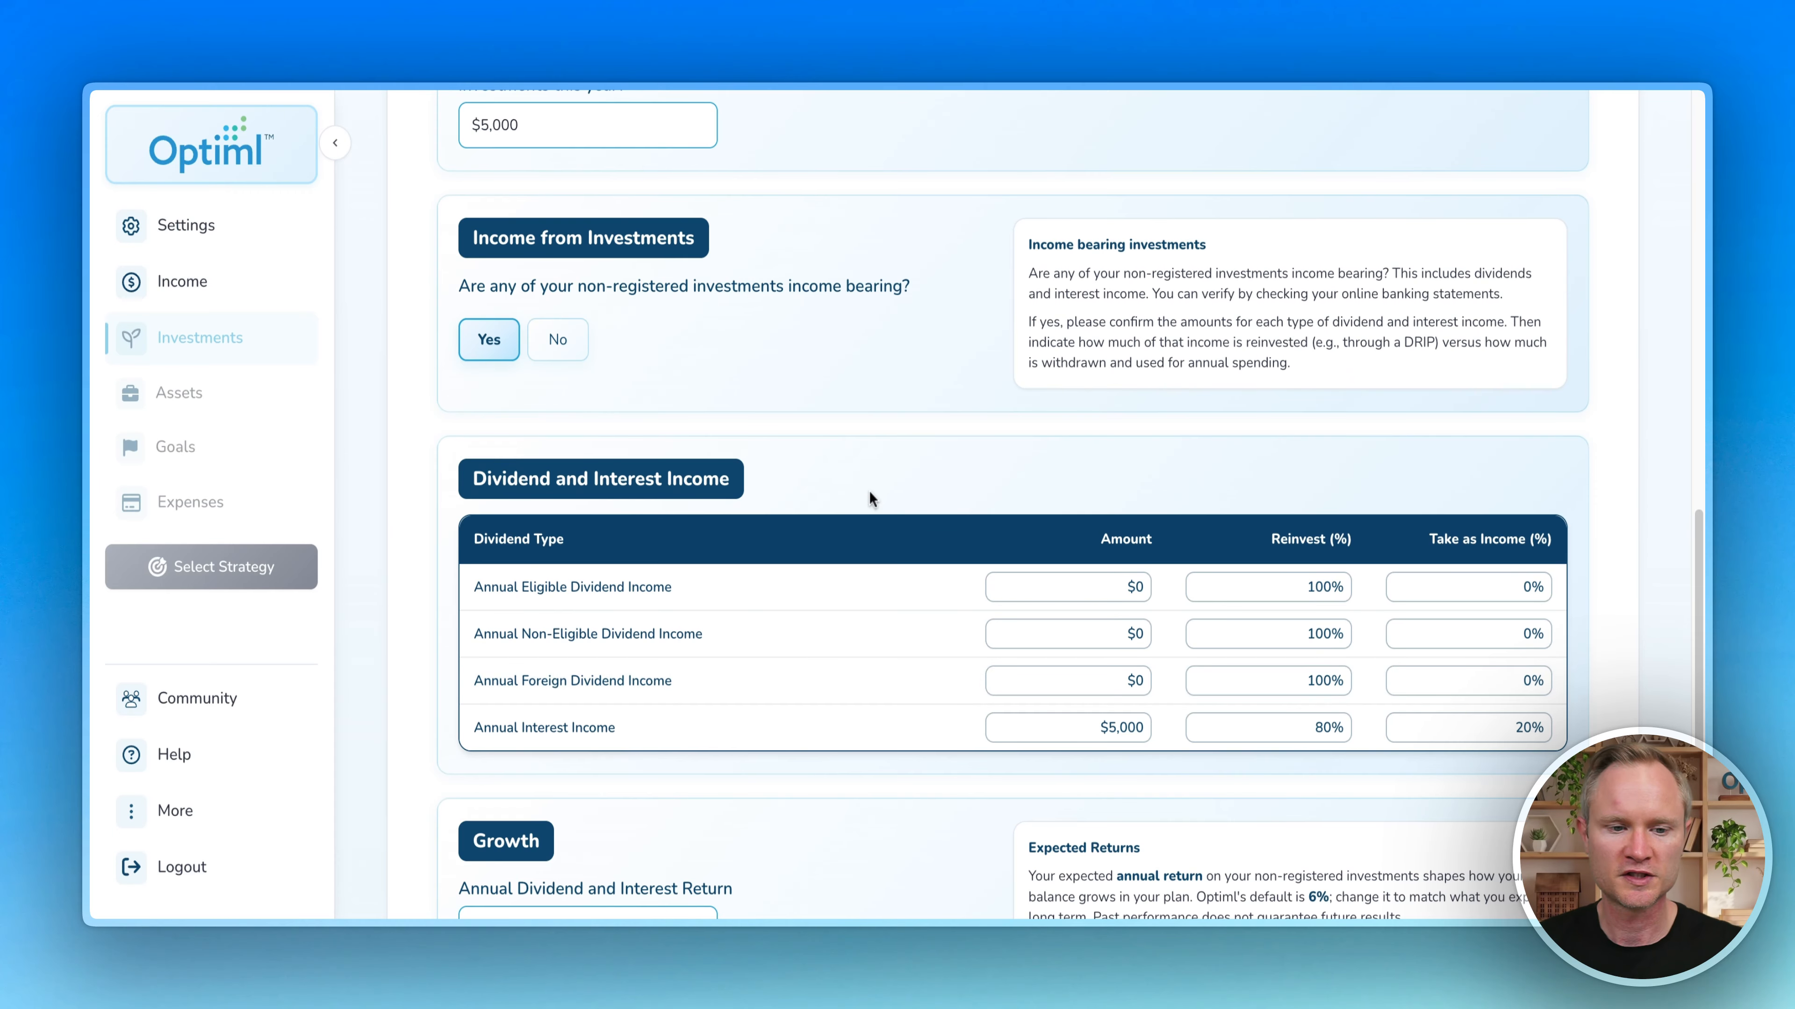
left_click(566, 347)
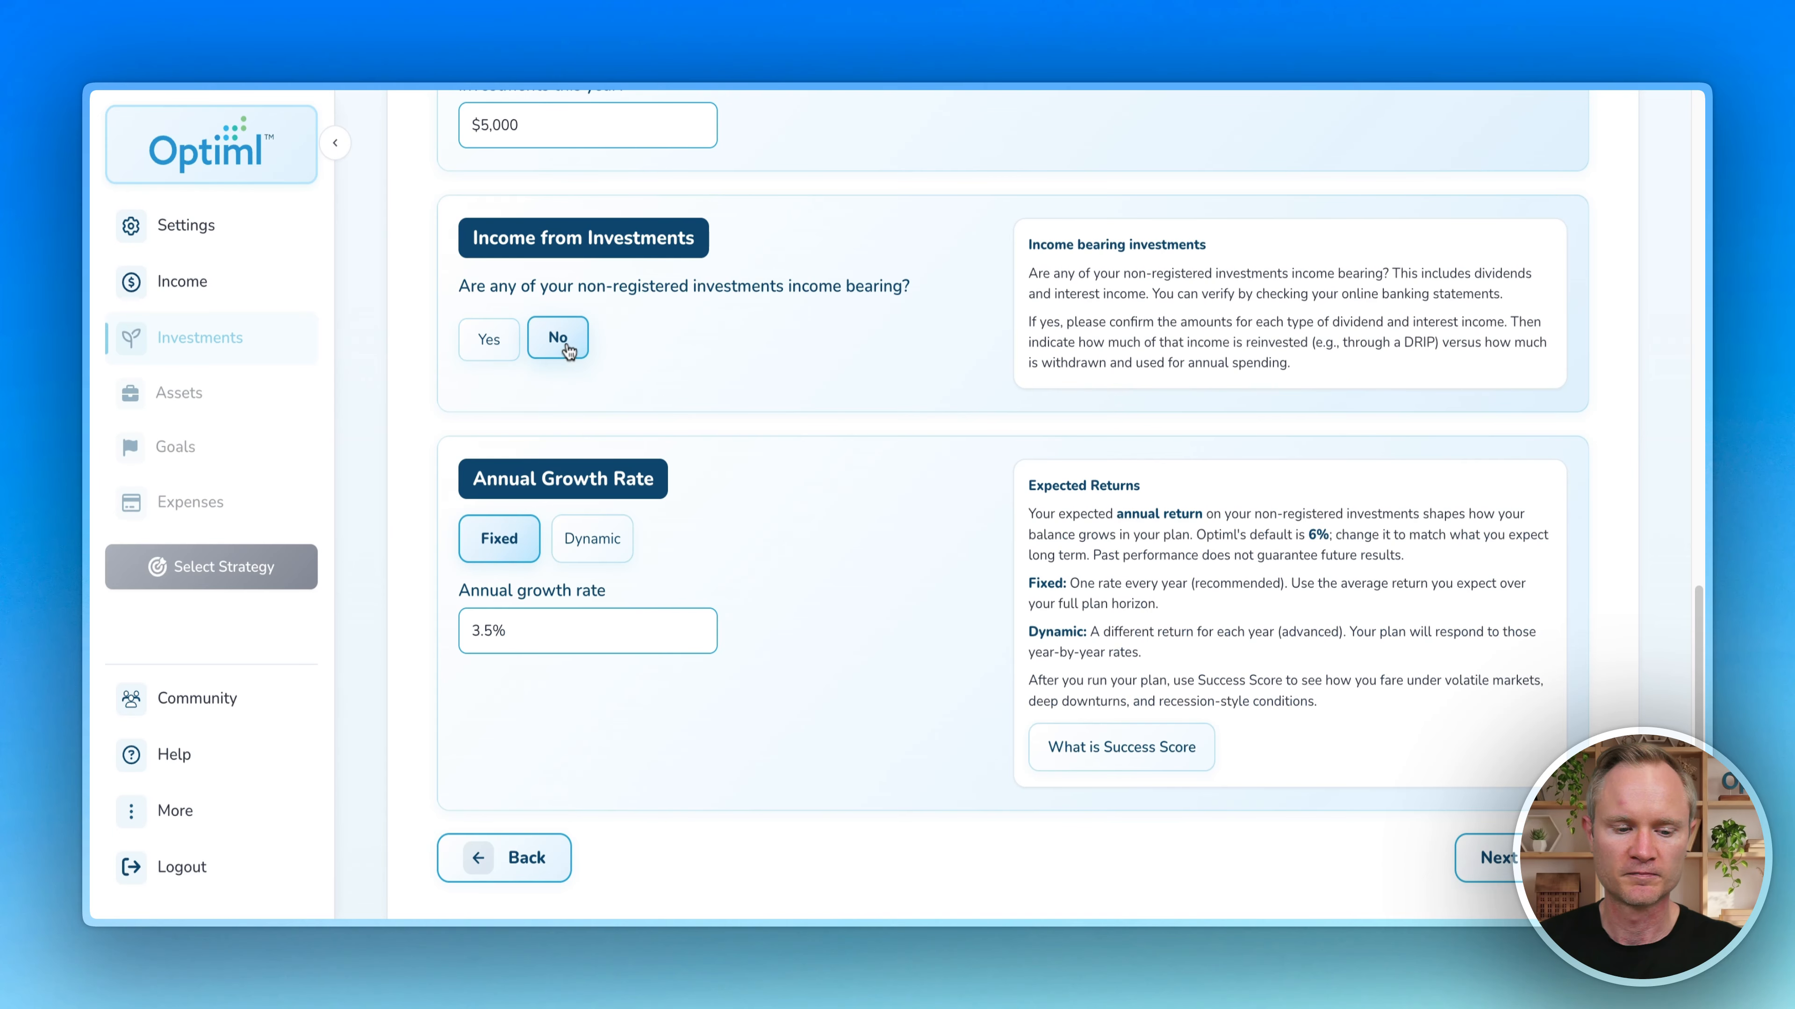
left_click_drag(494, 630, 432, 630)
left_click(837, 611)
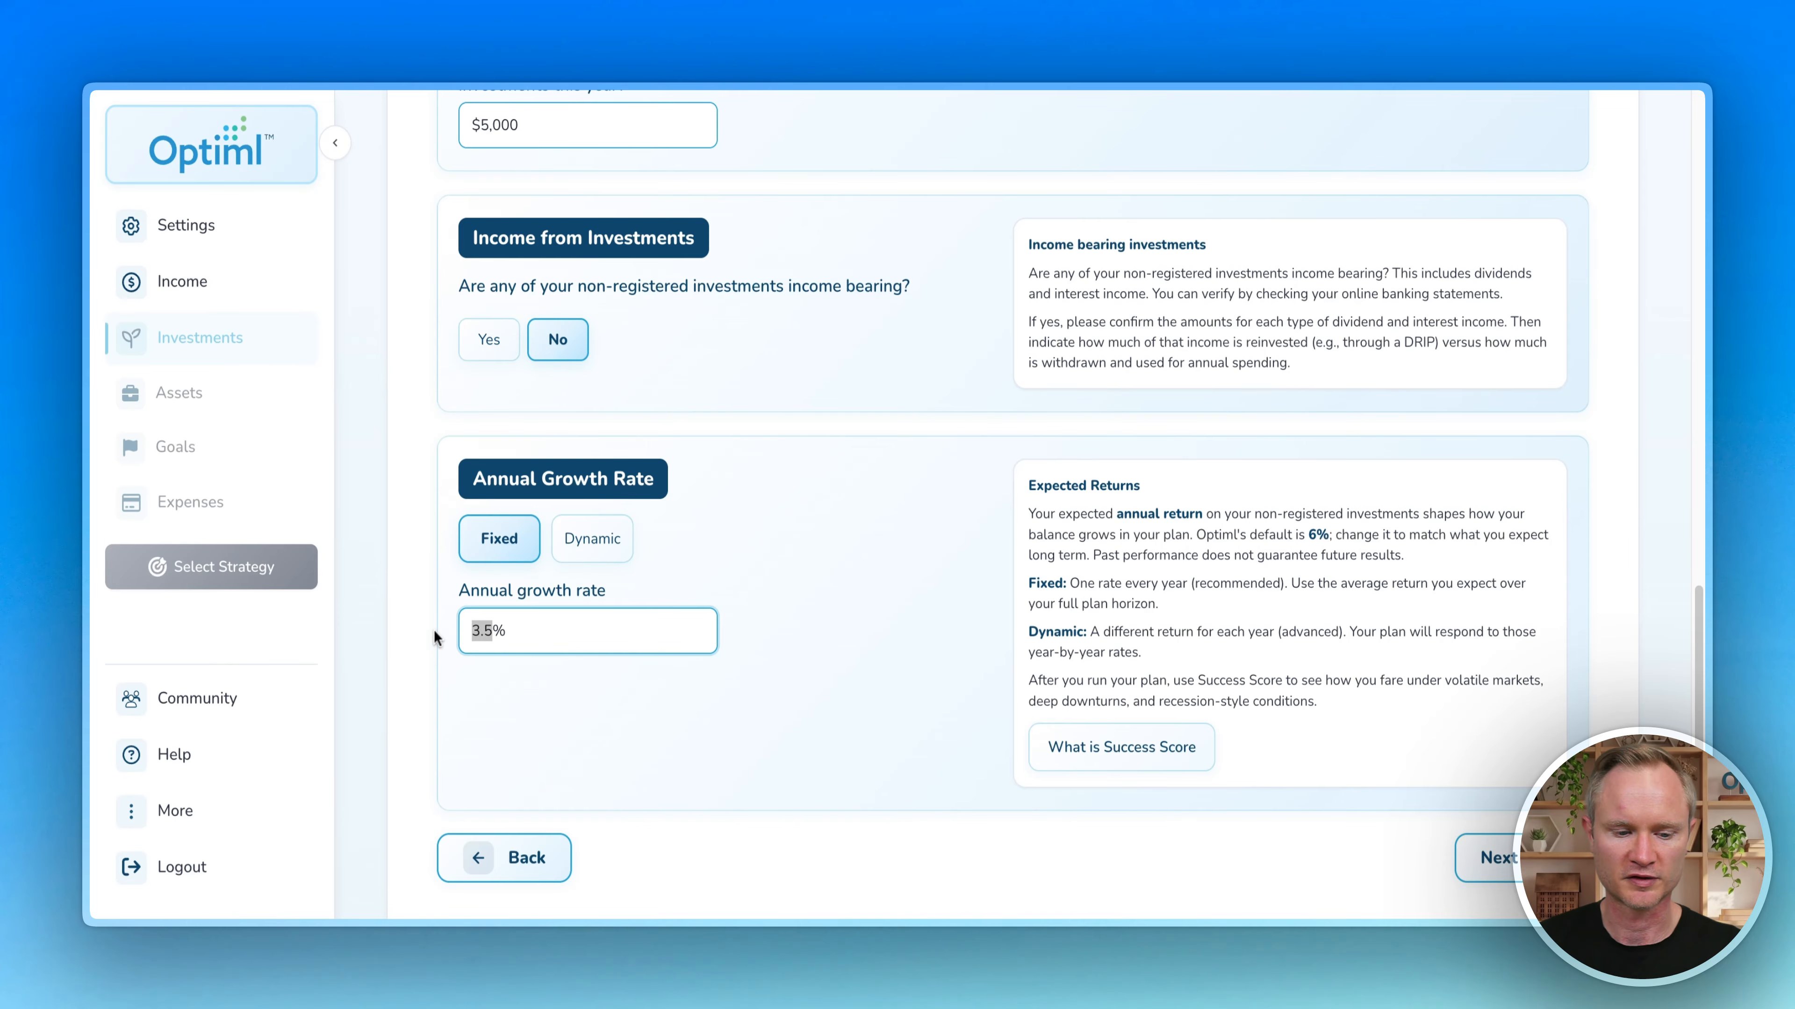
type("6")
left_click(917, 597)
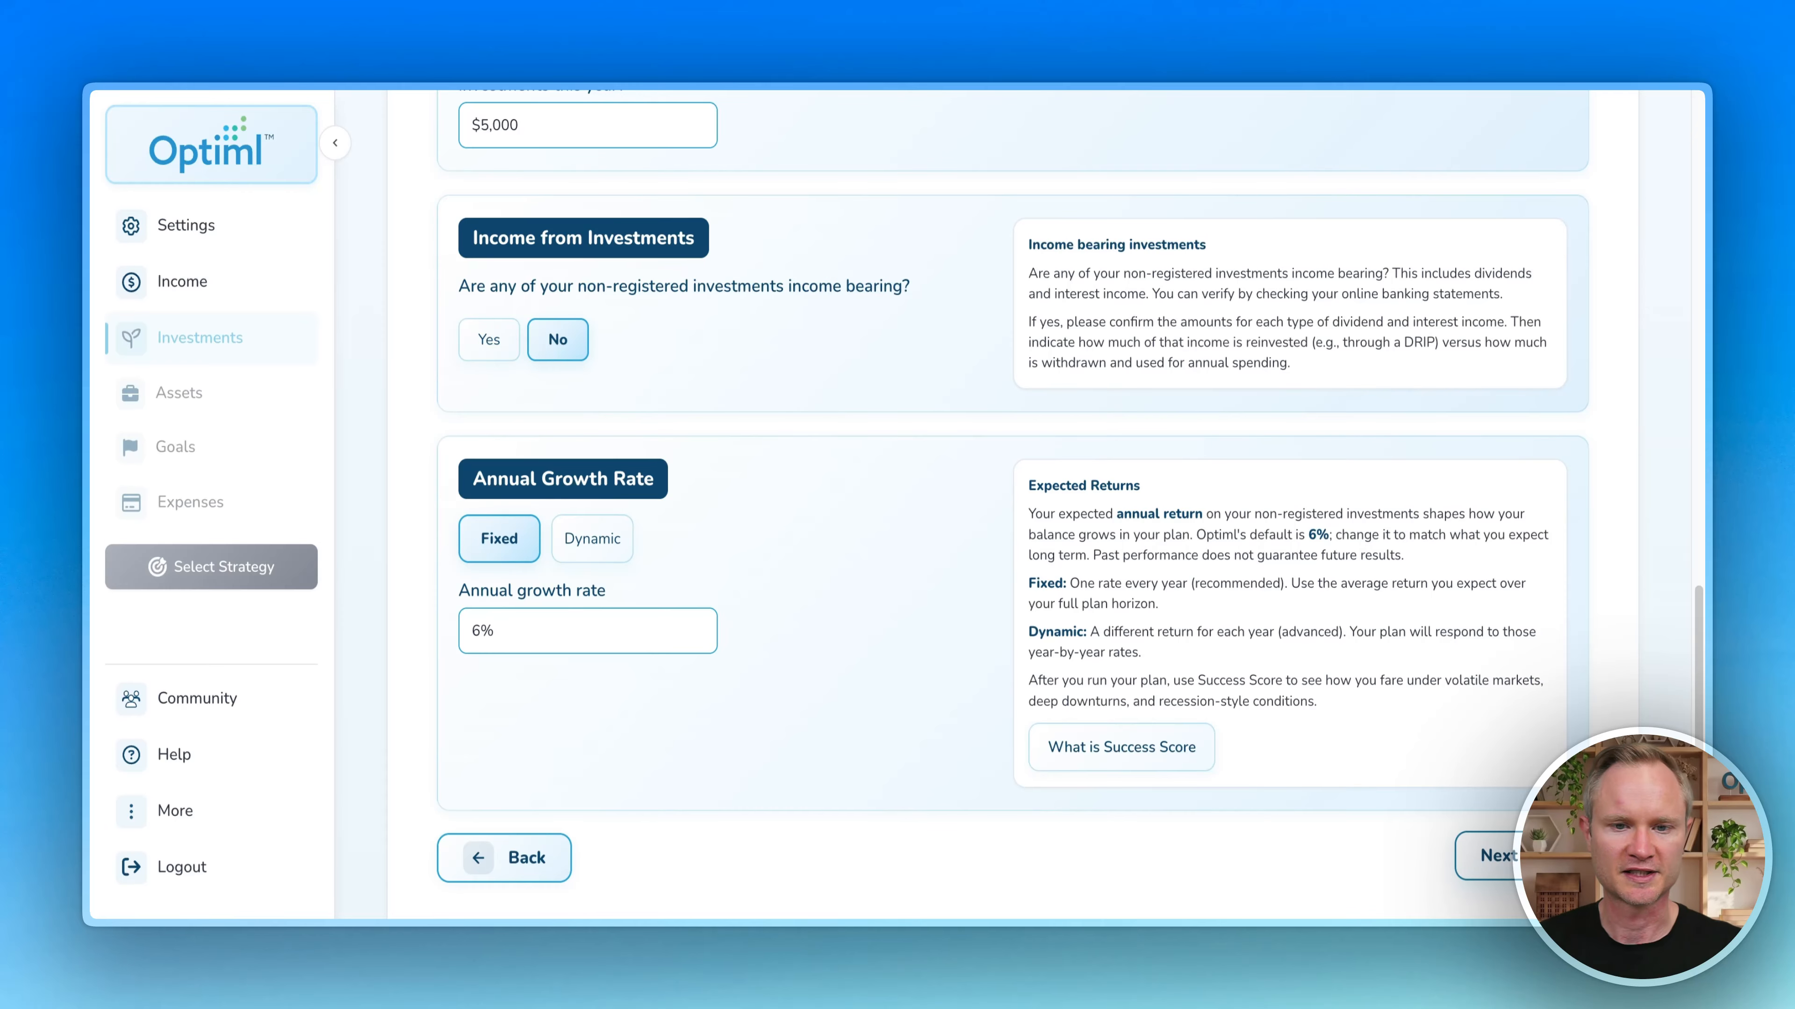
left_click(1491, 856)
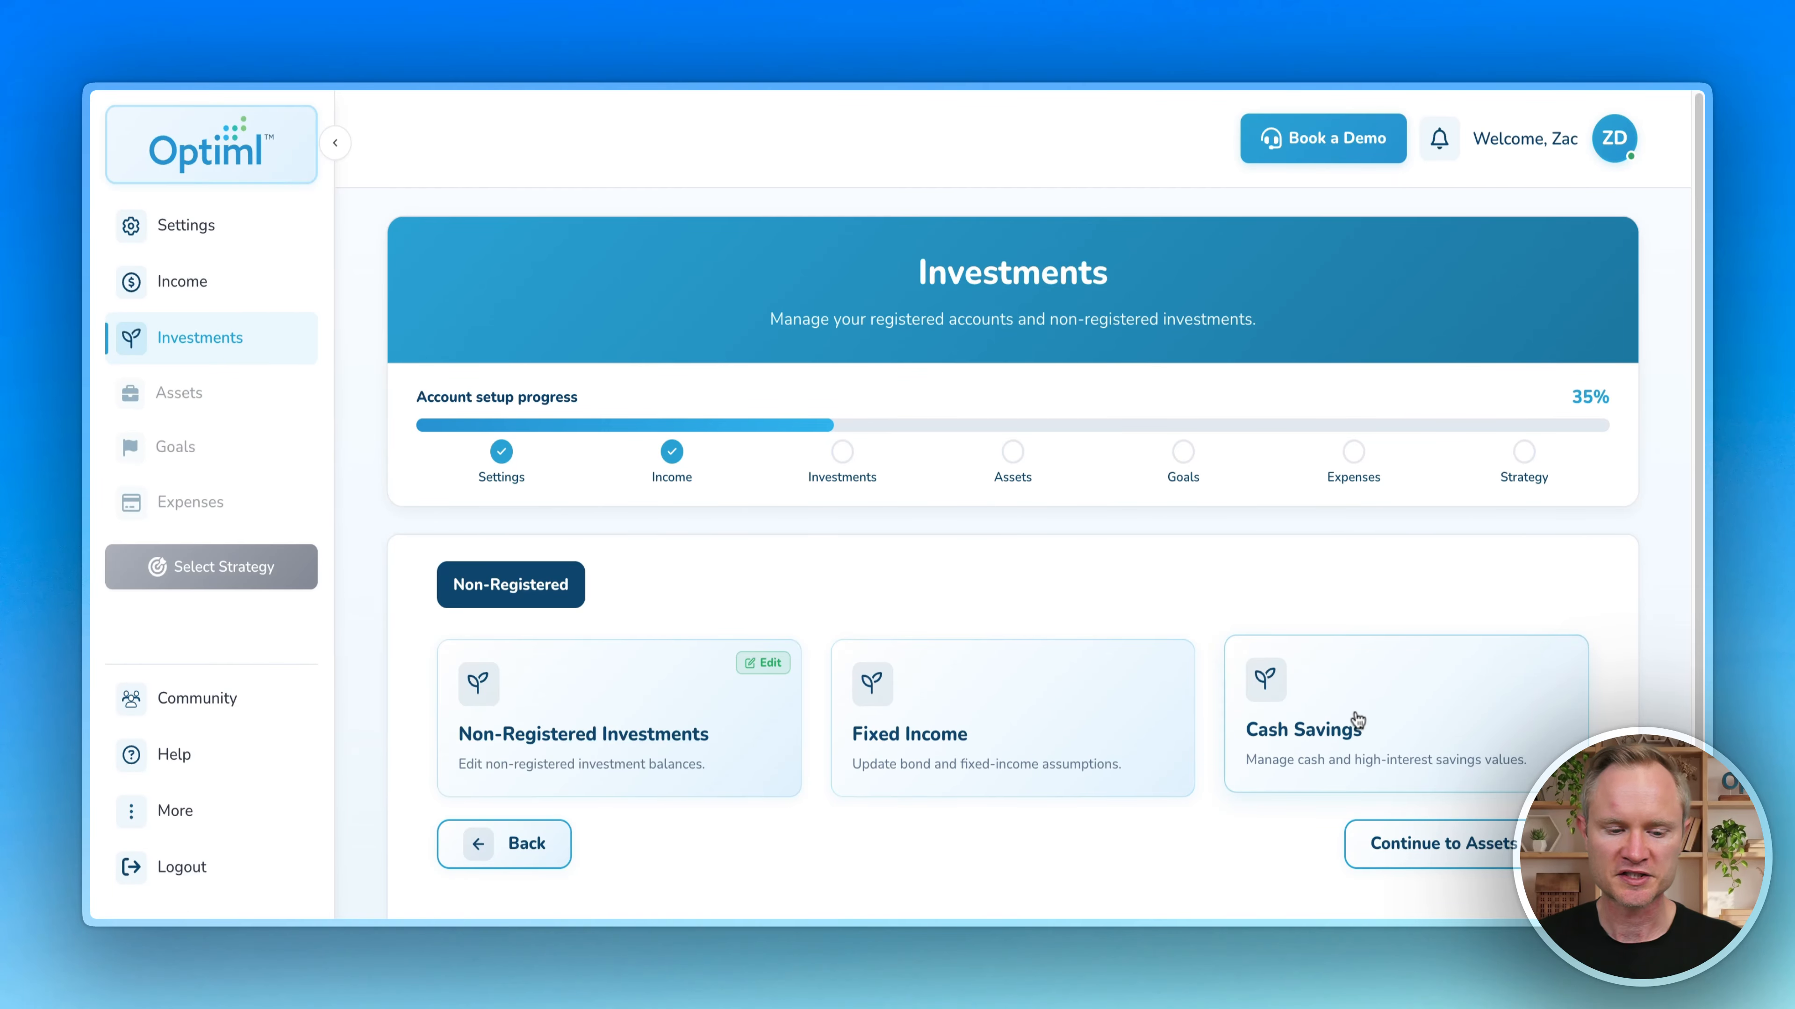
Step: Add a Cash Savings account with a total value of 100
left_click(1356, 728)
left_click(488, 699)
scroll(424, 565, "down", 5)
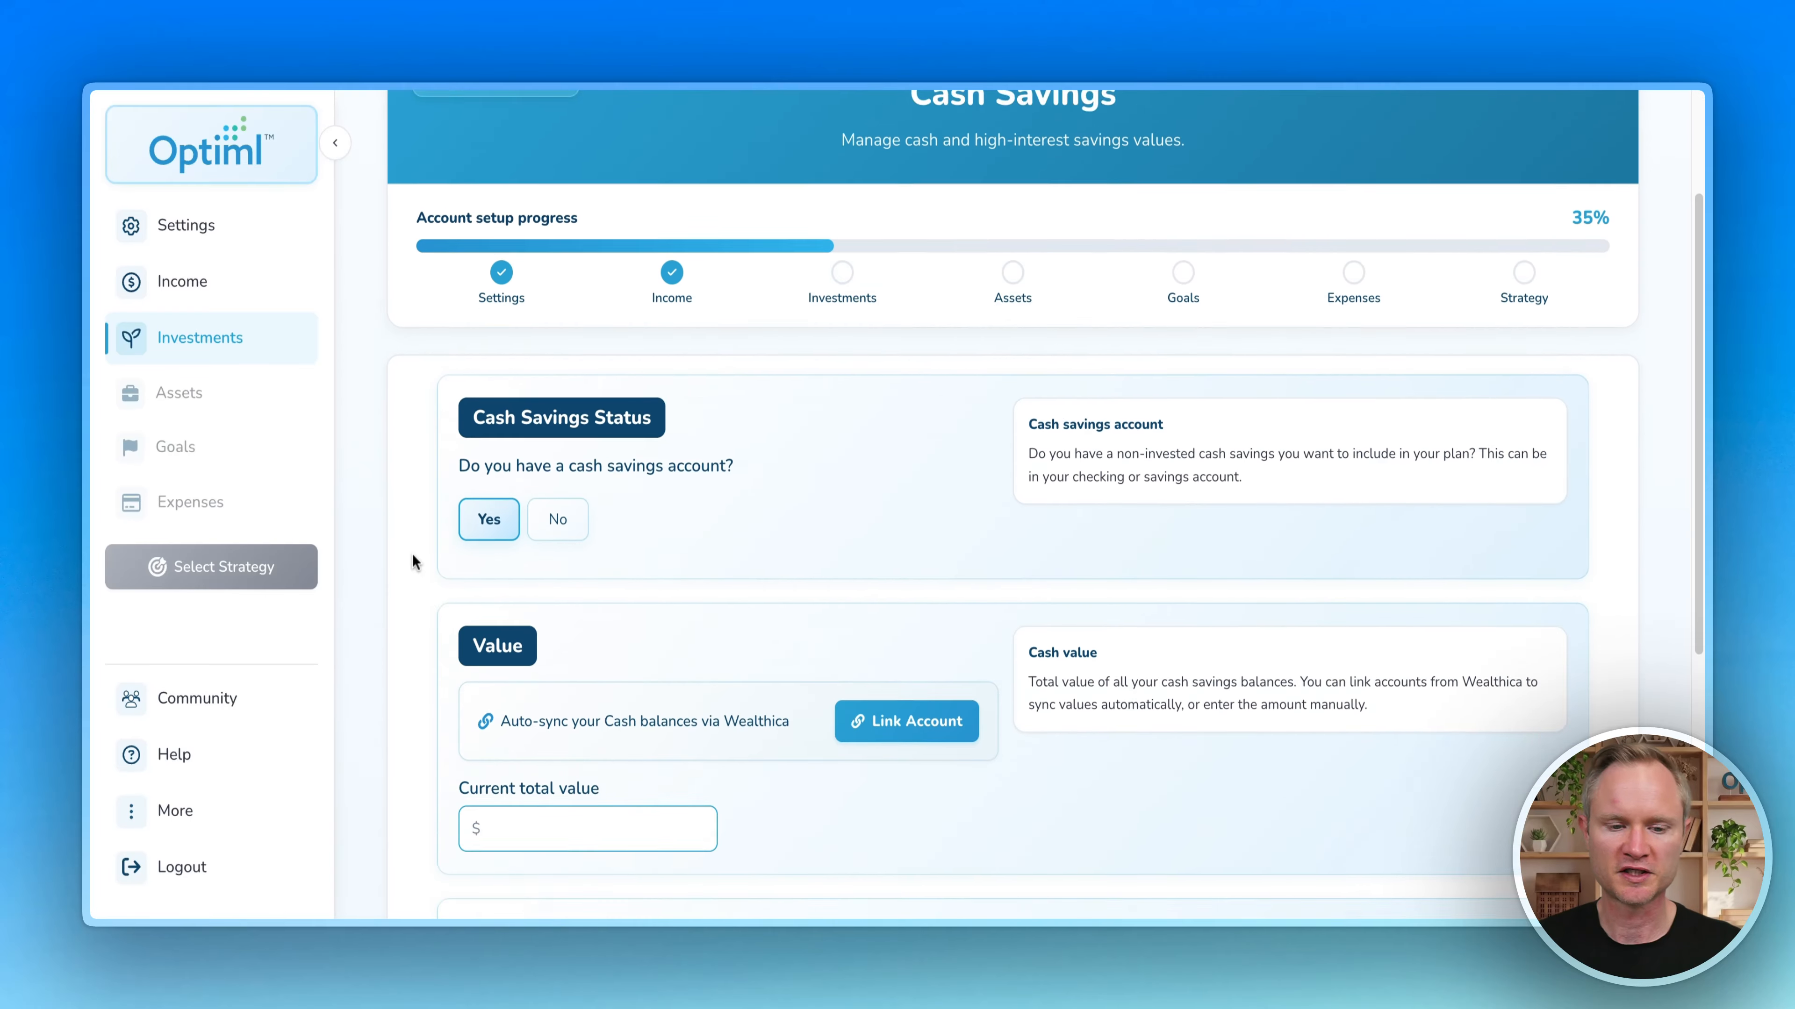
left_click(555, 625)
type("100")
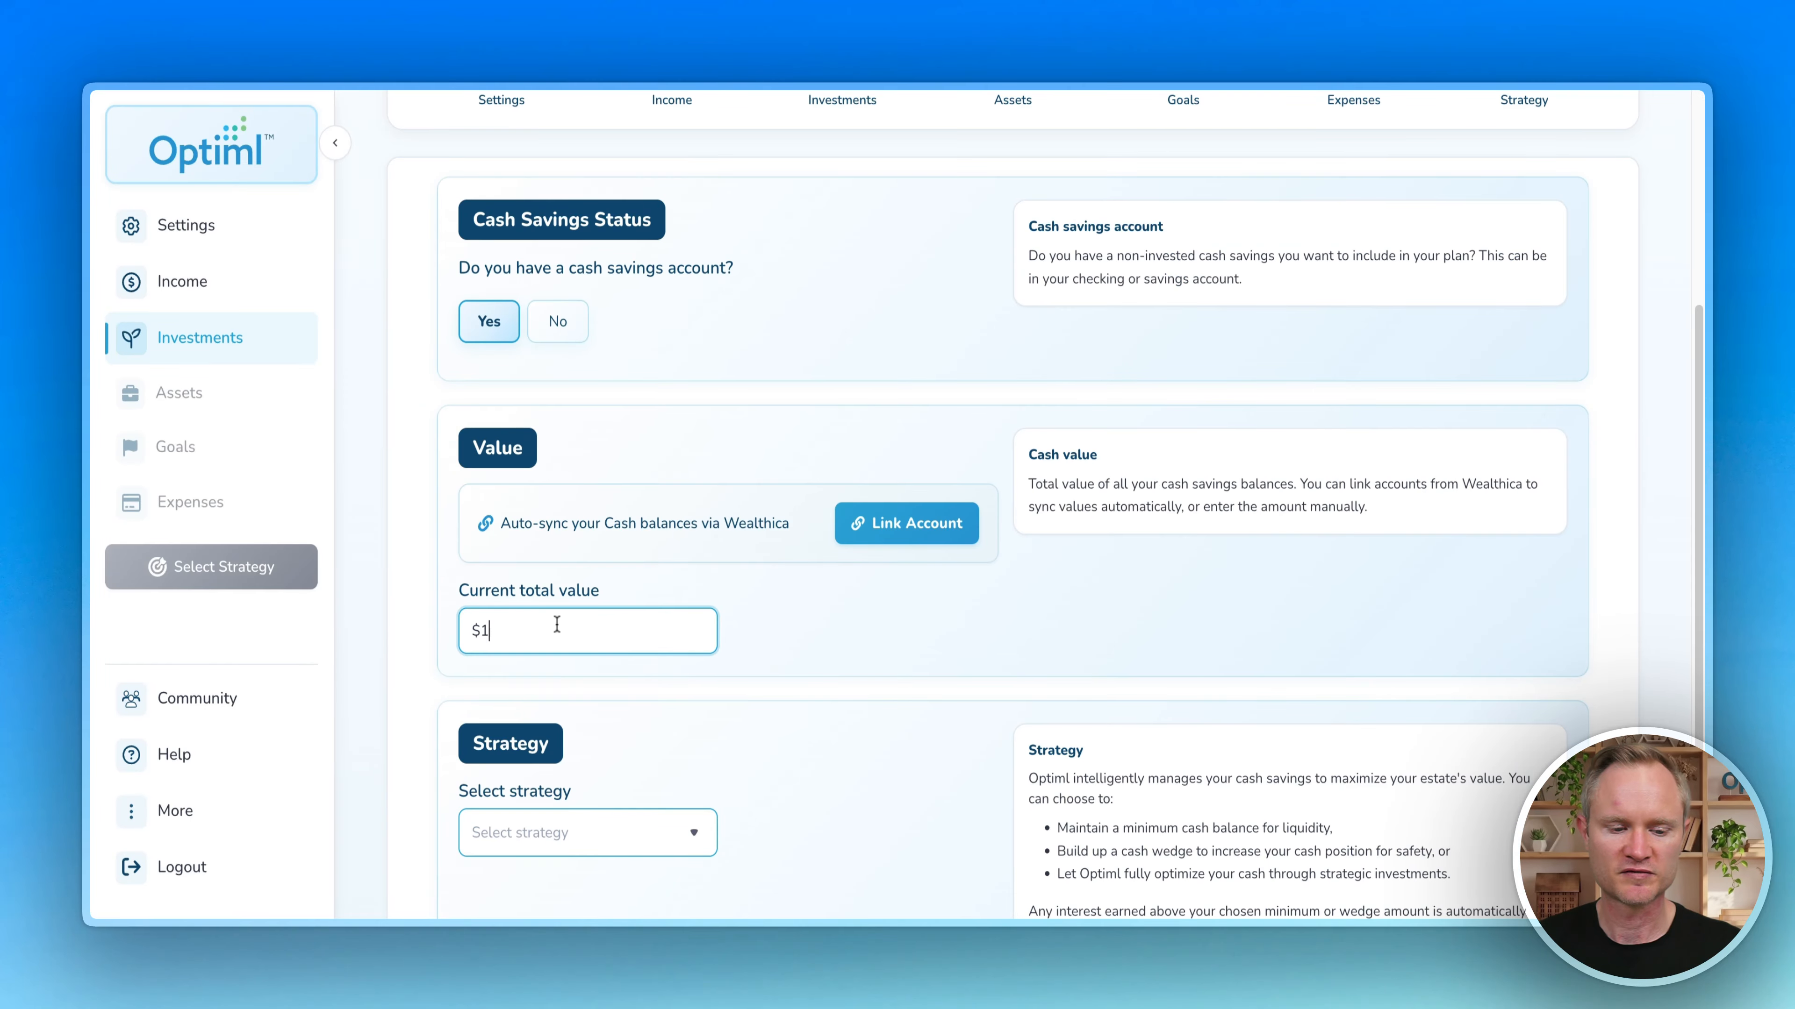
left_click(783, 618)
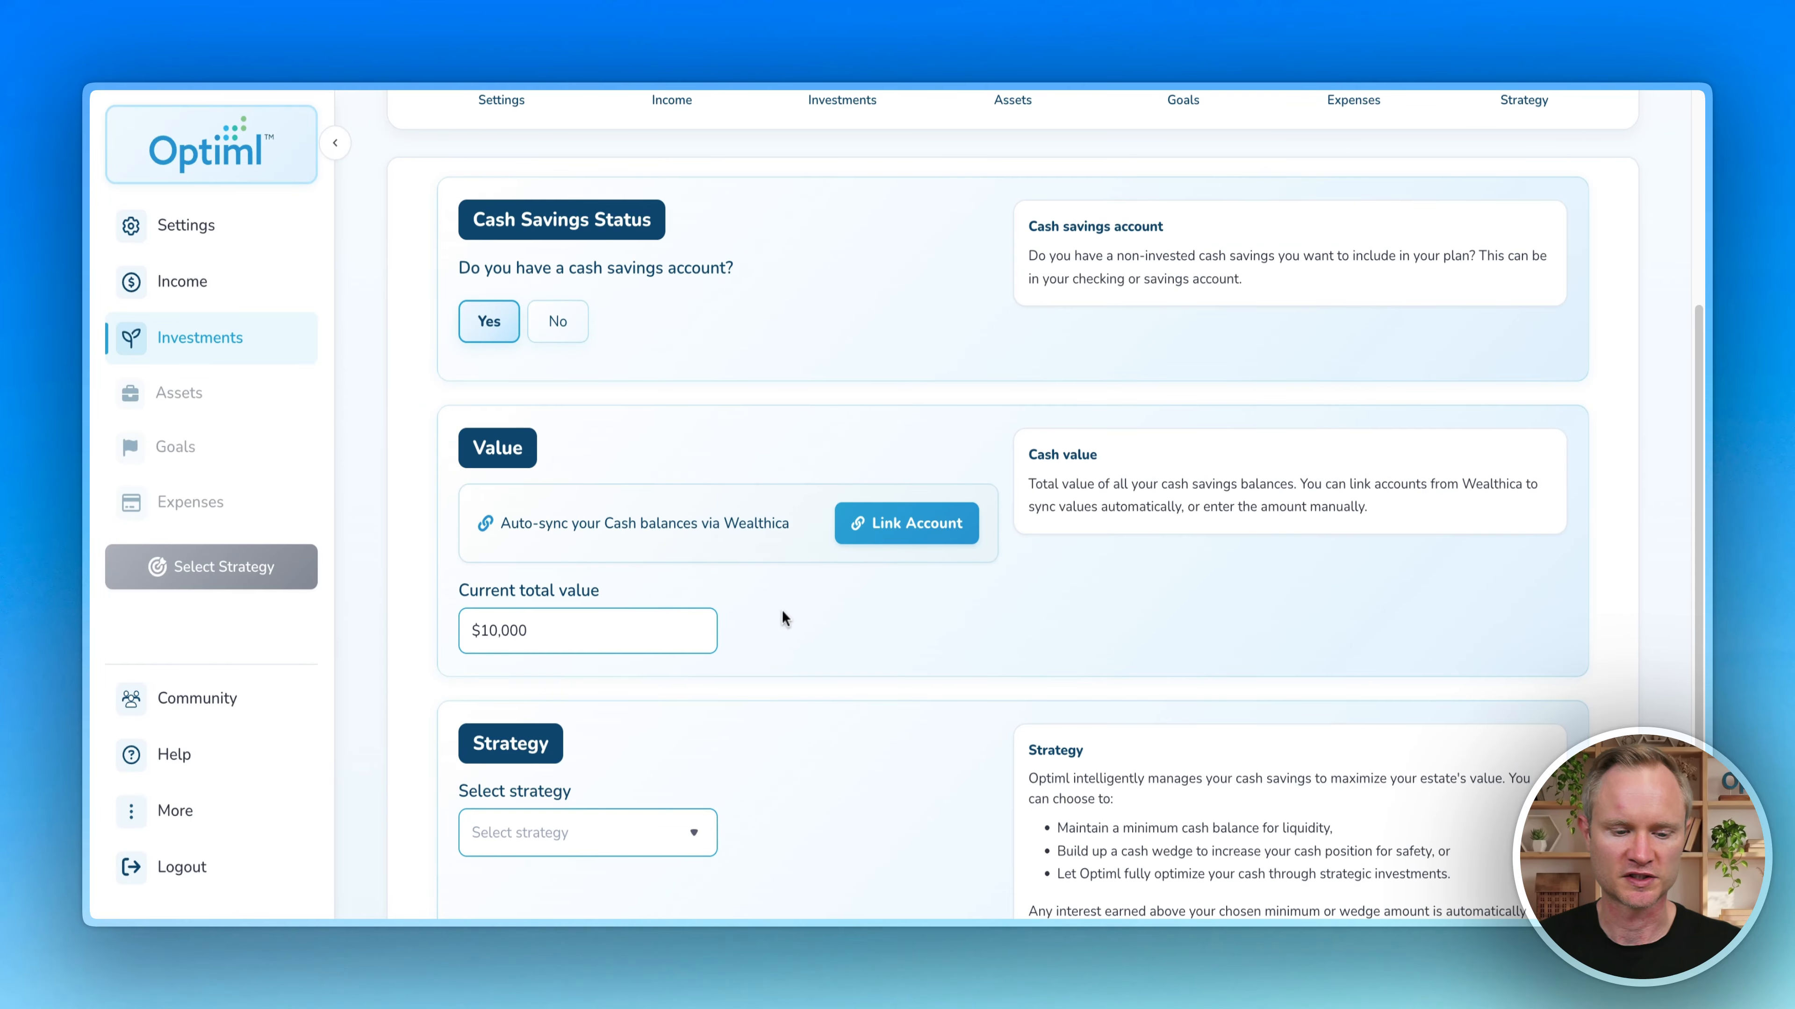
Step: Try the cash strategies, including keeping a $10,000 minimum cash balance
scroll(777, 585, "down", 3)
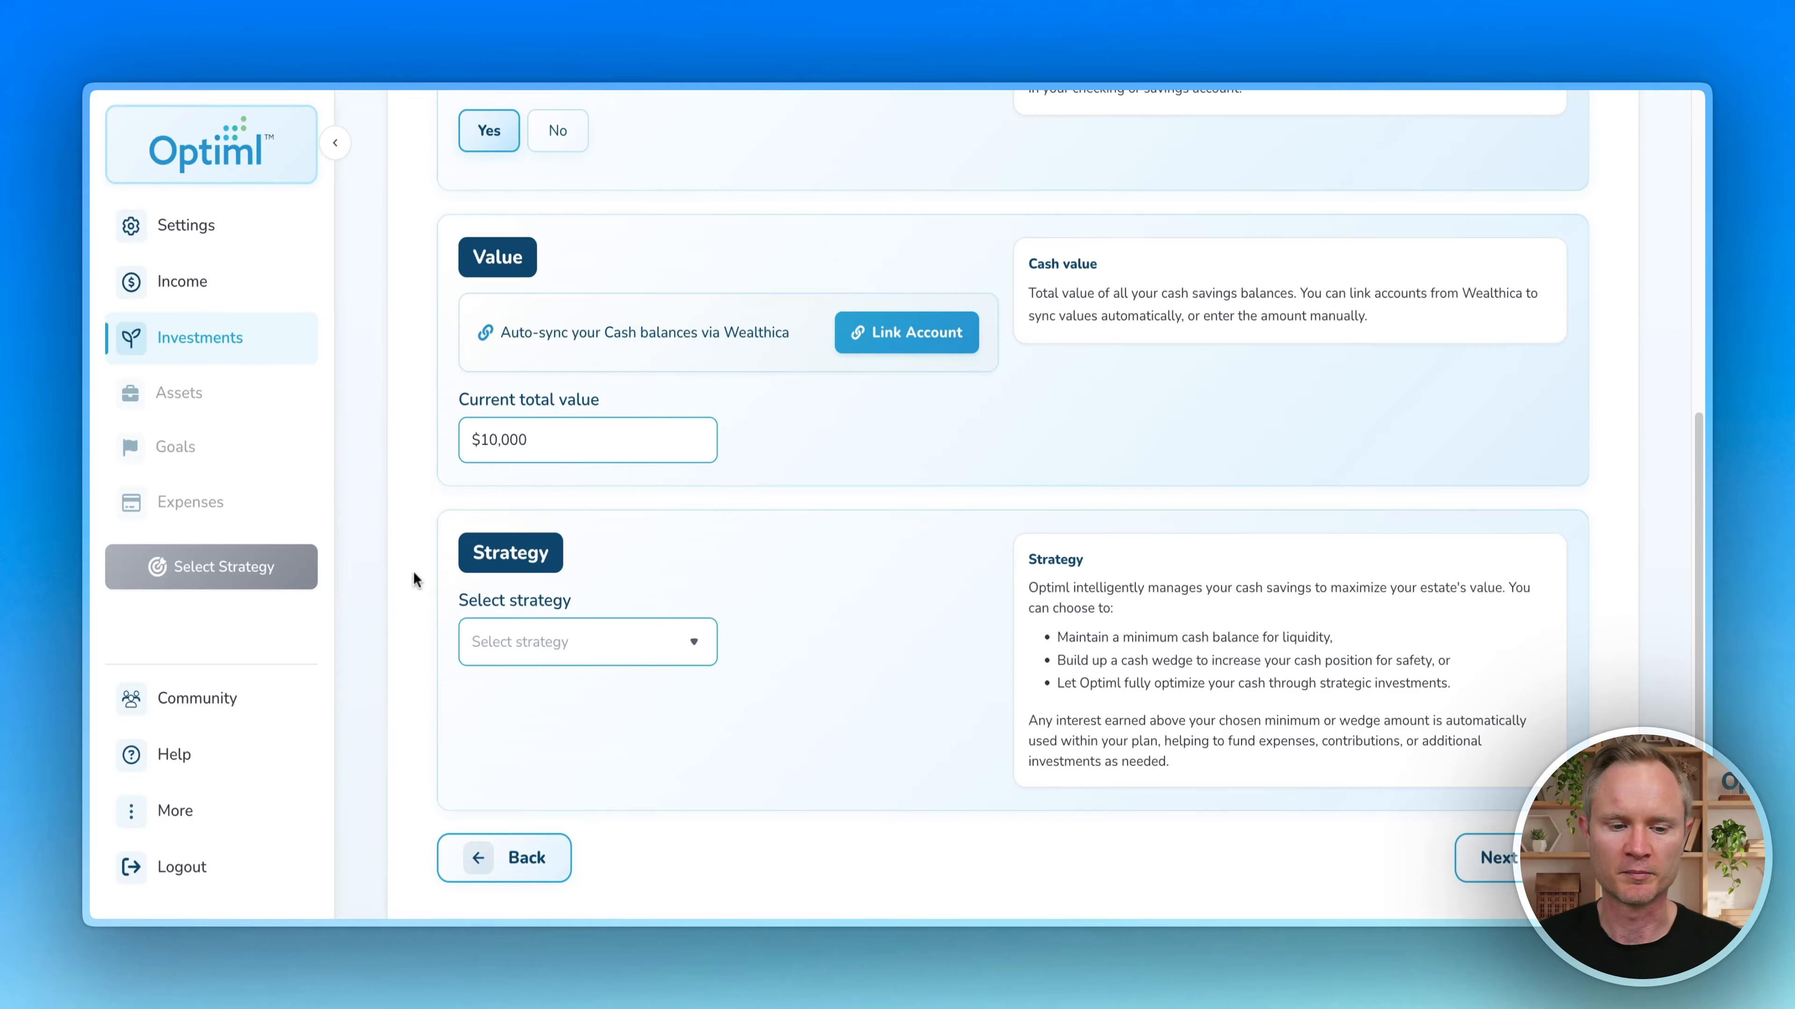
scroll(754, 594, "down", 1)
left_click(649, 608)
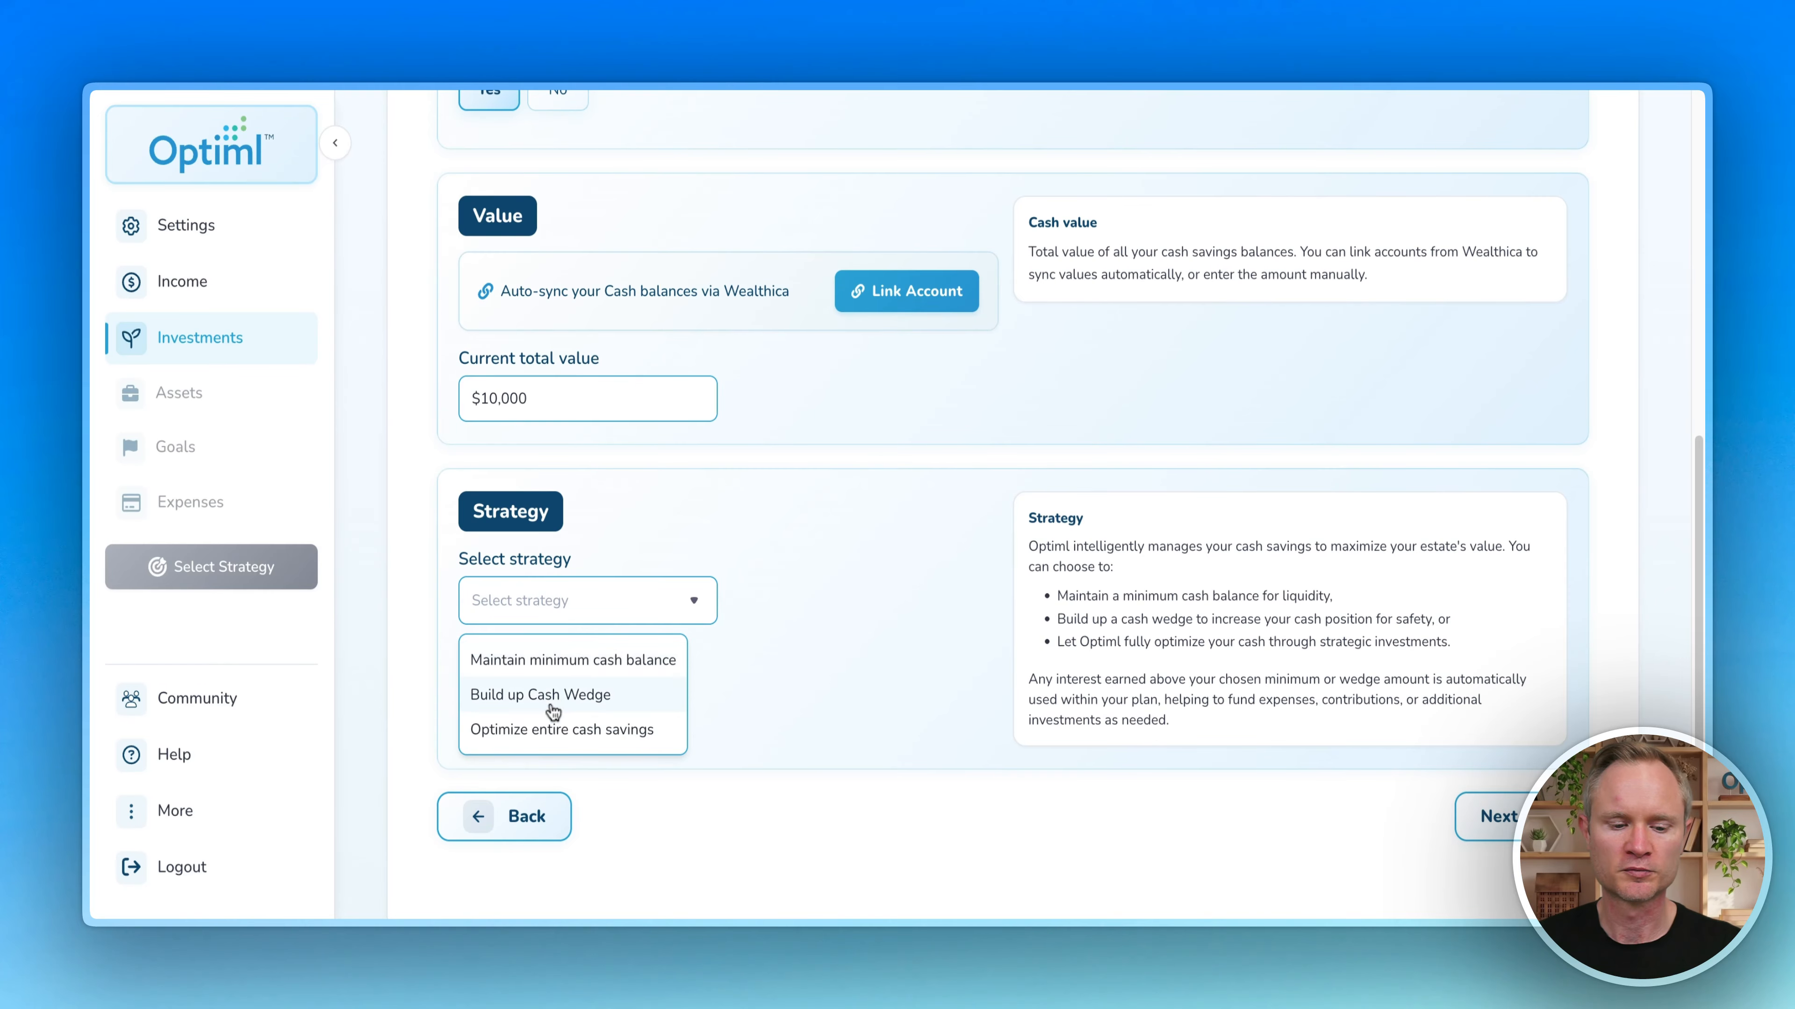
left_click(599, 731)
scroll(816, 607, "down", 1)
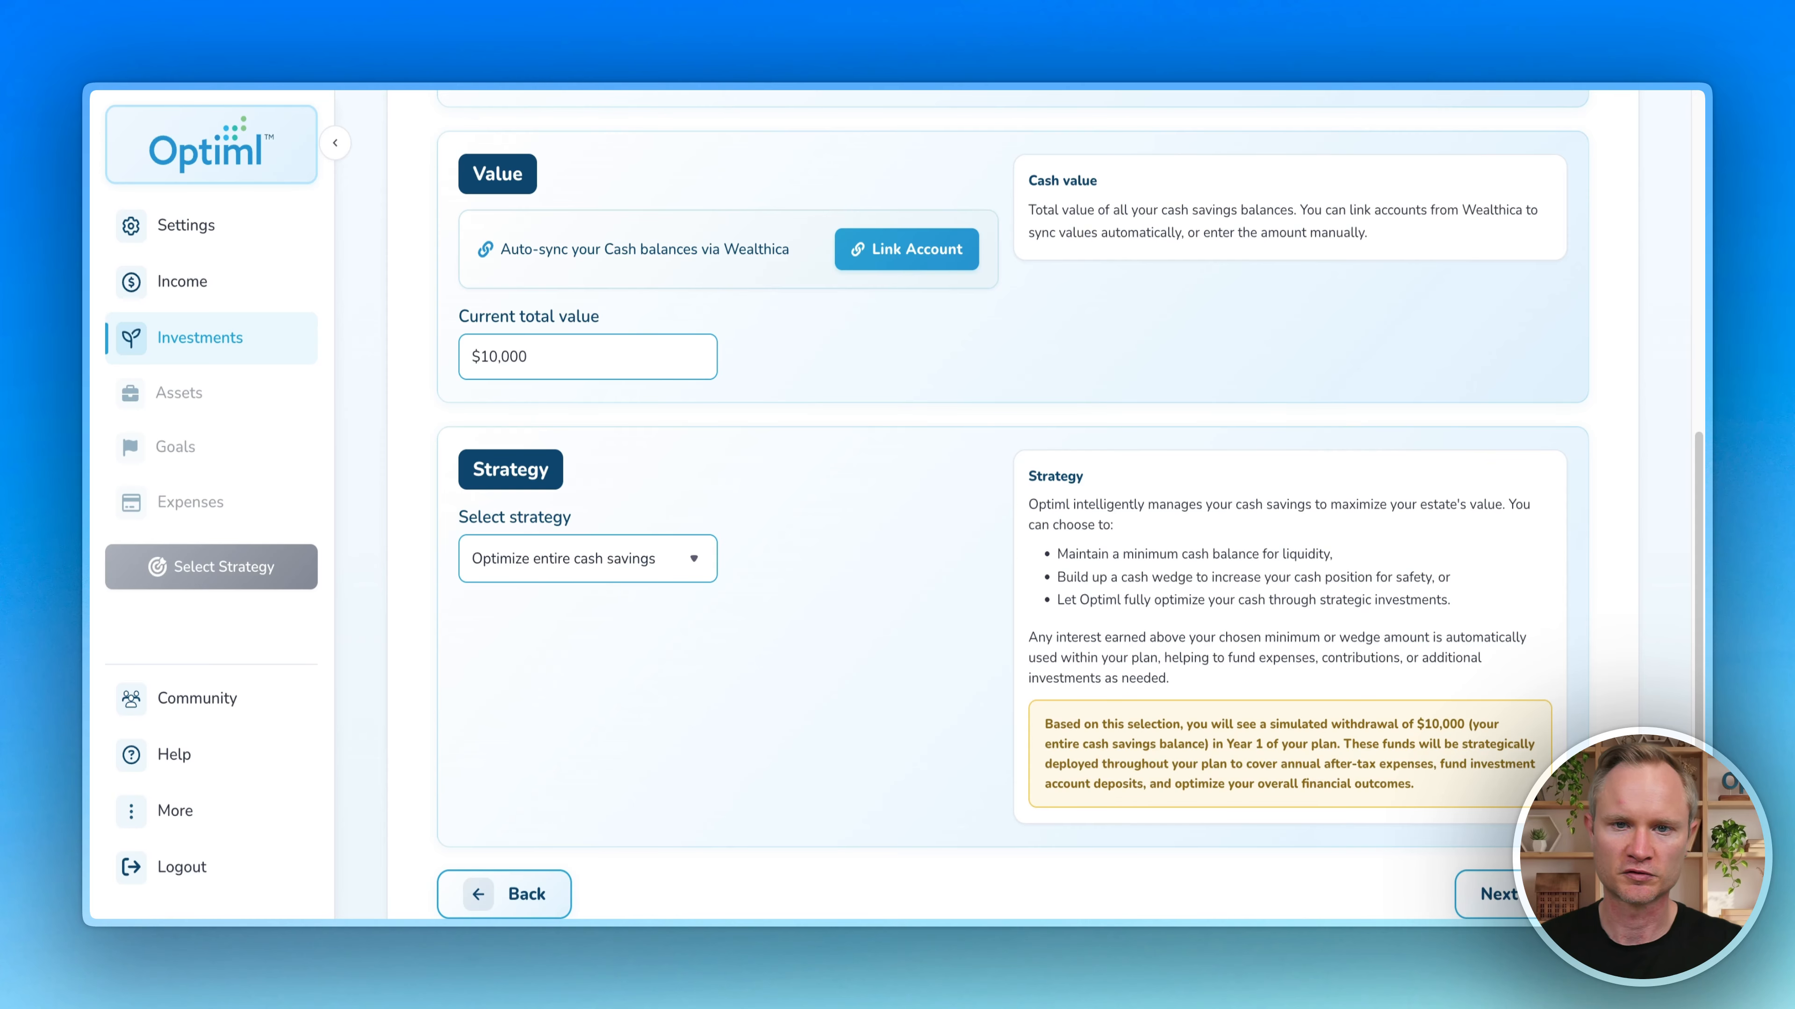
left_click(636, 559)
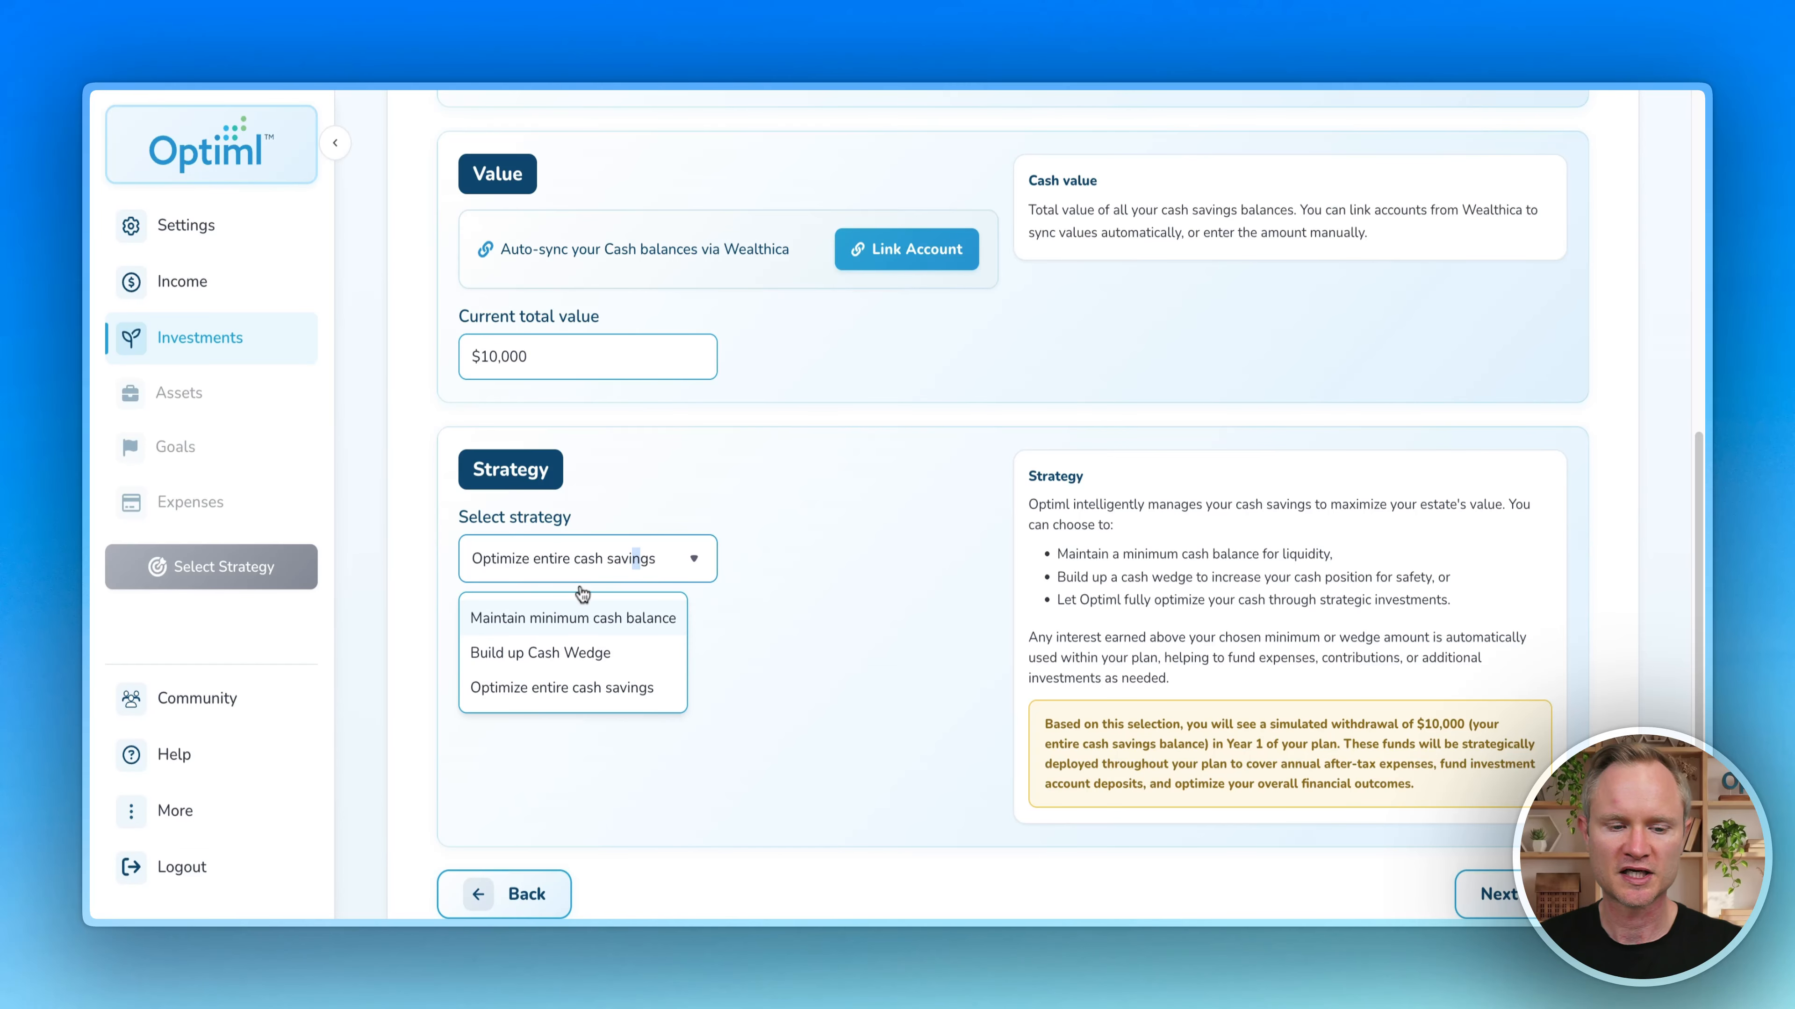
left_click(627, 621)
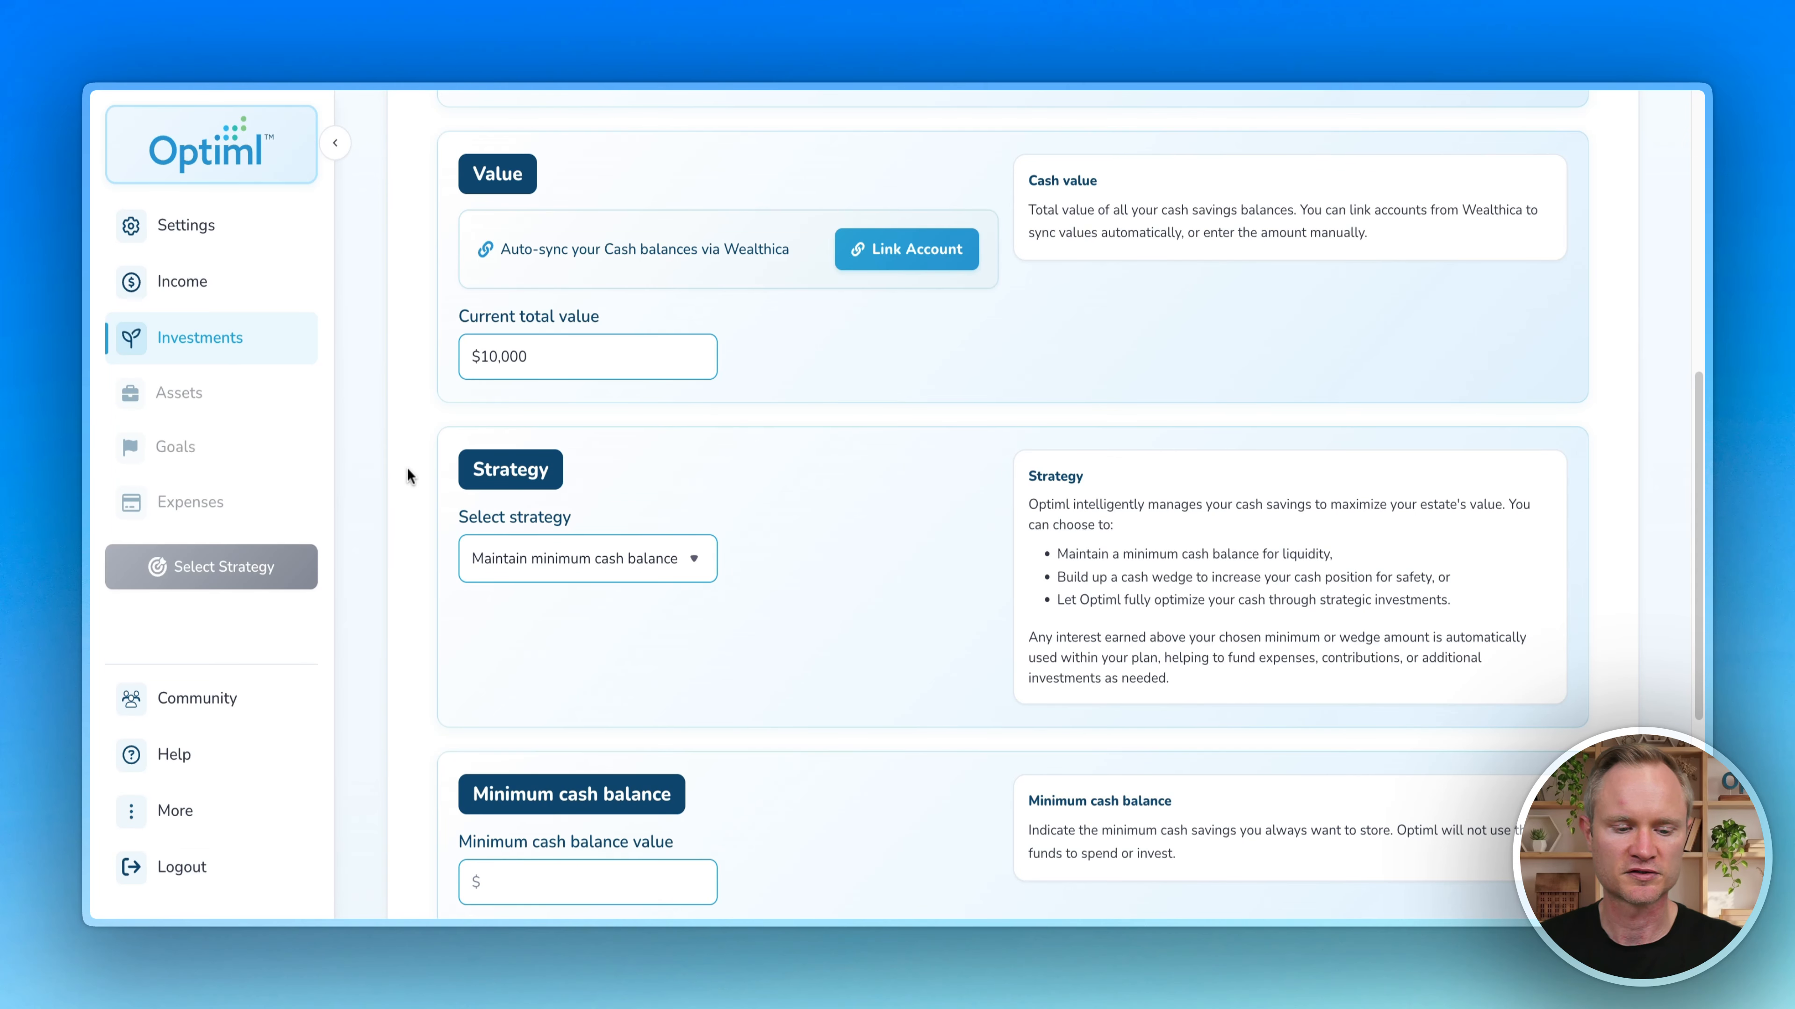
scroll(406, 470, "down", 3)
left_click(534, 696)
type("100000")
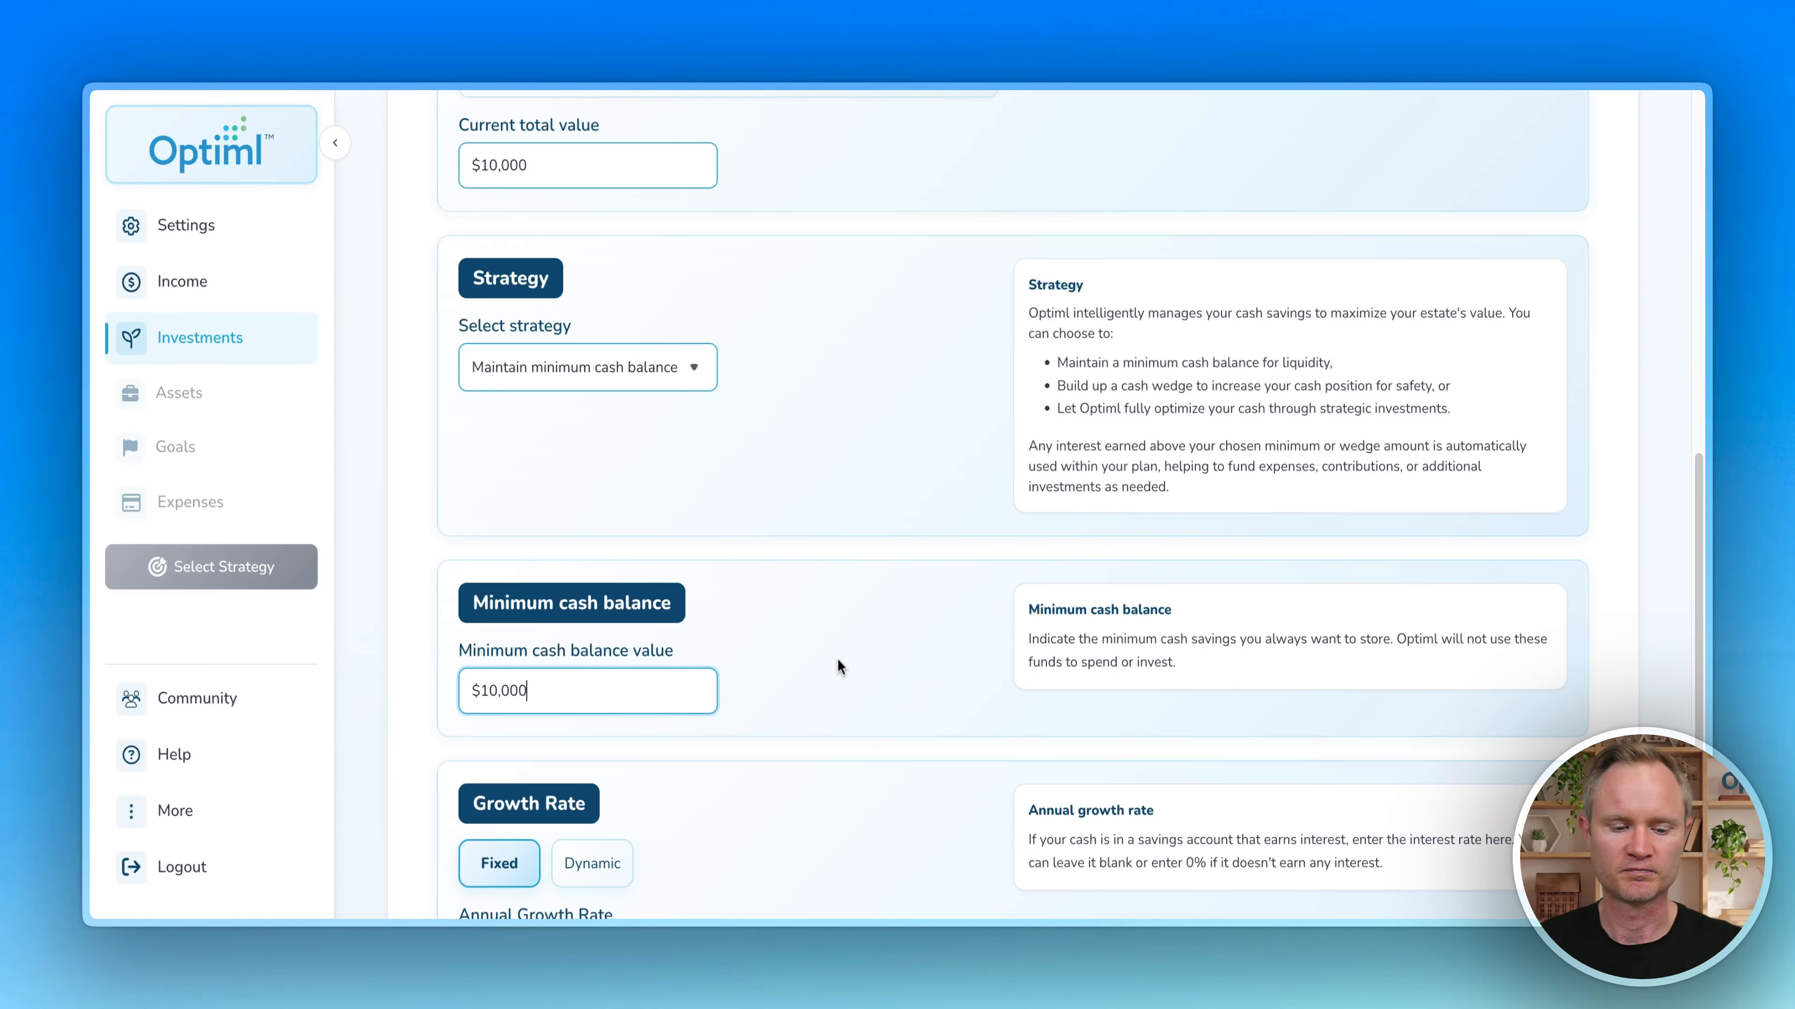
left_click(850, 662)
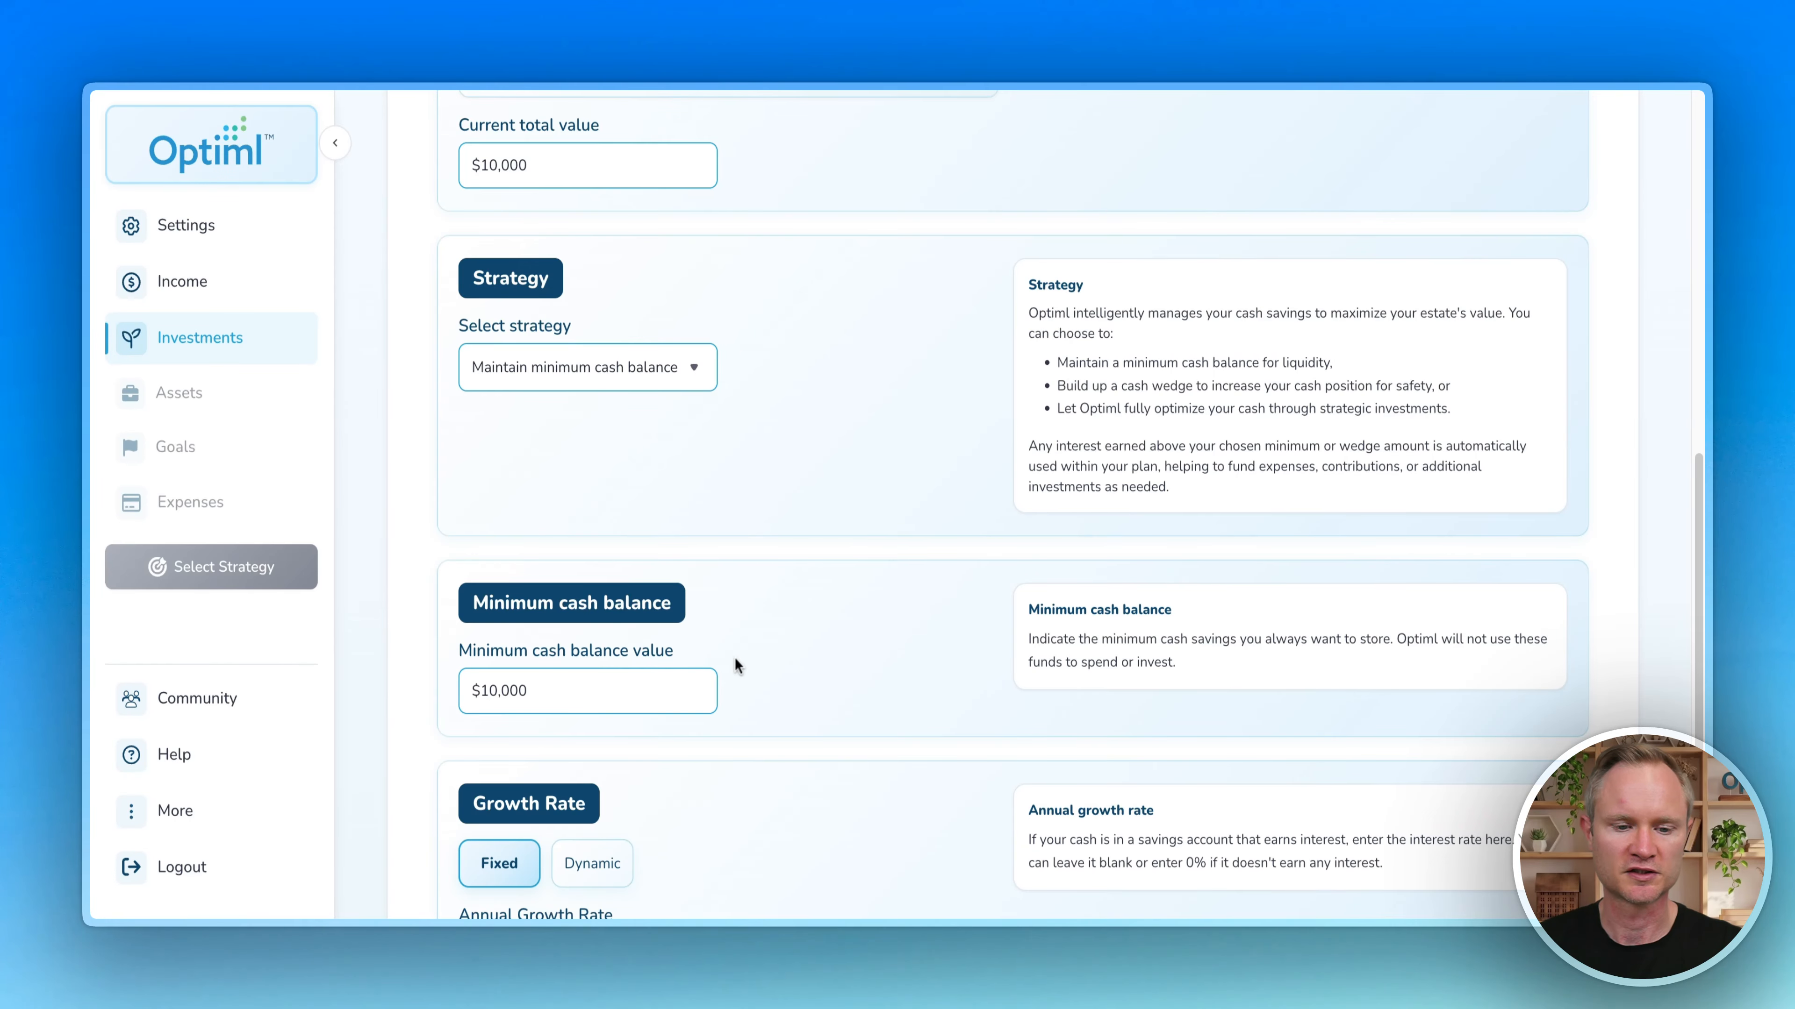
Step: Choose Build up Cash Wedge with a $30,000 target over 4 years
left_click(681, 376)
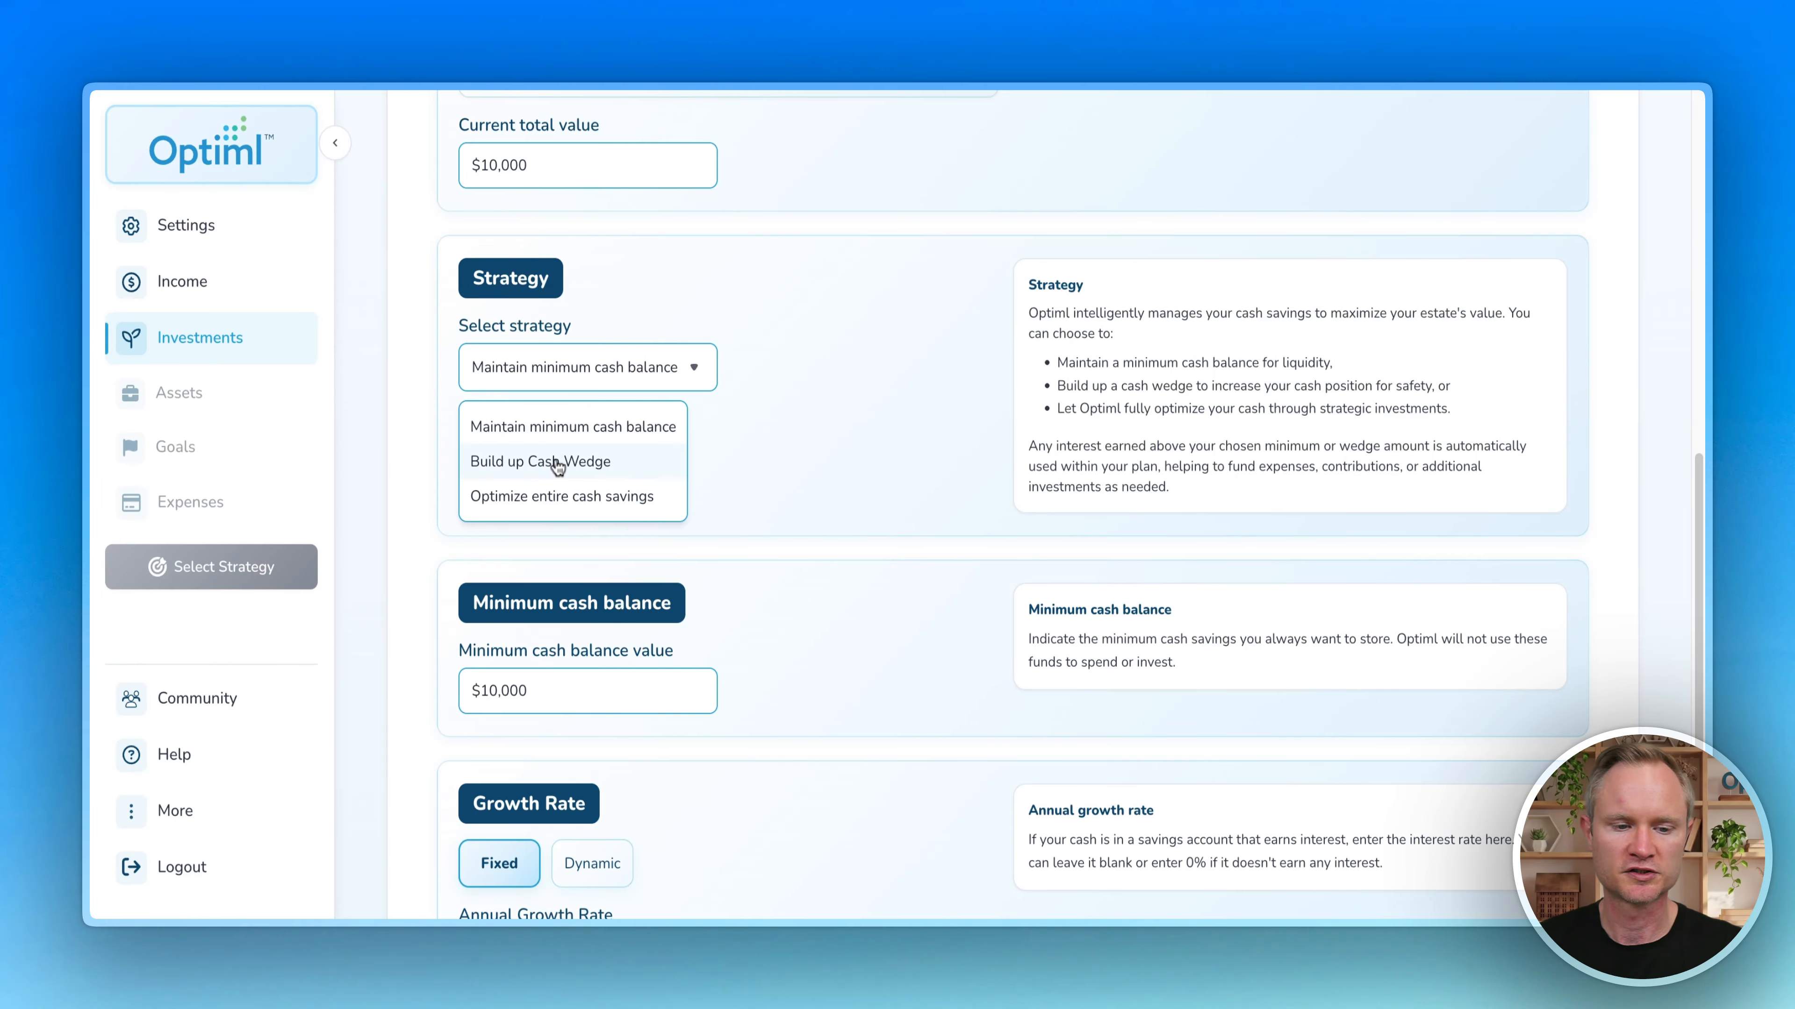
left_click(581, 461)
left_click(549, 692)
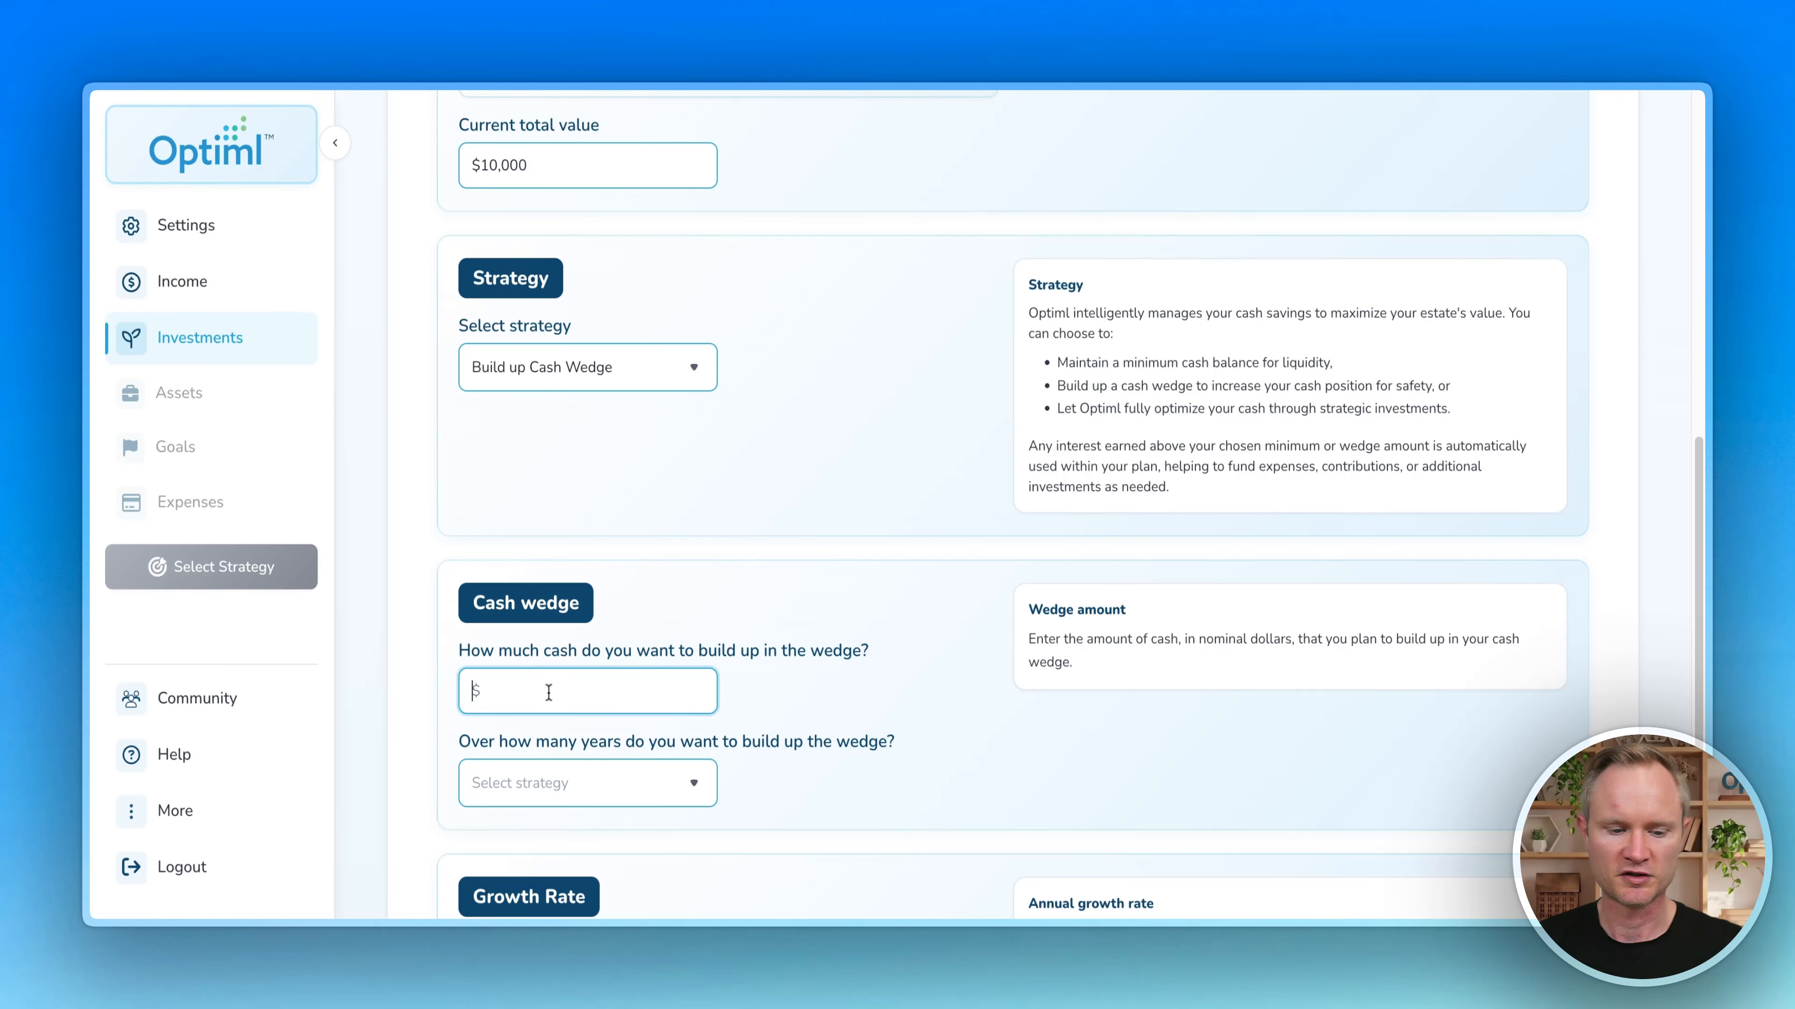
type("30000")
left_click(816, 703)
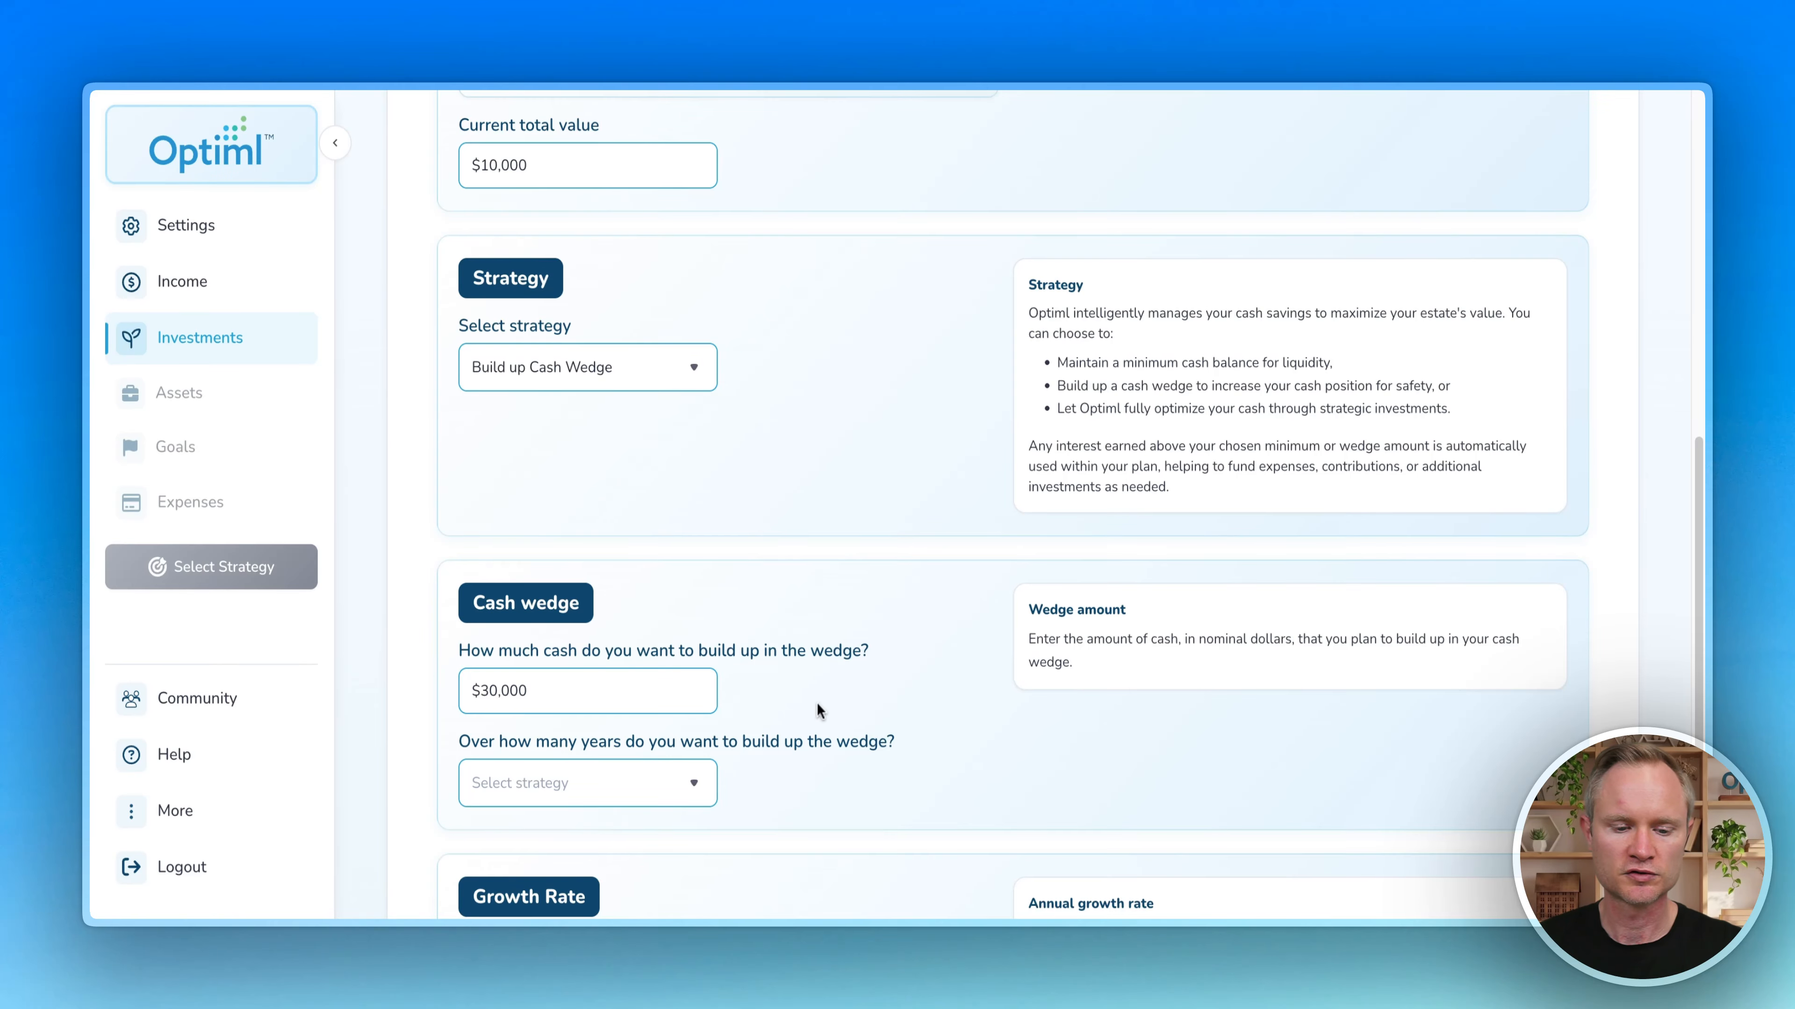
scroll(816, 703, "down", 3)
left_click(690, 593)
left_click(531, 372)
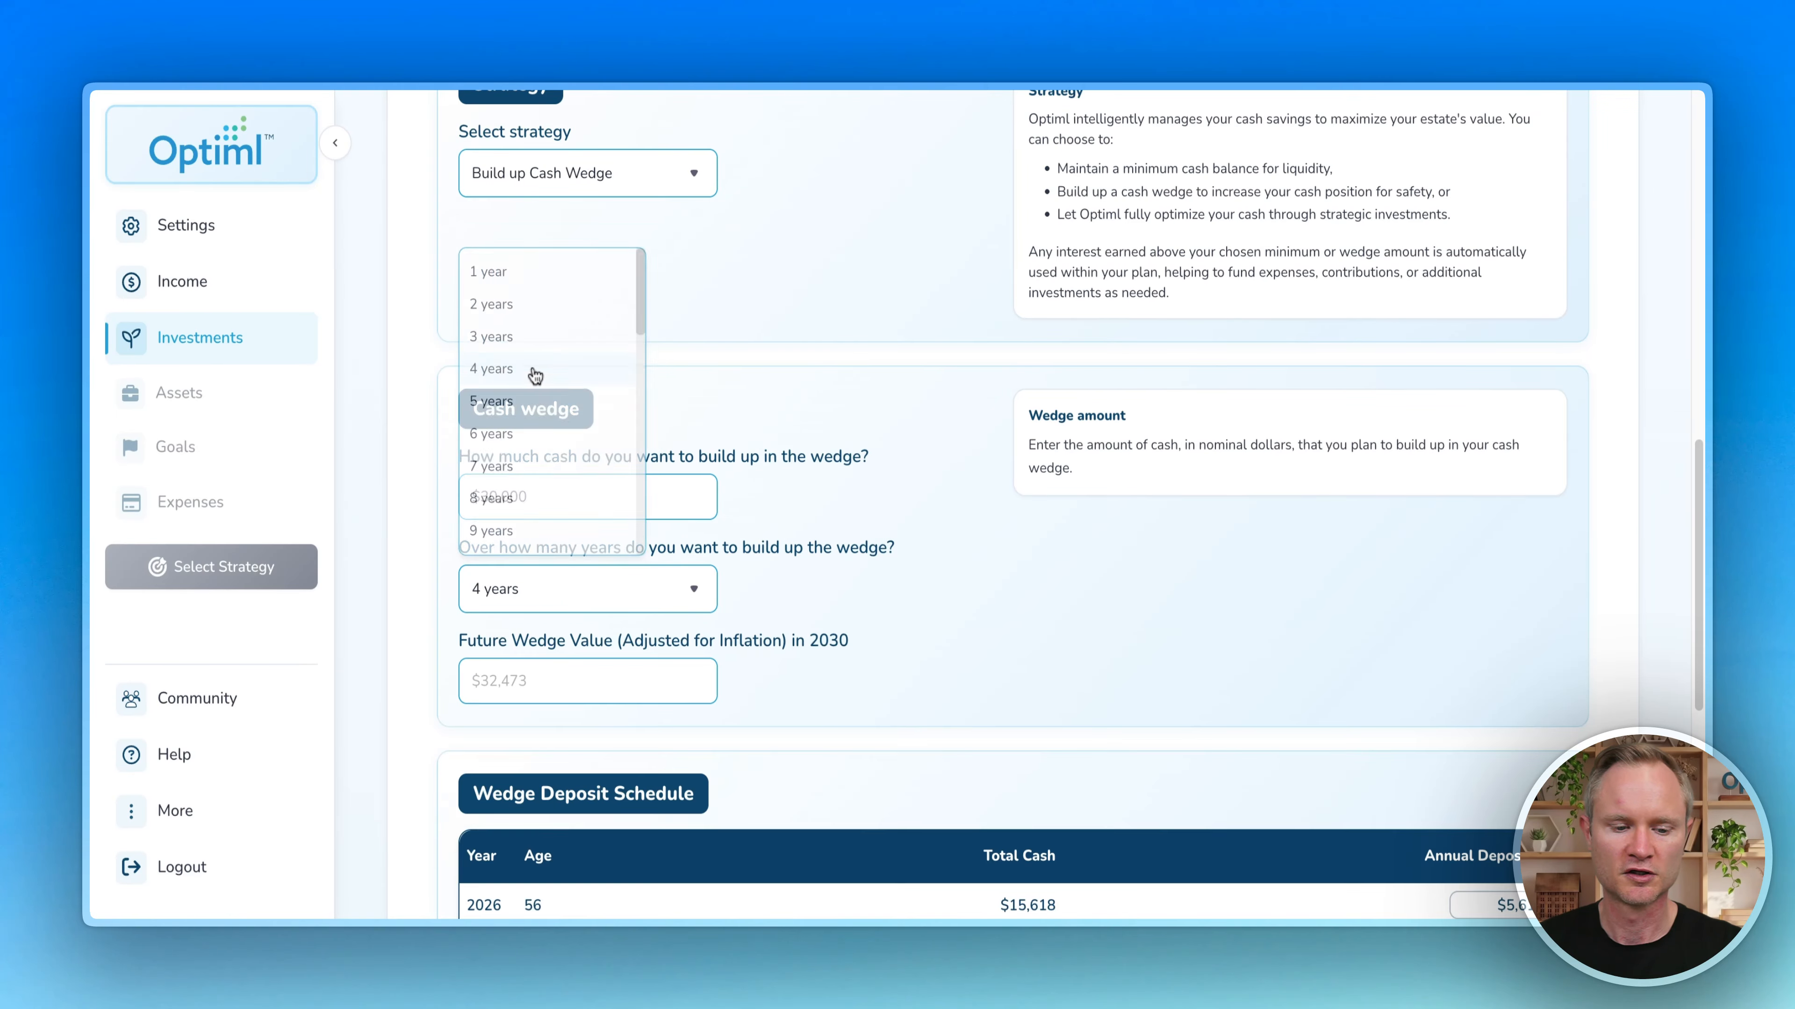
Step: Set a 2% annual growth rate and save the cash savings
scroll(424, 414, "down", 4)
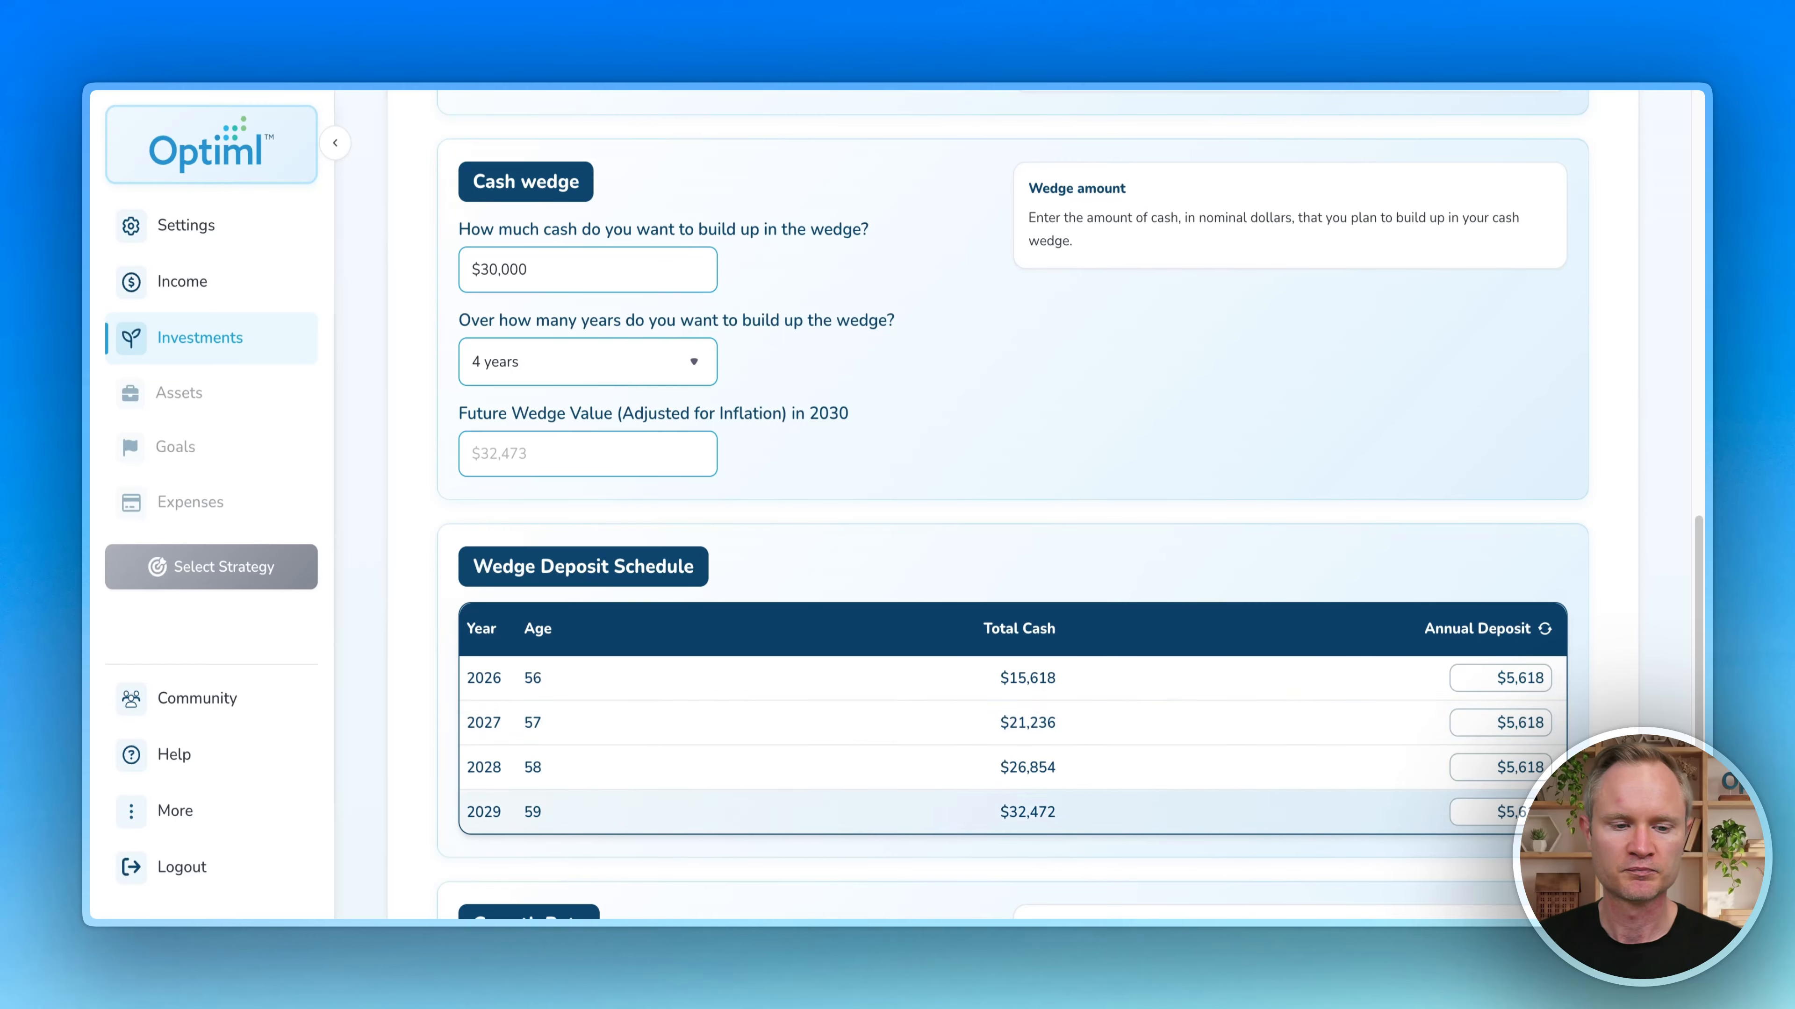
scroll(438, 598, "down", 3)
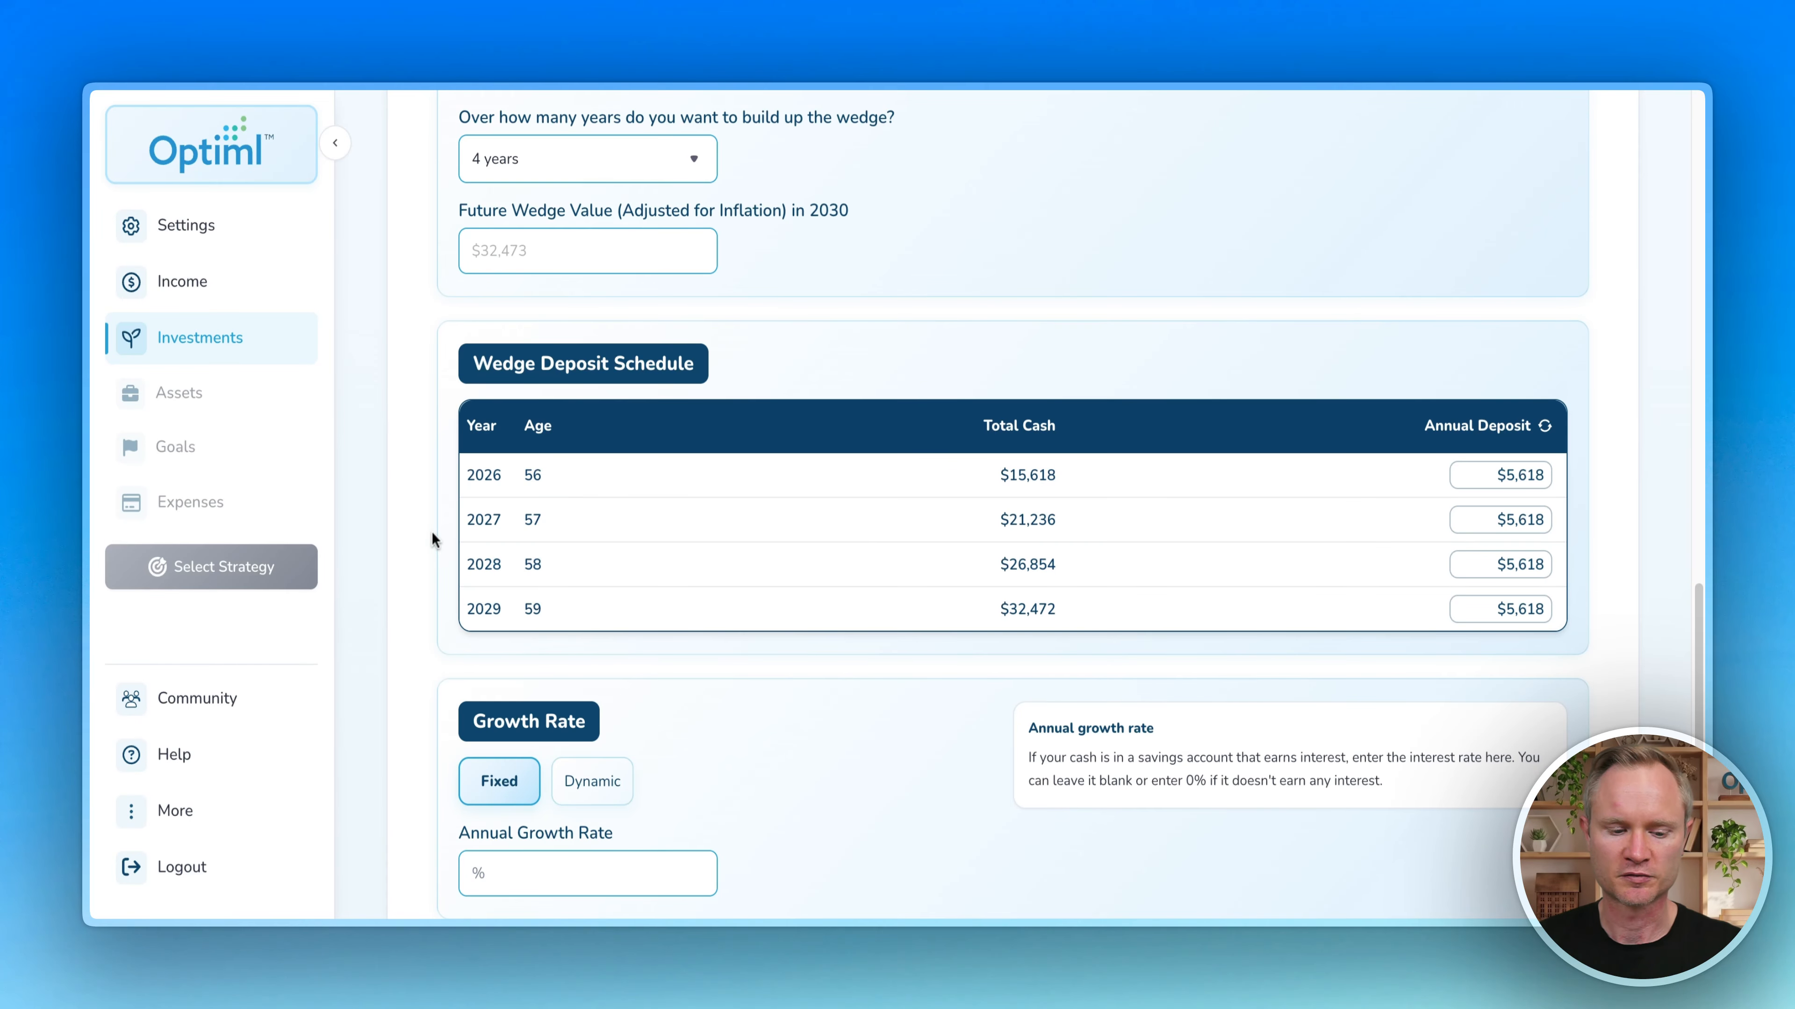
scroll(424, 438, "down", 3)
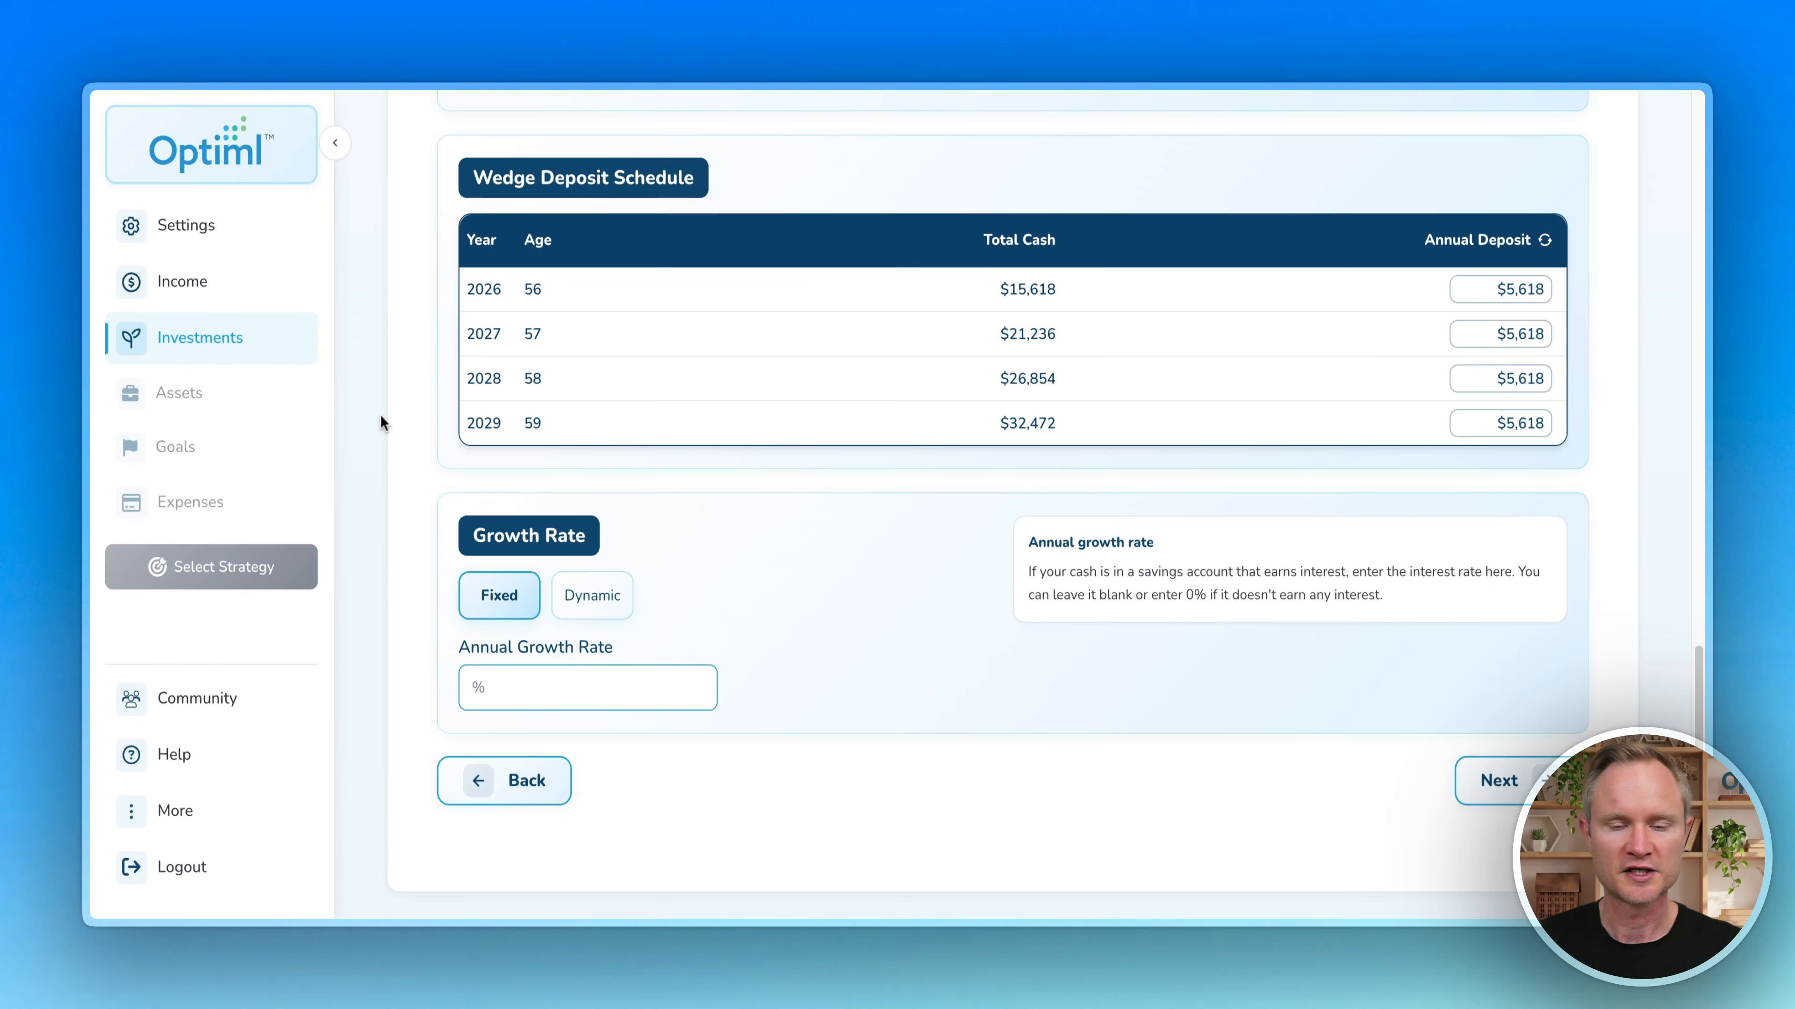
left_click(520, 689)
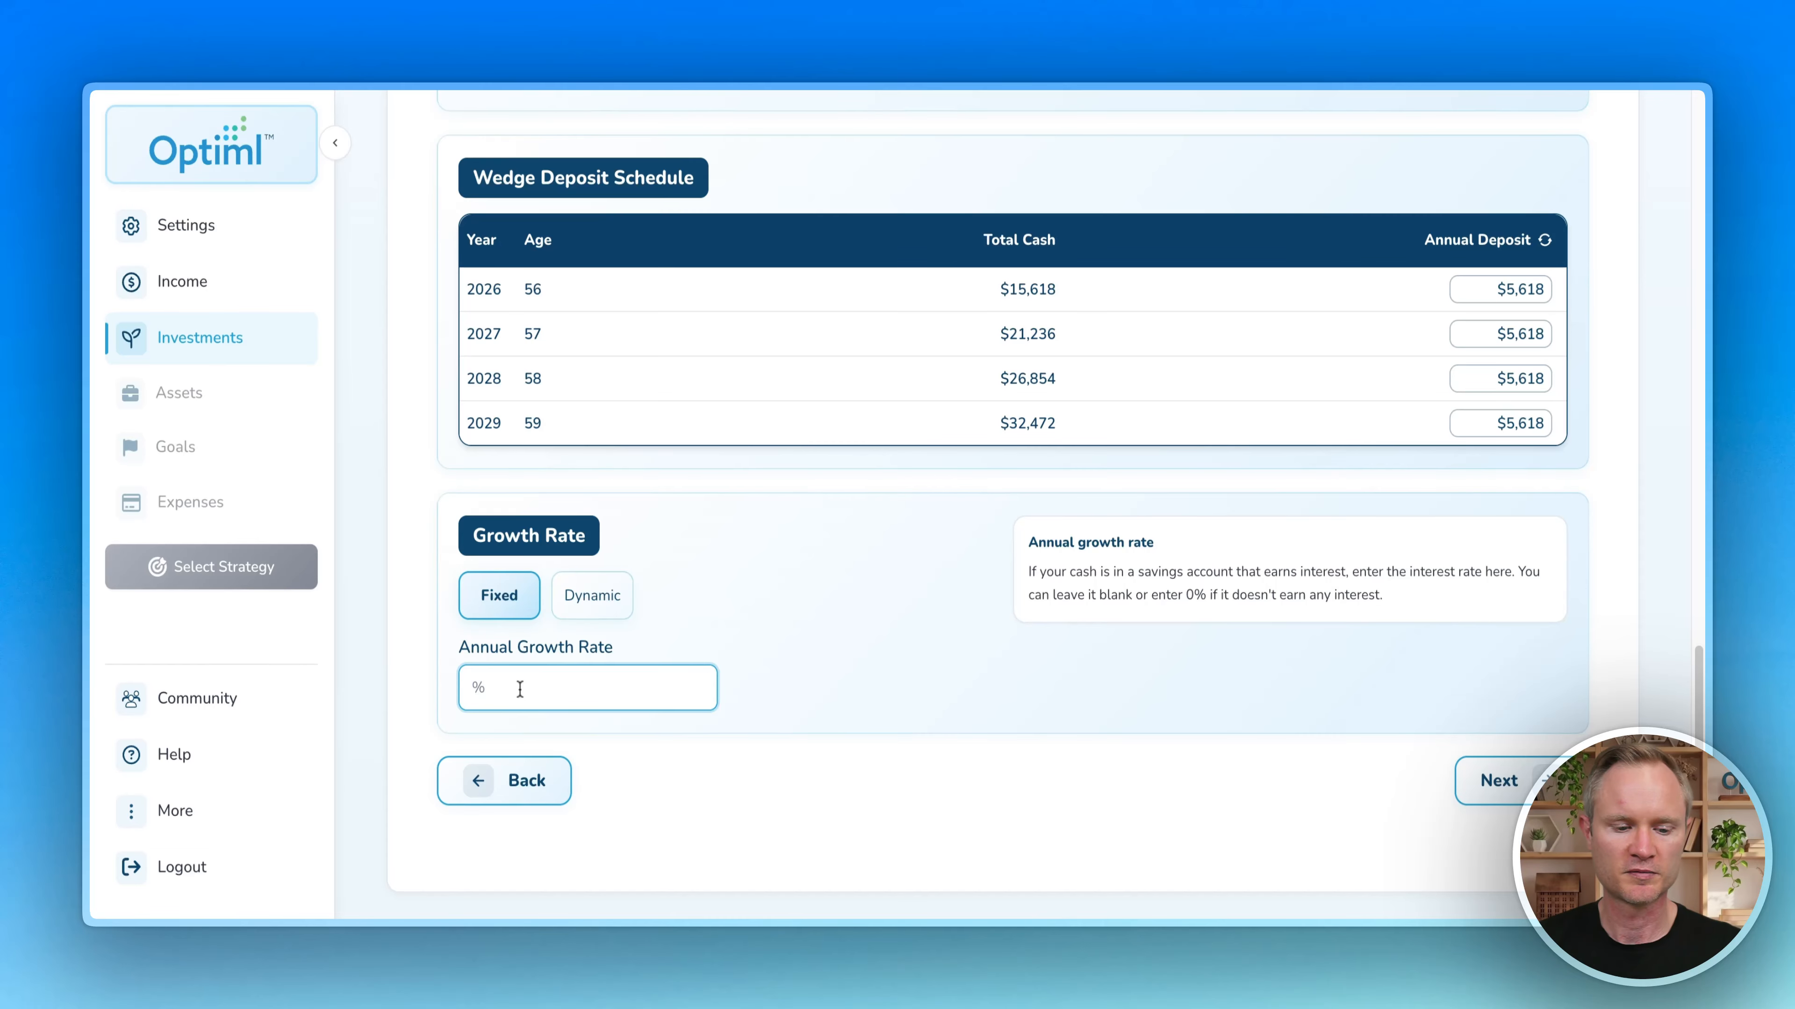
type("2")
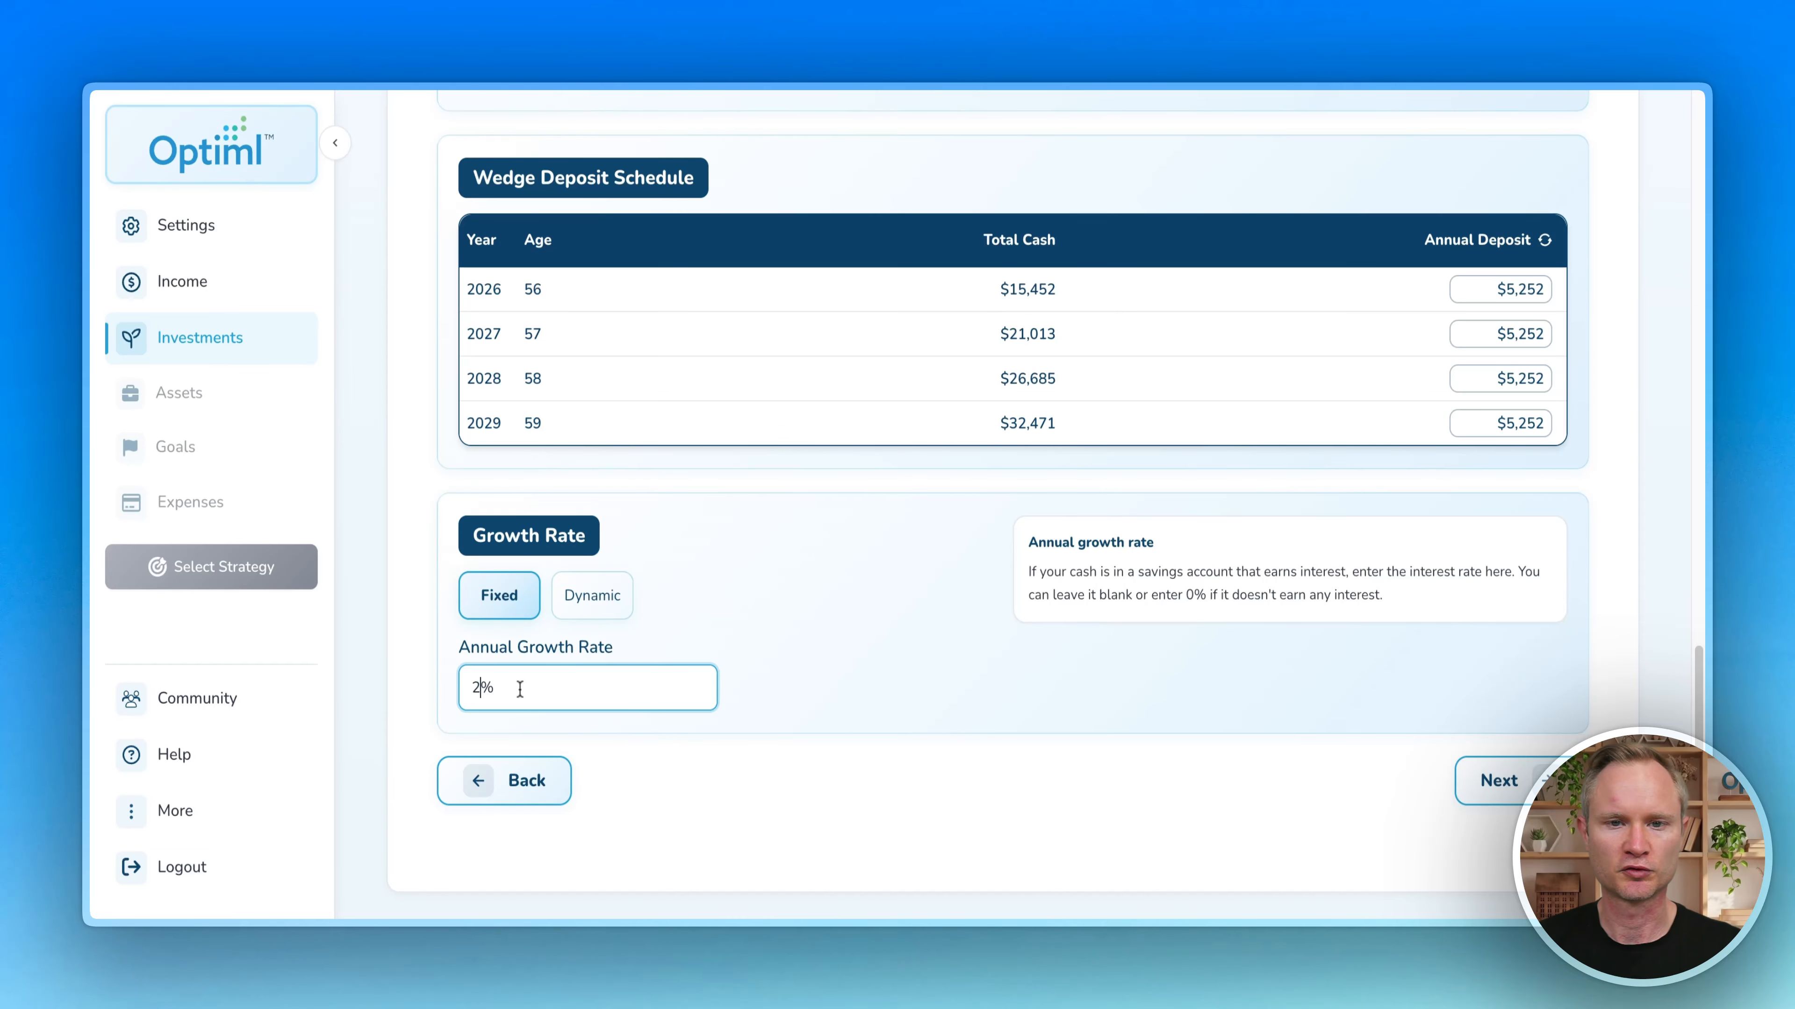
left_click(1462, 798)
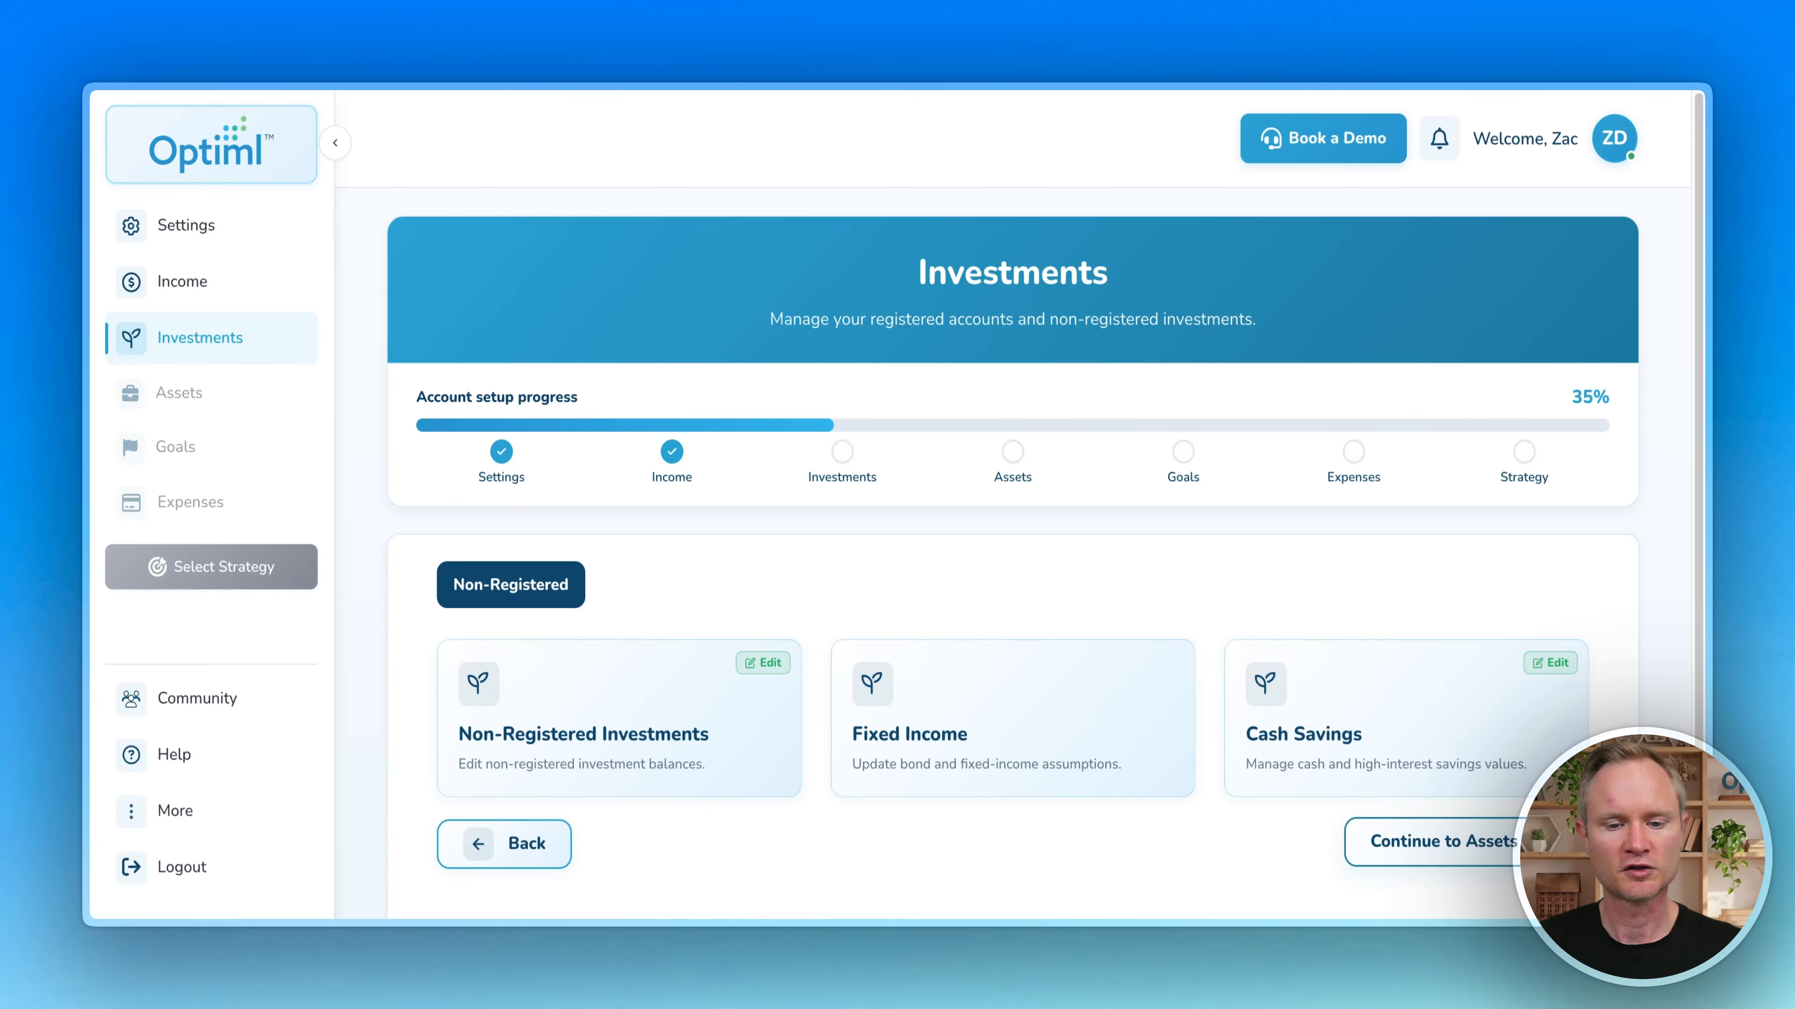
Step: Continue to Assets and close the Welcome to Personal Assets popup
left_click(1484, 841)
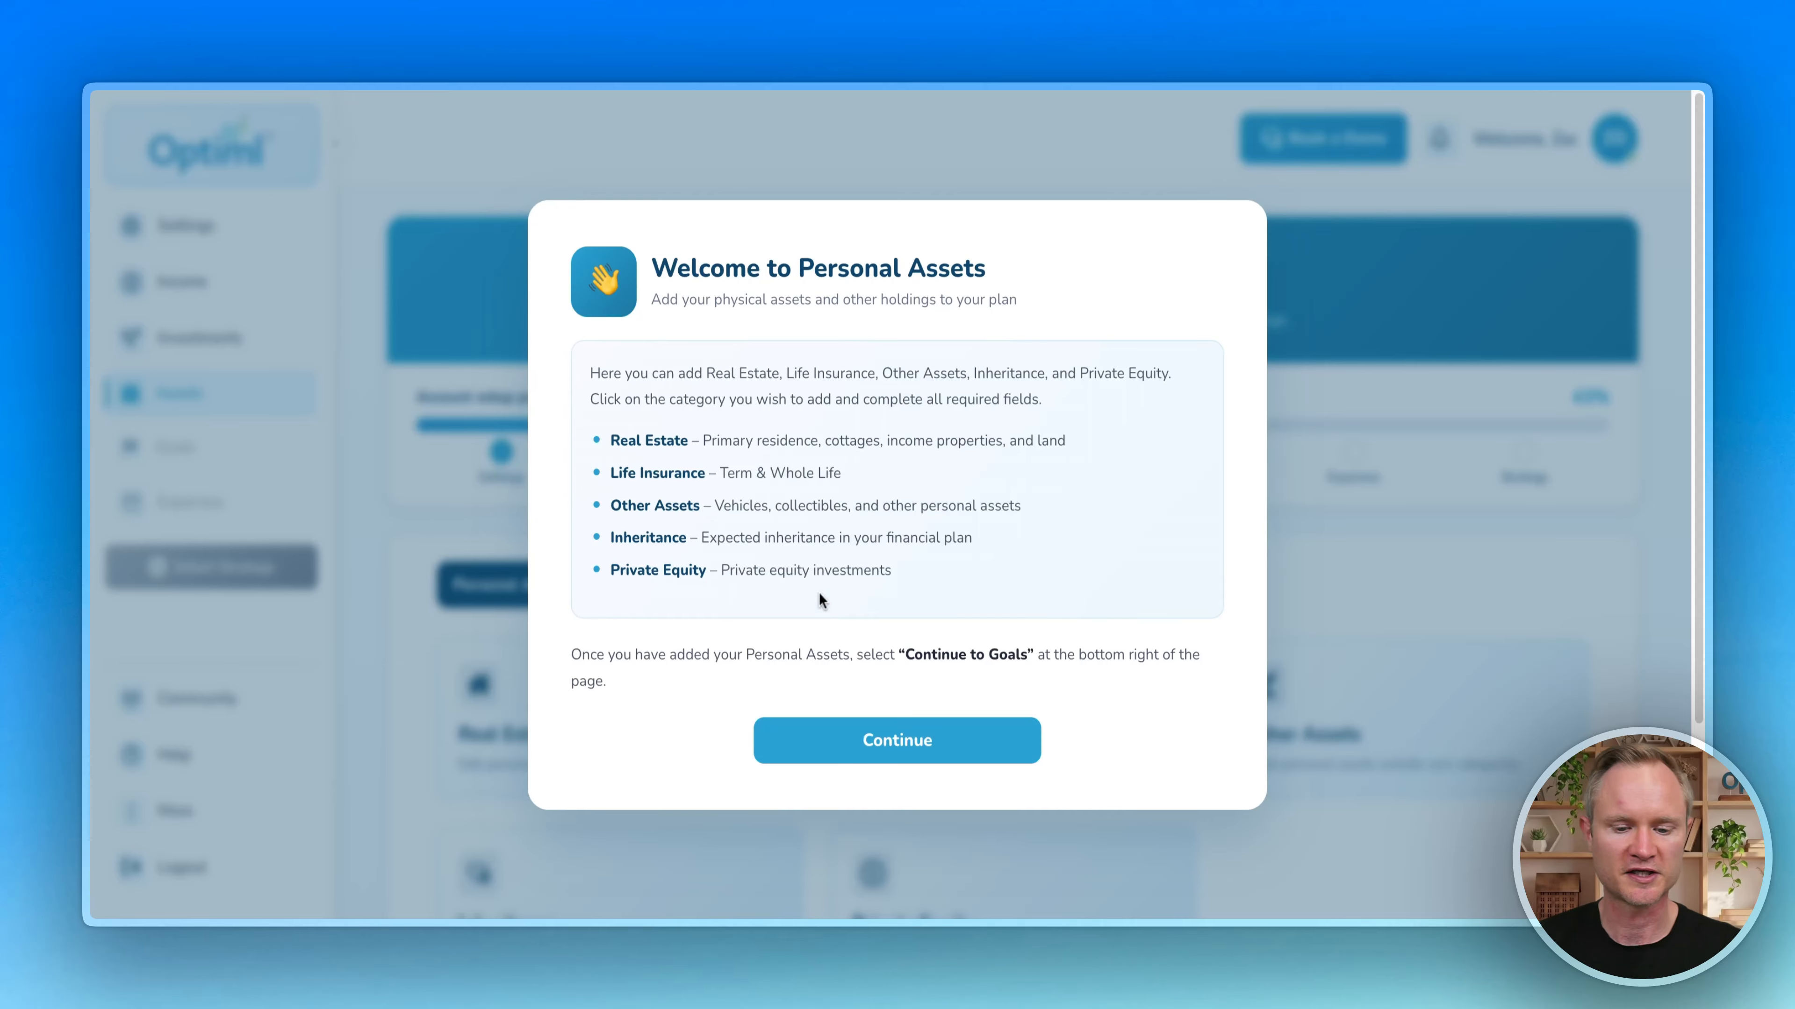
left_click(925, 758)
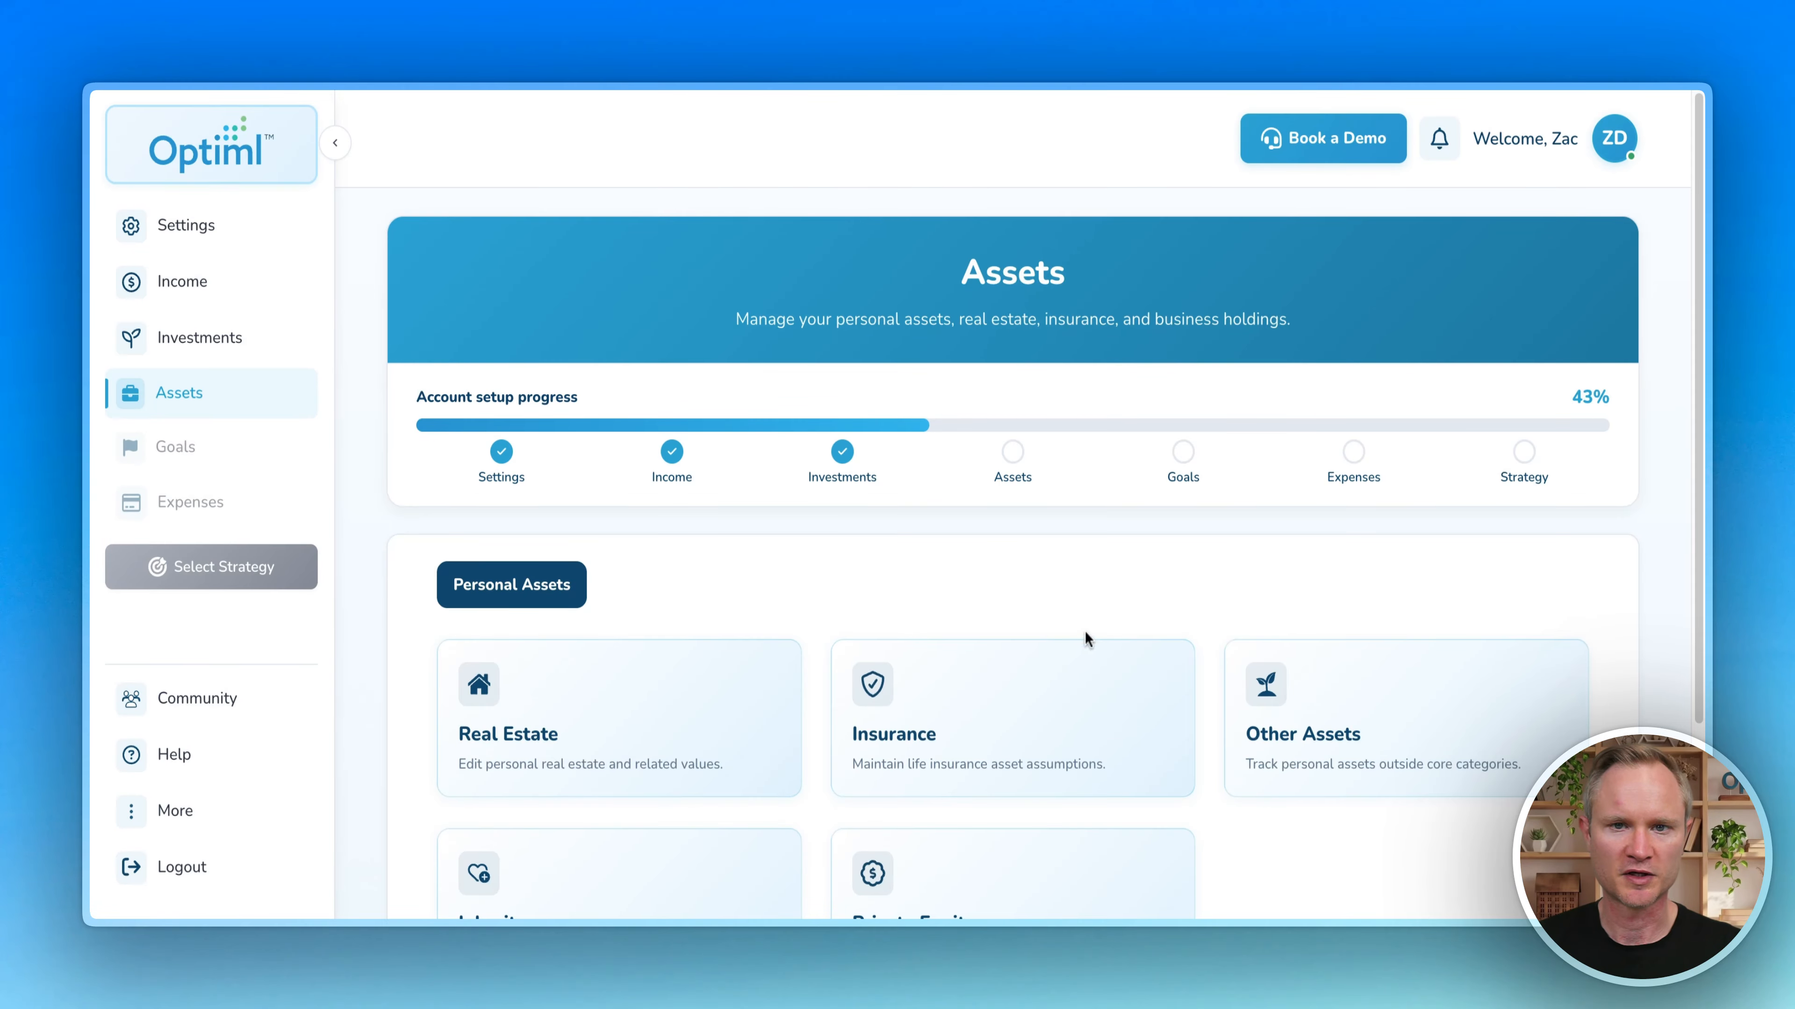
scroll(802, 538, "down", 3)
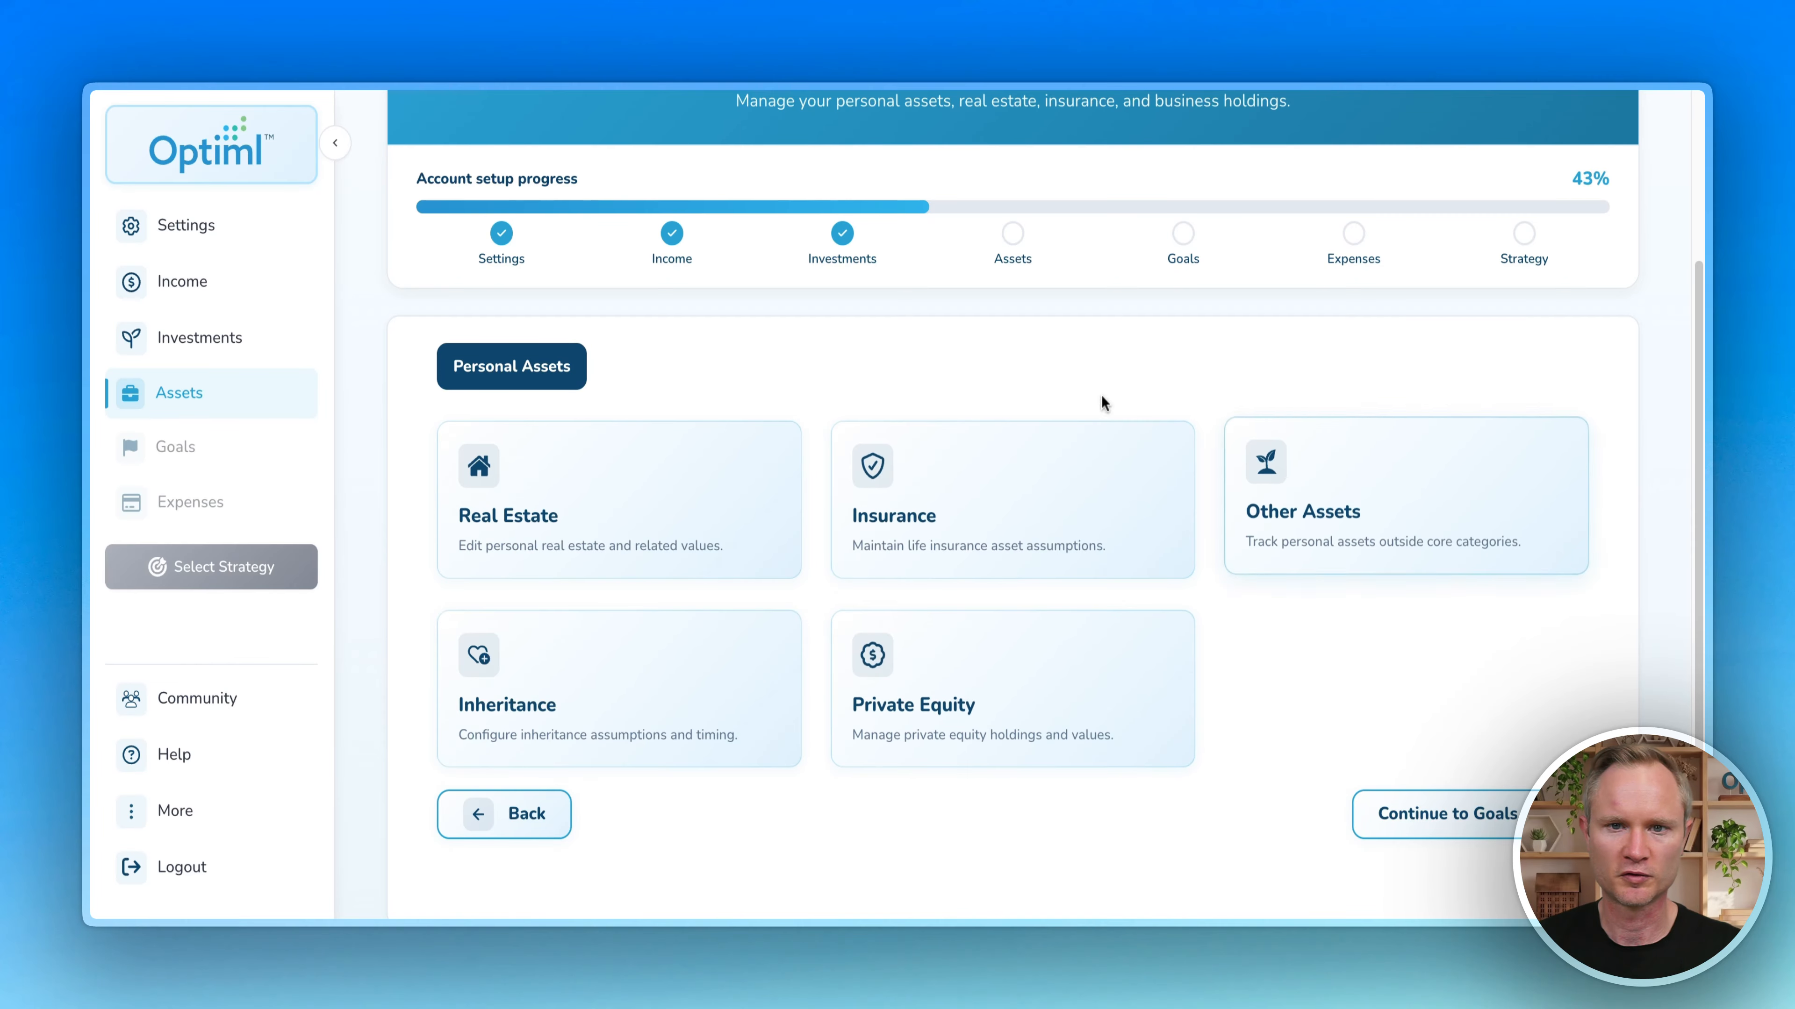
Step: Add a Primary Residence worth $1,000,000 growing at 2% a year
left_click(609, 506)
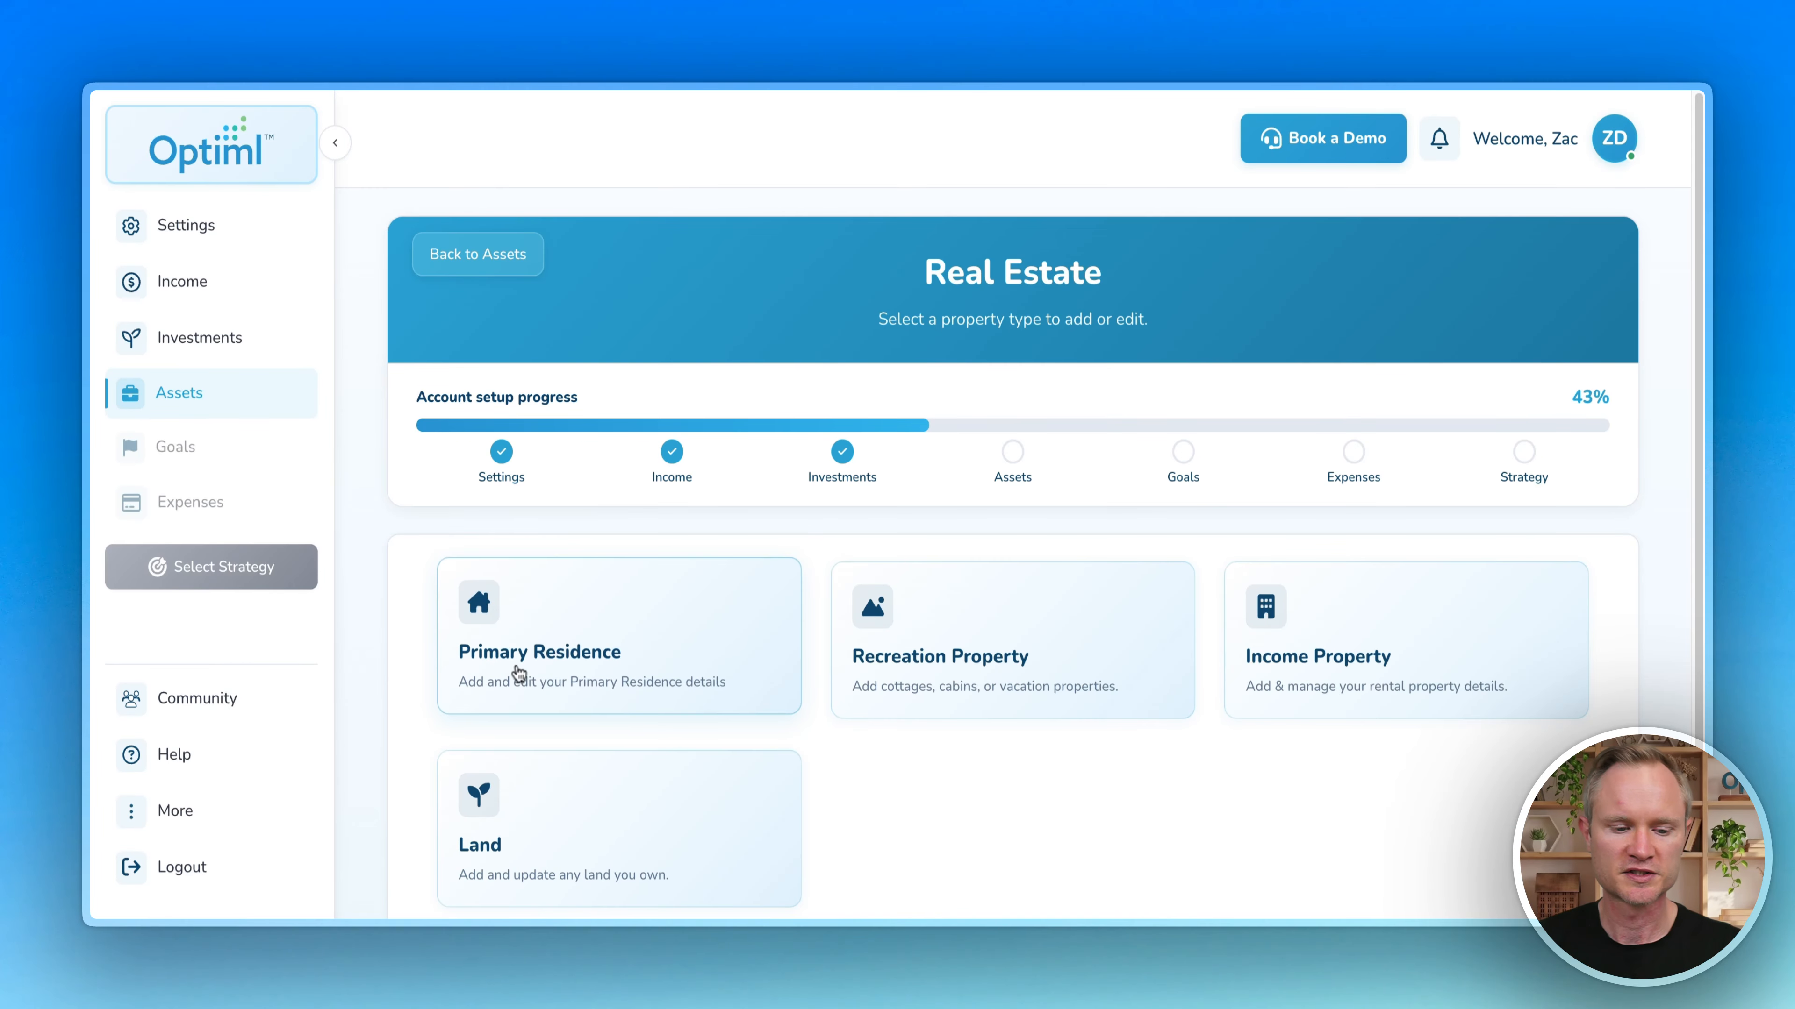
left_click(552, 626)
scroll(565, 608, "down", 3)
left_click(580, 478)
type("1000000")
key("Tab")
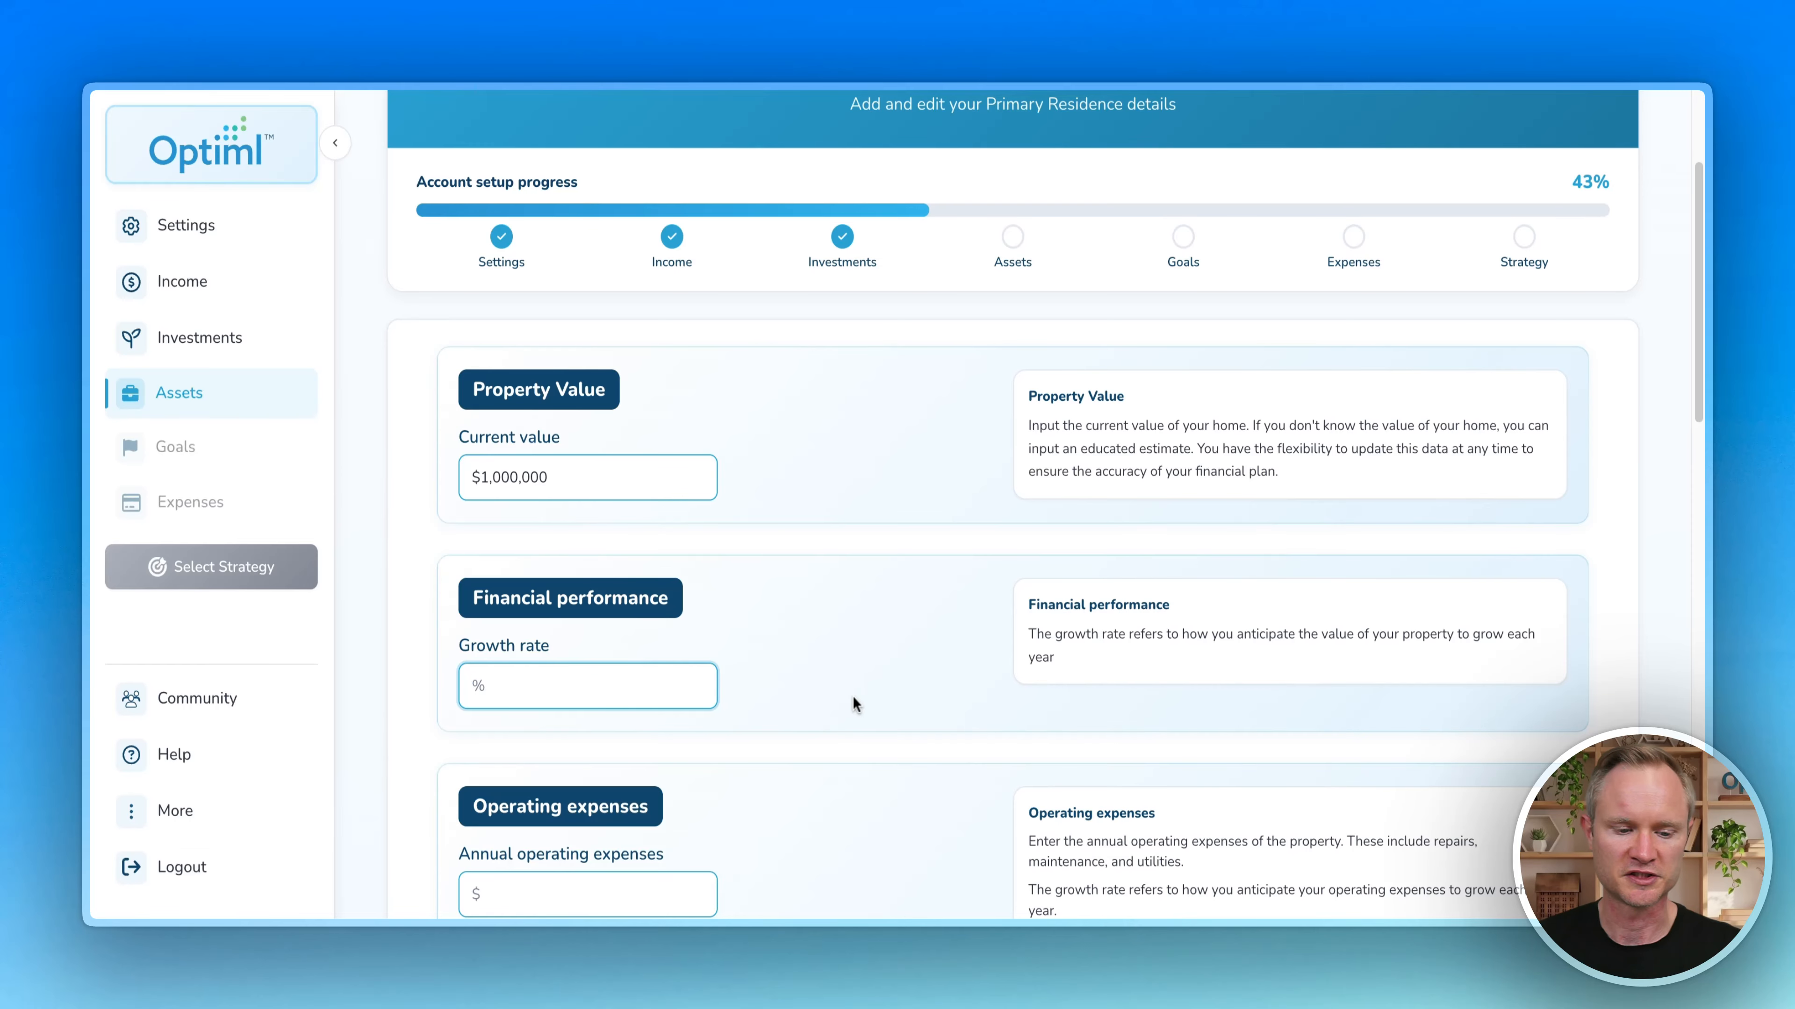
type("2")
left_click(825, 682)
Step: Enter $10,000 operating expenses and $7,500 insurance, each growing at 2%
scroll(834, 601, "down", 5)
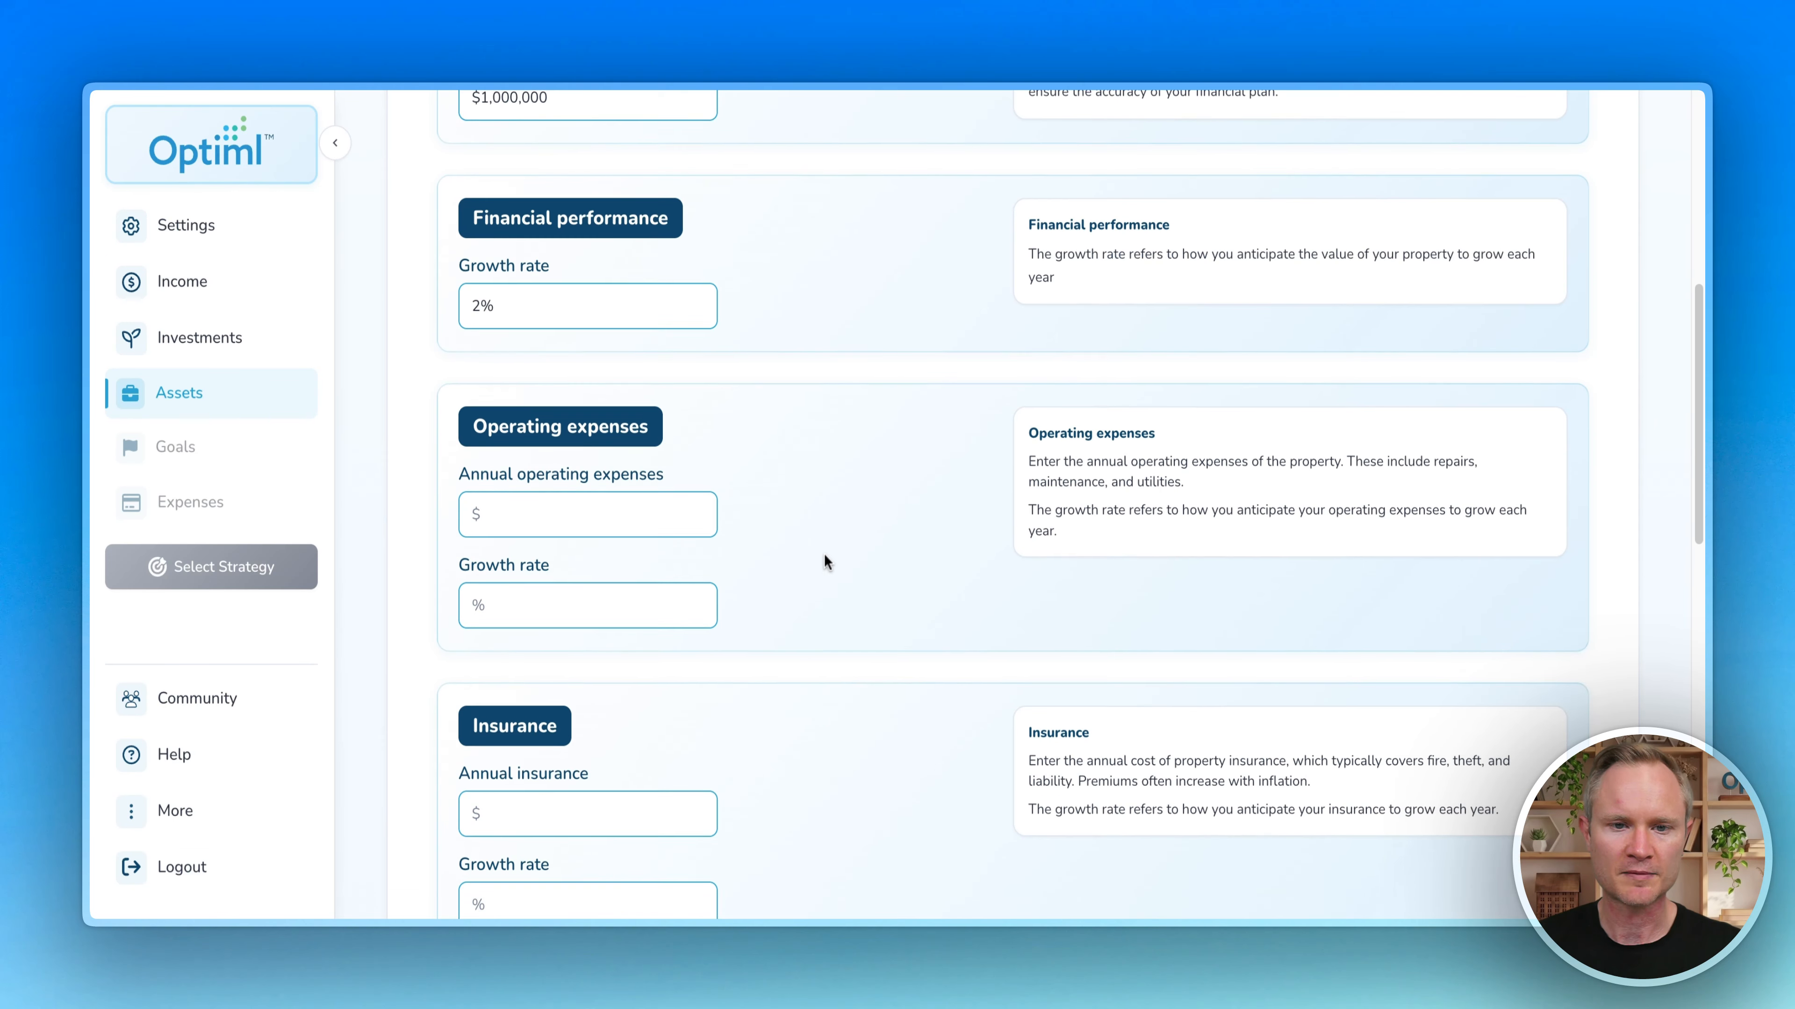
scroll(823, 555, "down", 2)
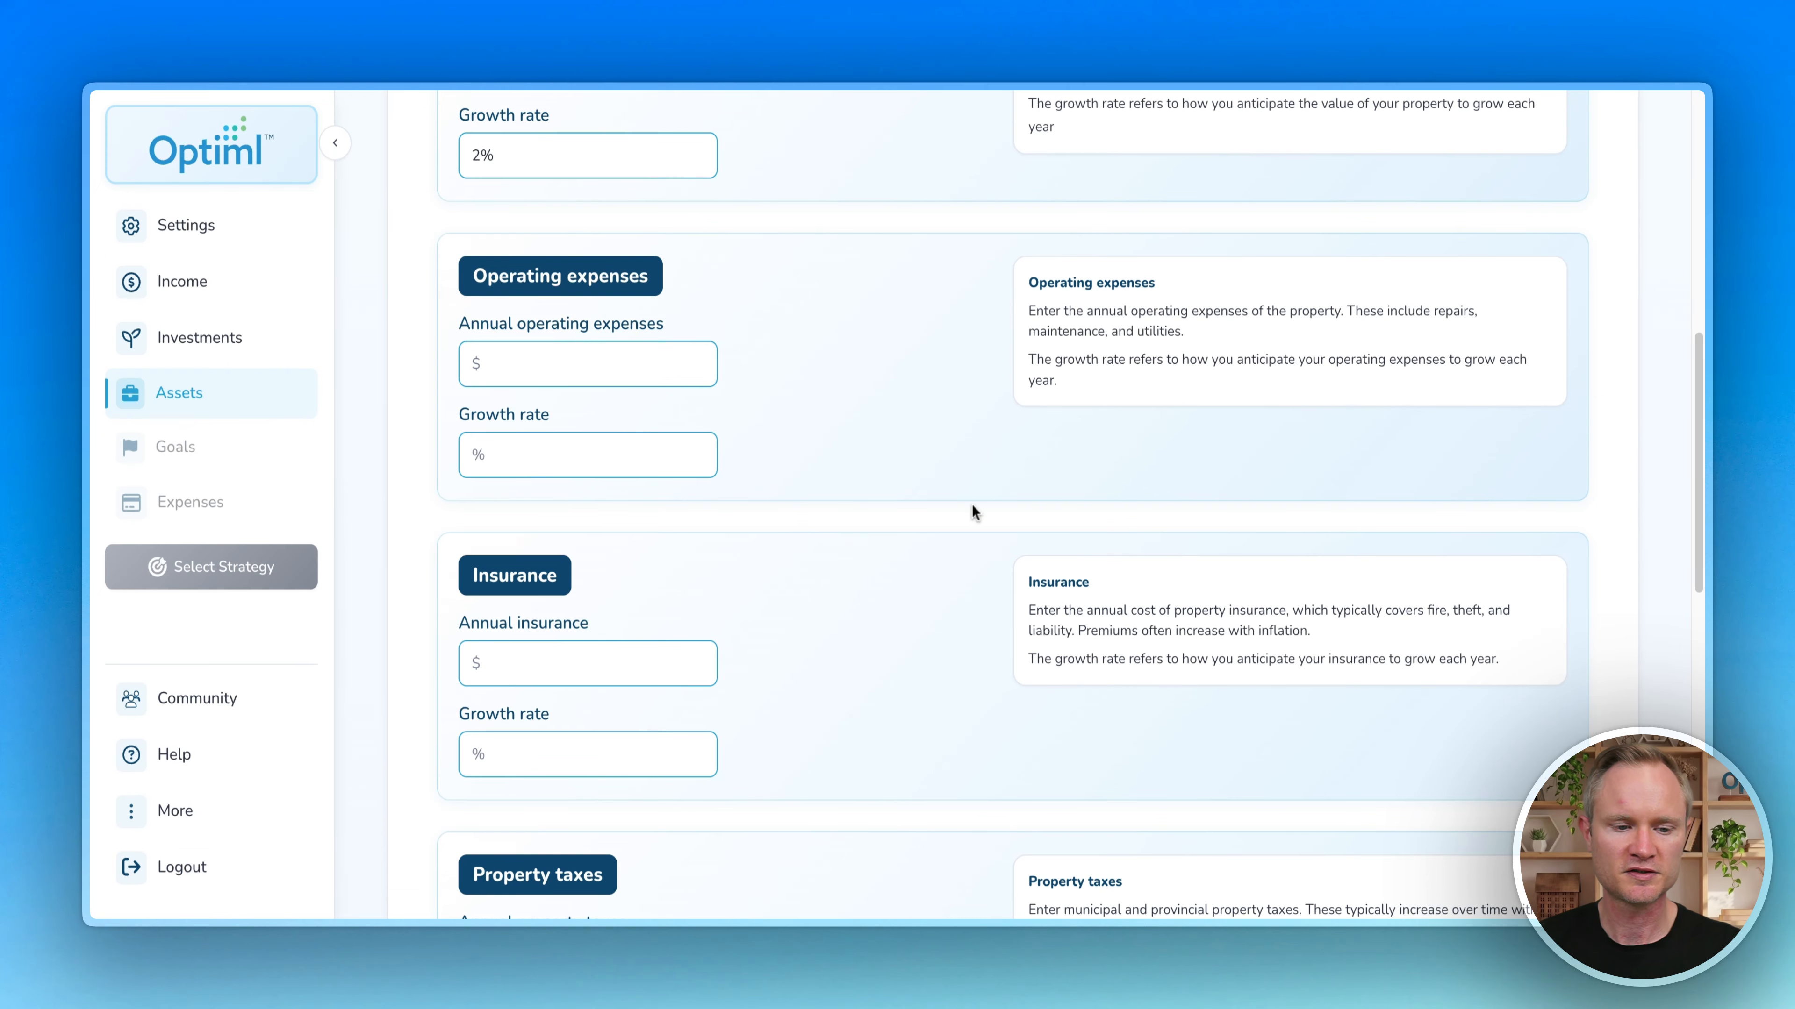
left_click(586, 357)
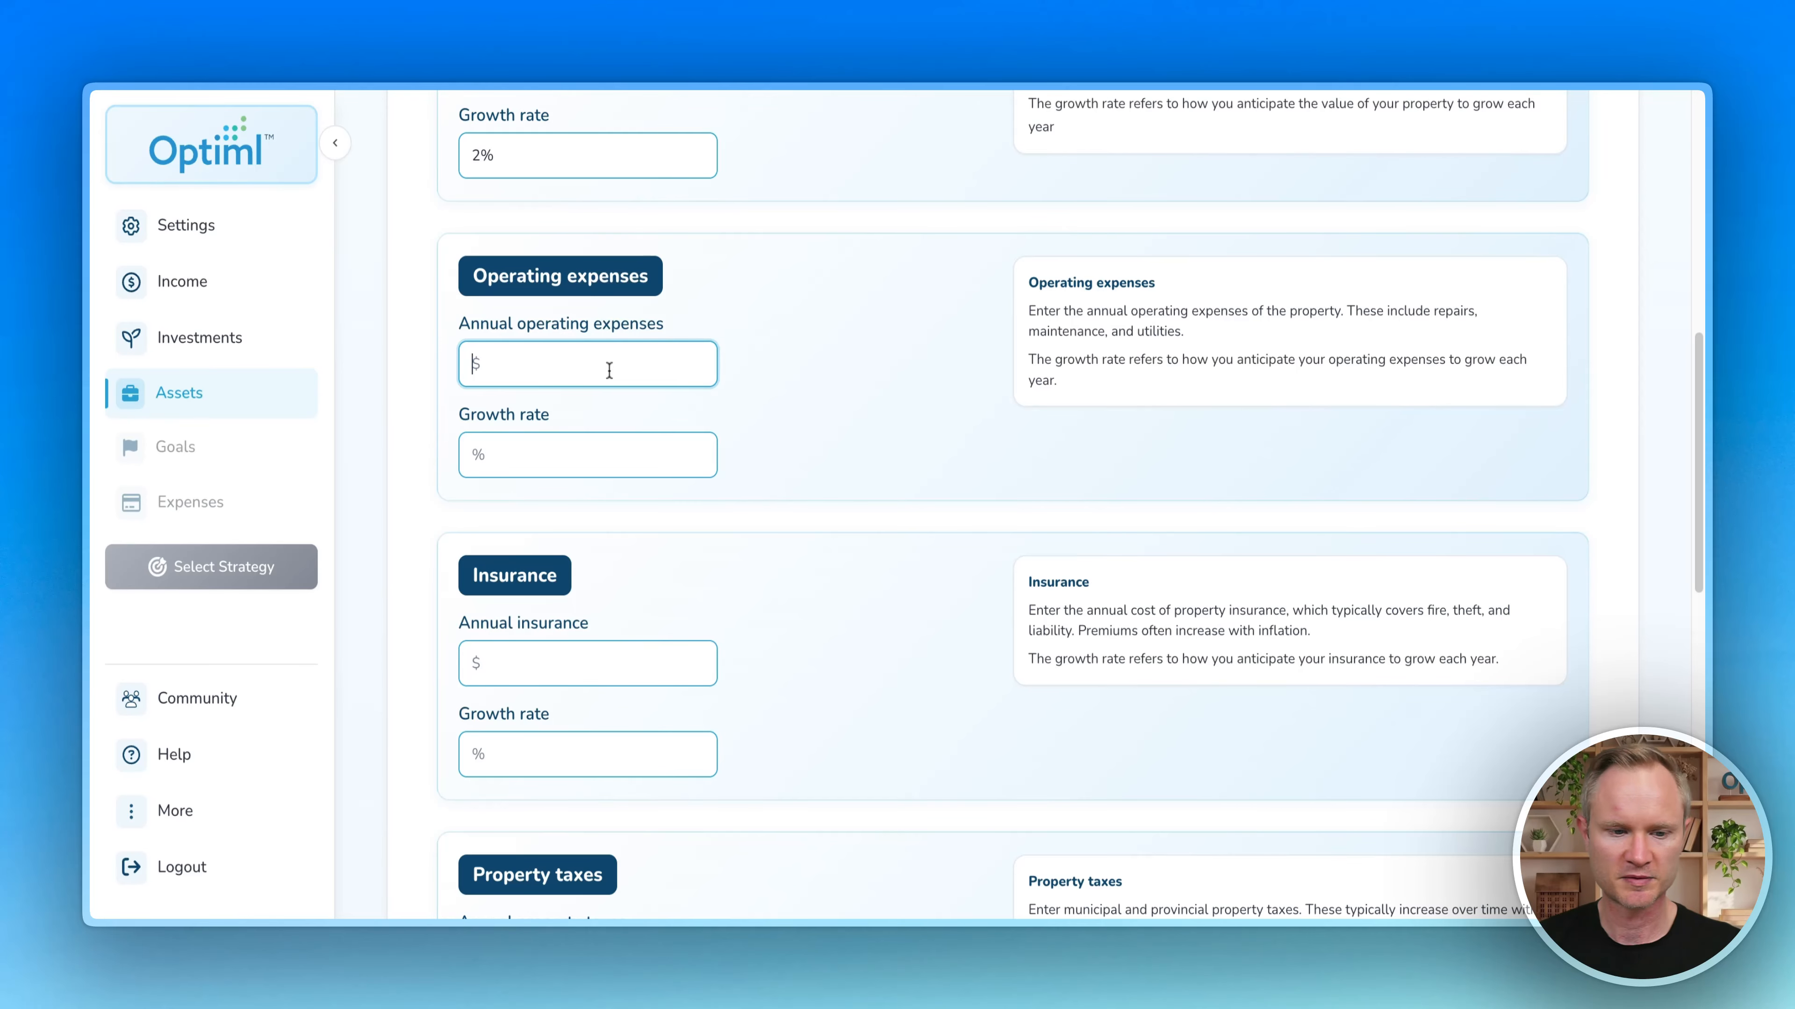
type("10,000")
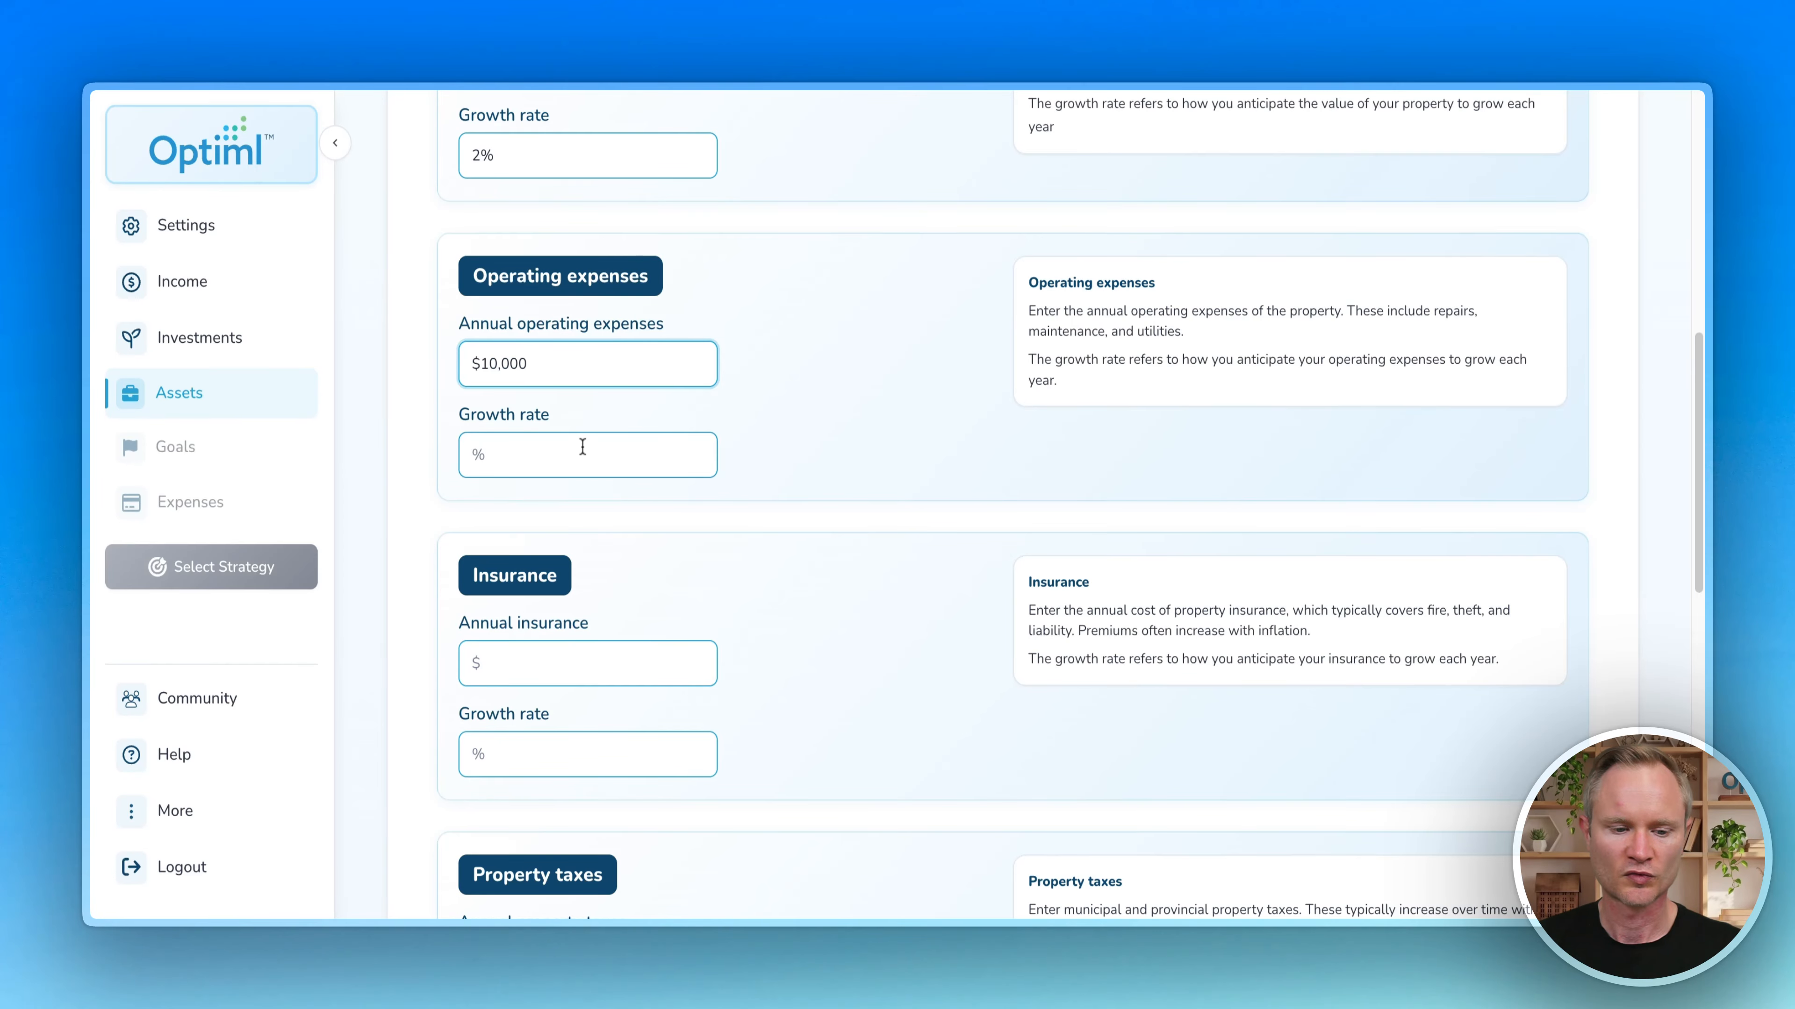
left_click(583, 447)
type("2")
scroll(799, 404, "down", 3)
left_click(633, 463)
type("750000")
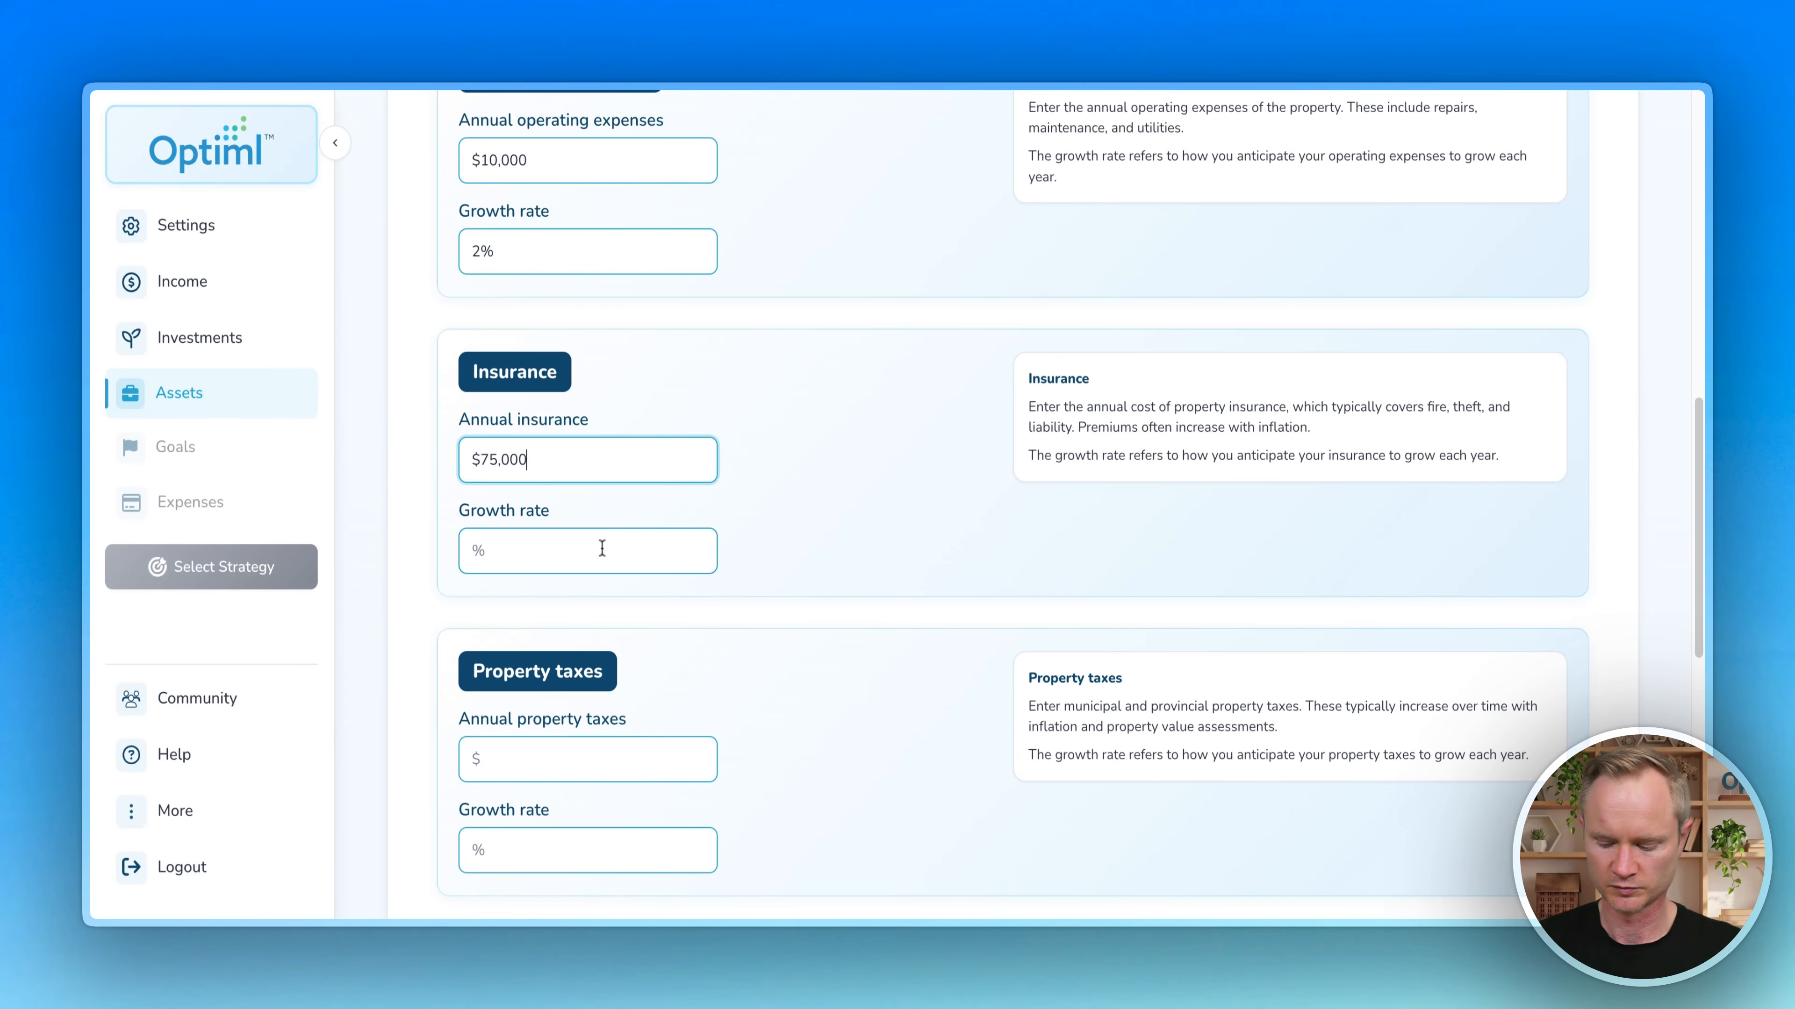
key("BackSpace")
left_click(604, 548)
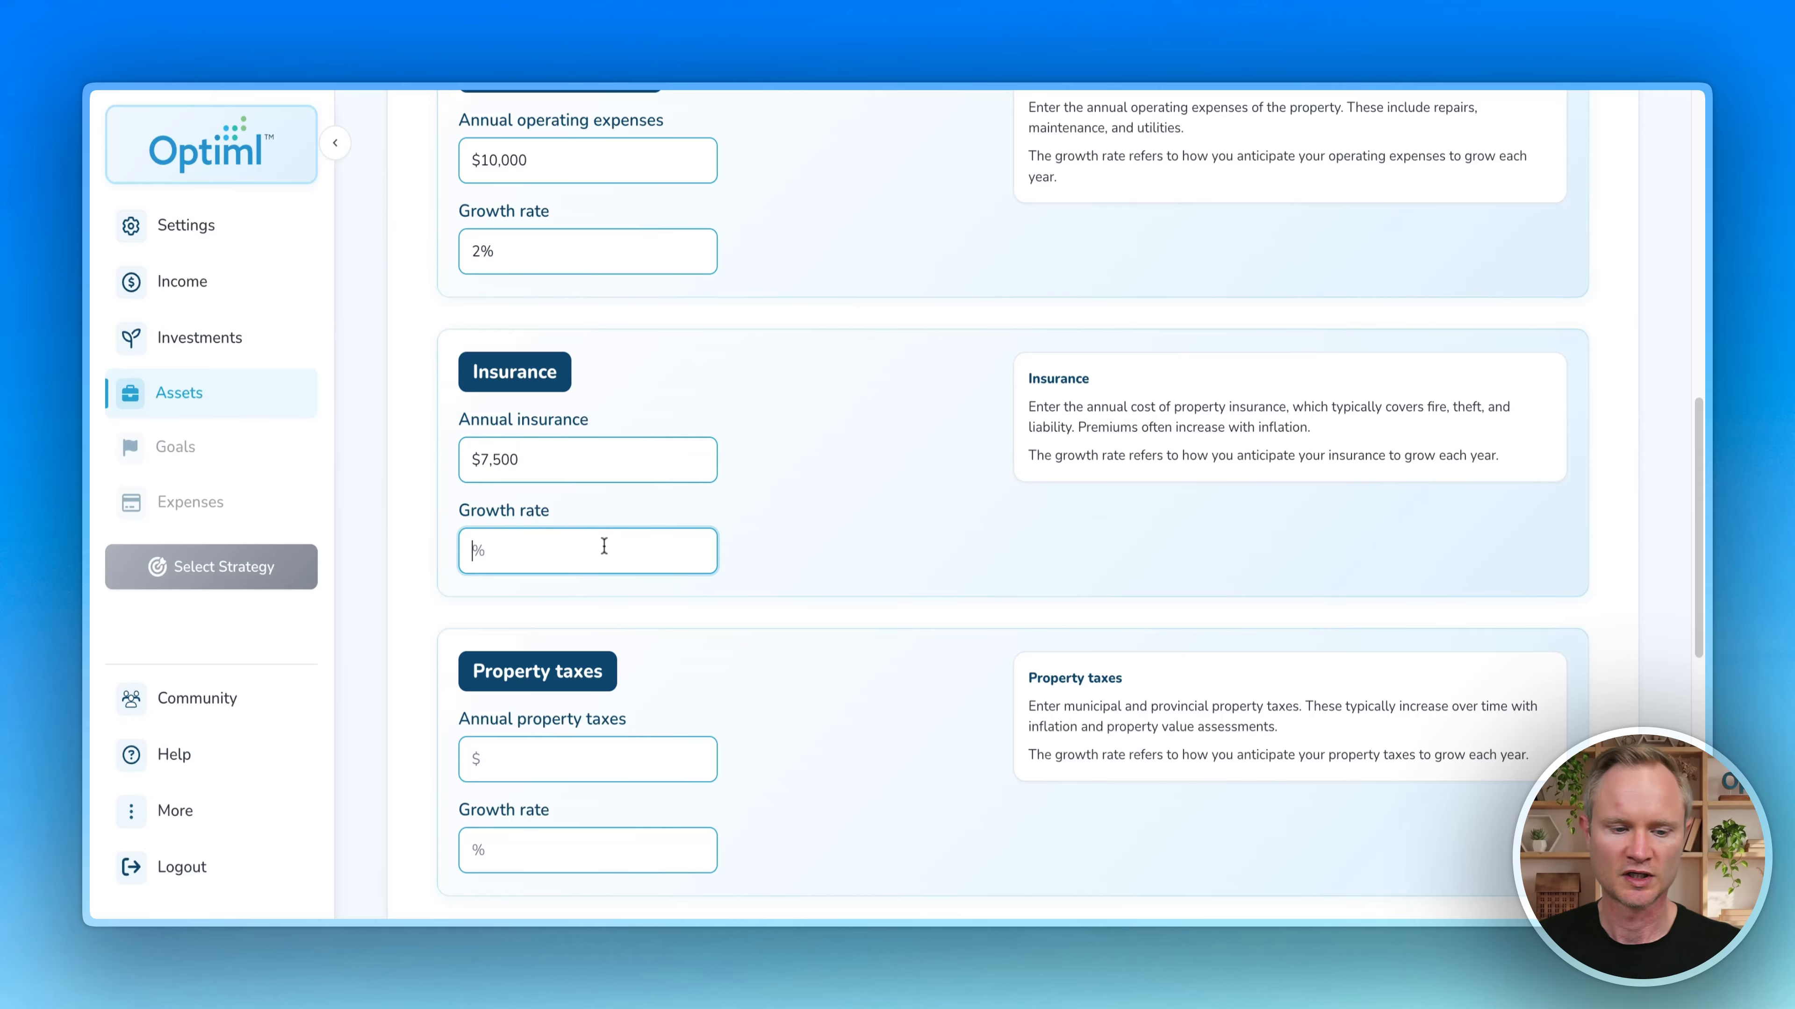
type("2")
Step: Enter $11,000 annual property taxes growing at 3%
scroll(717, 390, "down", 3)
left_click(619, 514)
type("110000")
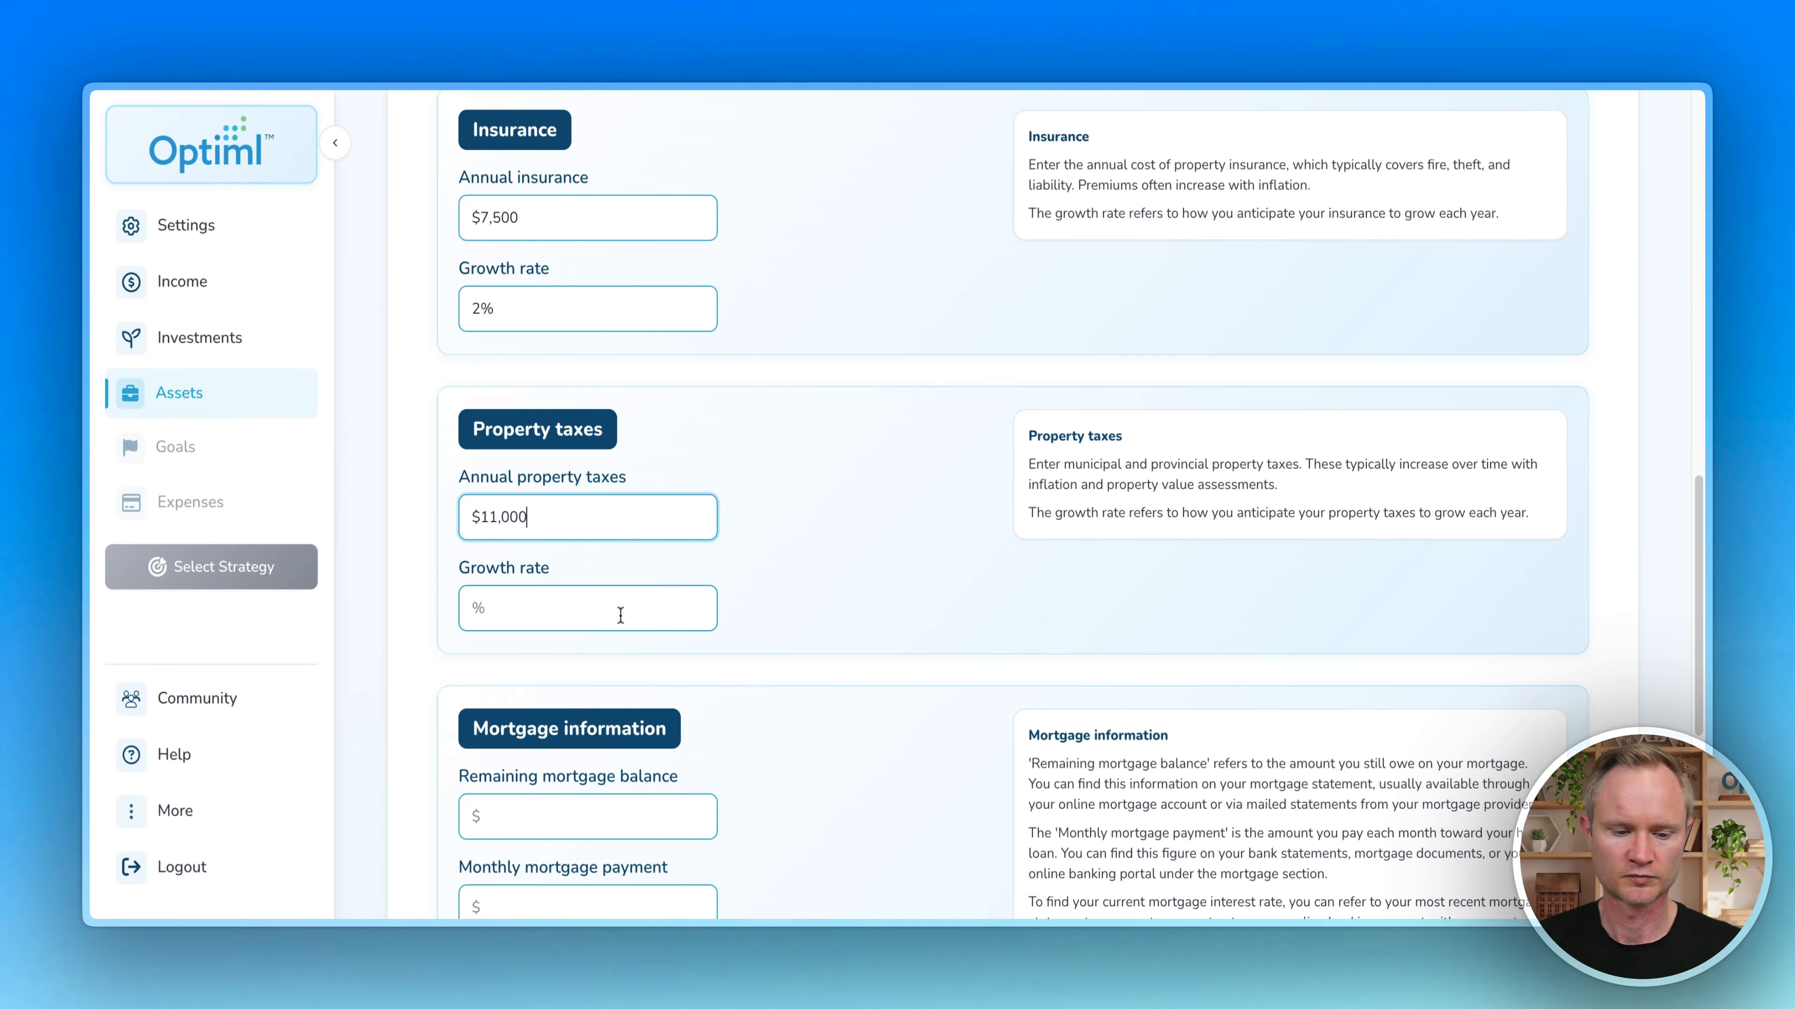
left_click(621, 612)
type("3")
left_click(885, 594)
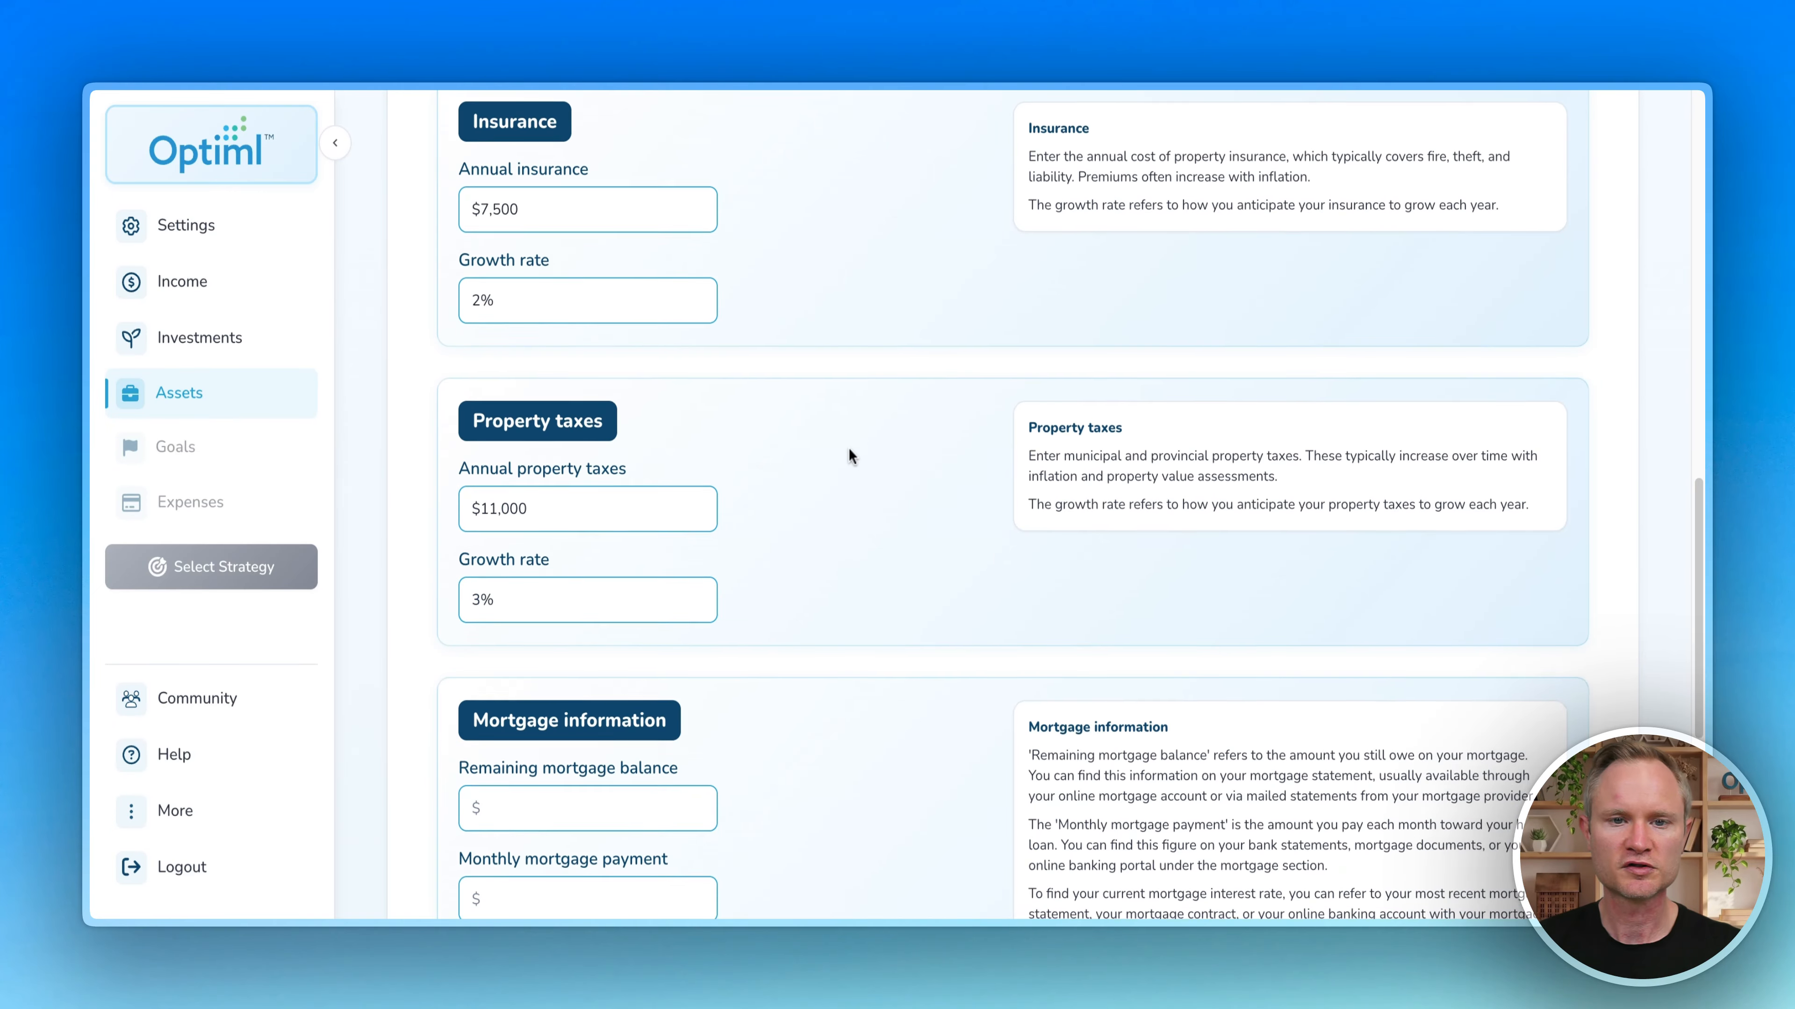
scroll(849, 445, "down", 5)
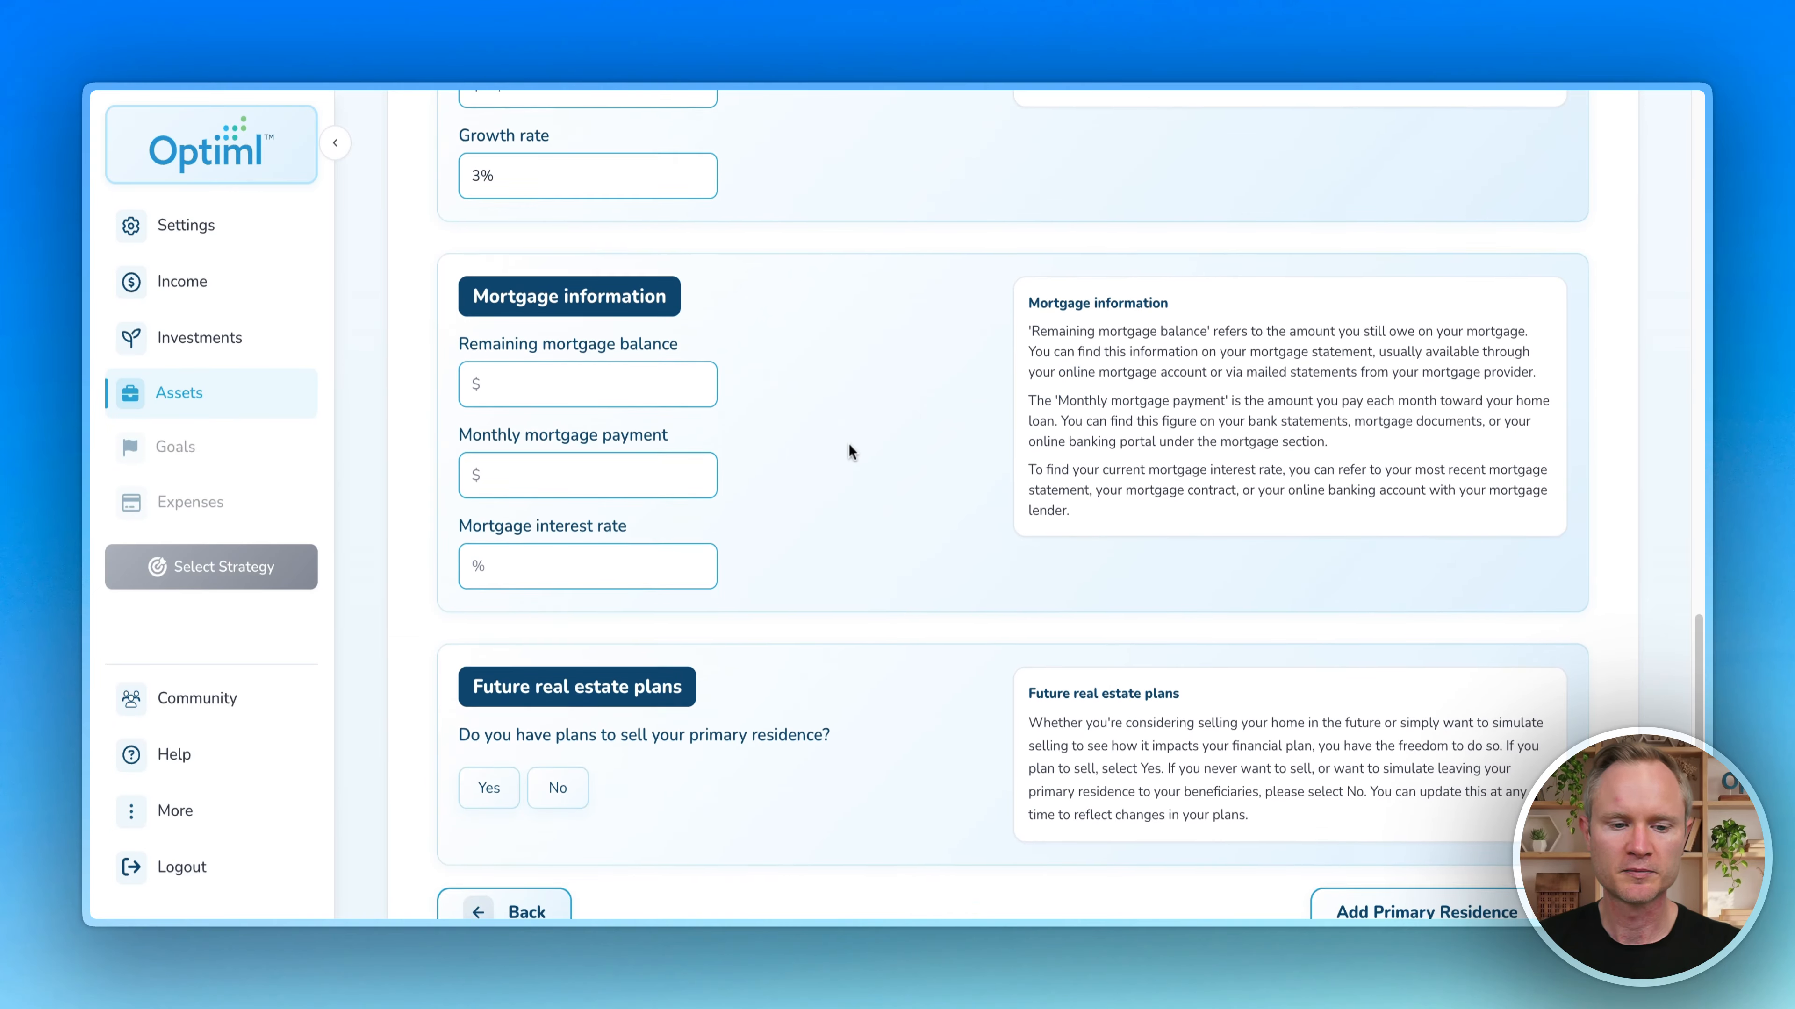
Step: Enter a $500,000 mortgage balance, $4,230 monthly payment and 4.2% interest rate
left_click(580, 380)
type("500,00")
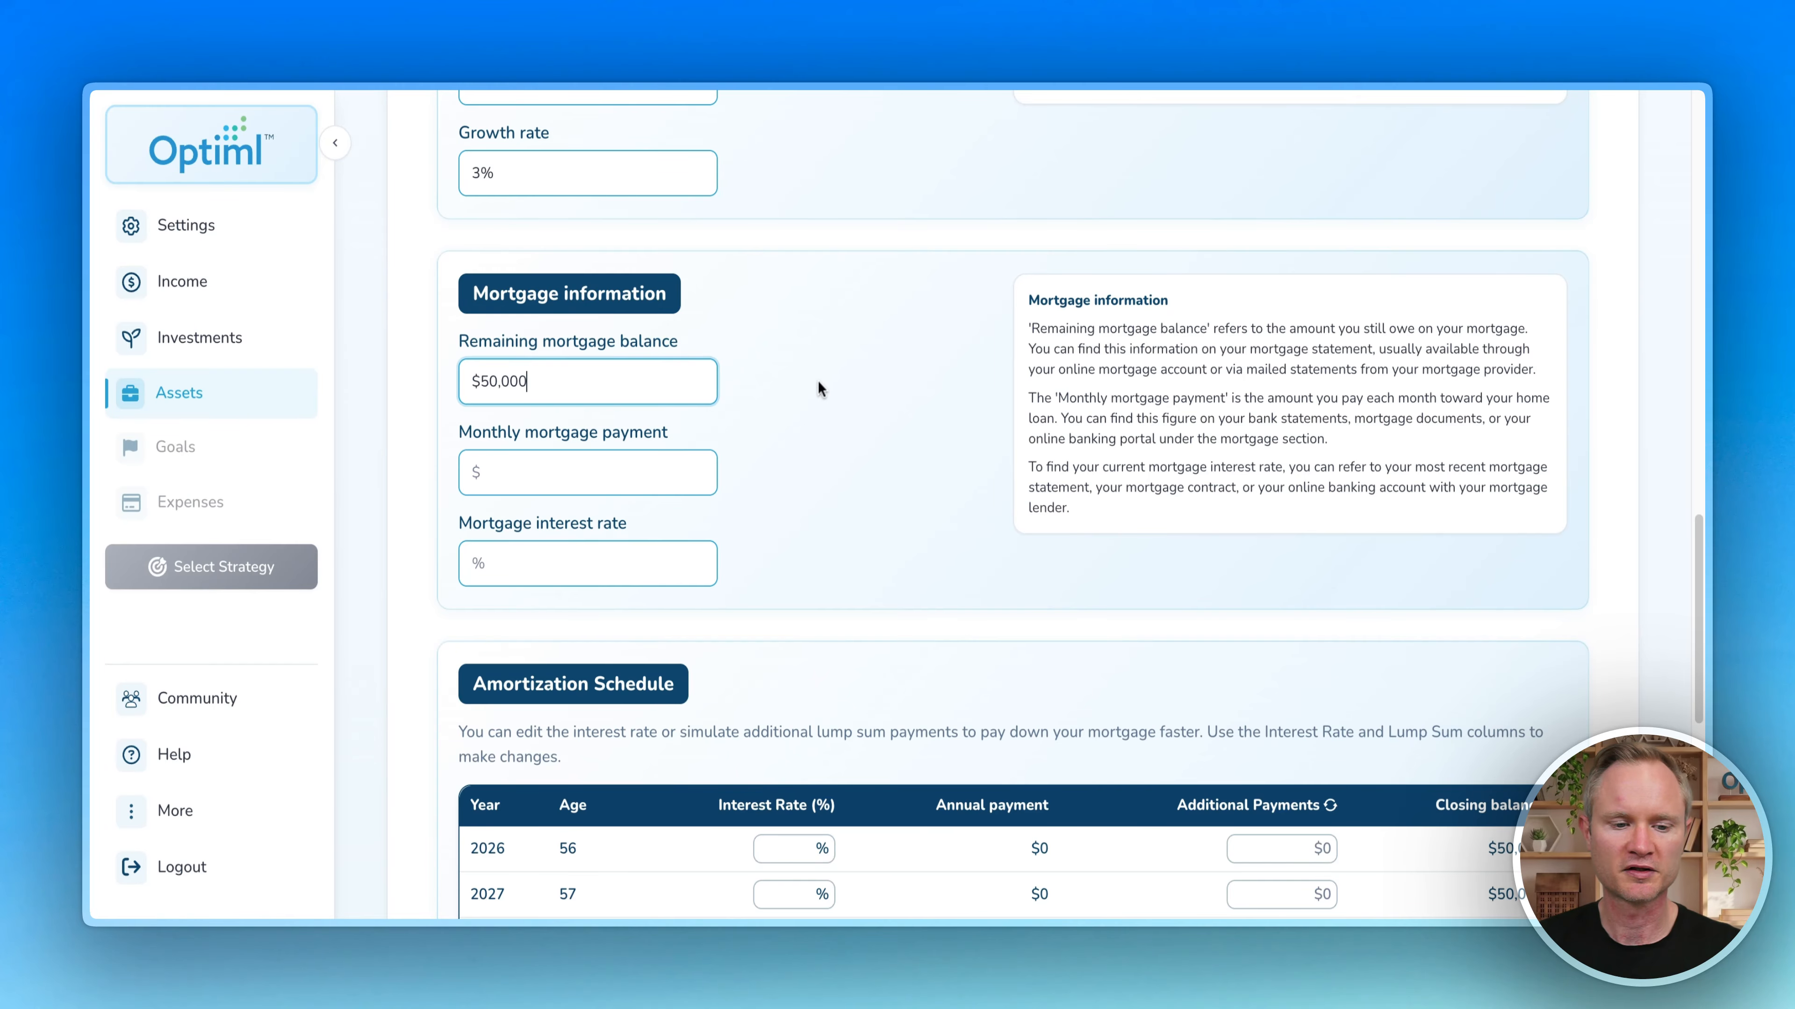
type("0")
left_click(623, 478)
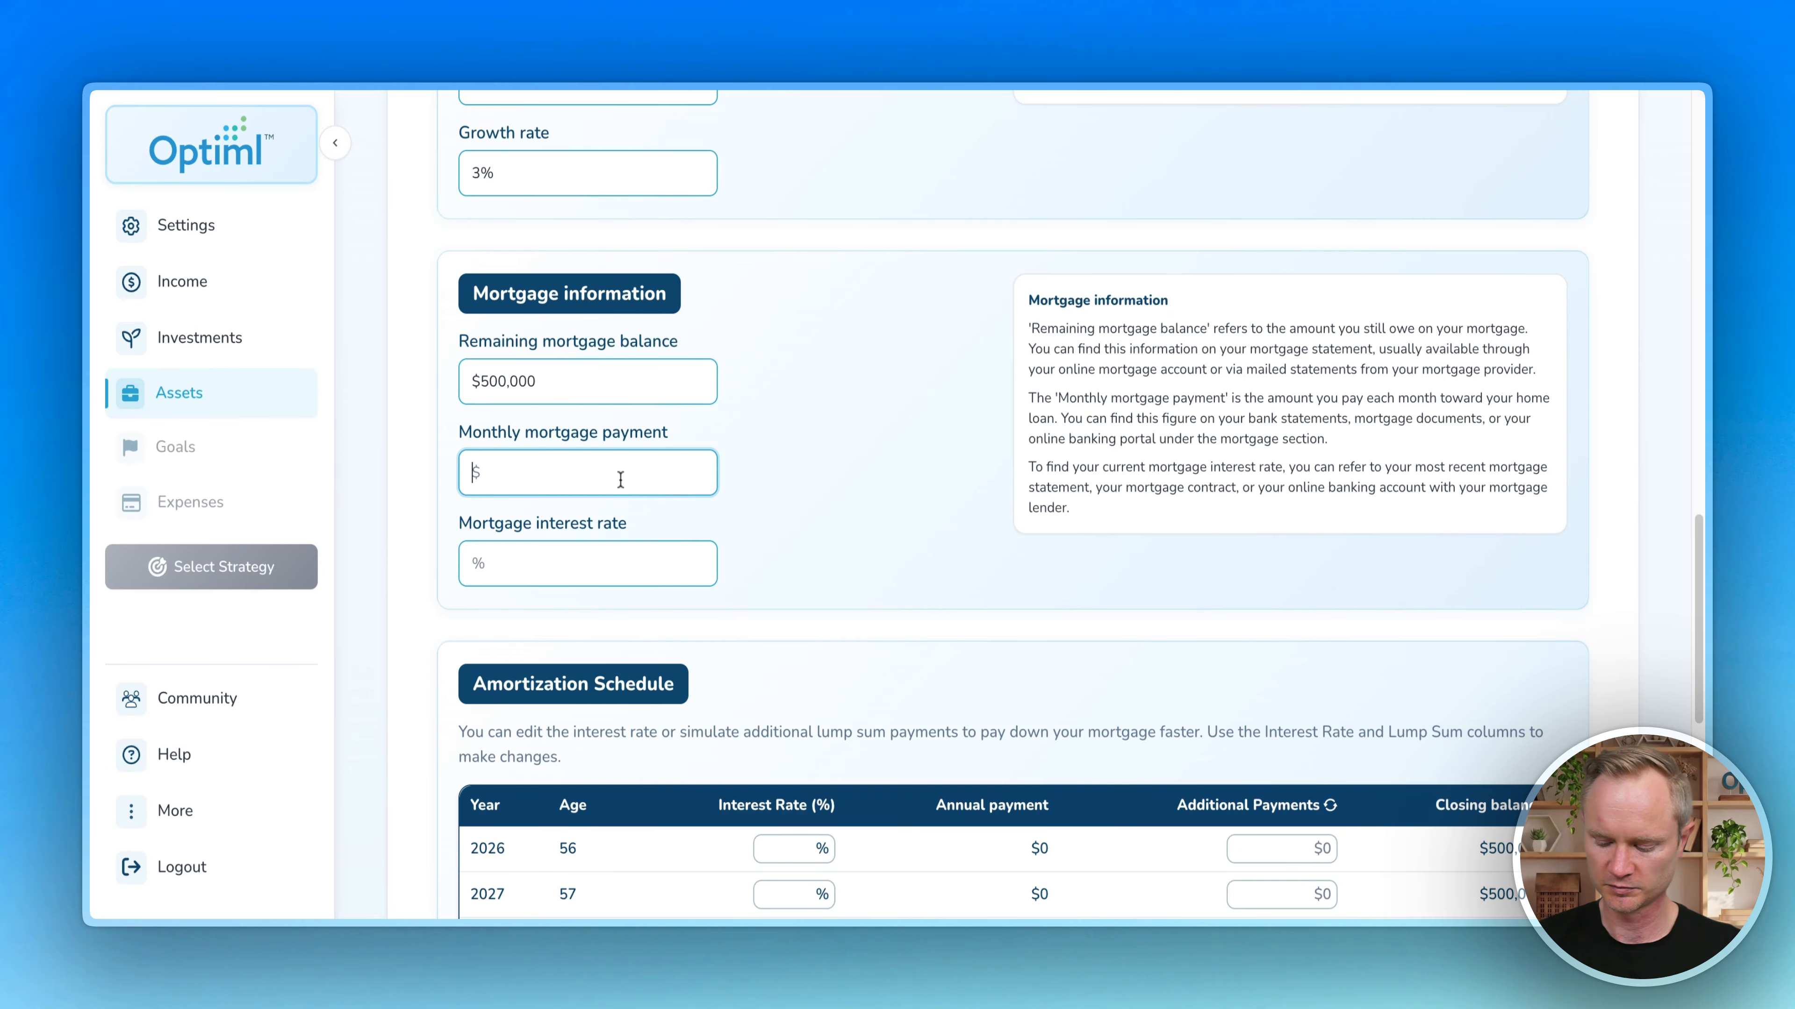
type("4230")
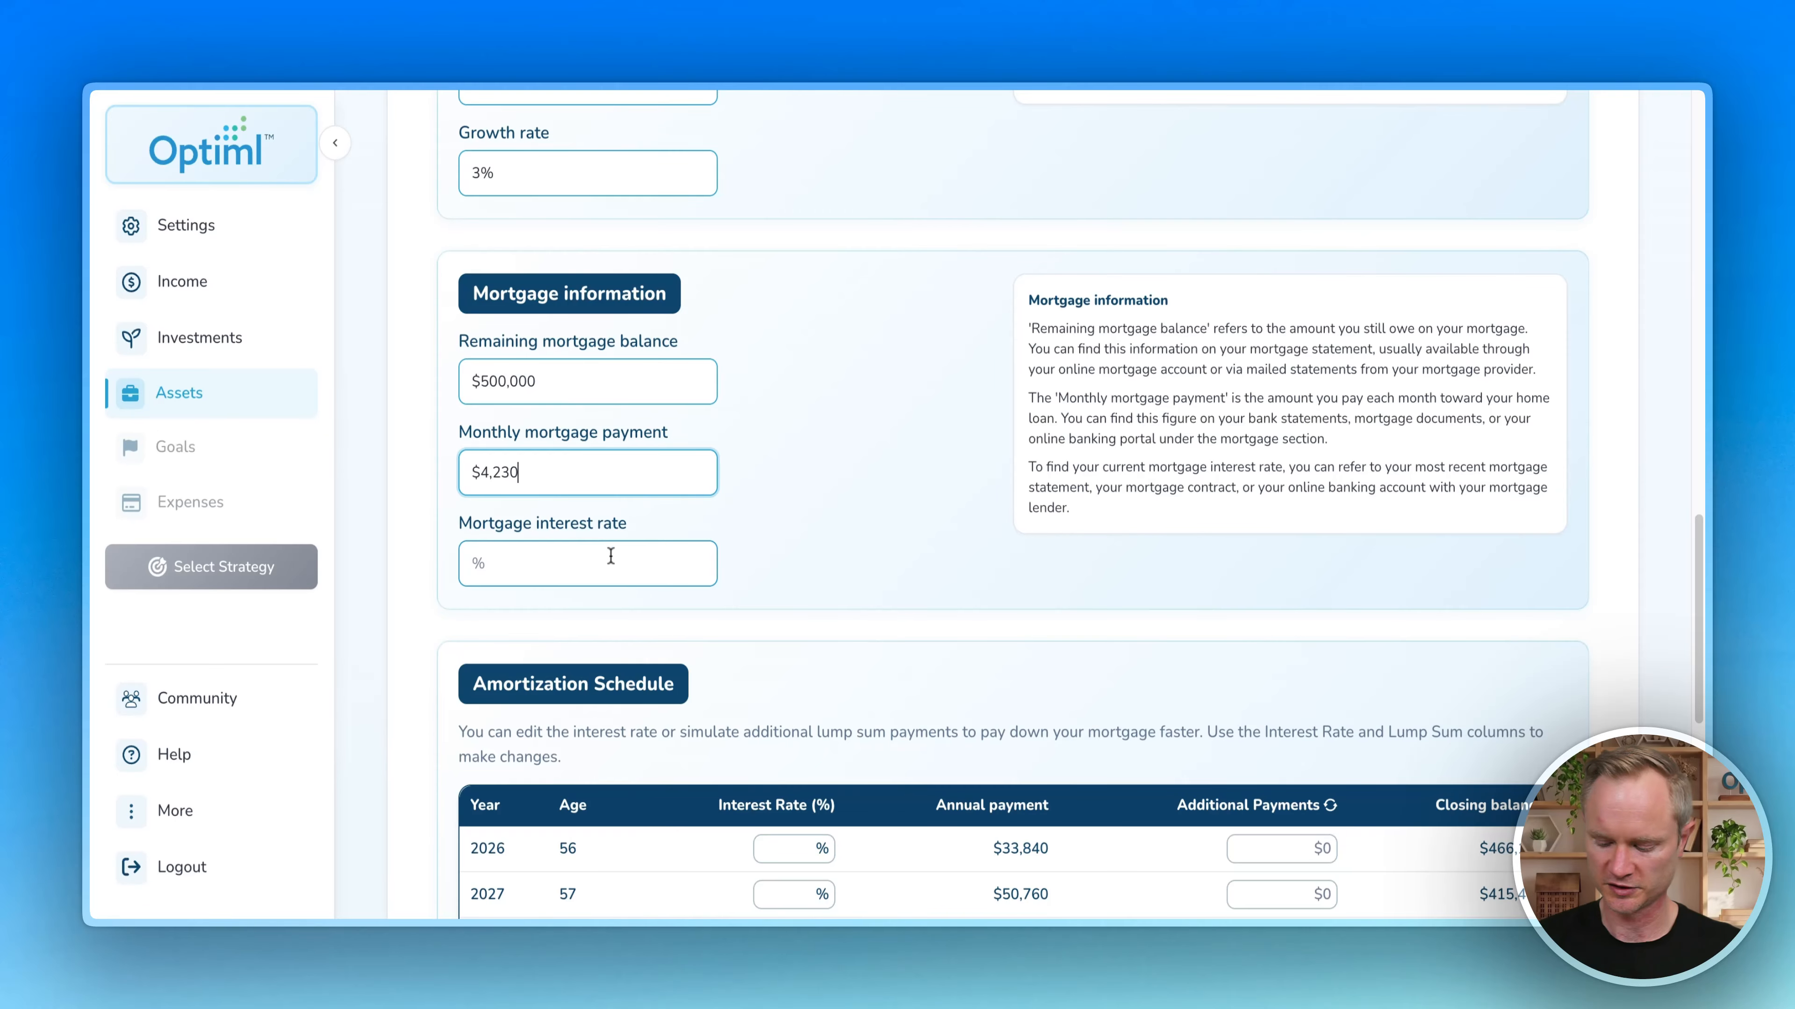
left_click(607, 563)
type("4.2")
left_click(817, 520)
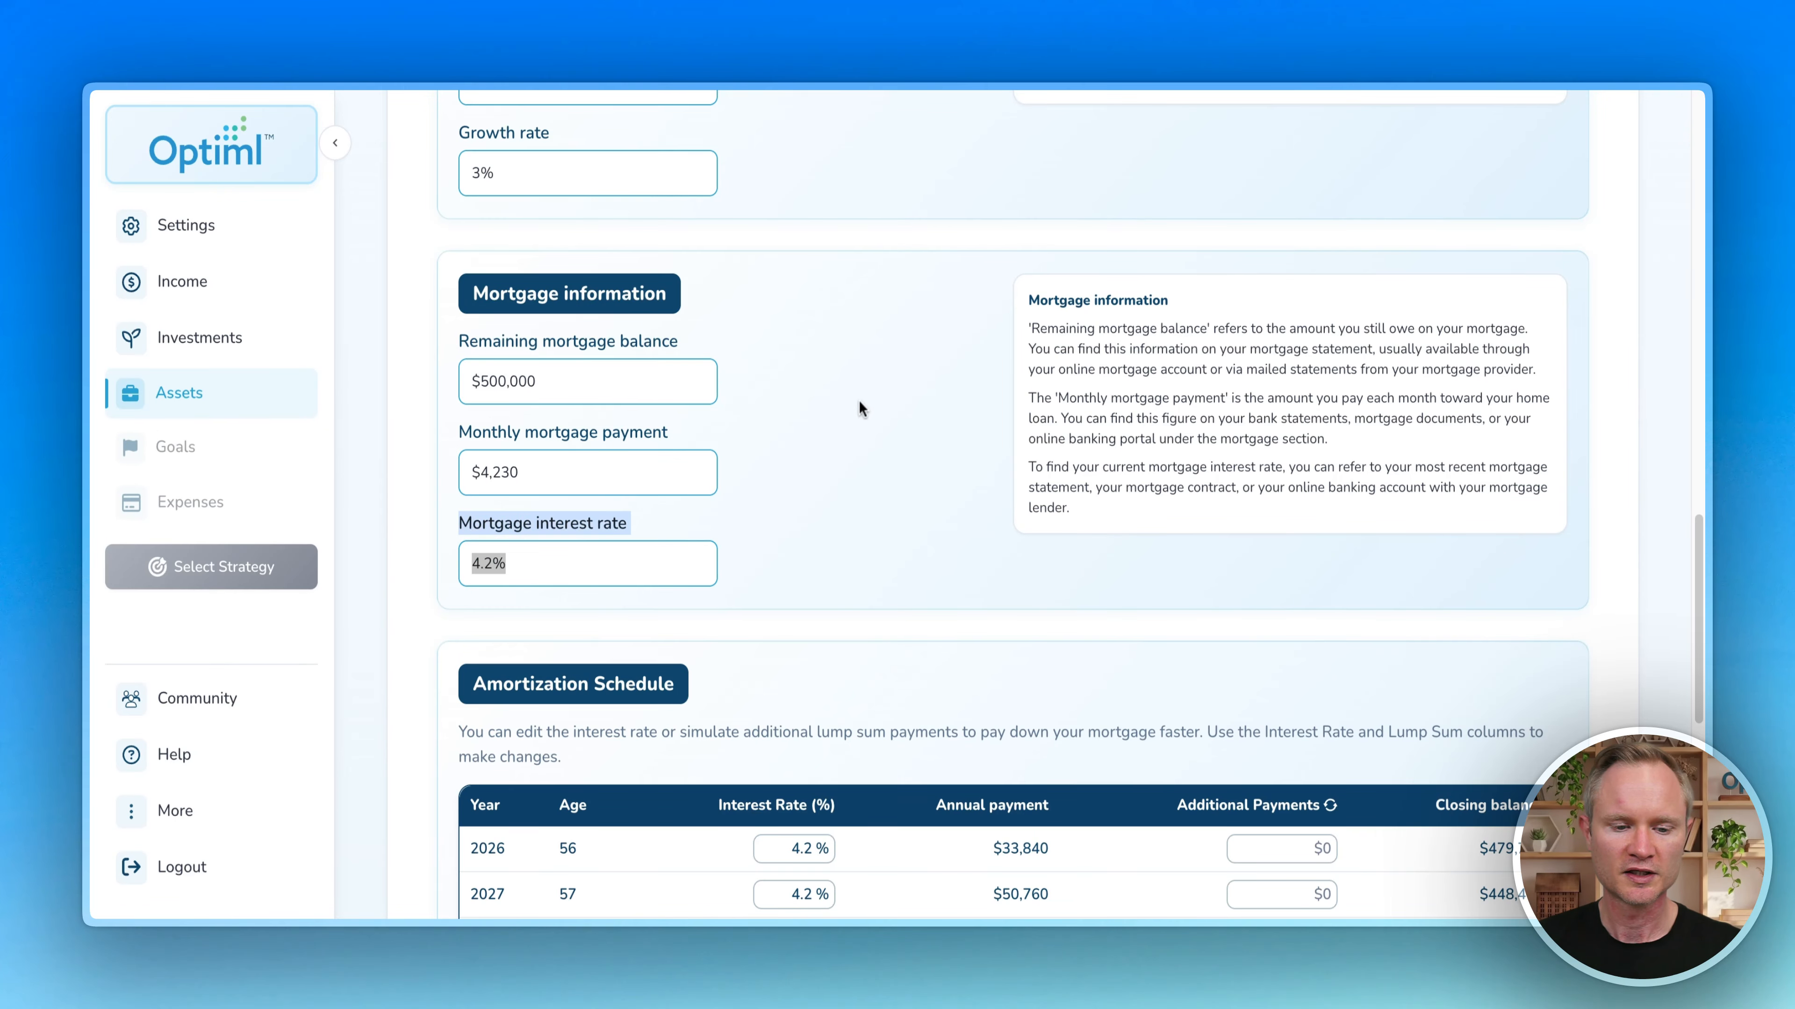
scroll(888, 404, "down", 3)
scroll(889, 407, "down", 6)
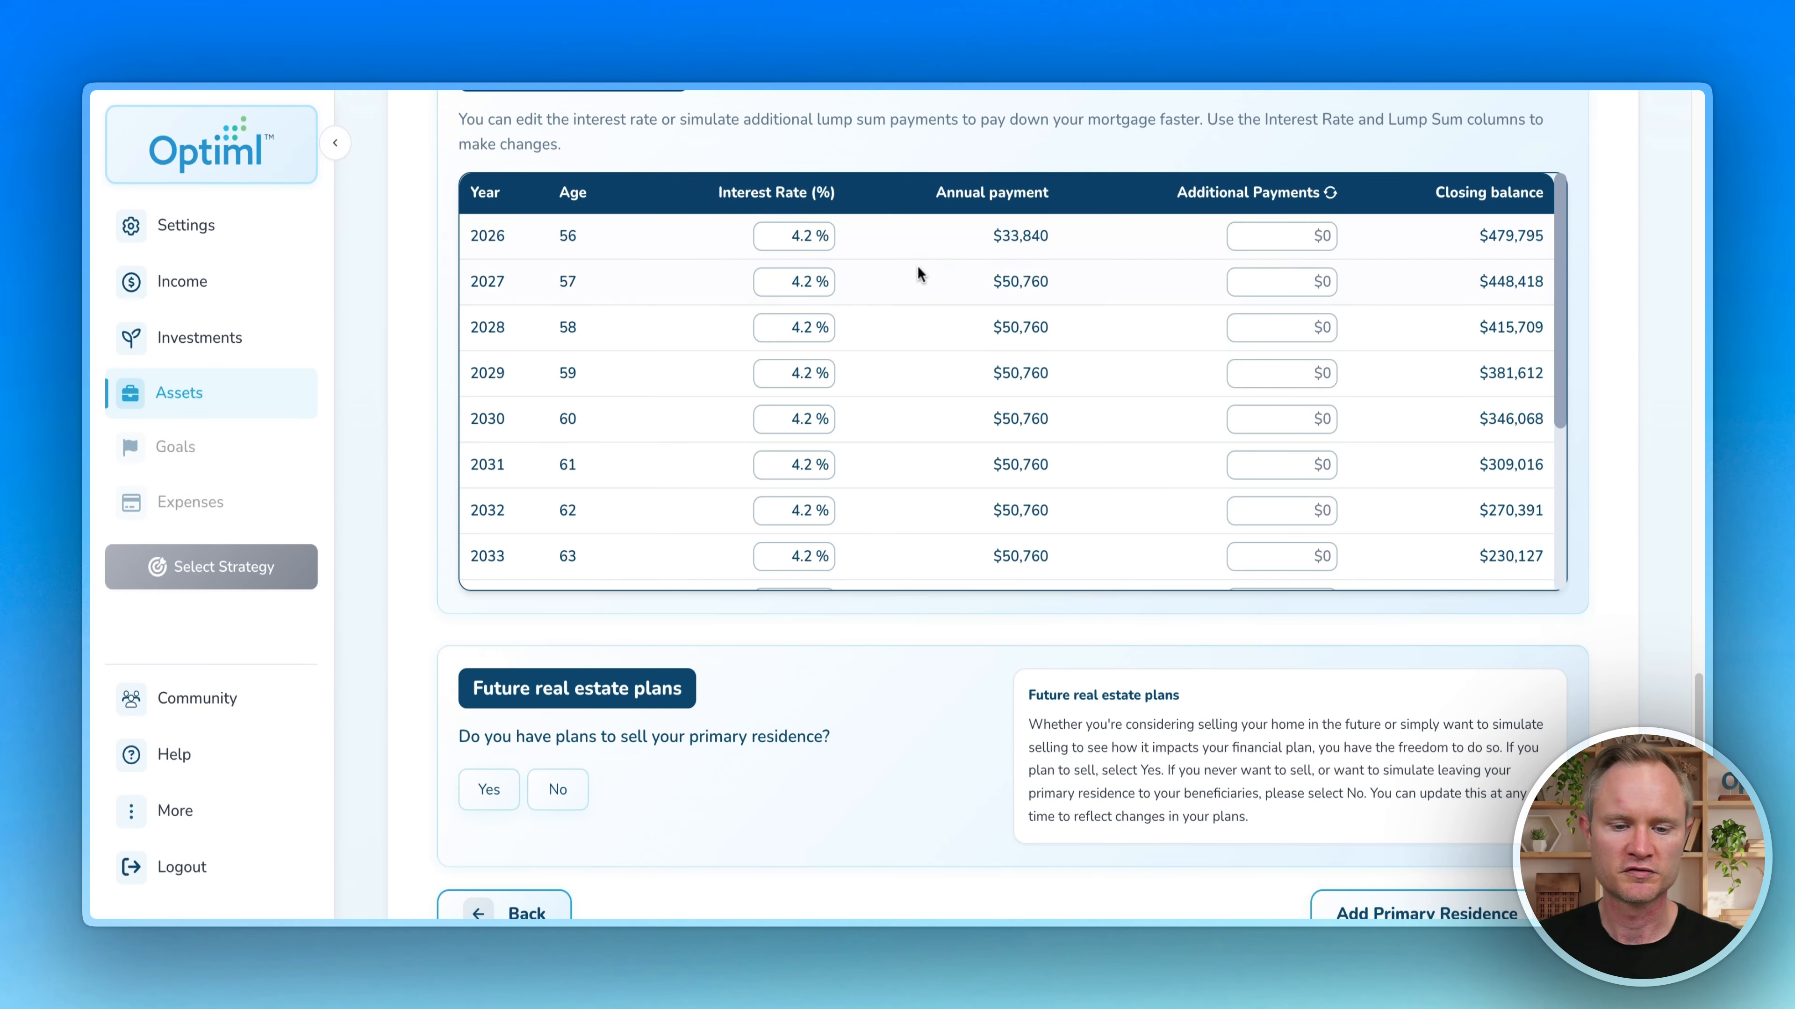
scroll(911, 276, "up", 2)
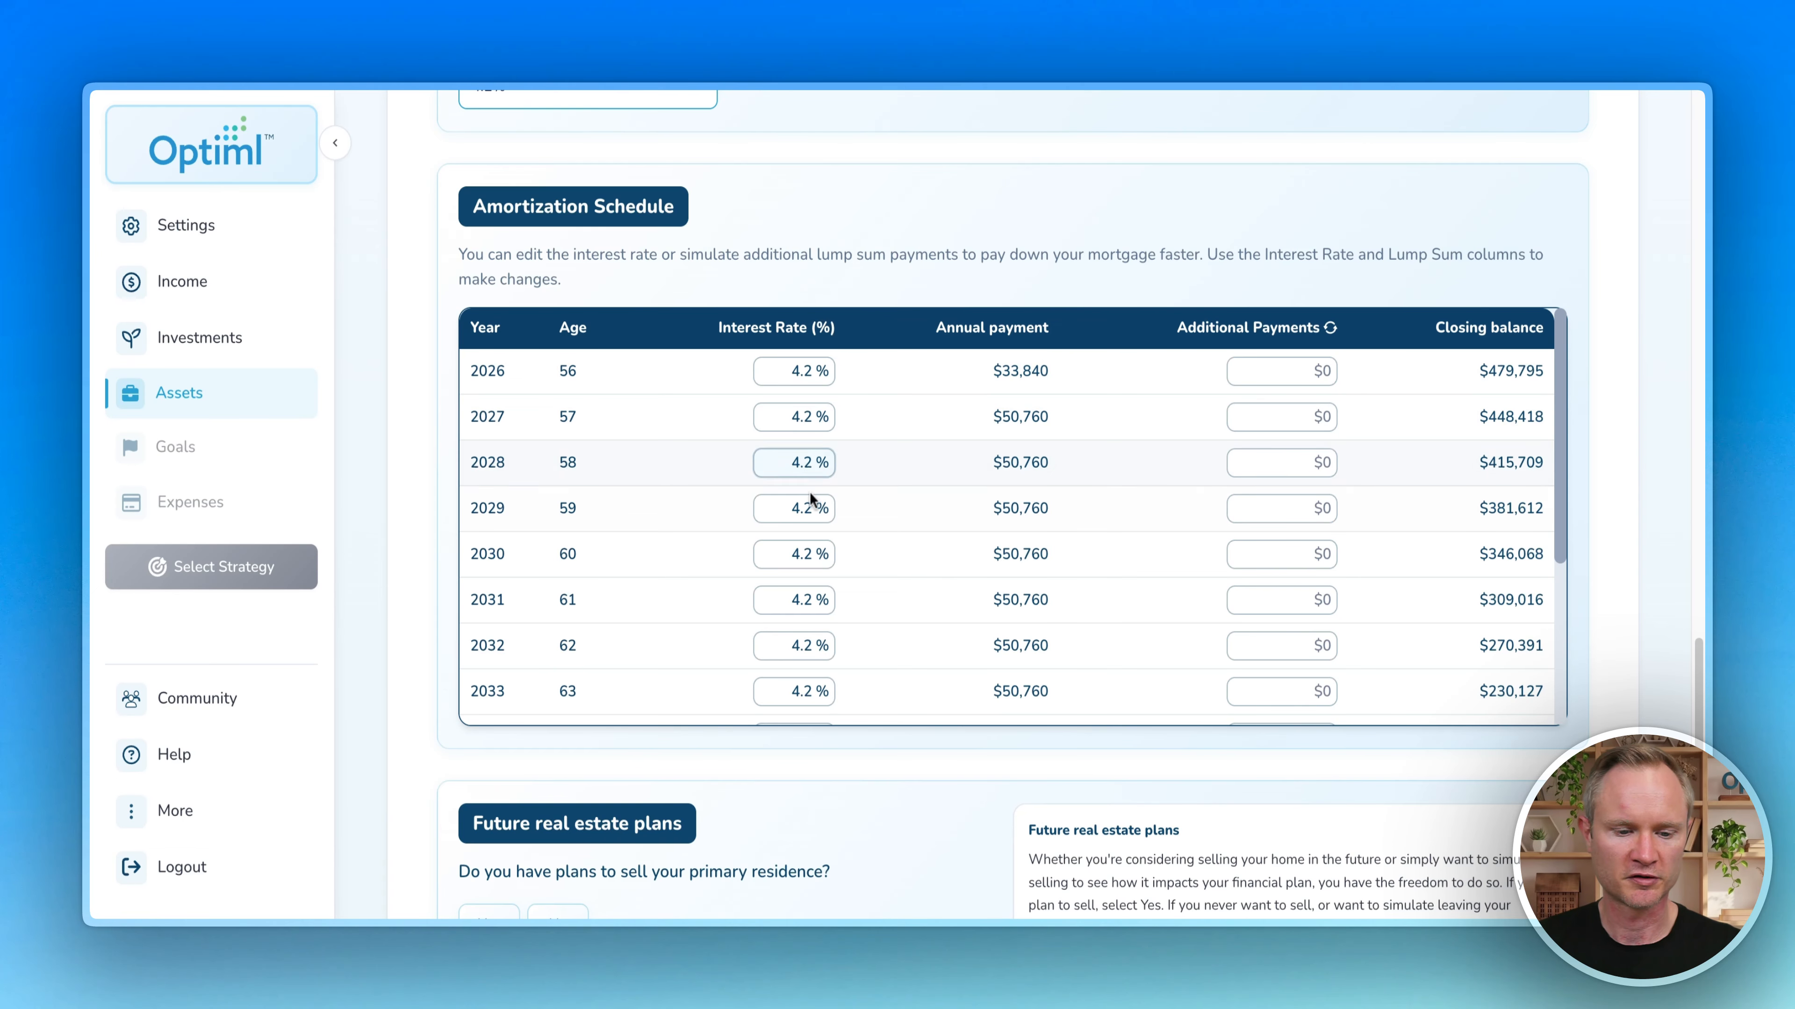
scroll(770, 520, "down", 3)
scroll(777, 540, "up", 3)
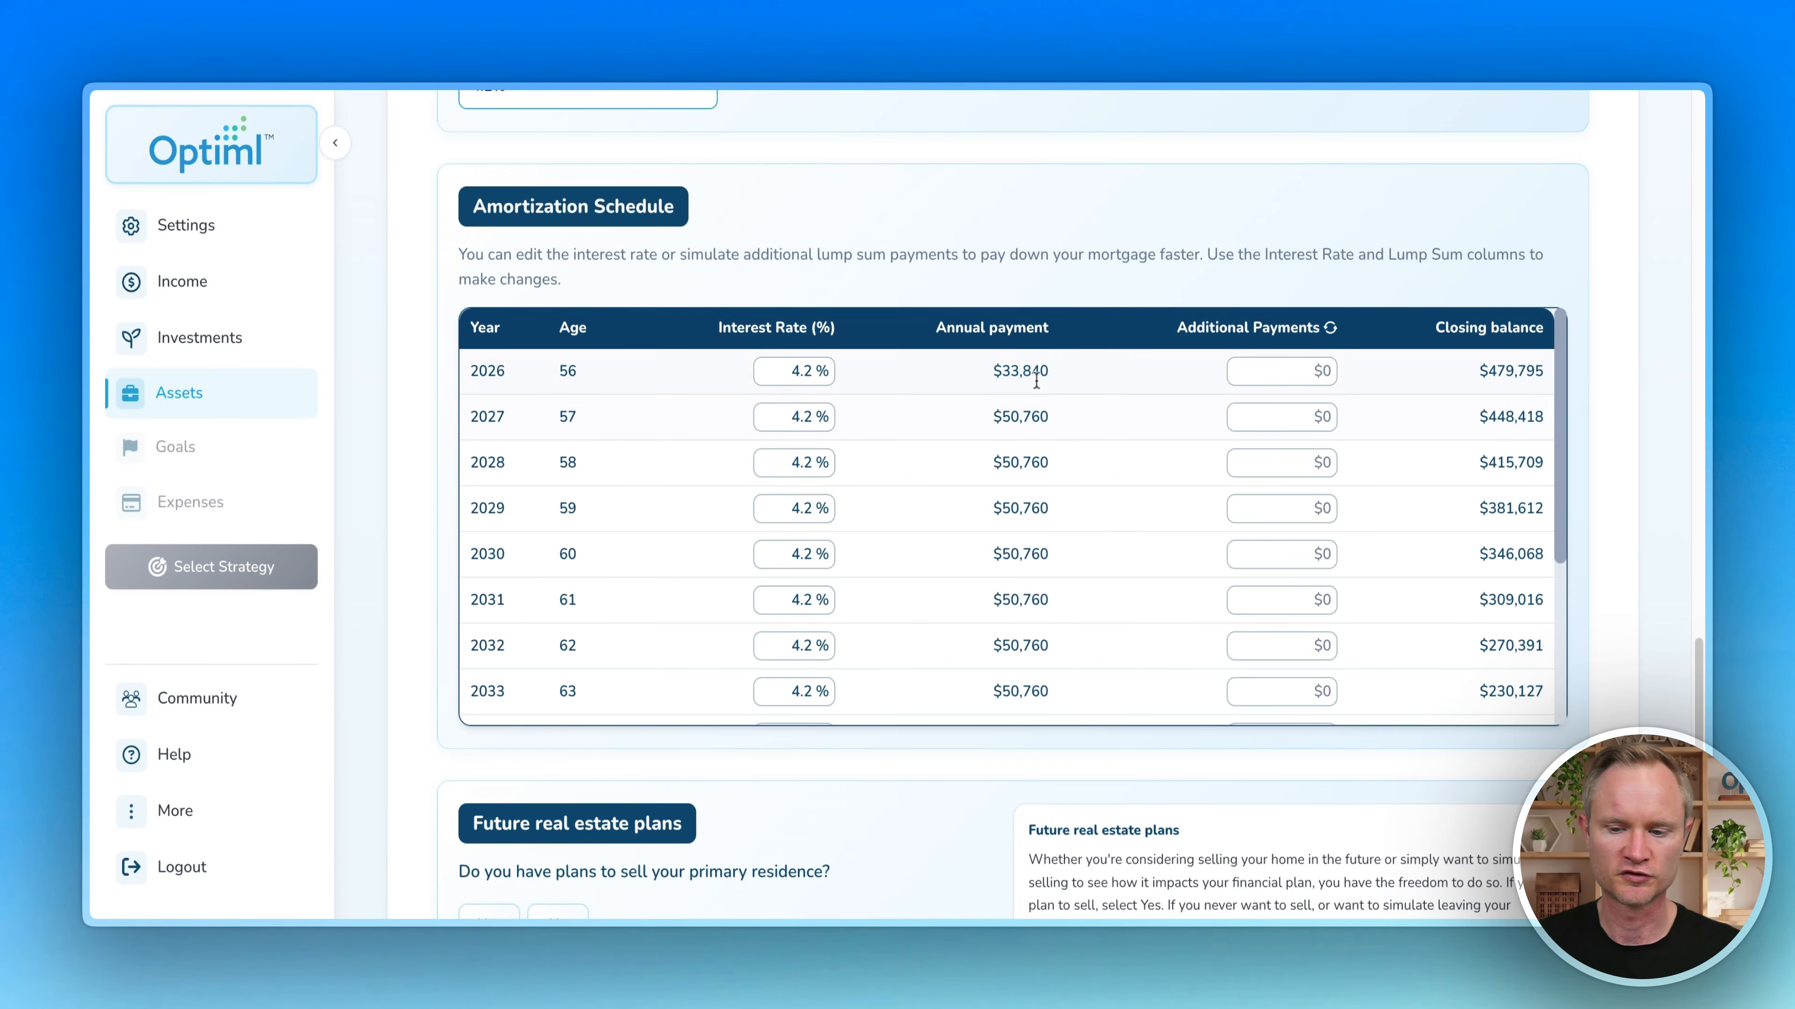
Step: Add a $20,000 additional payment in the 2028 amortization row
left_click(1283, 463)
type("20000")
scroll(1282, 495, "down", 1)
scroll(427, 457, "down", 3)
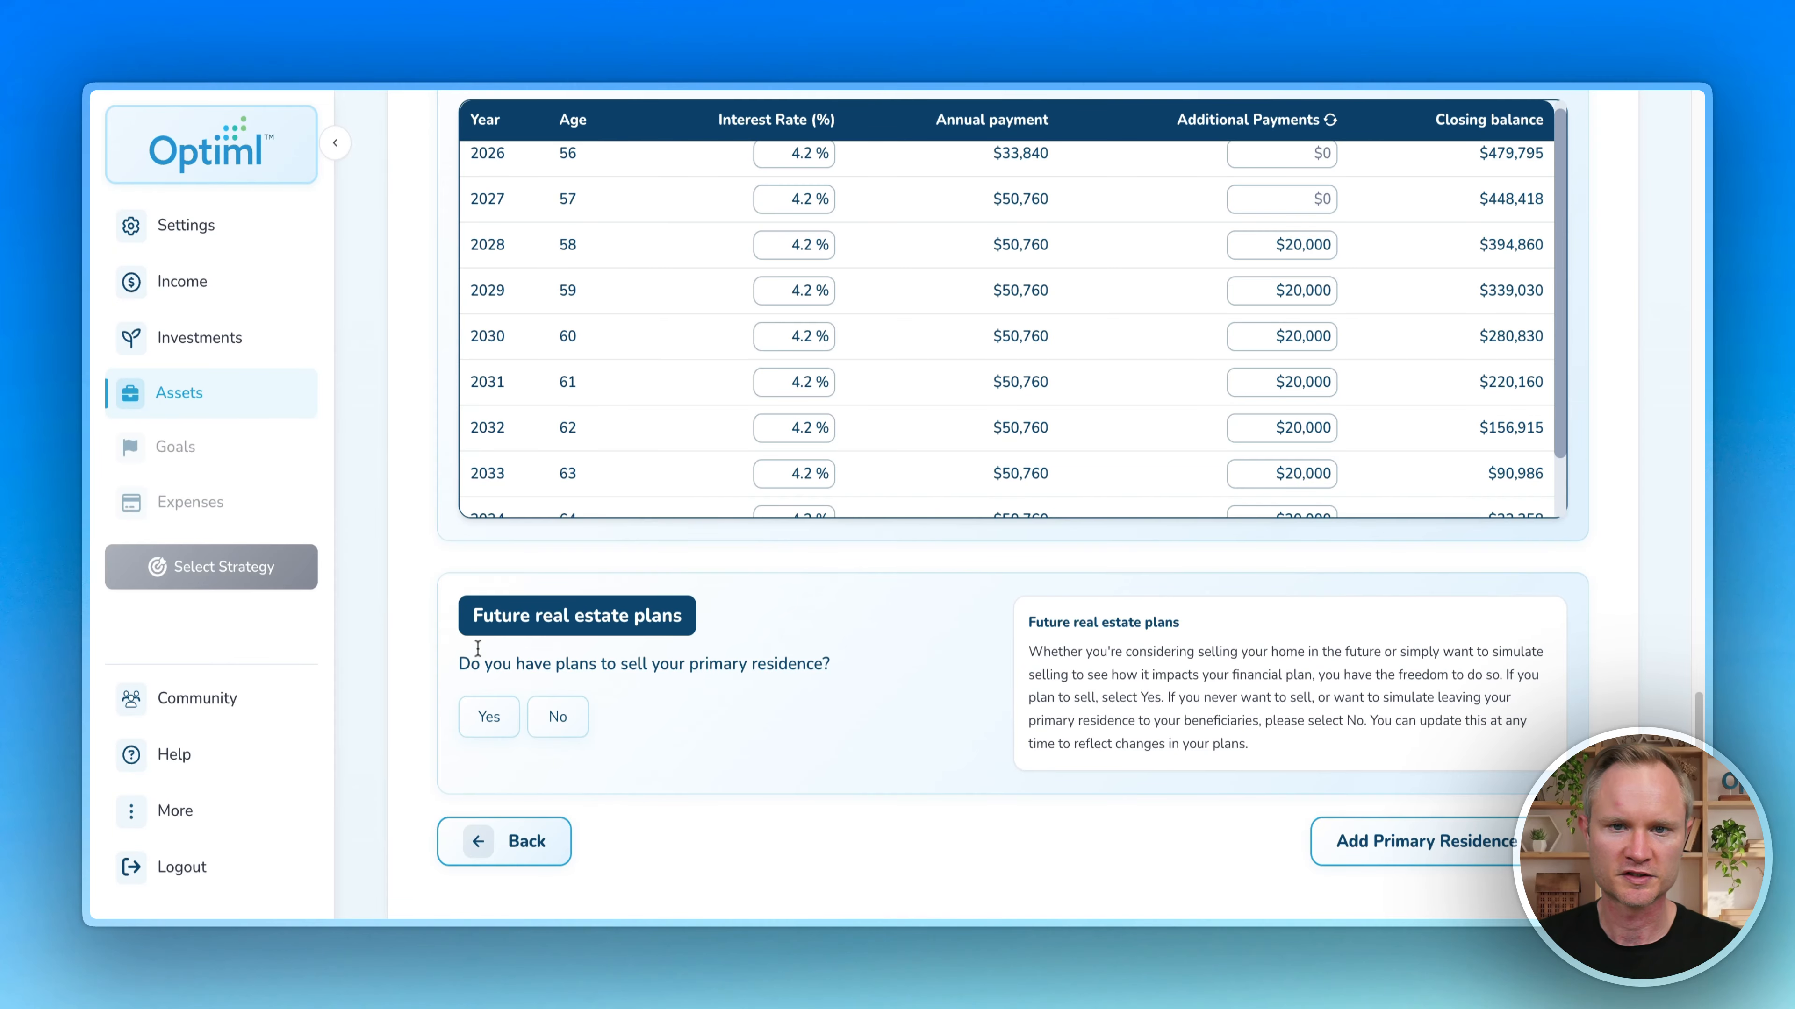
scroll(452, 703, "down", 1)
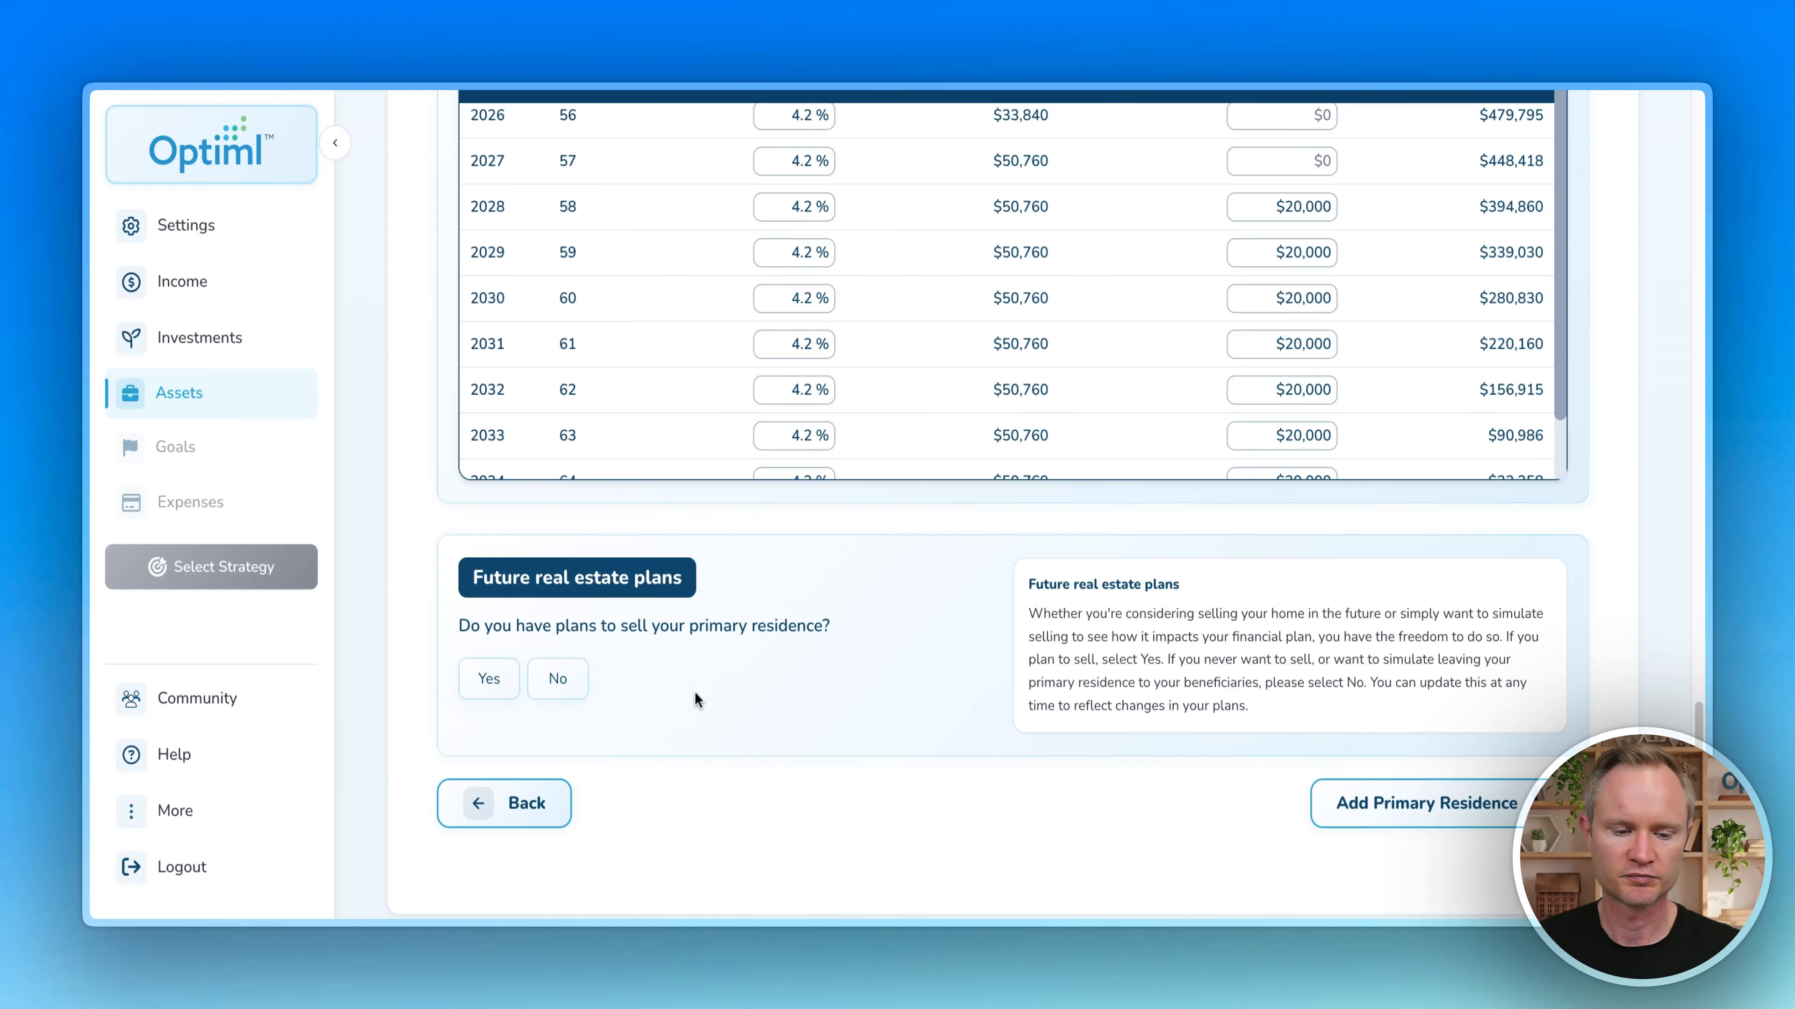
Step: Try selling the home in 2030 and renting for $5,000 a month
left_click(560, 684)
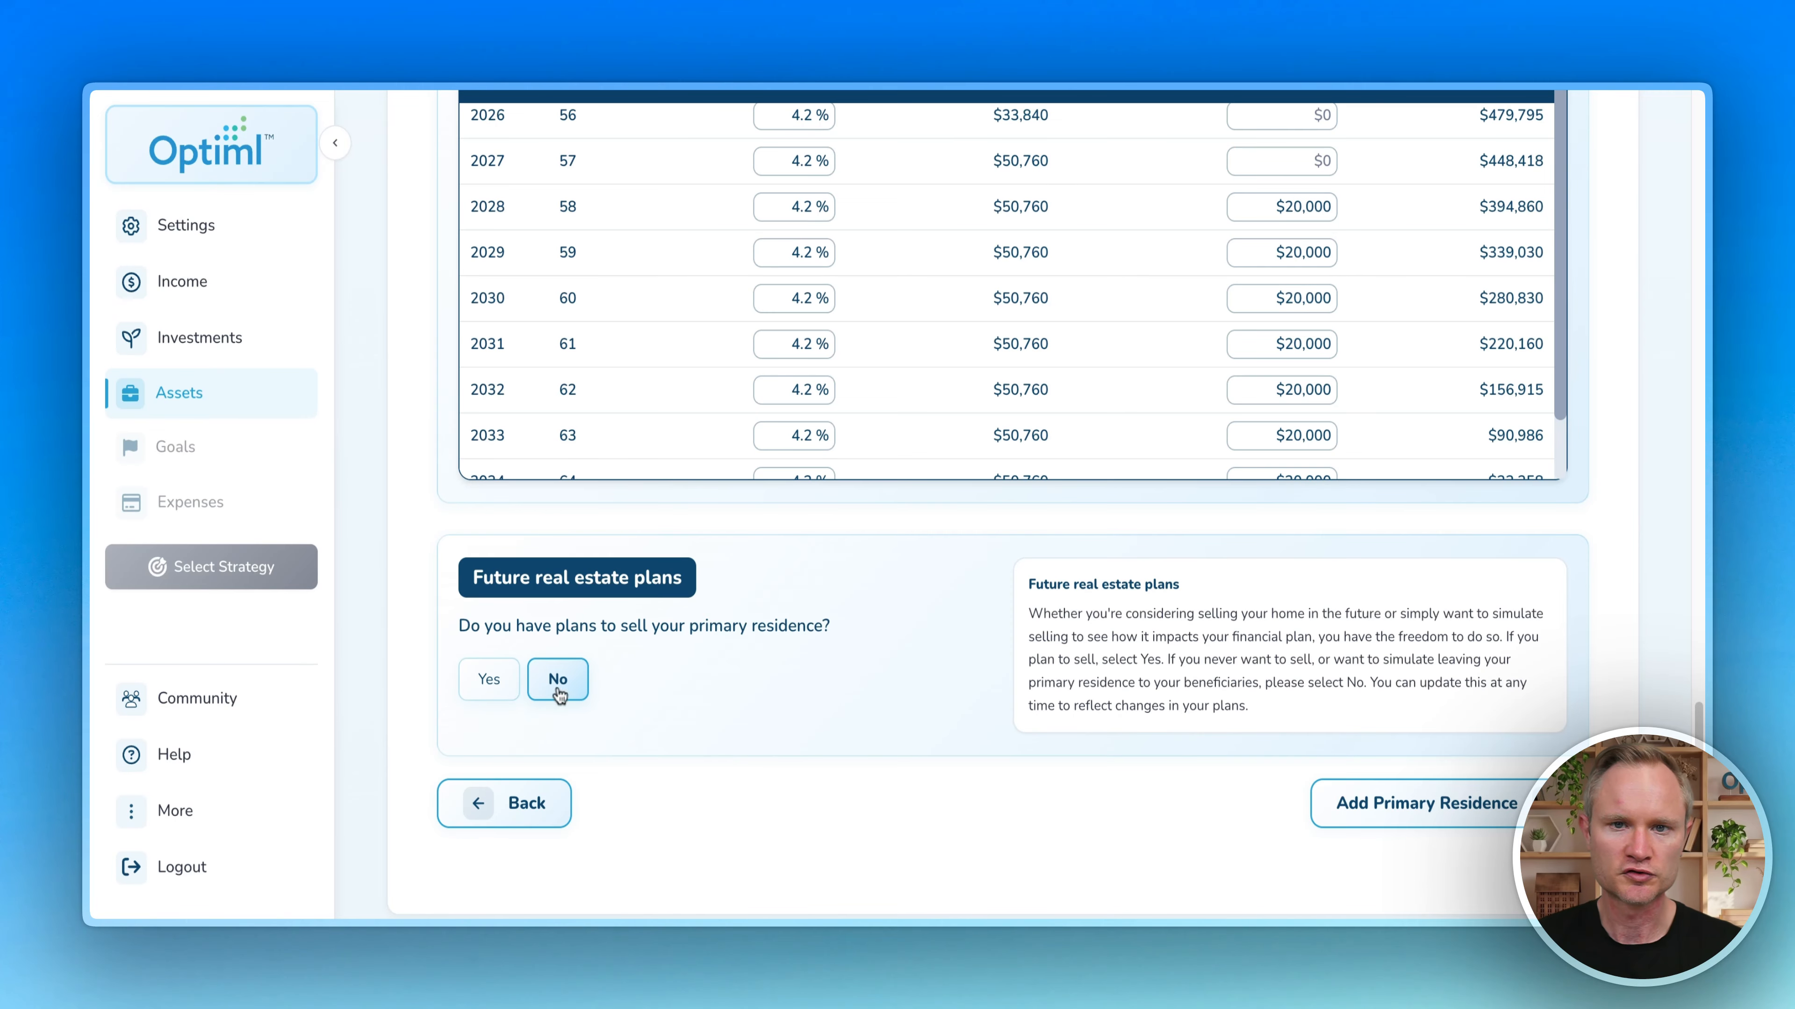
left_click(489, 680)
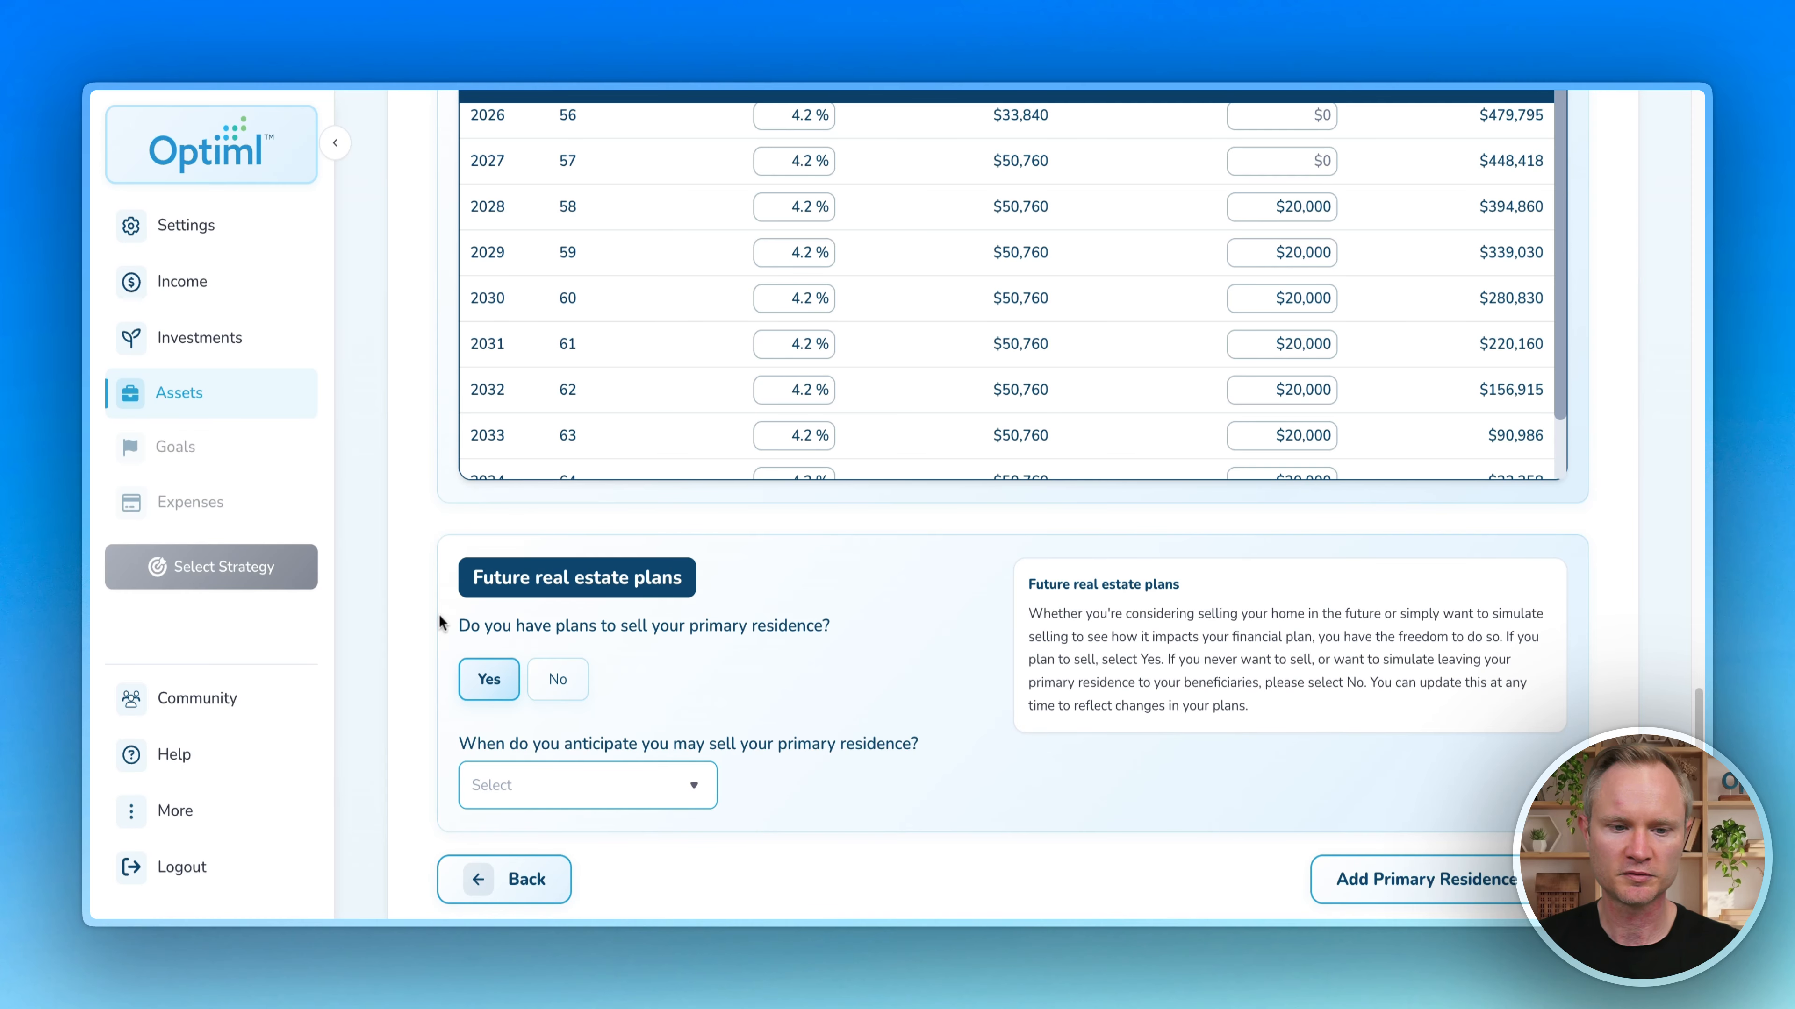
scroll(435, 615, "down", 2)
left_click(644, 694)
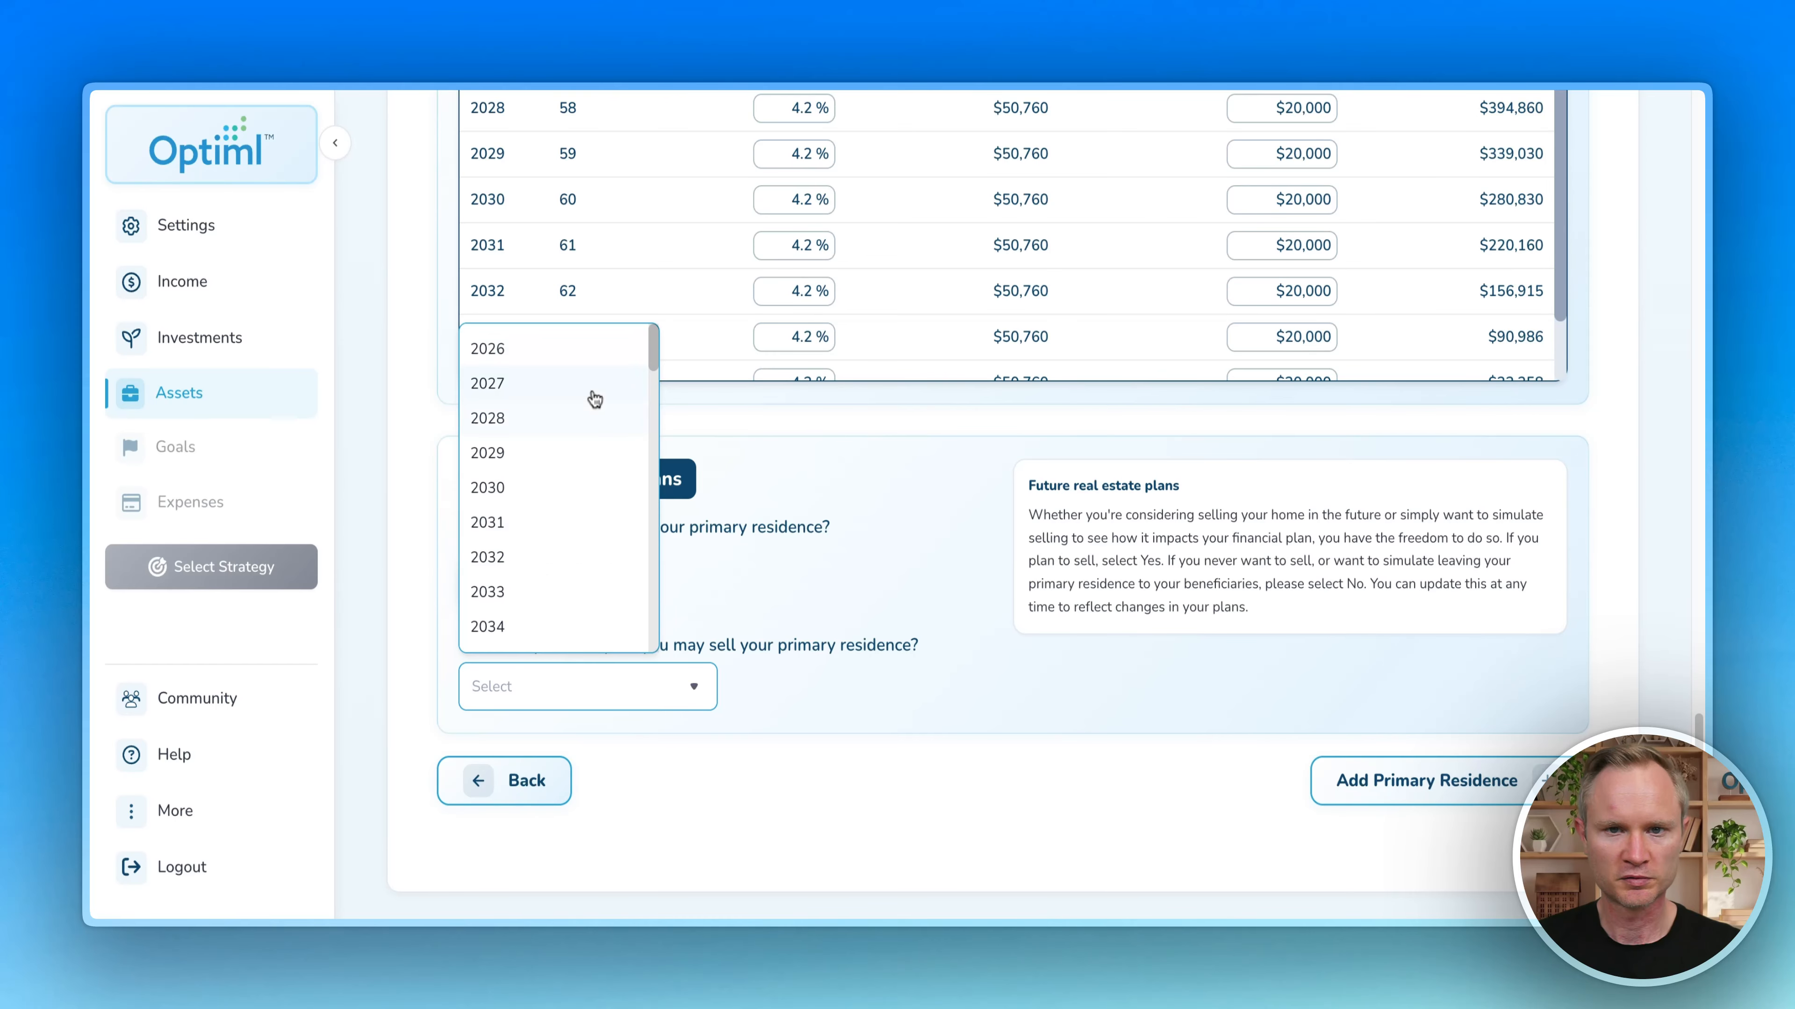
left_click(537, 491)
scroll(423, 477, "down", 1)
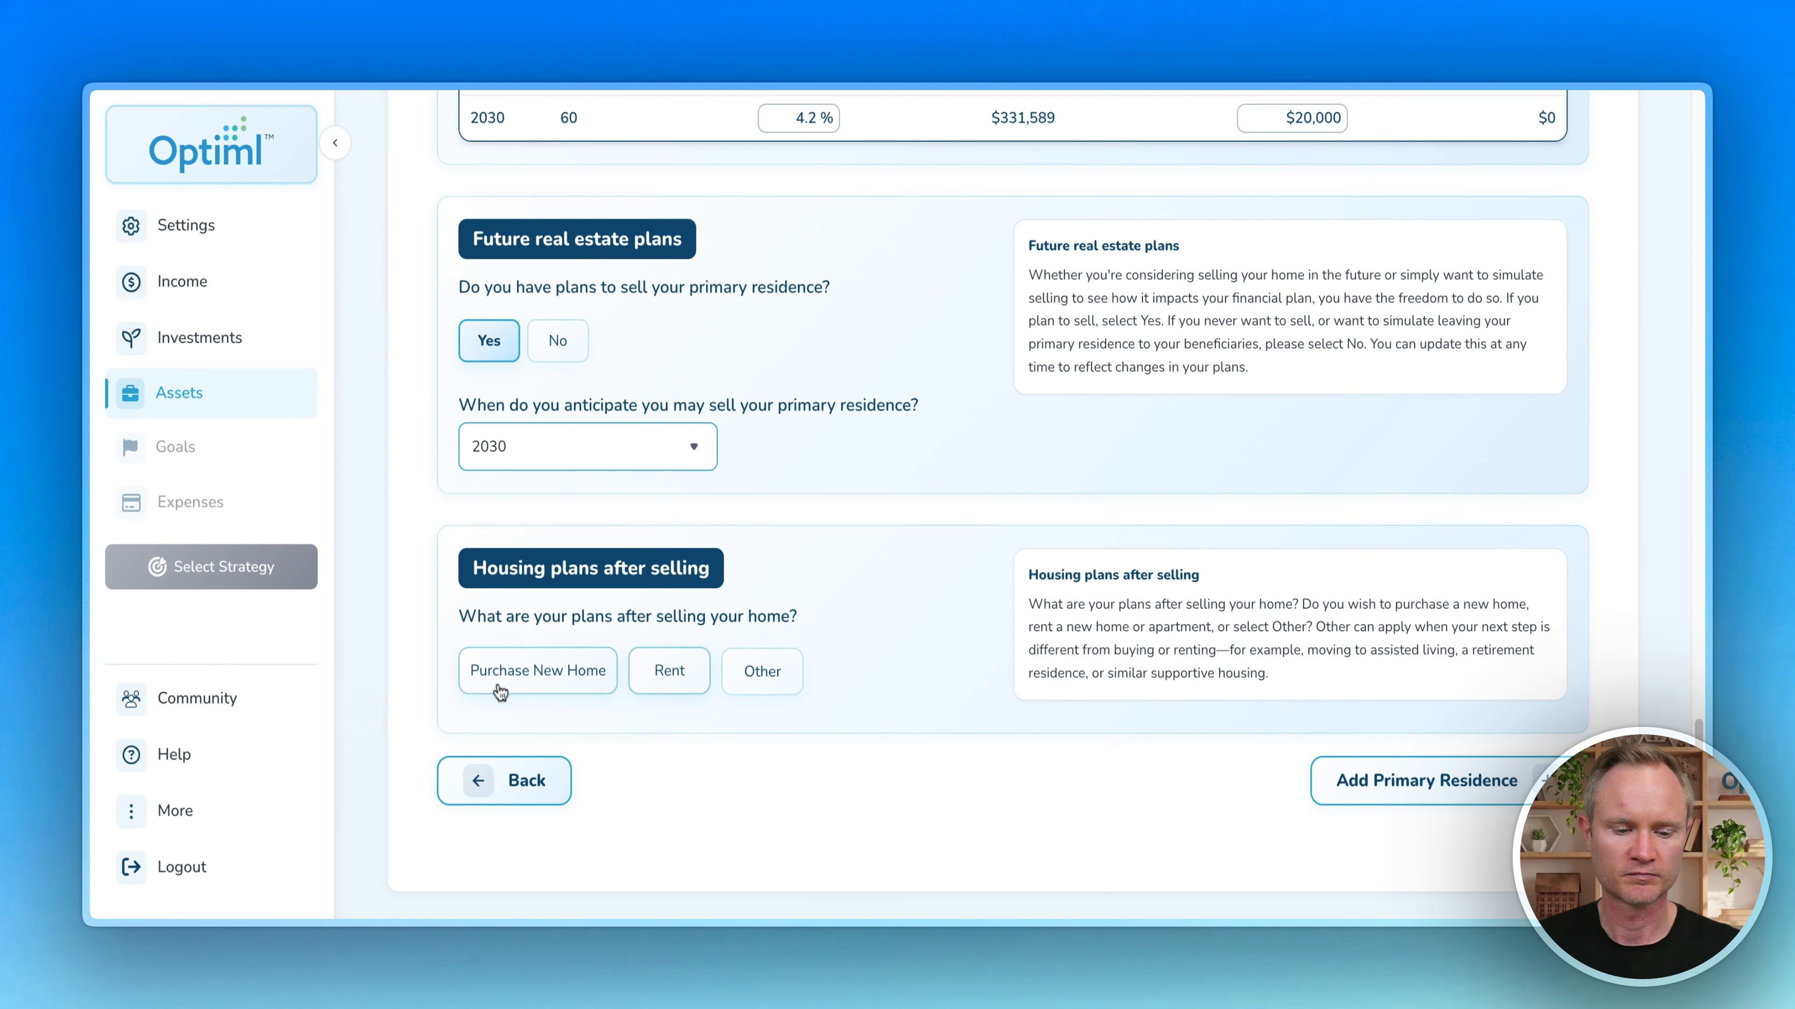
left_click(665, 673)
left_click(613, 680)
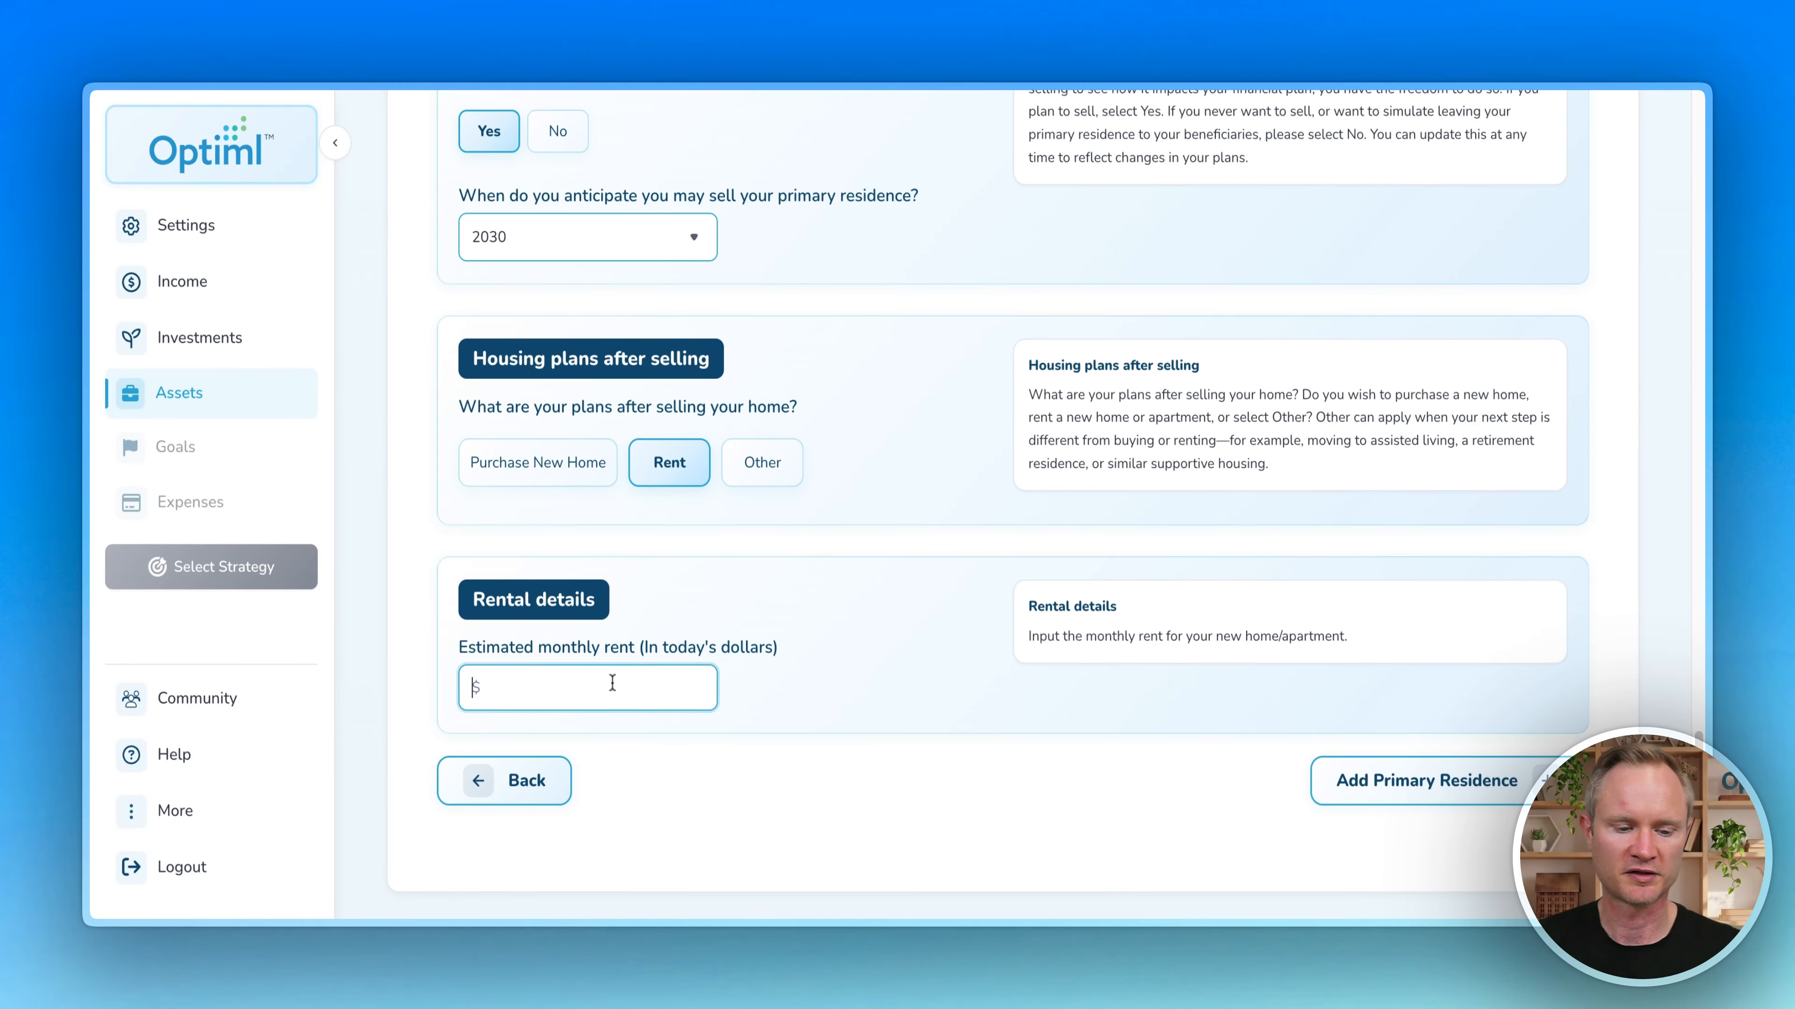
type("5000")
left_click(850, 684)
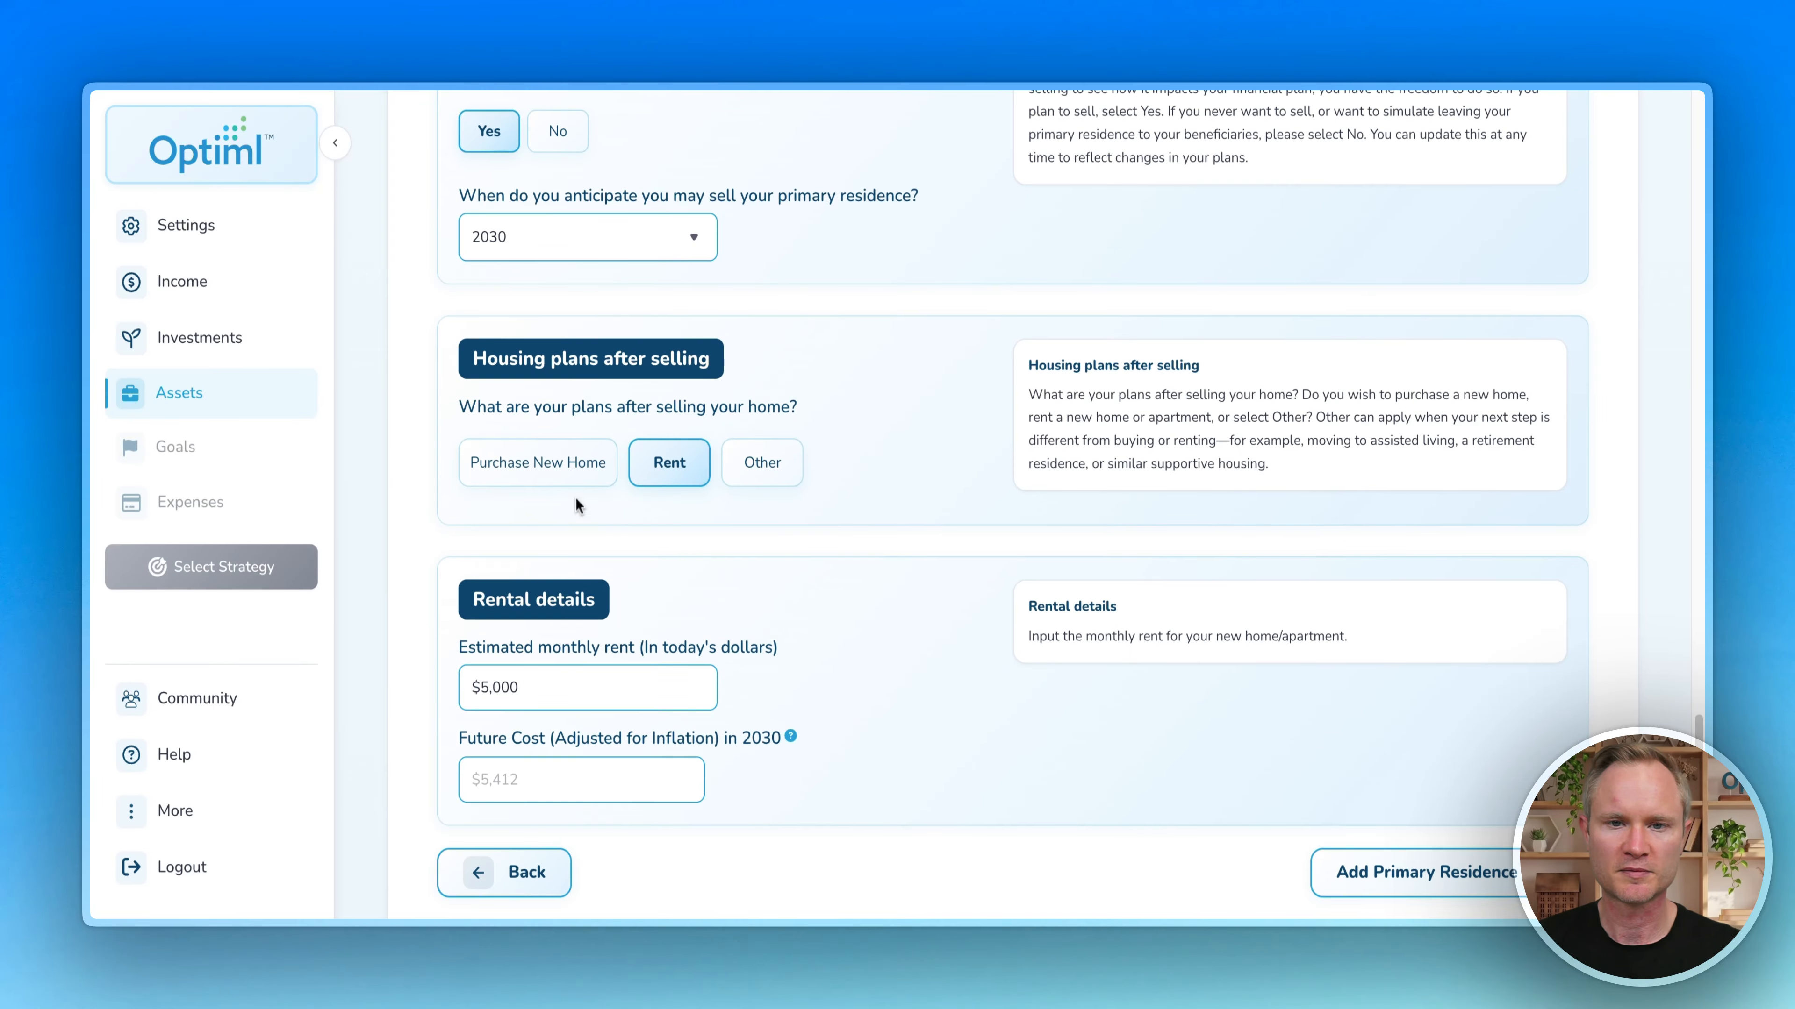
Step: Switch the plan to purchasing a new home for $750,000
left_click(553, 476)
scroll(461, 517, "down", 6)
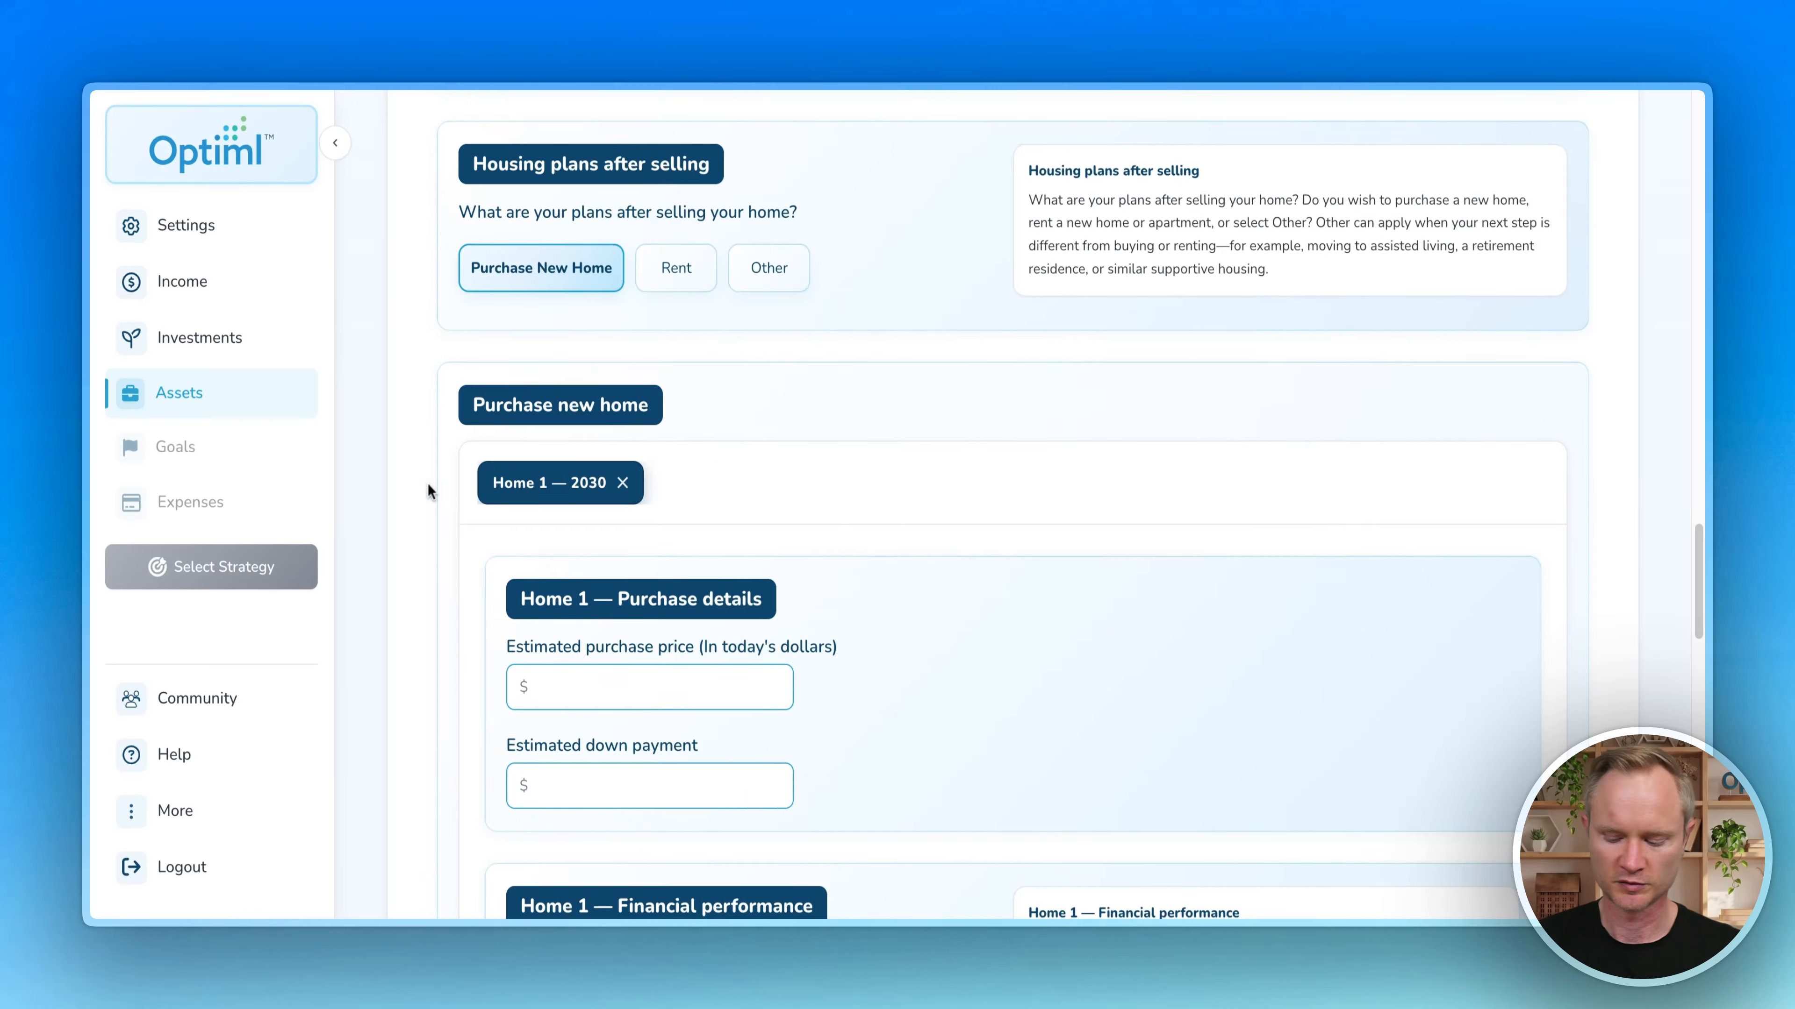
left_click(649, 494)
type("750000")
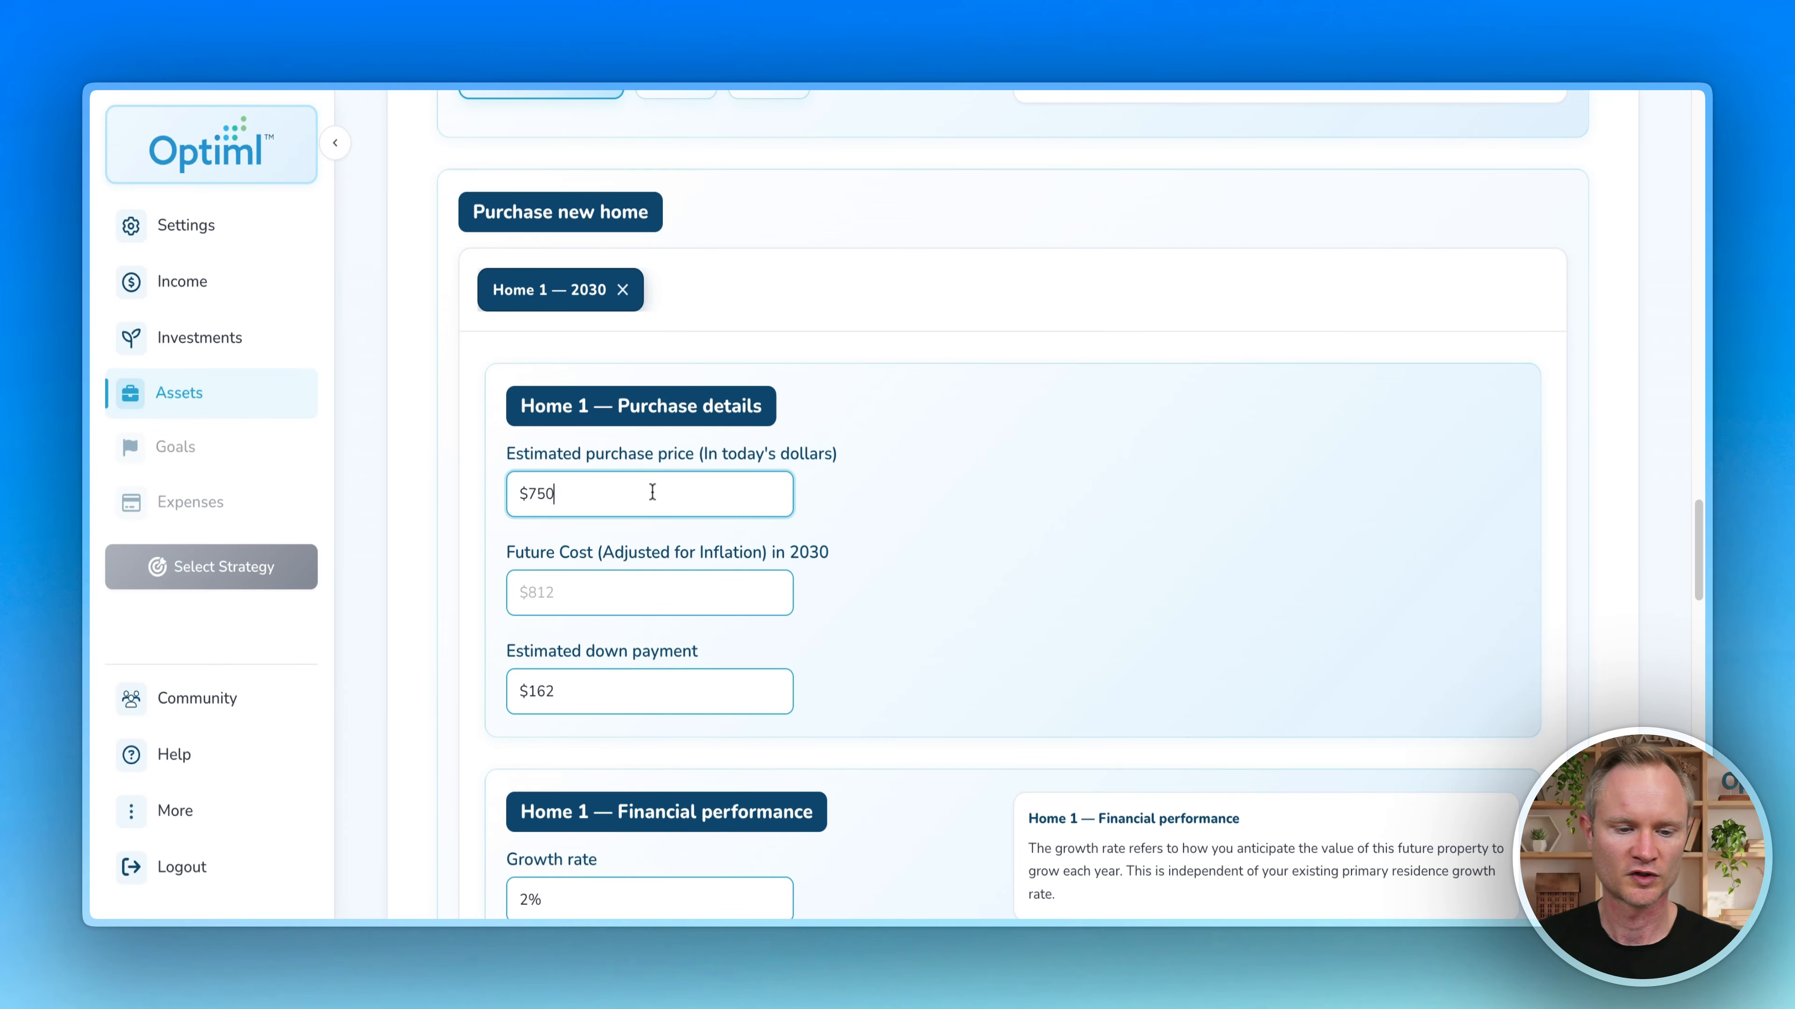
left_click(429, 486)
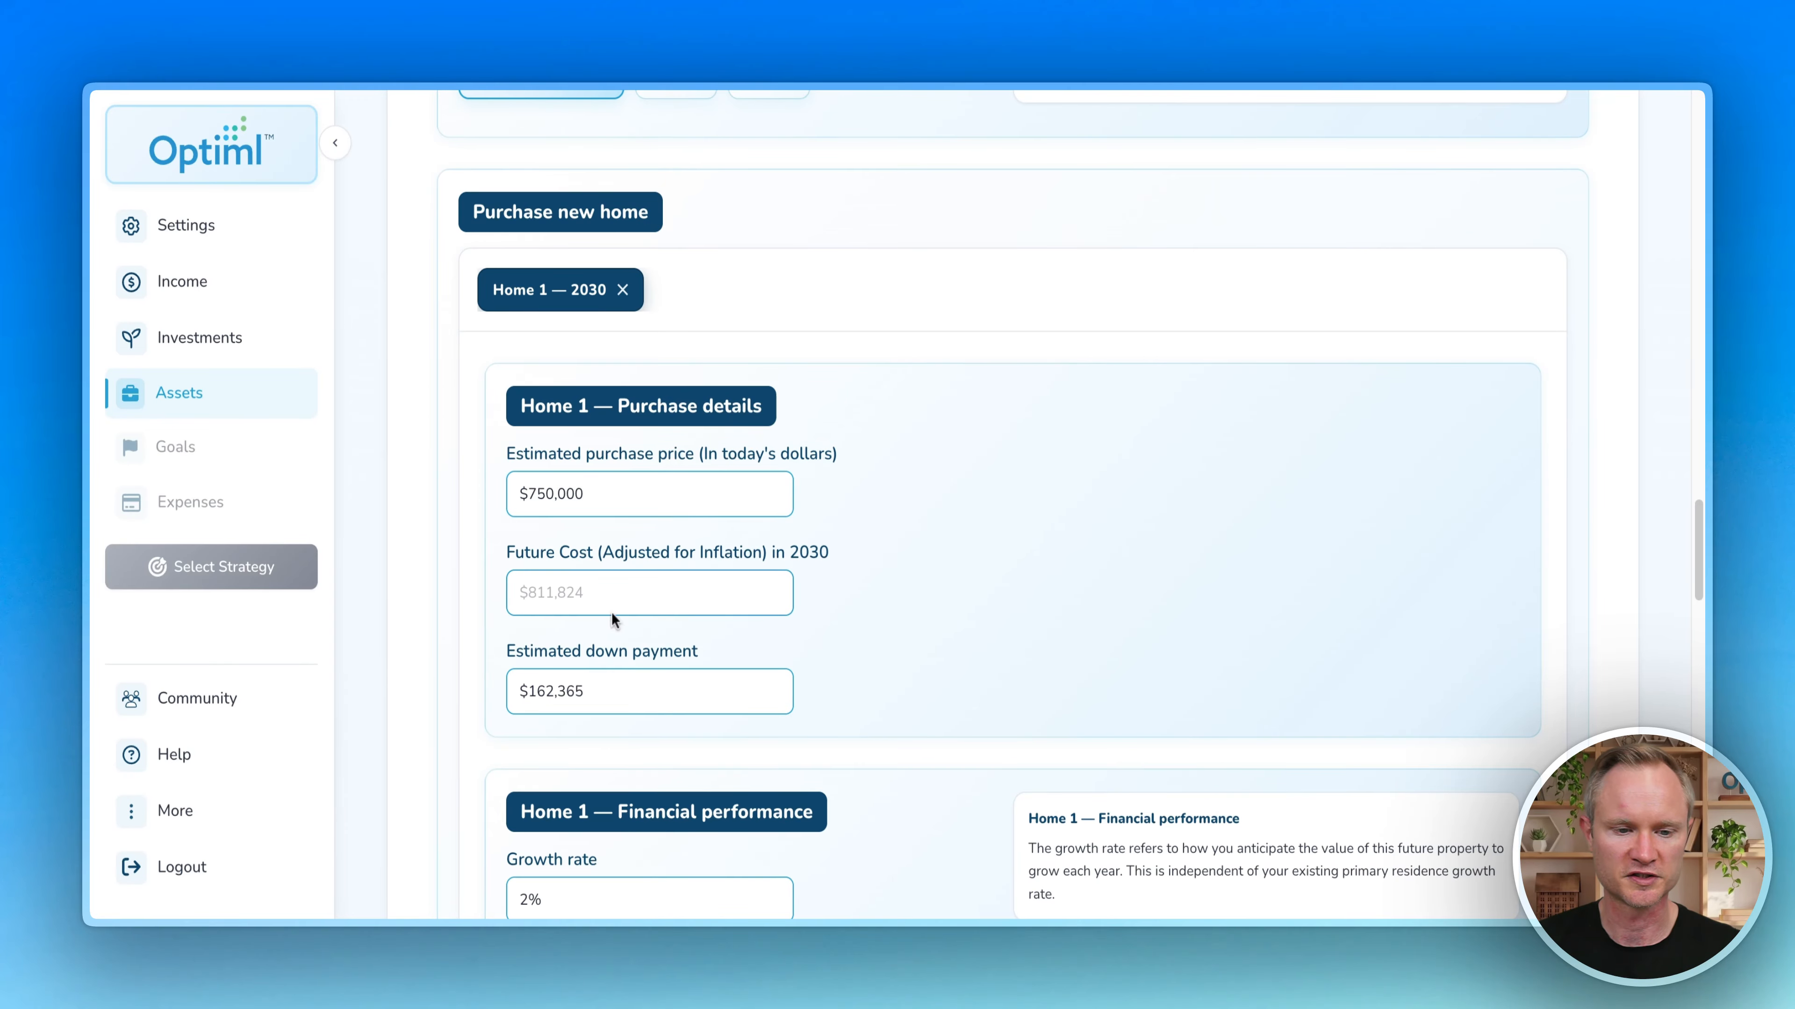
scroll(455, 446, "down", 3)
scroll(454, 444, "down", 15)
Step: Set the answer to No, with no plans to sell the primary residence
left_click(707, 640)
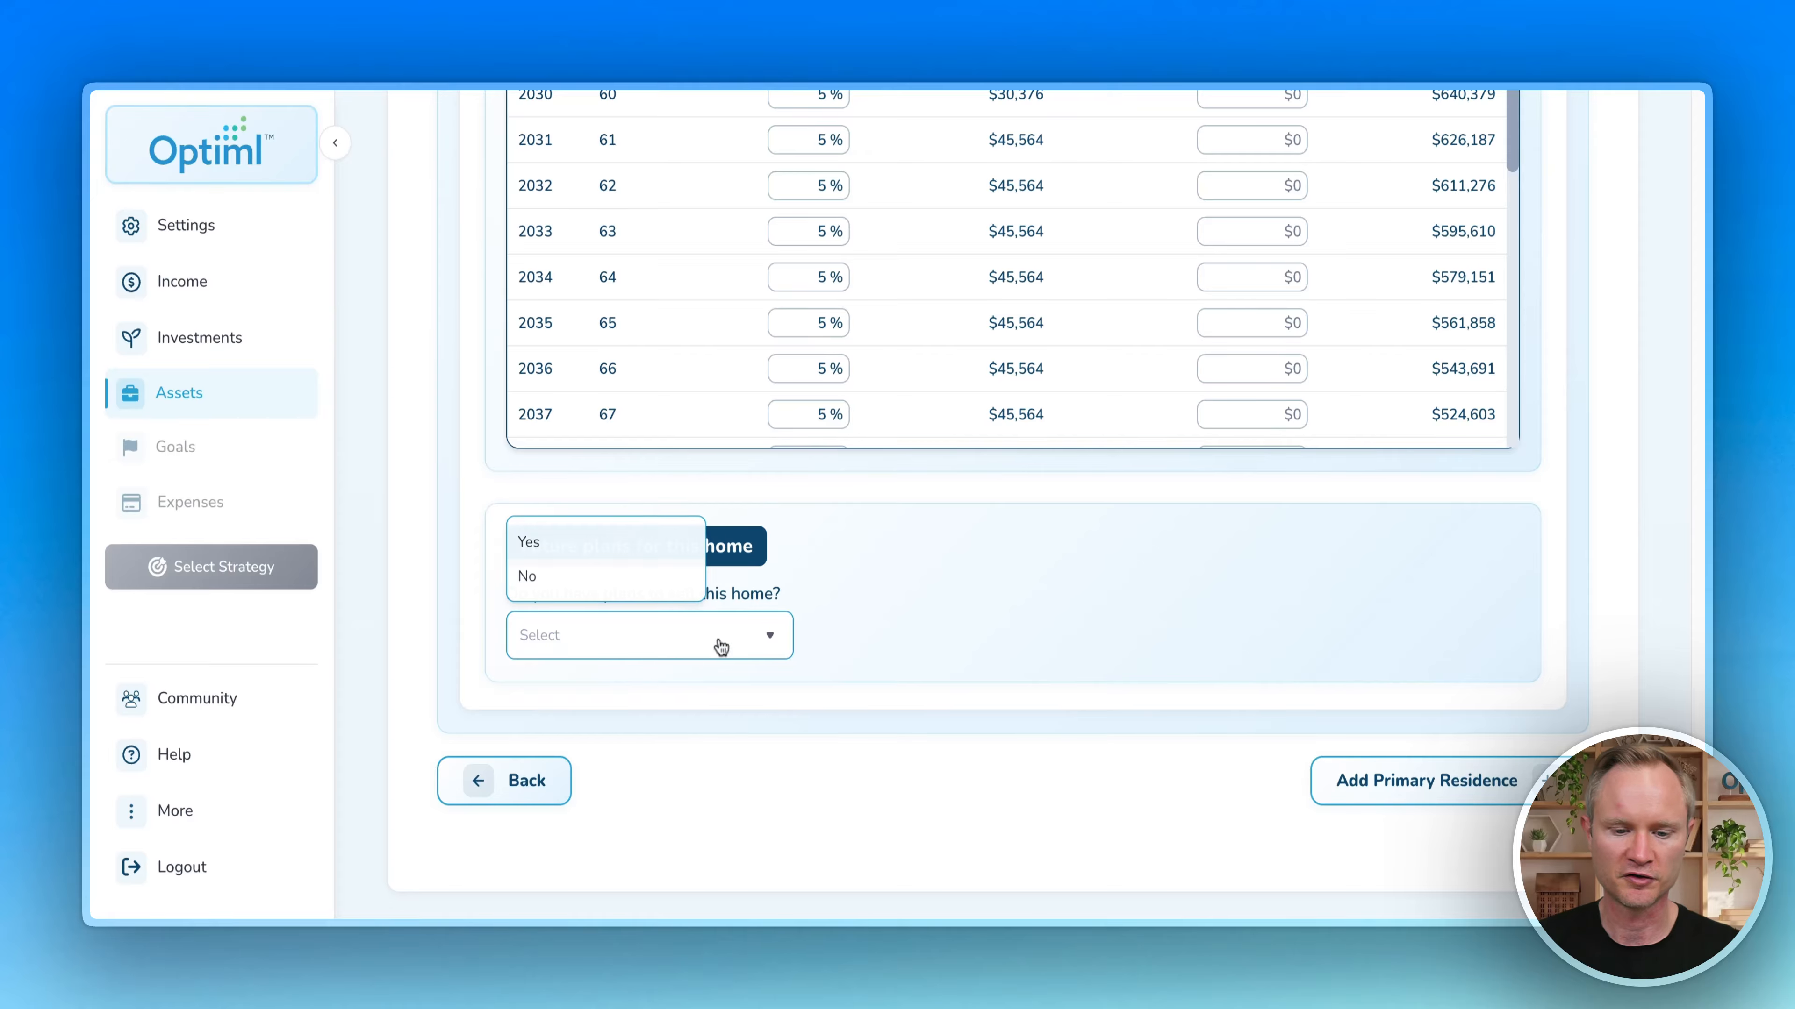
left_click(819, 669)
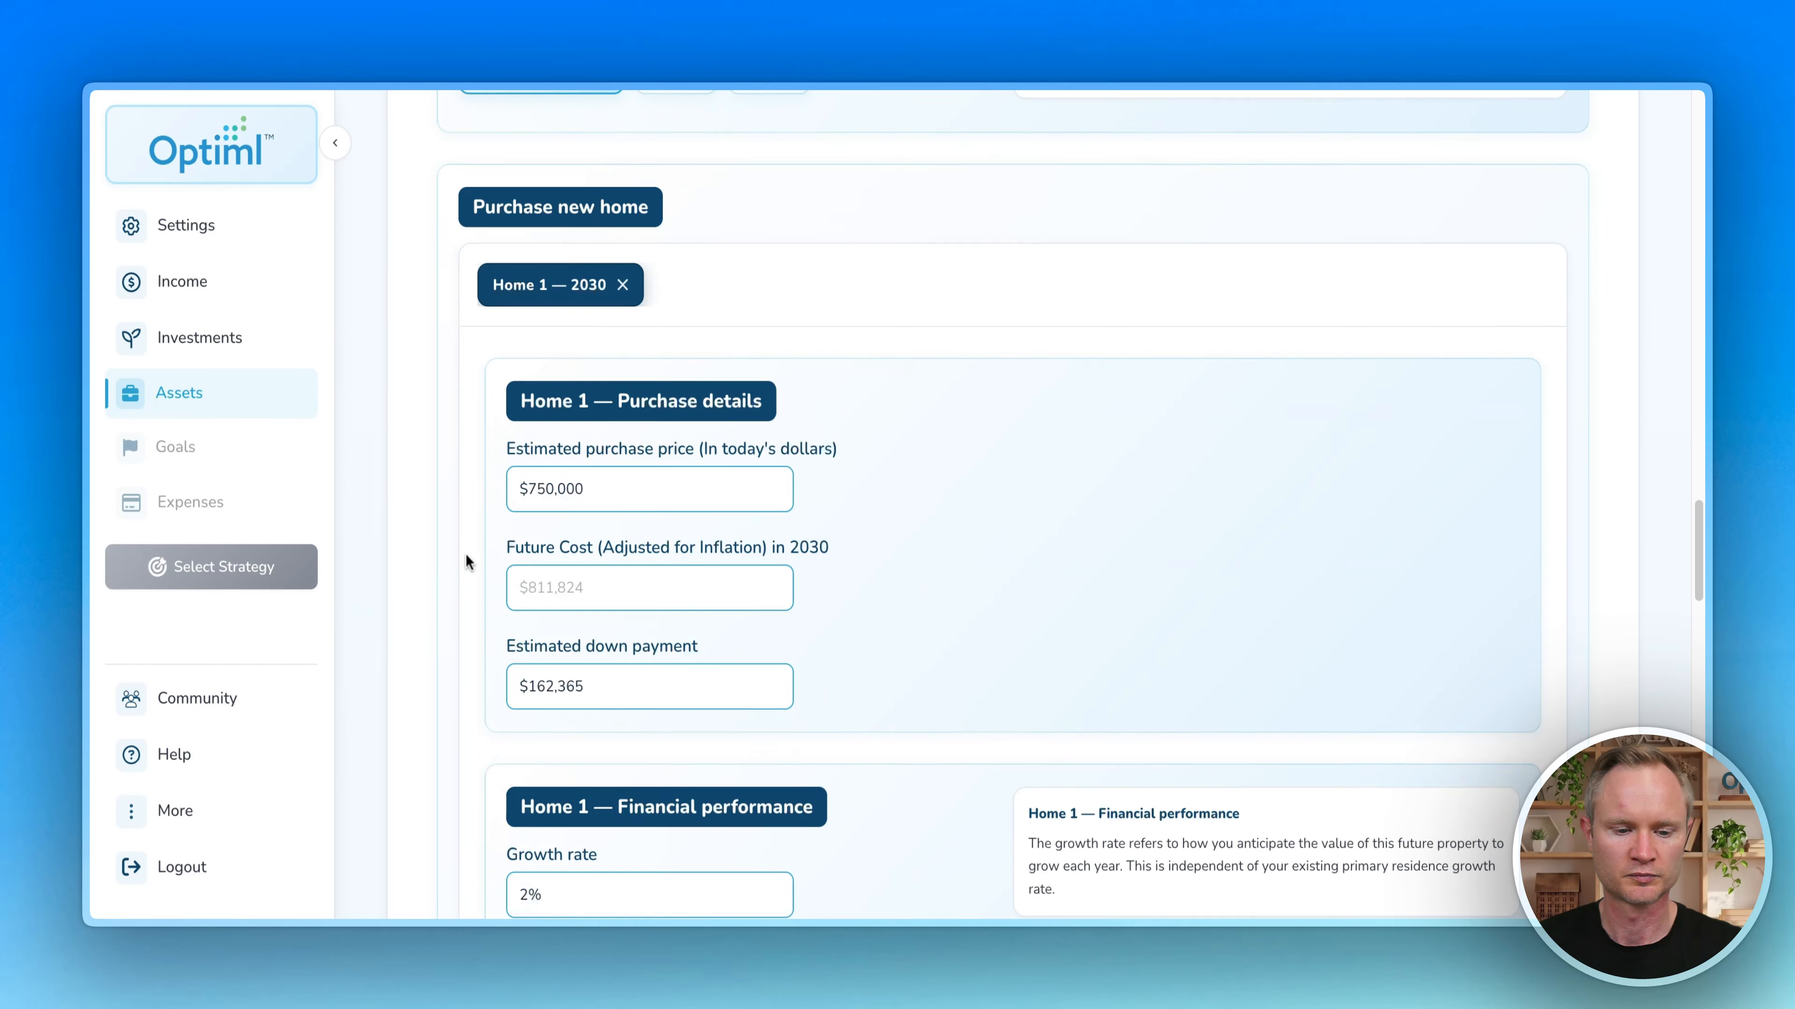
scroll(466, 554, "up", 7)
left_click(576, 249)
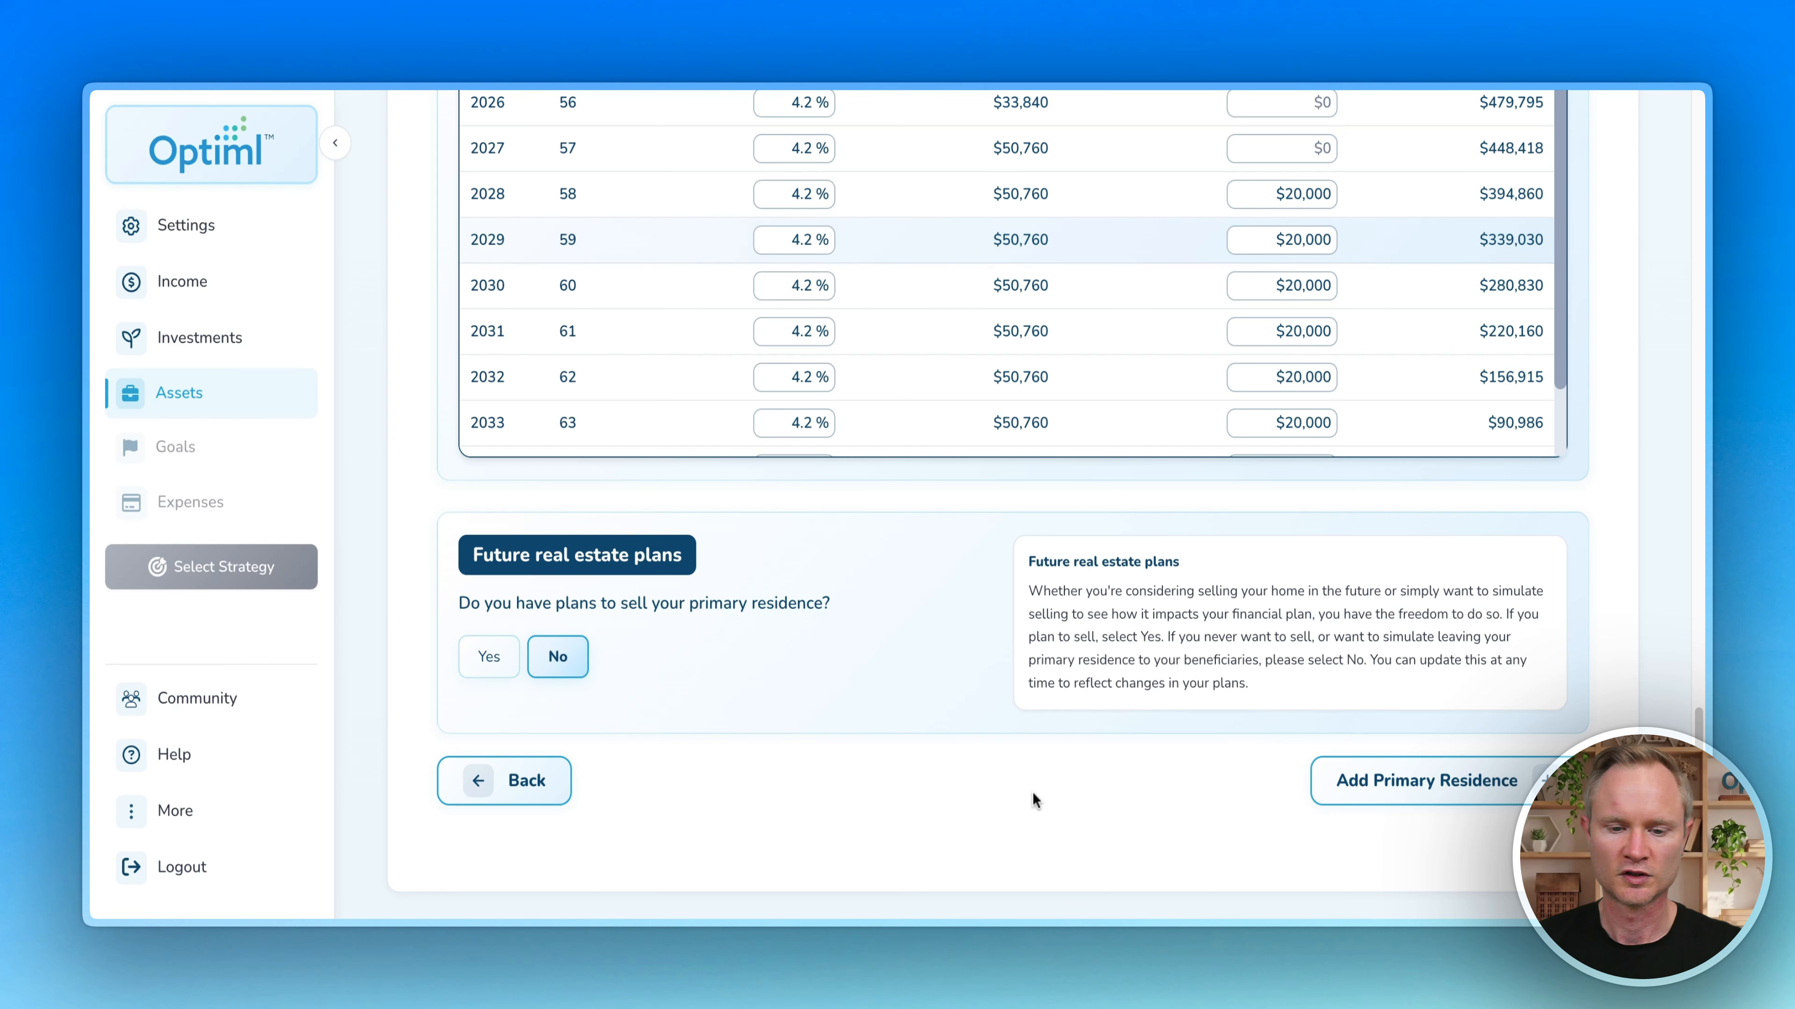
Step: Add the Primary Residence and return to the Assets overview
left_click(1491, 786)
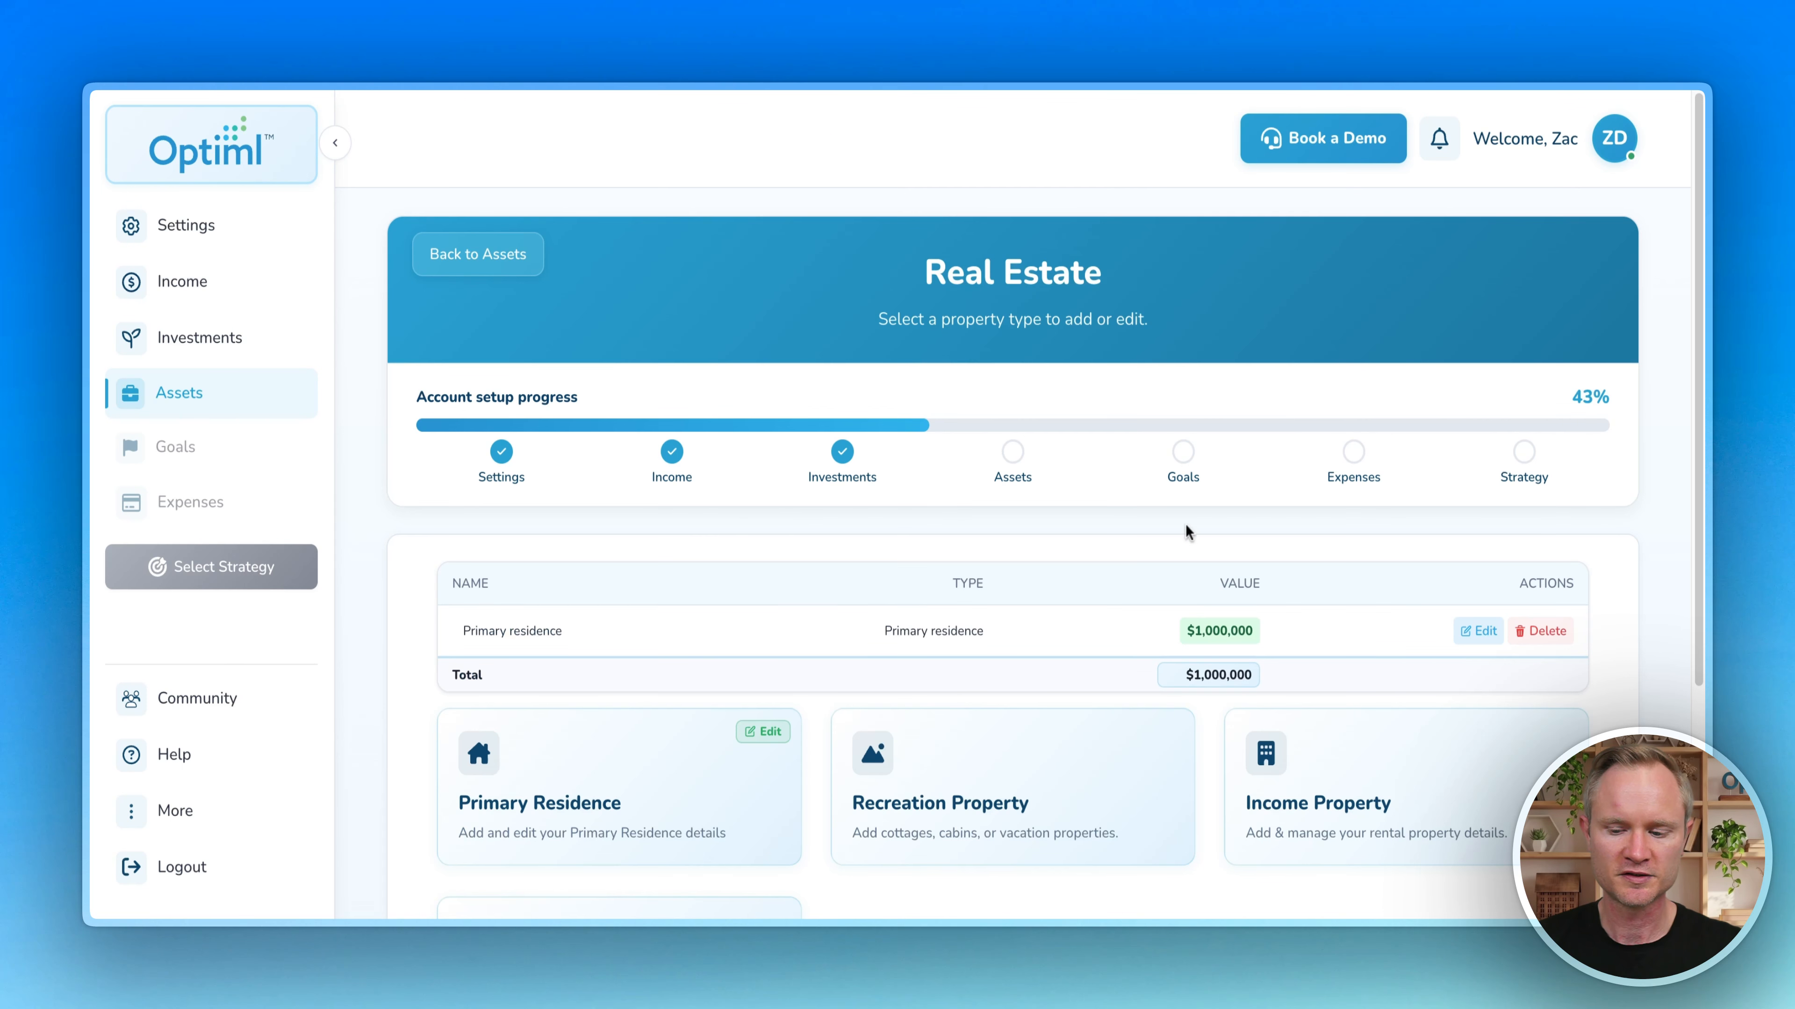
scroll(853, 528, "down", 3)
left_click(1492, 782)
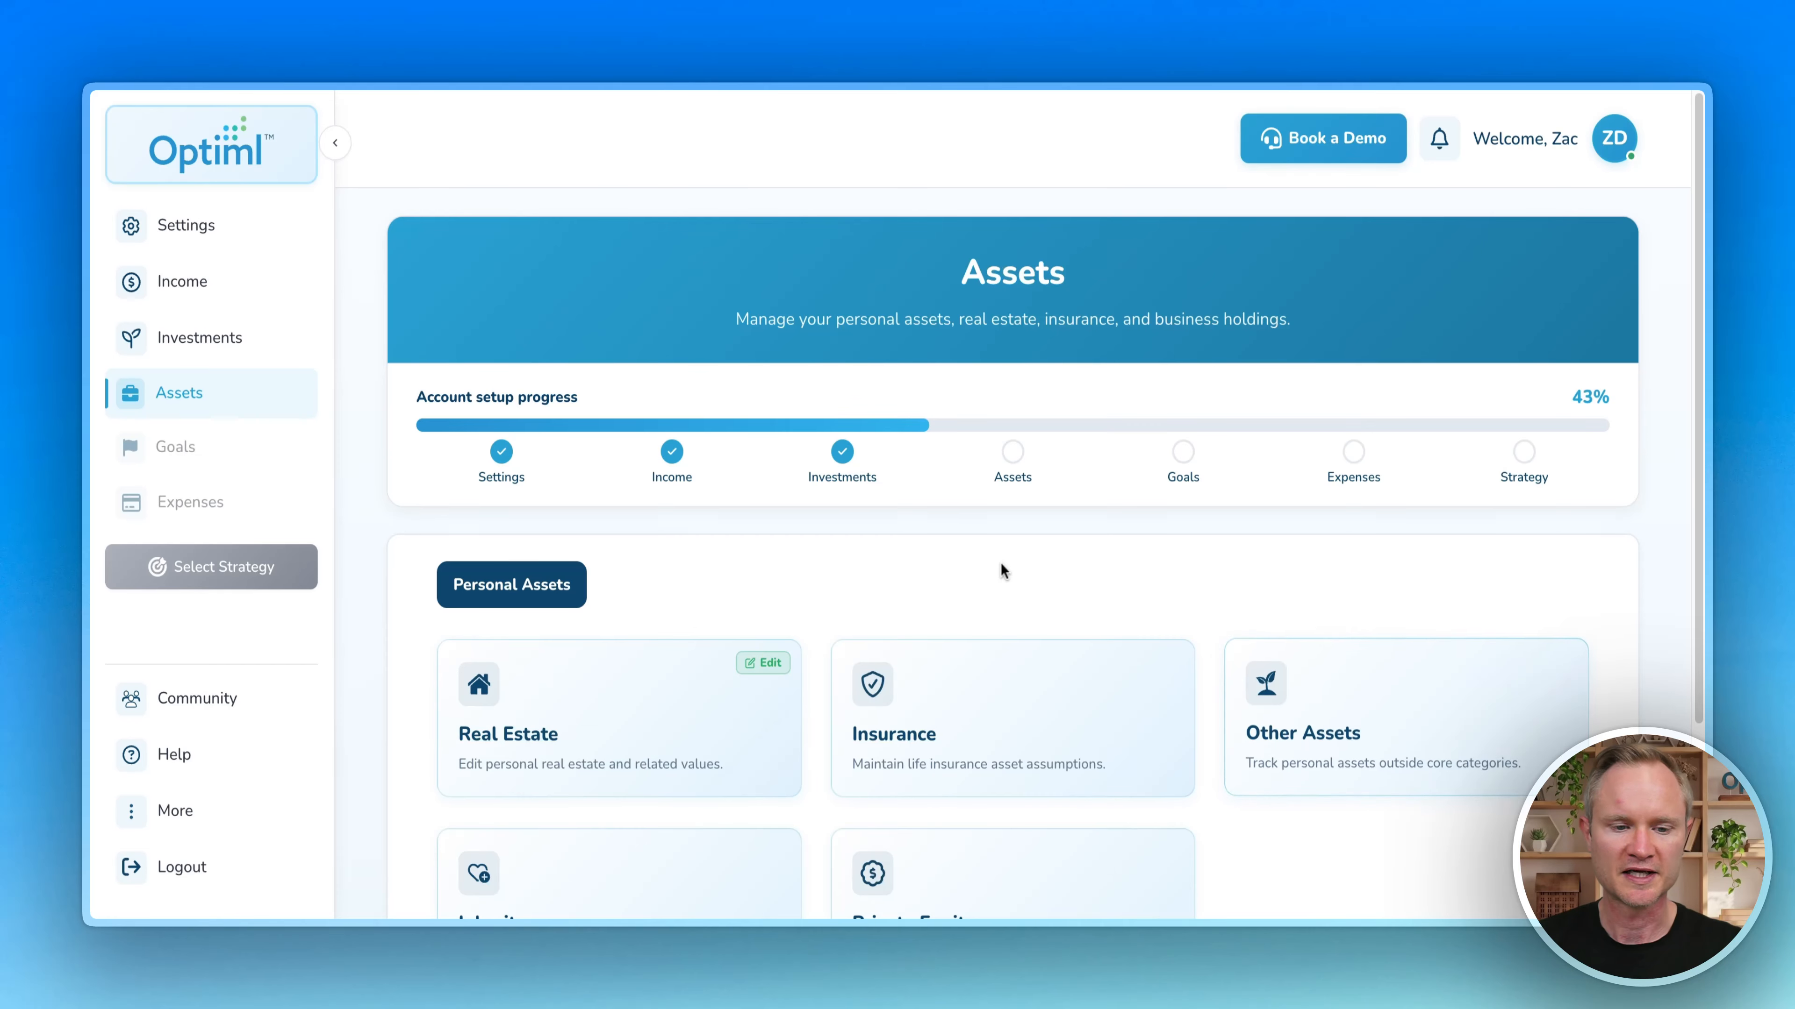
scroll(1001, 572, "down", 3)
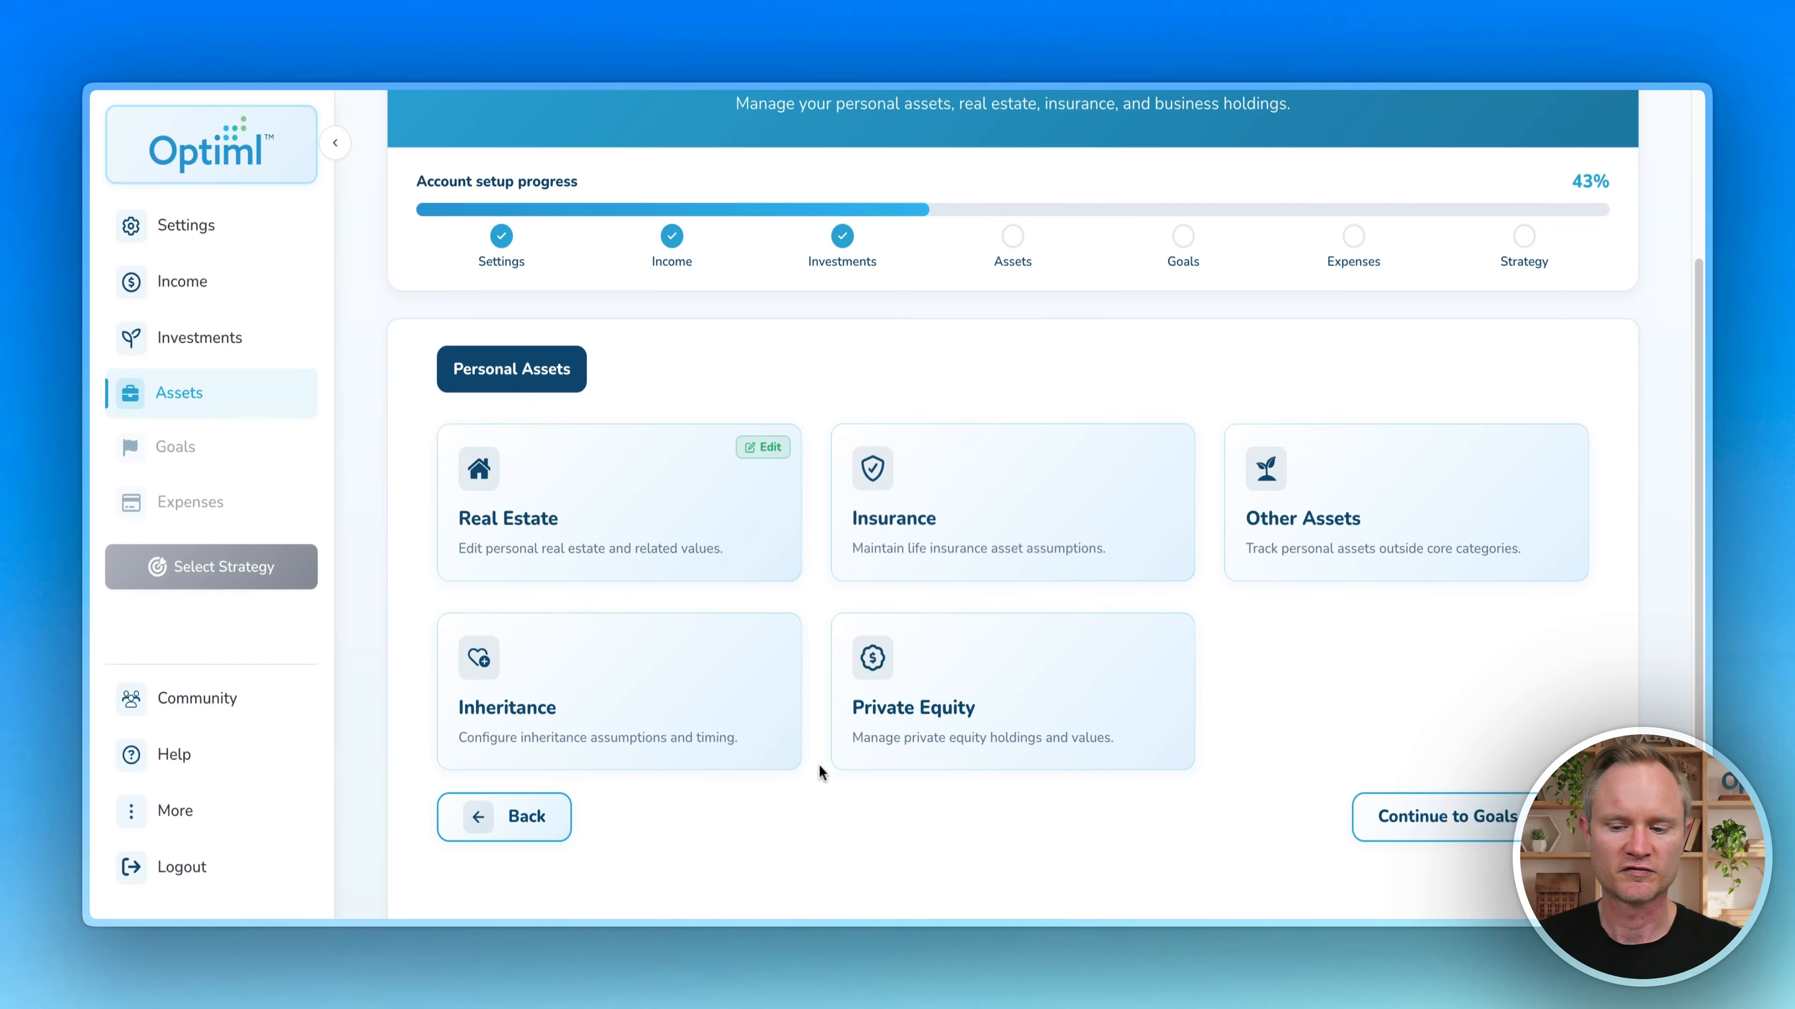
Step: Continue to Goals and dismiss its welcome message
left_click(1500, 816)
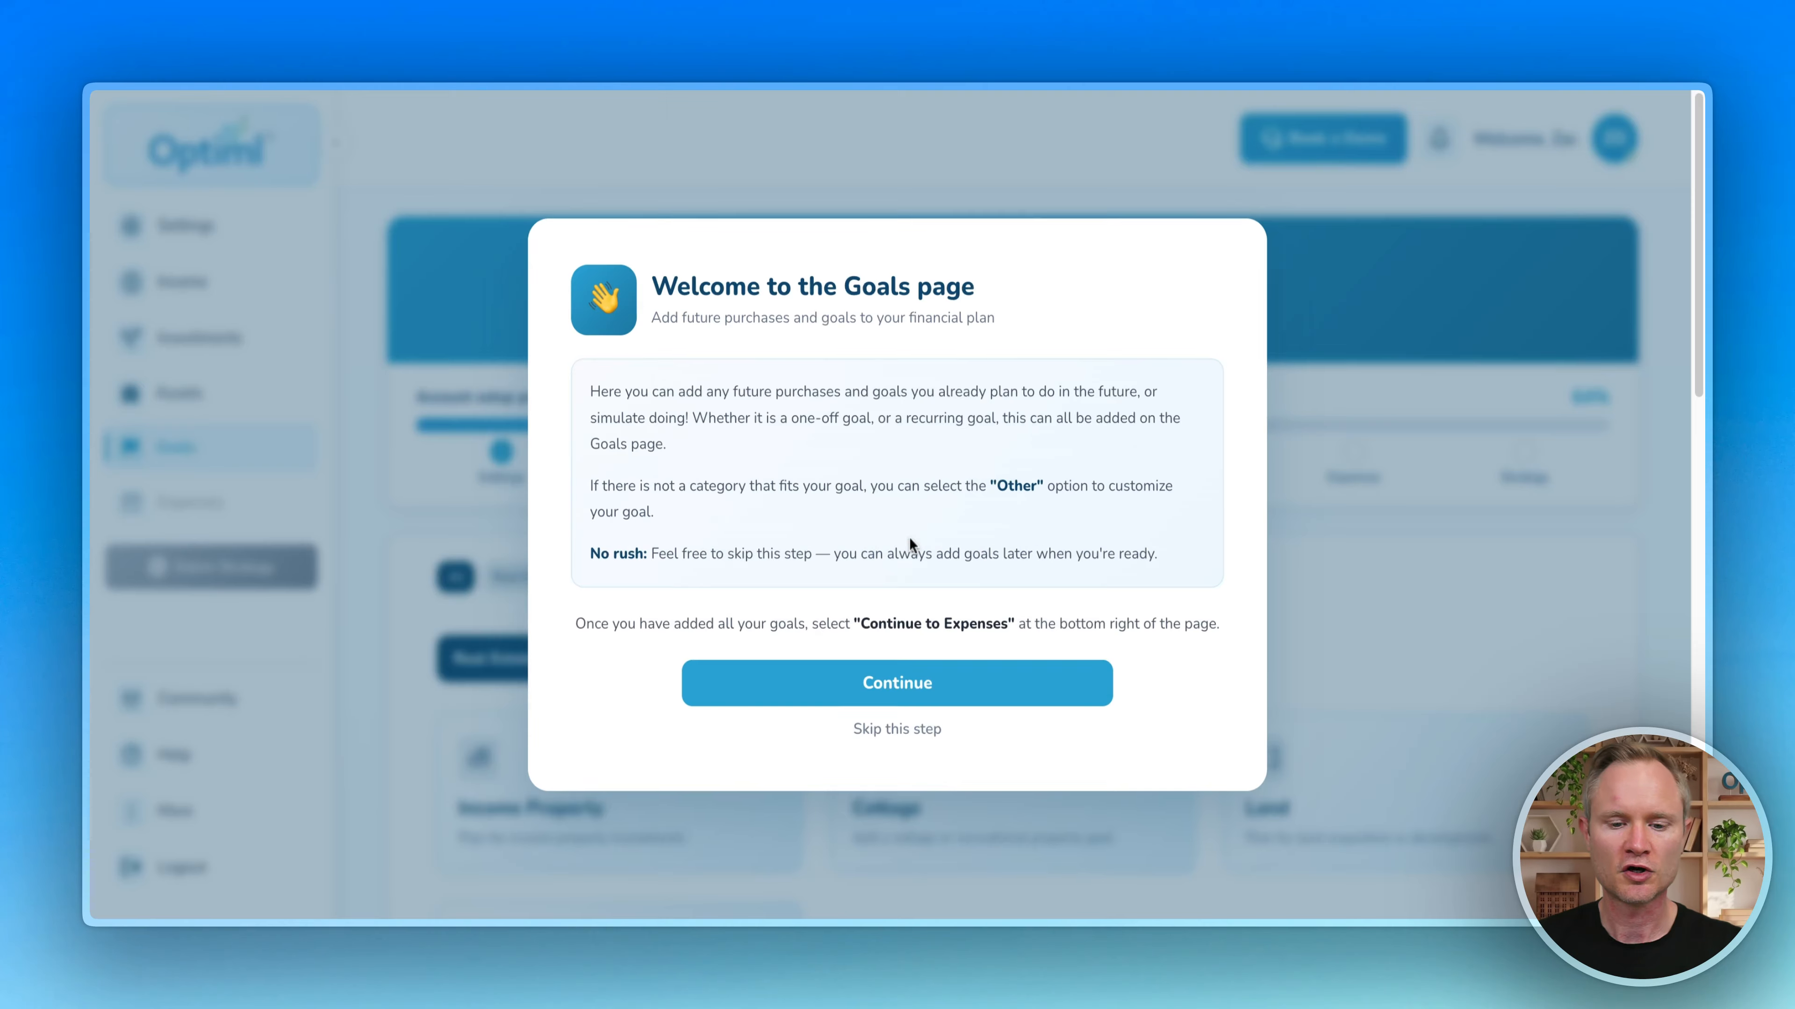
left_click(944, 684)
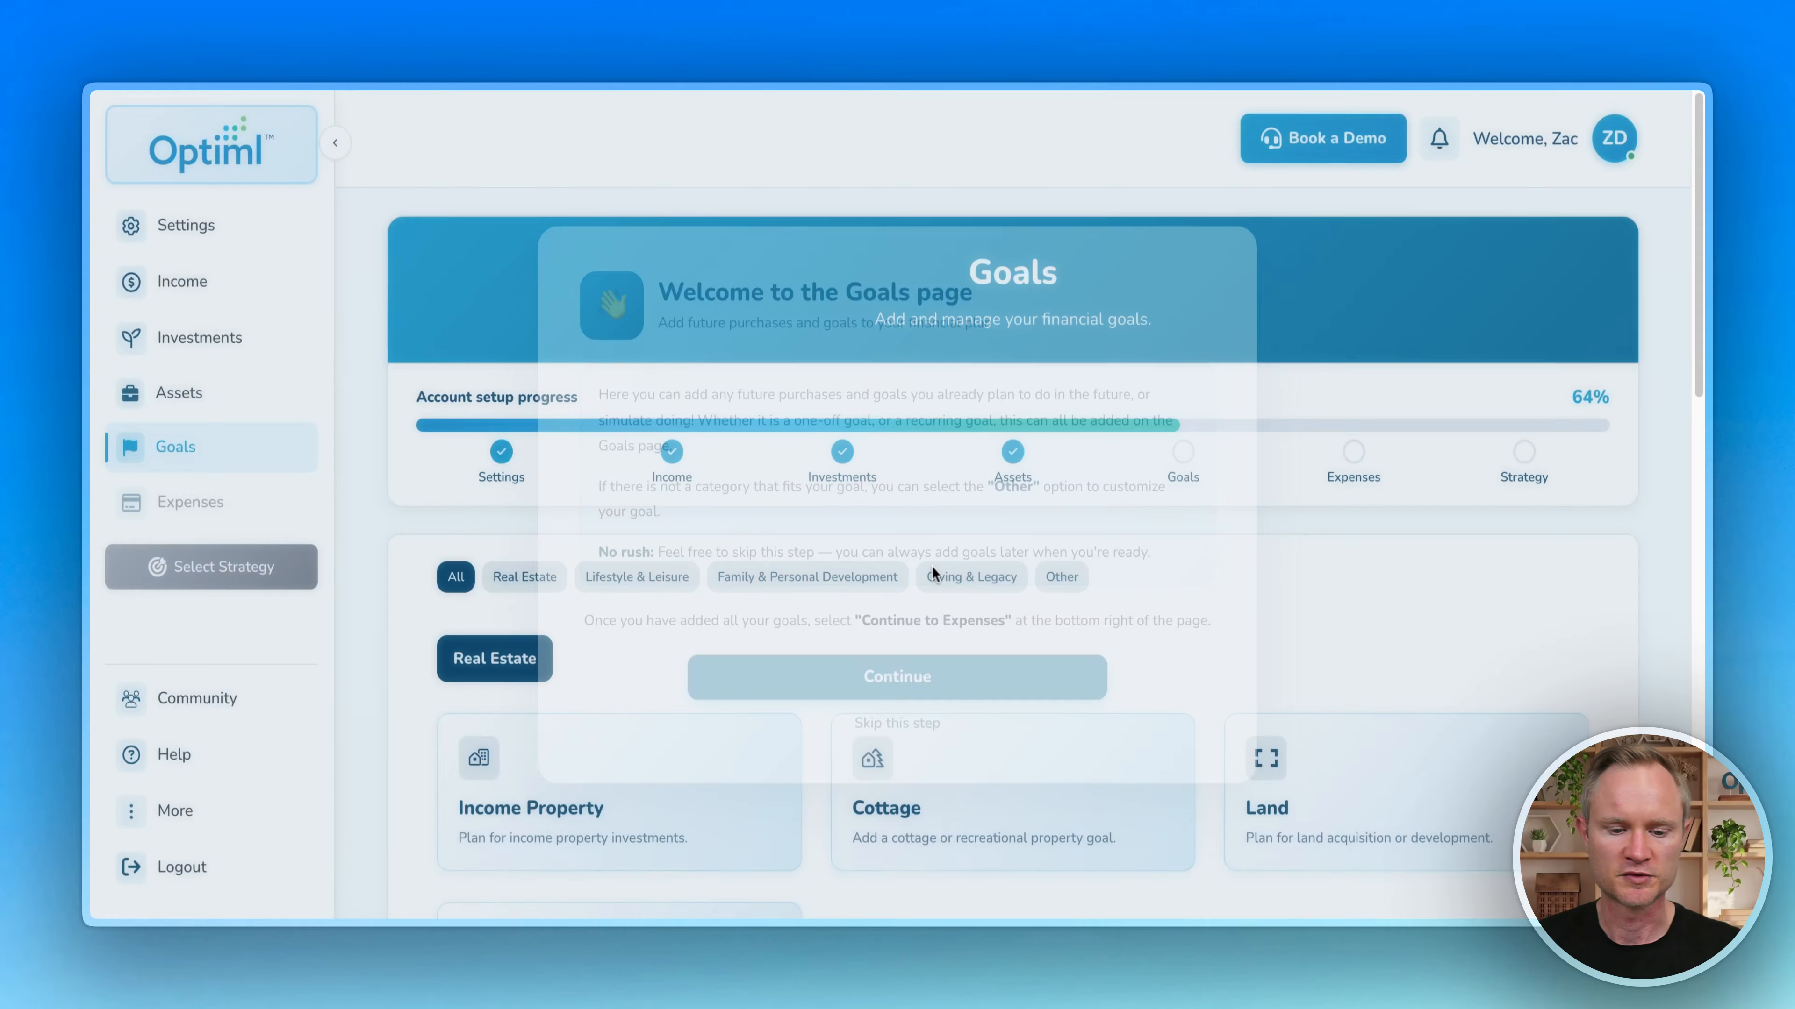
scroll(809, 543, "down", 7)
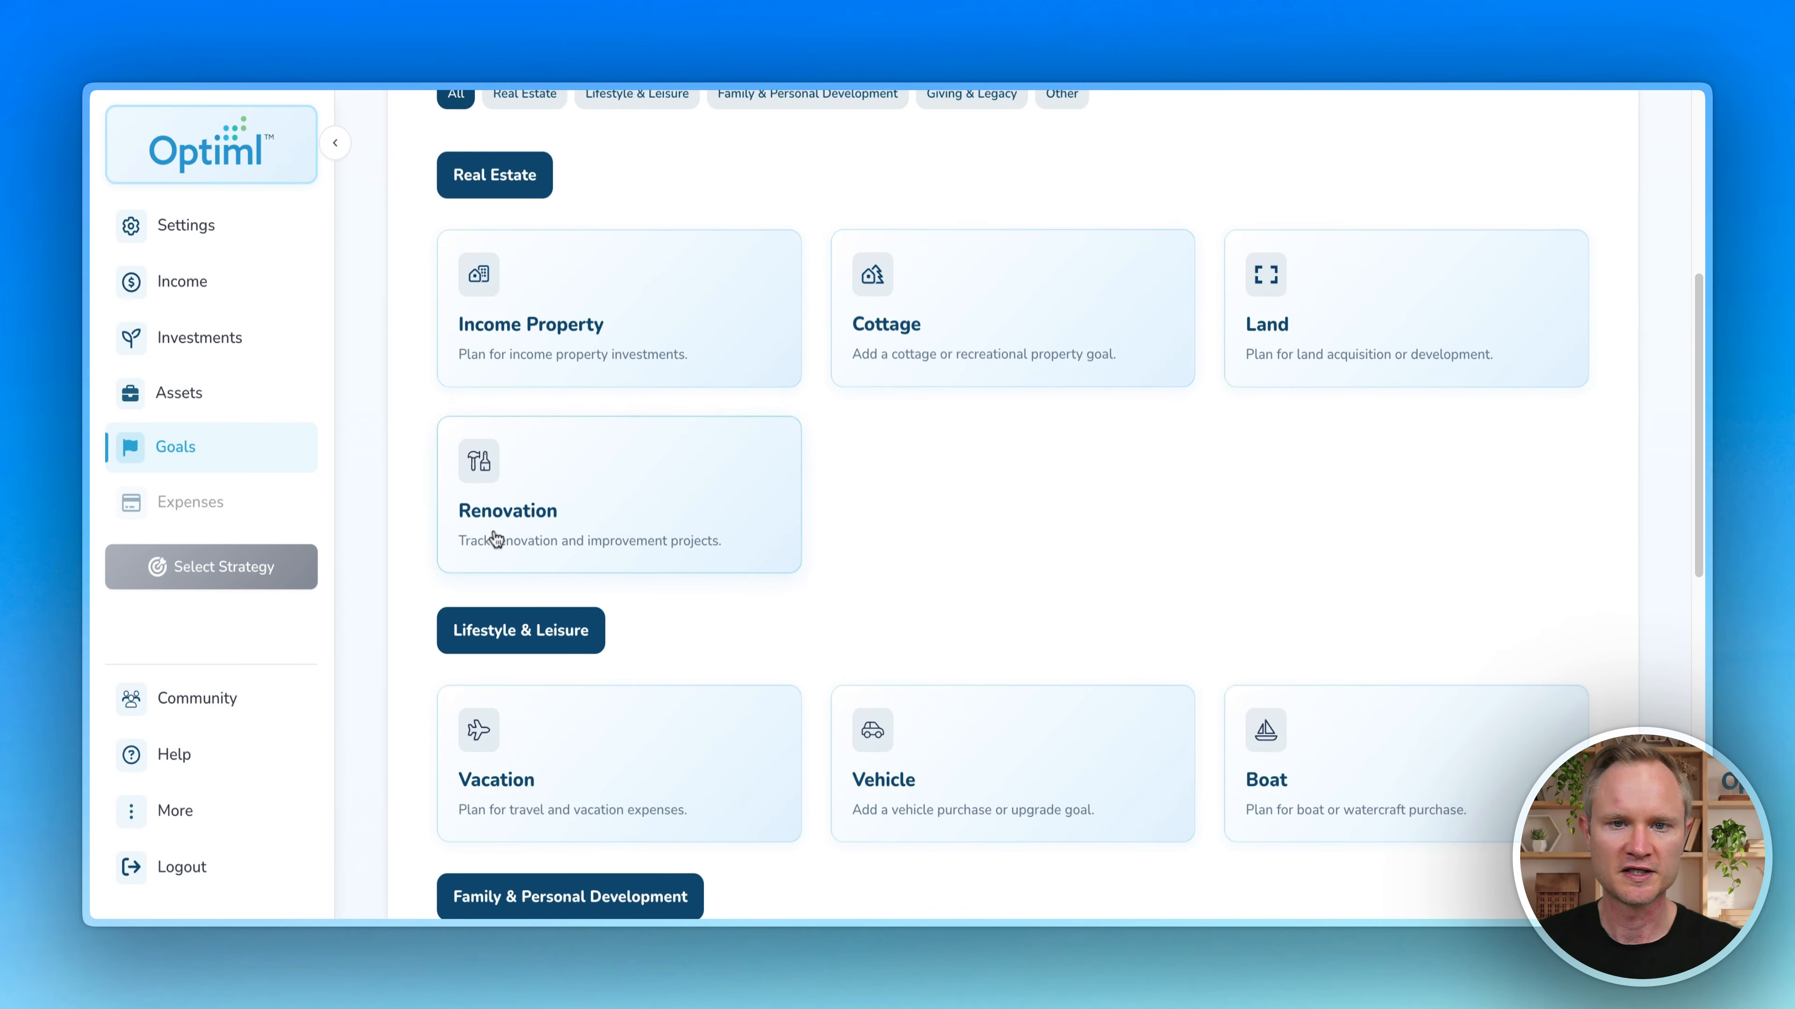
scroll(862, 460, "down", 3)
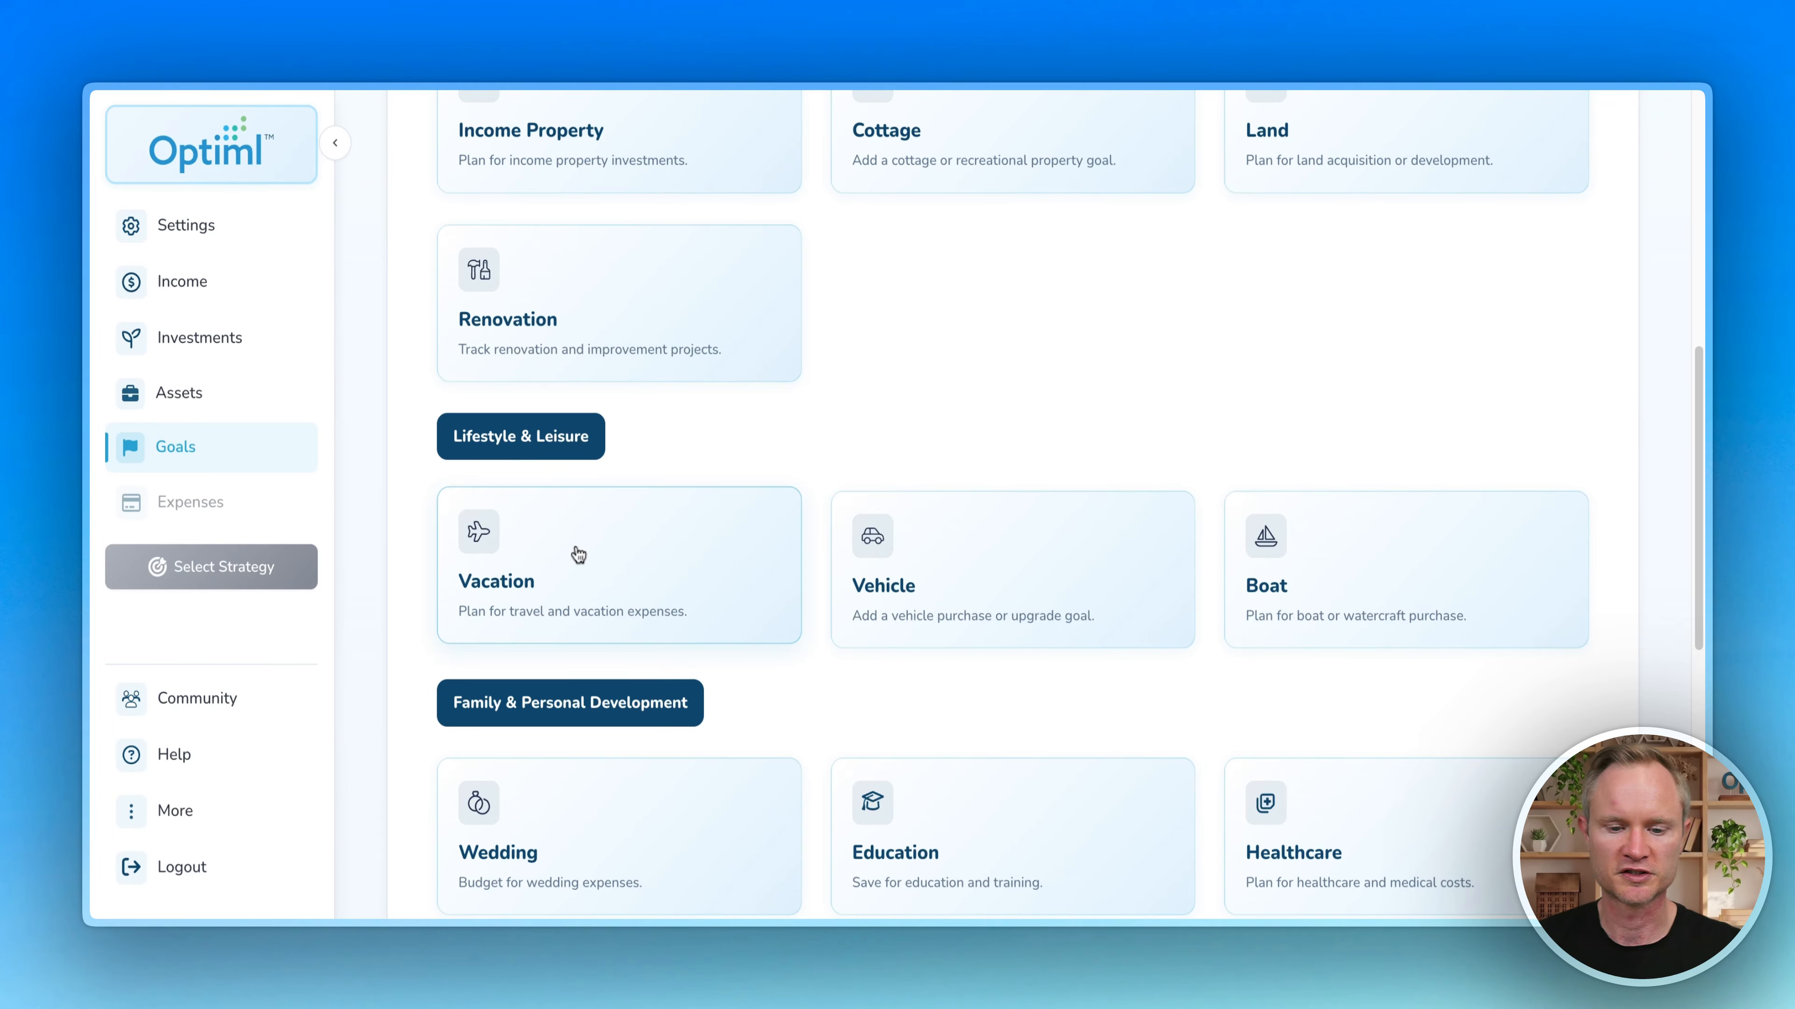
scroll(940, 555, "down", 10)
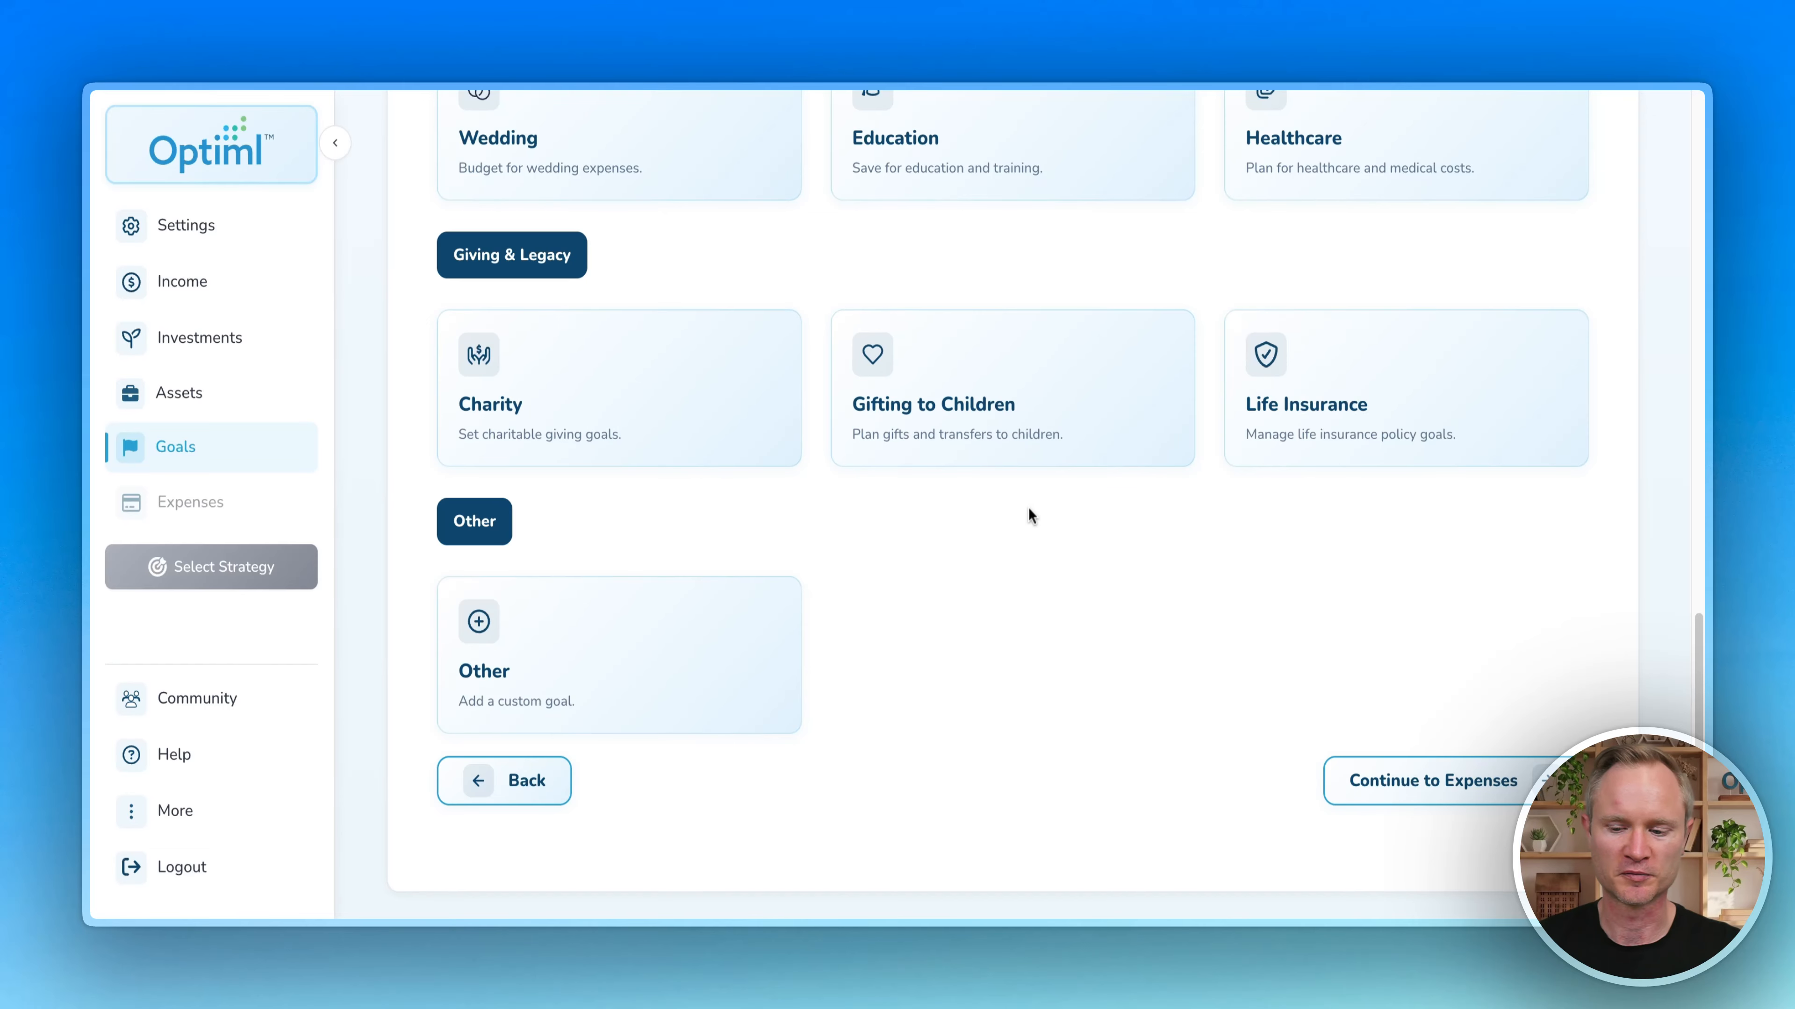
Step: Skip Goals and Debt, closing the Debt welcome message, to reach Expenses
left_click(1470, 781)
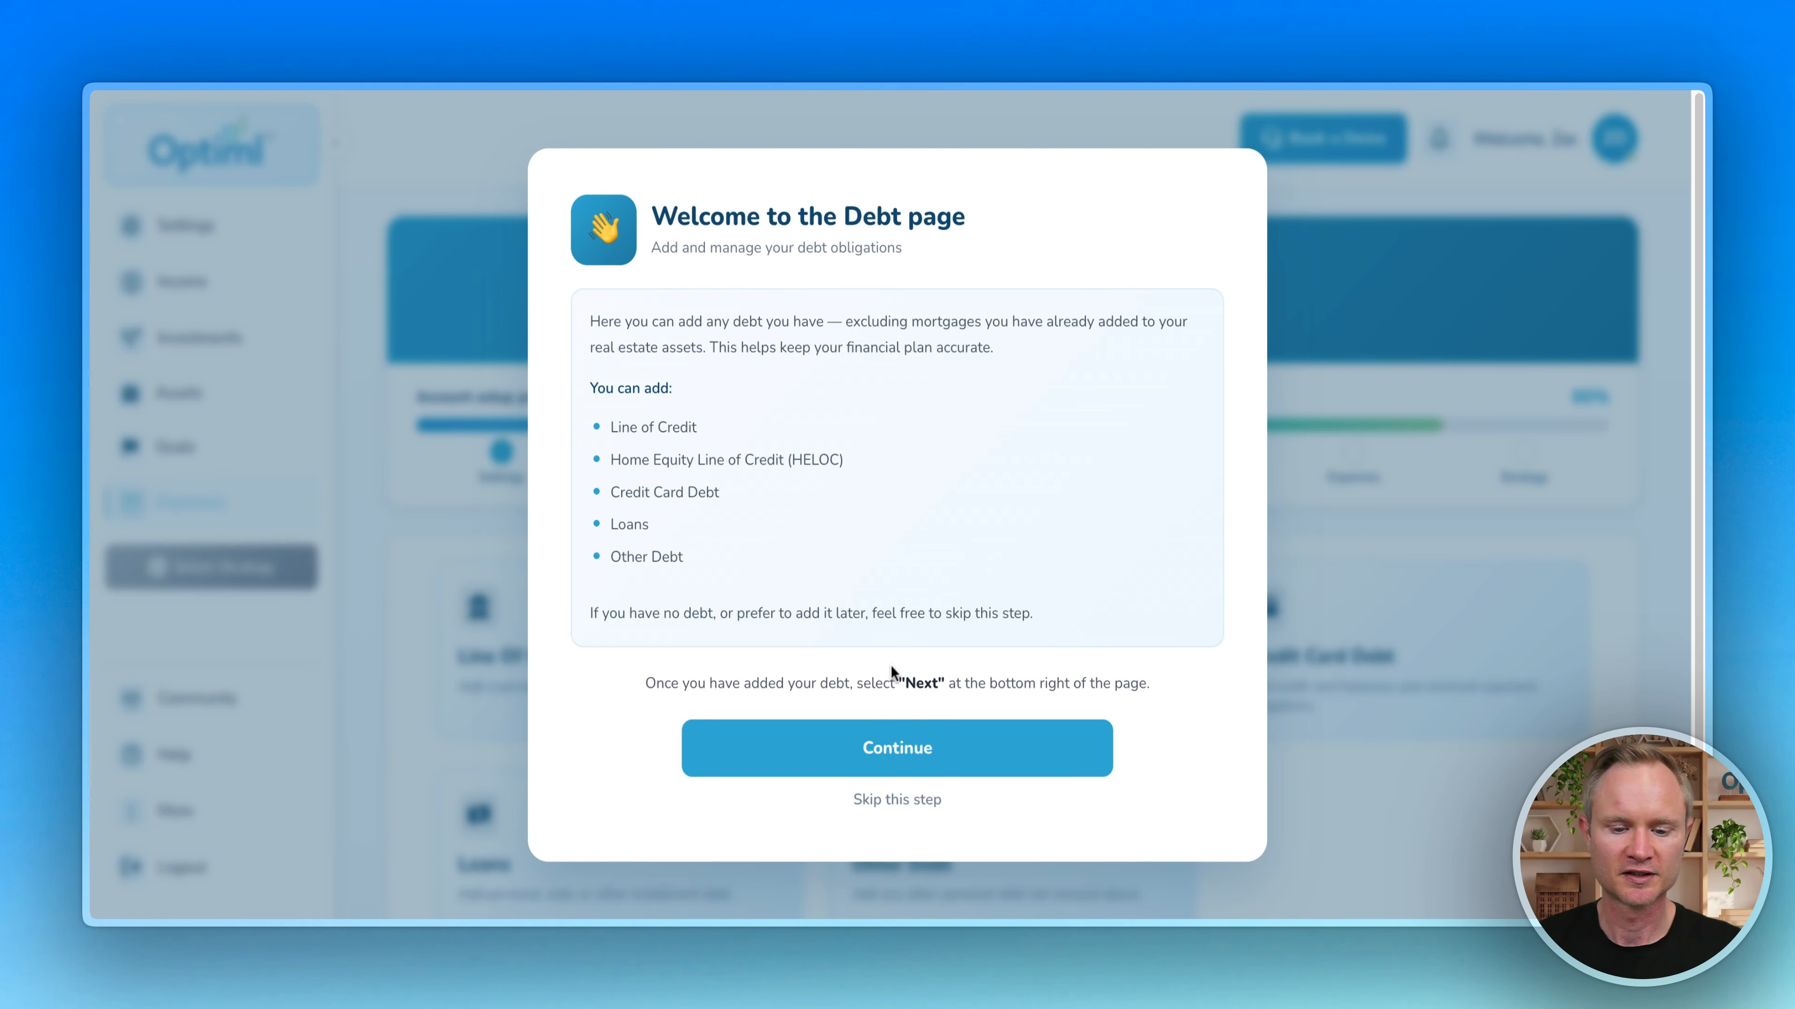
left_click(916, 762)
scroll(1315, 692, "down", 3)
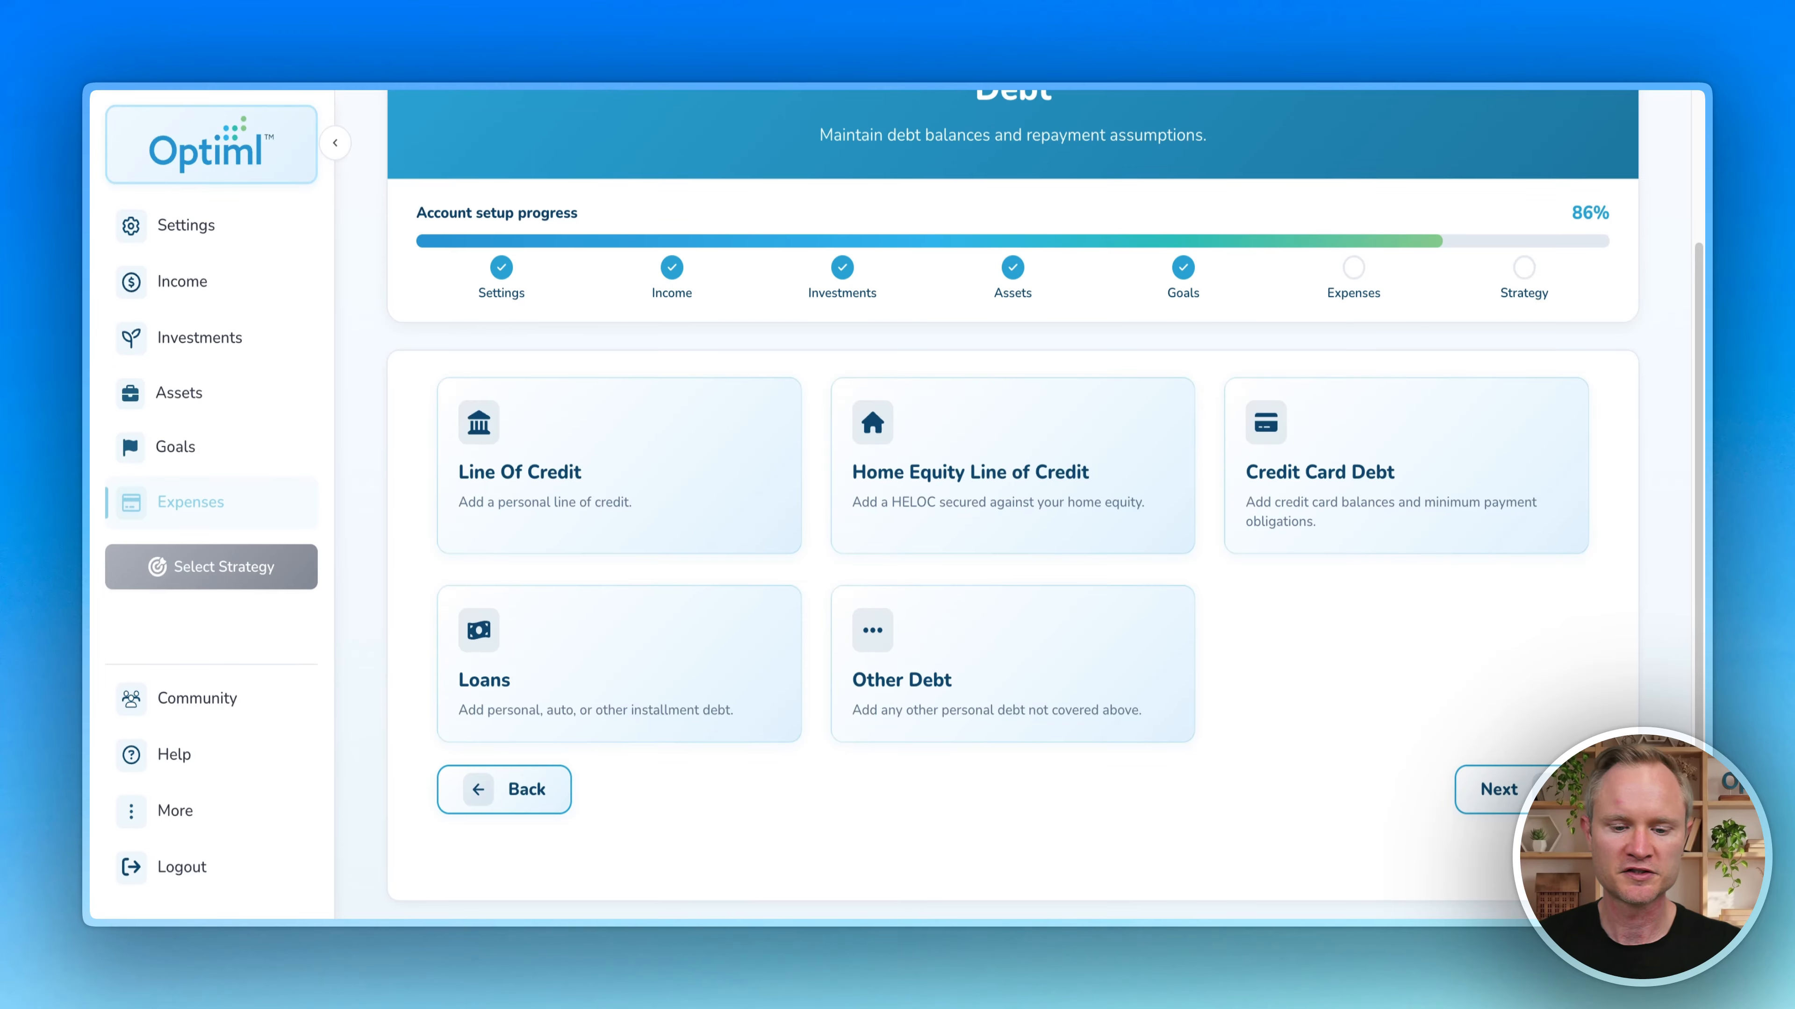
left_click(1493, 789)
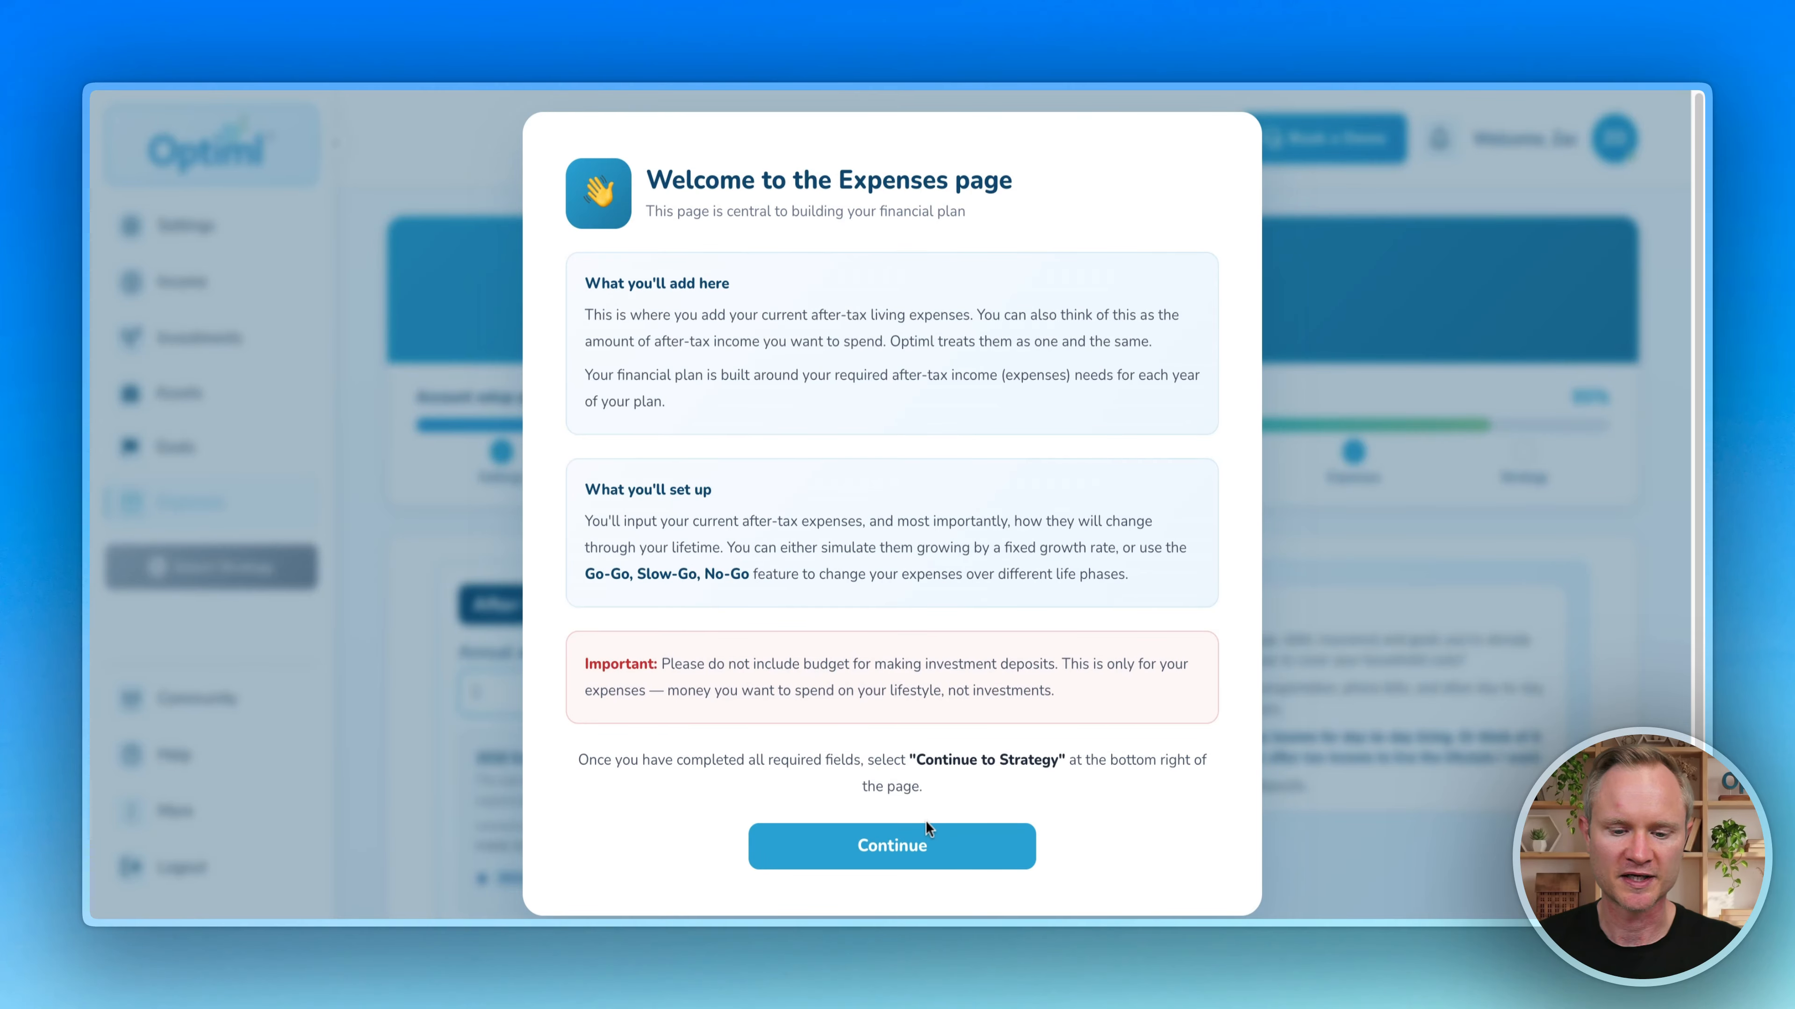
Step: Dismiss the Expenses welcome and enter $50,000 as annual after-tax living expenses
left_click(915, 851)
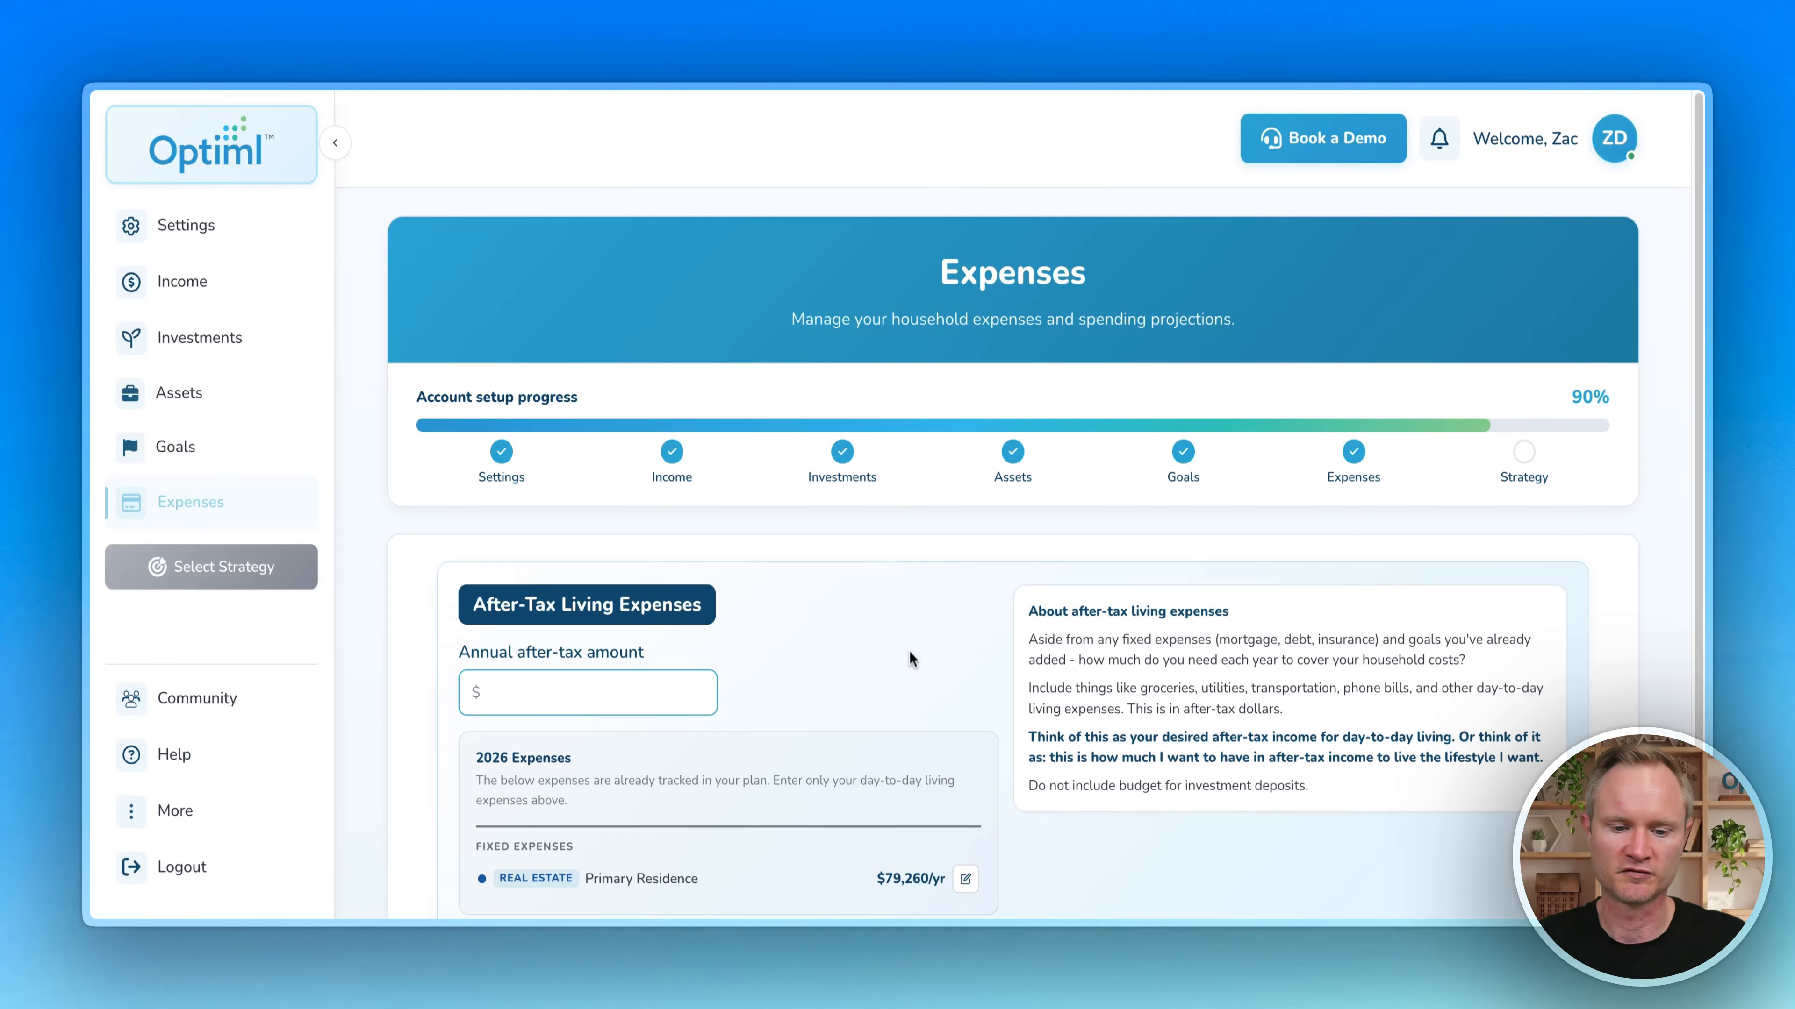
scroll(874, 560, "down", 3)
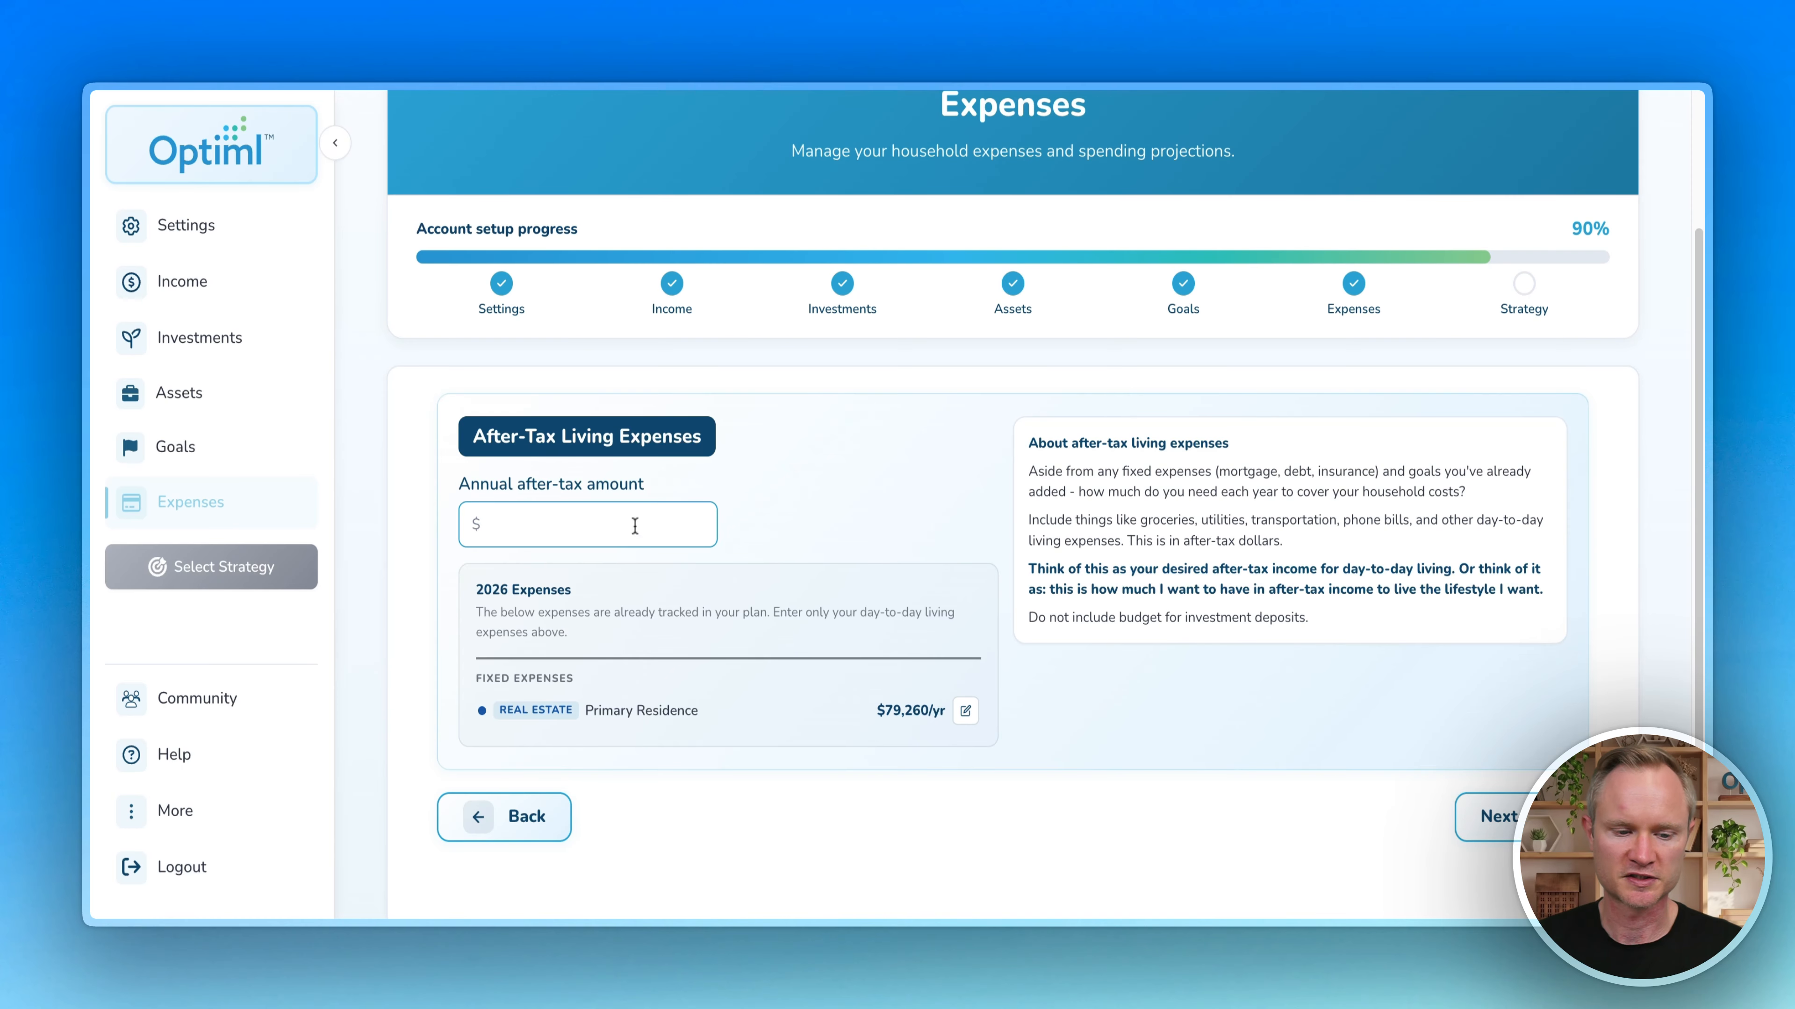
left_click(604, 520)
type("50000")
scroll(735, 560, "down", 3)
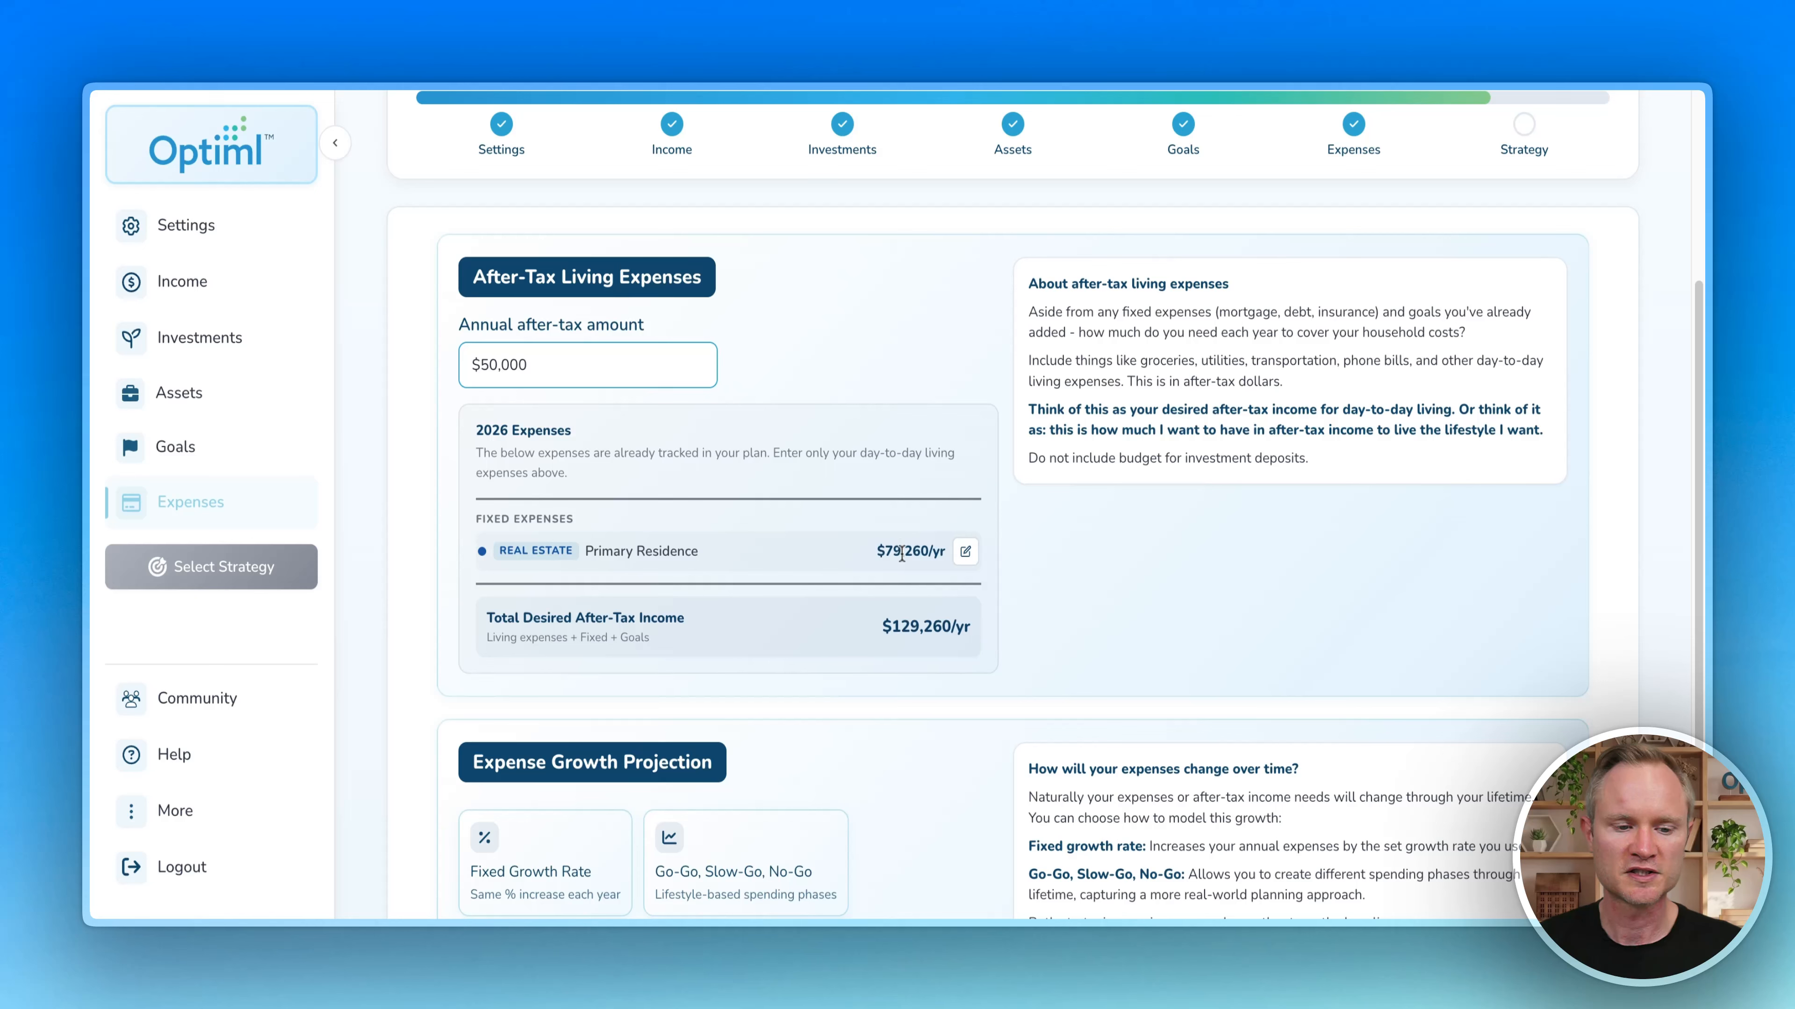
left_click_drag(543, 367, 450, 376)
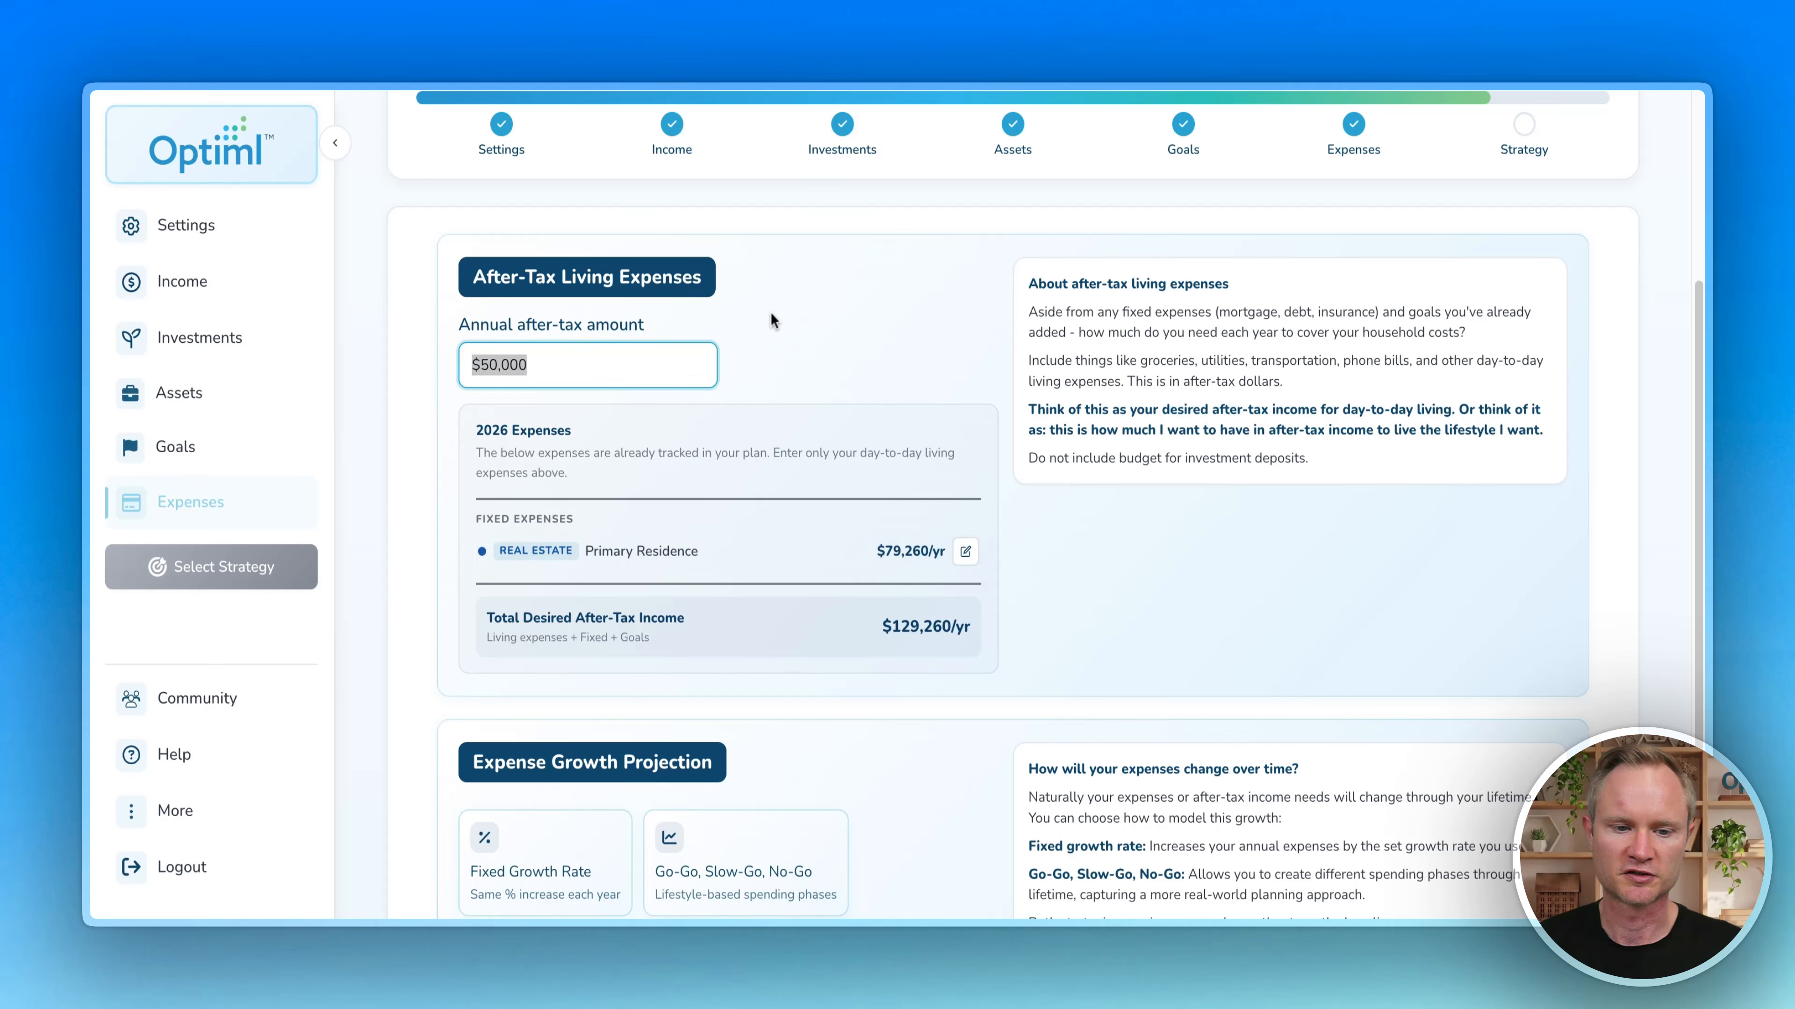
left_click(814, 334)
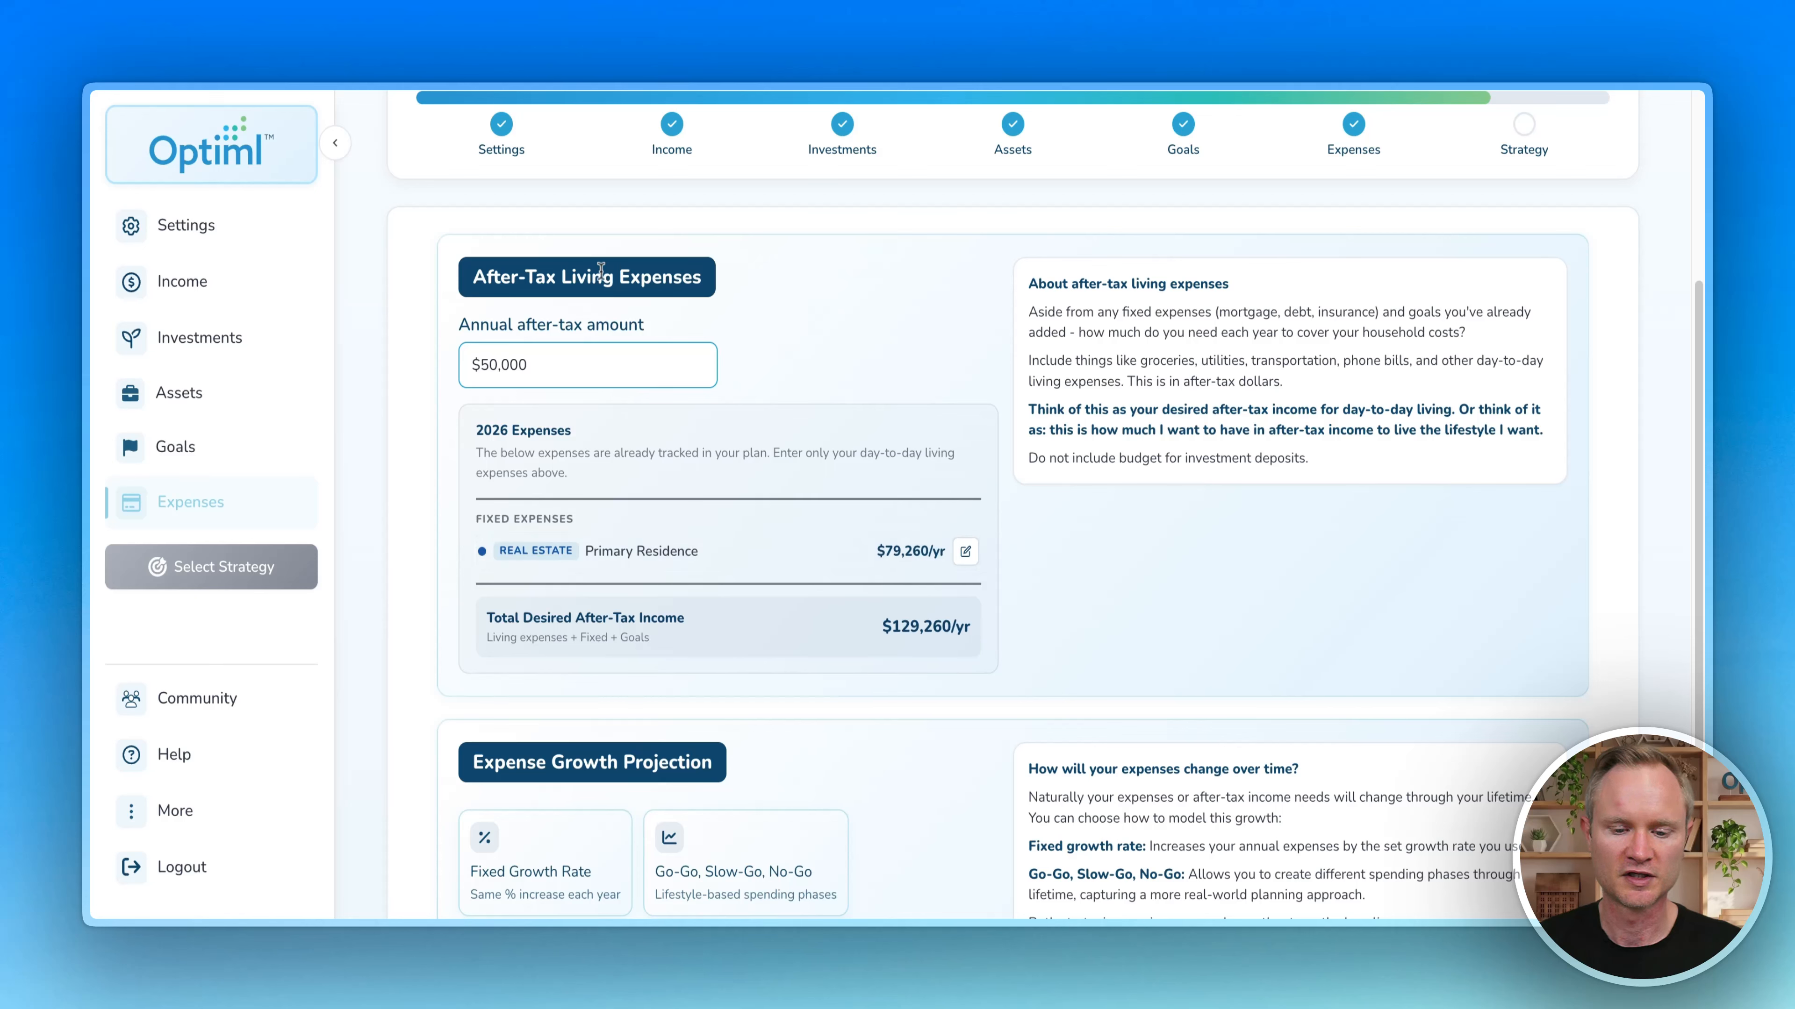
Step: Choose a 2% fixed annual expense growth rate and review the projection table and chart
mouse_move(890, 631)
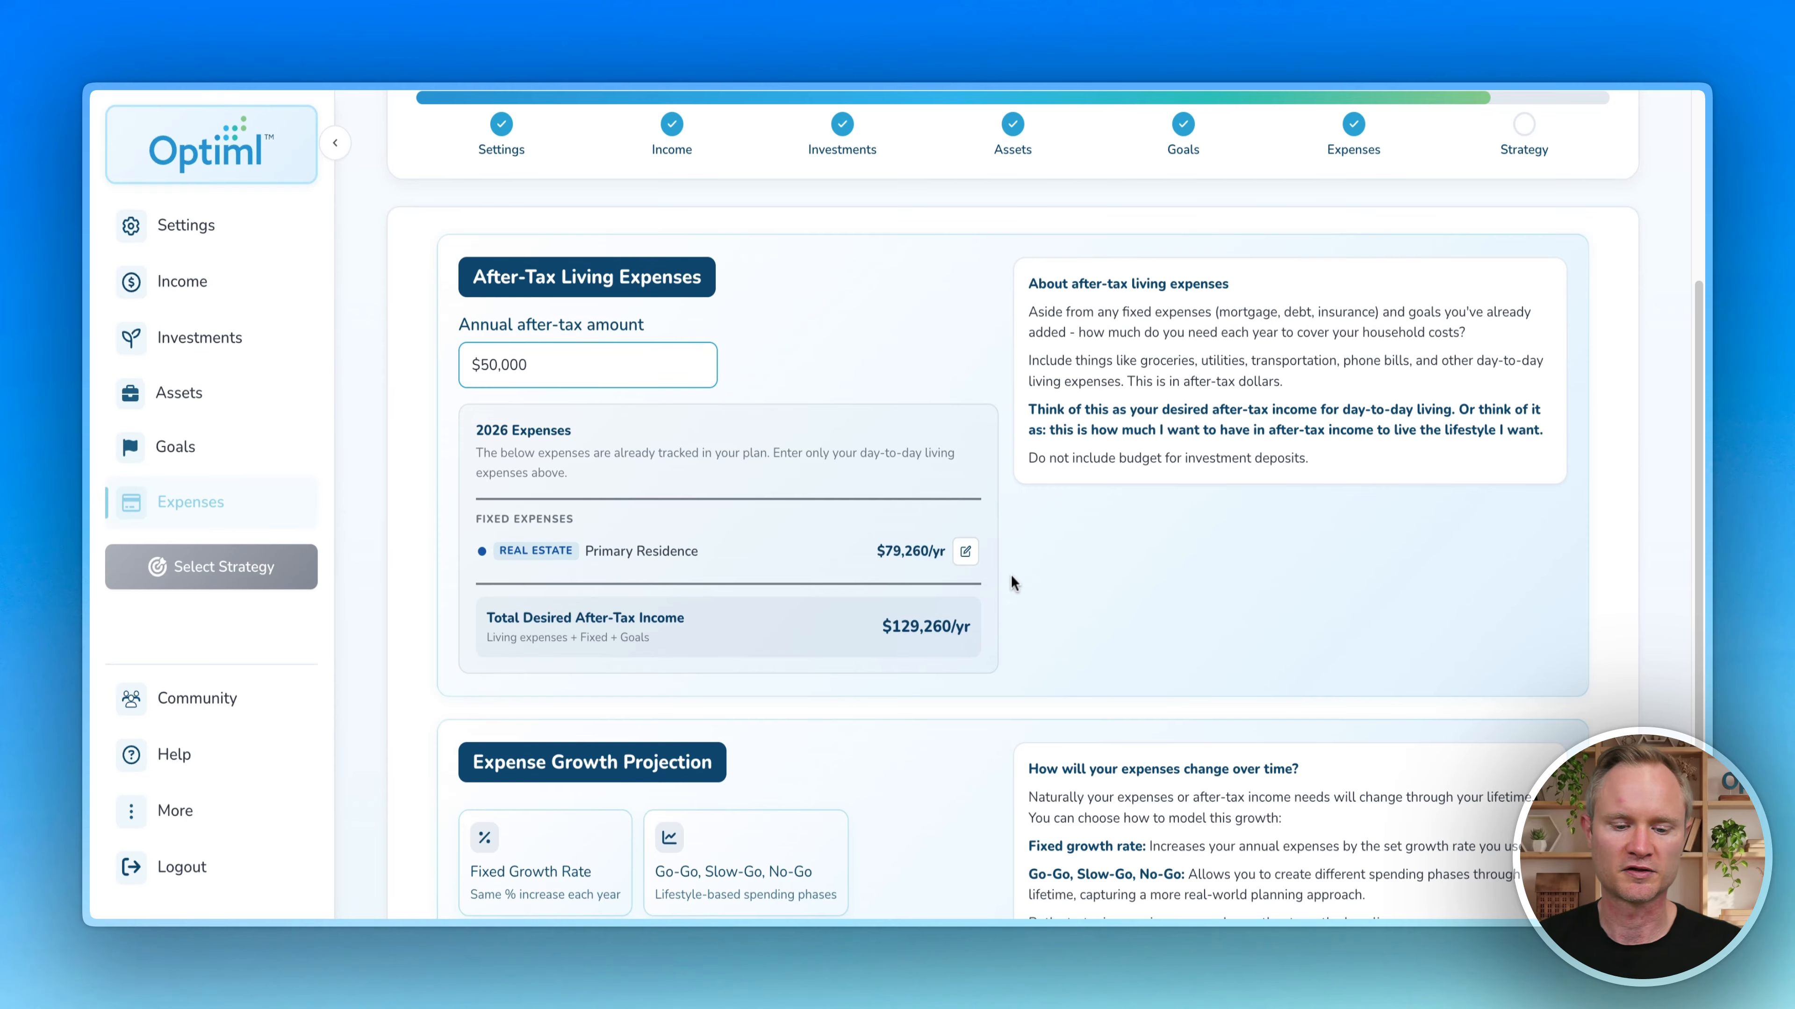
scroll(1004, 495, "down", 3)
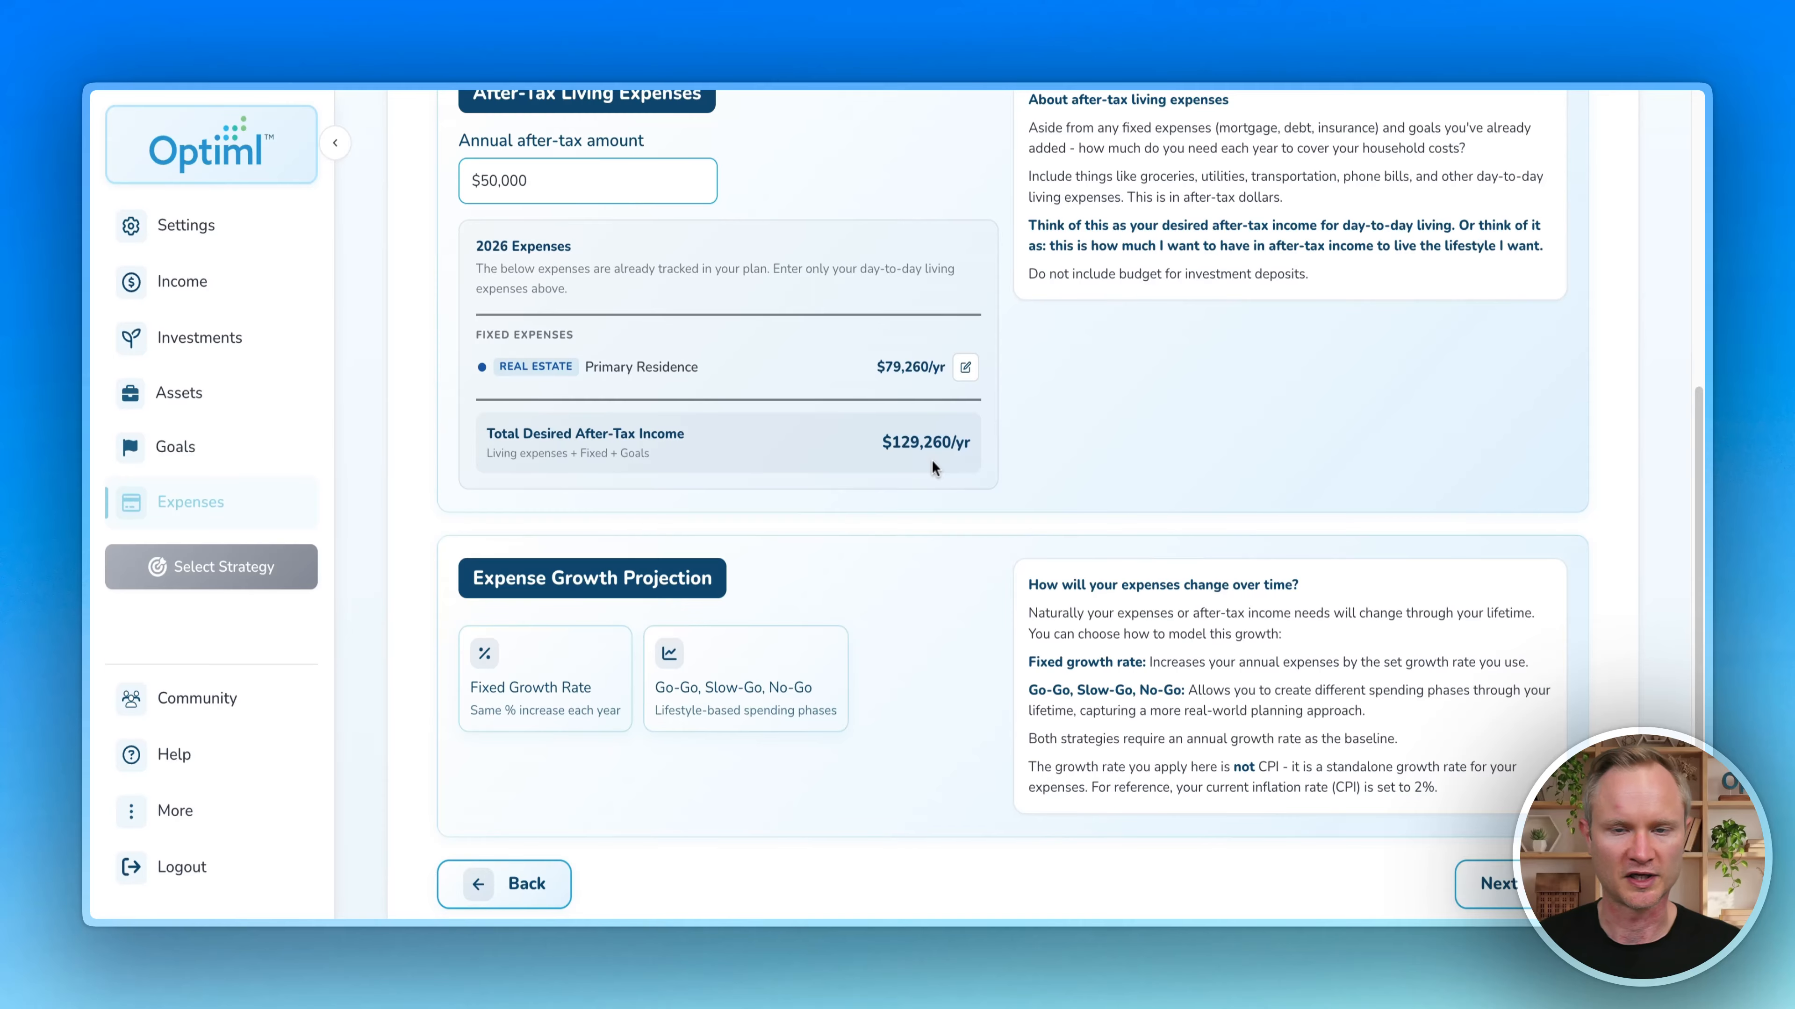
scroll(990, 435, "down", 2)
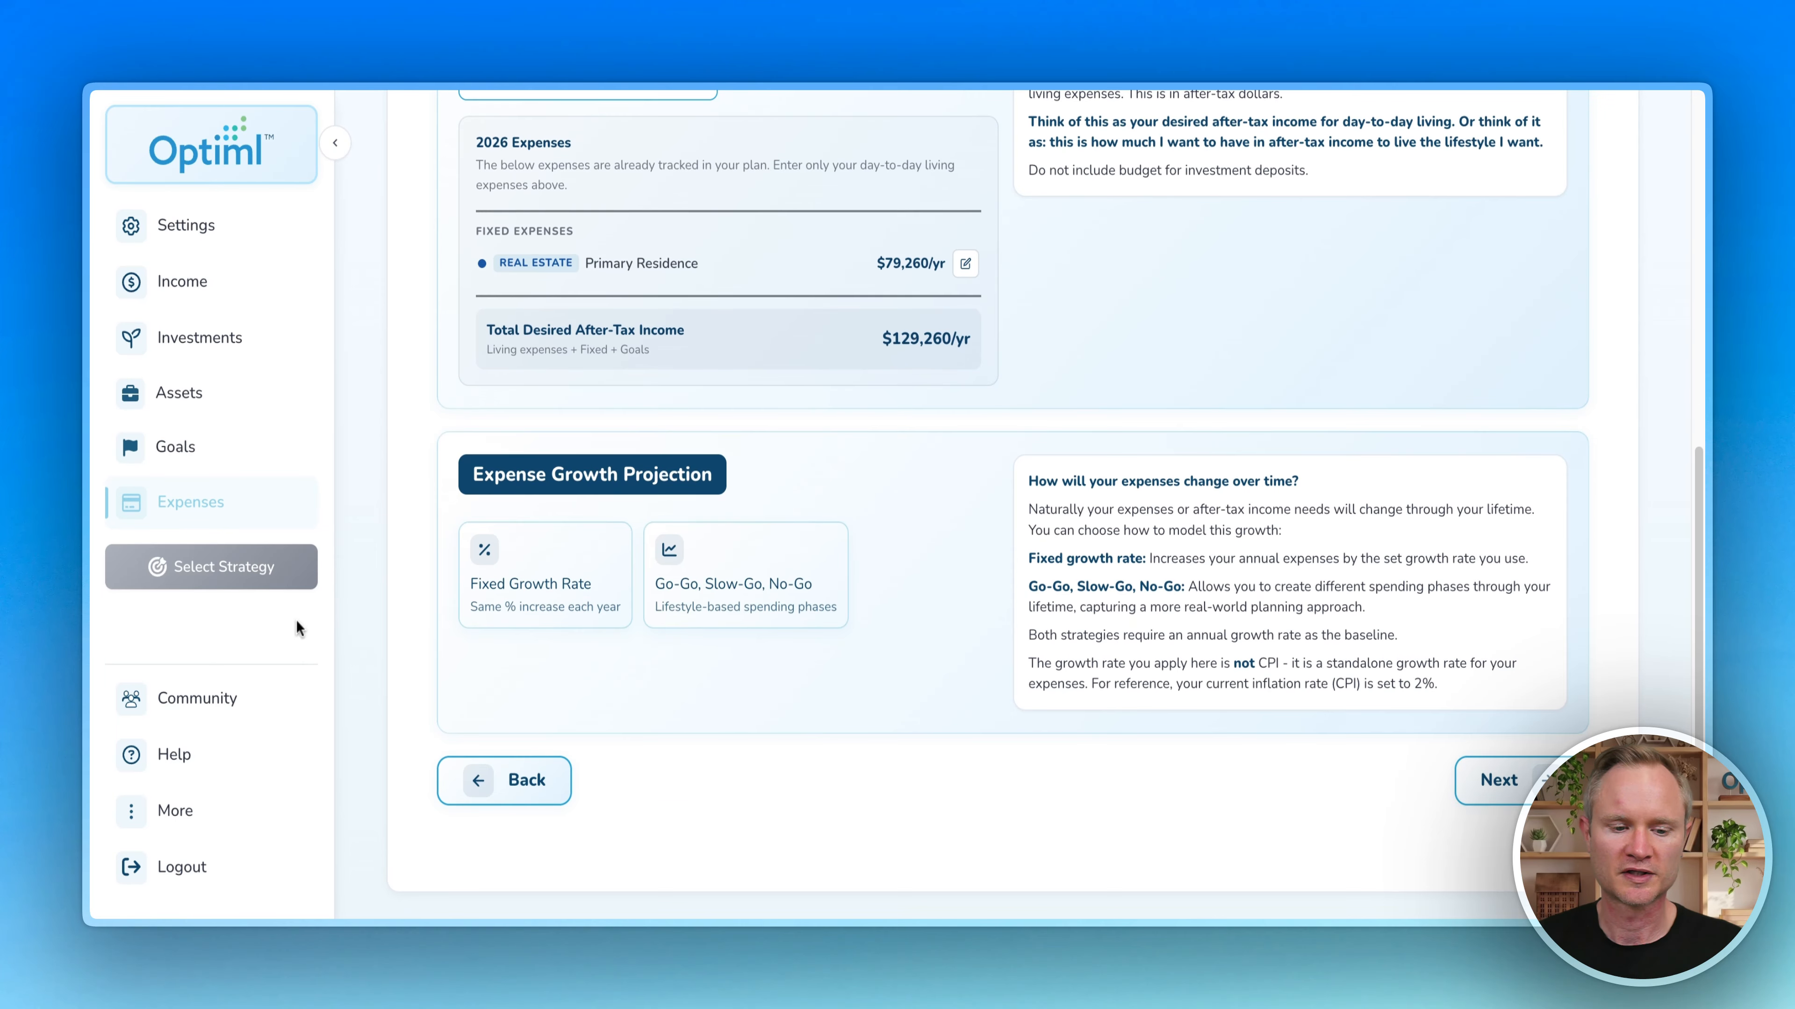
left_click(561, 576)
scroll(483, 514, "down", 3)
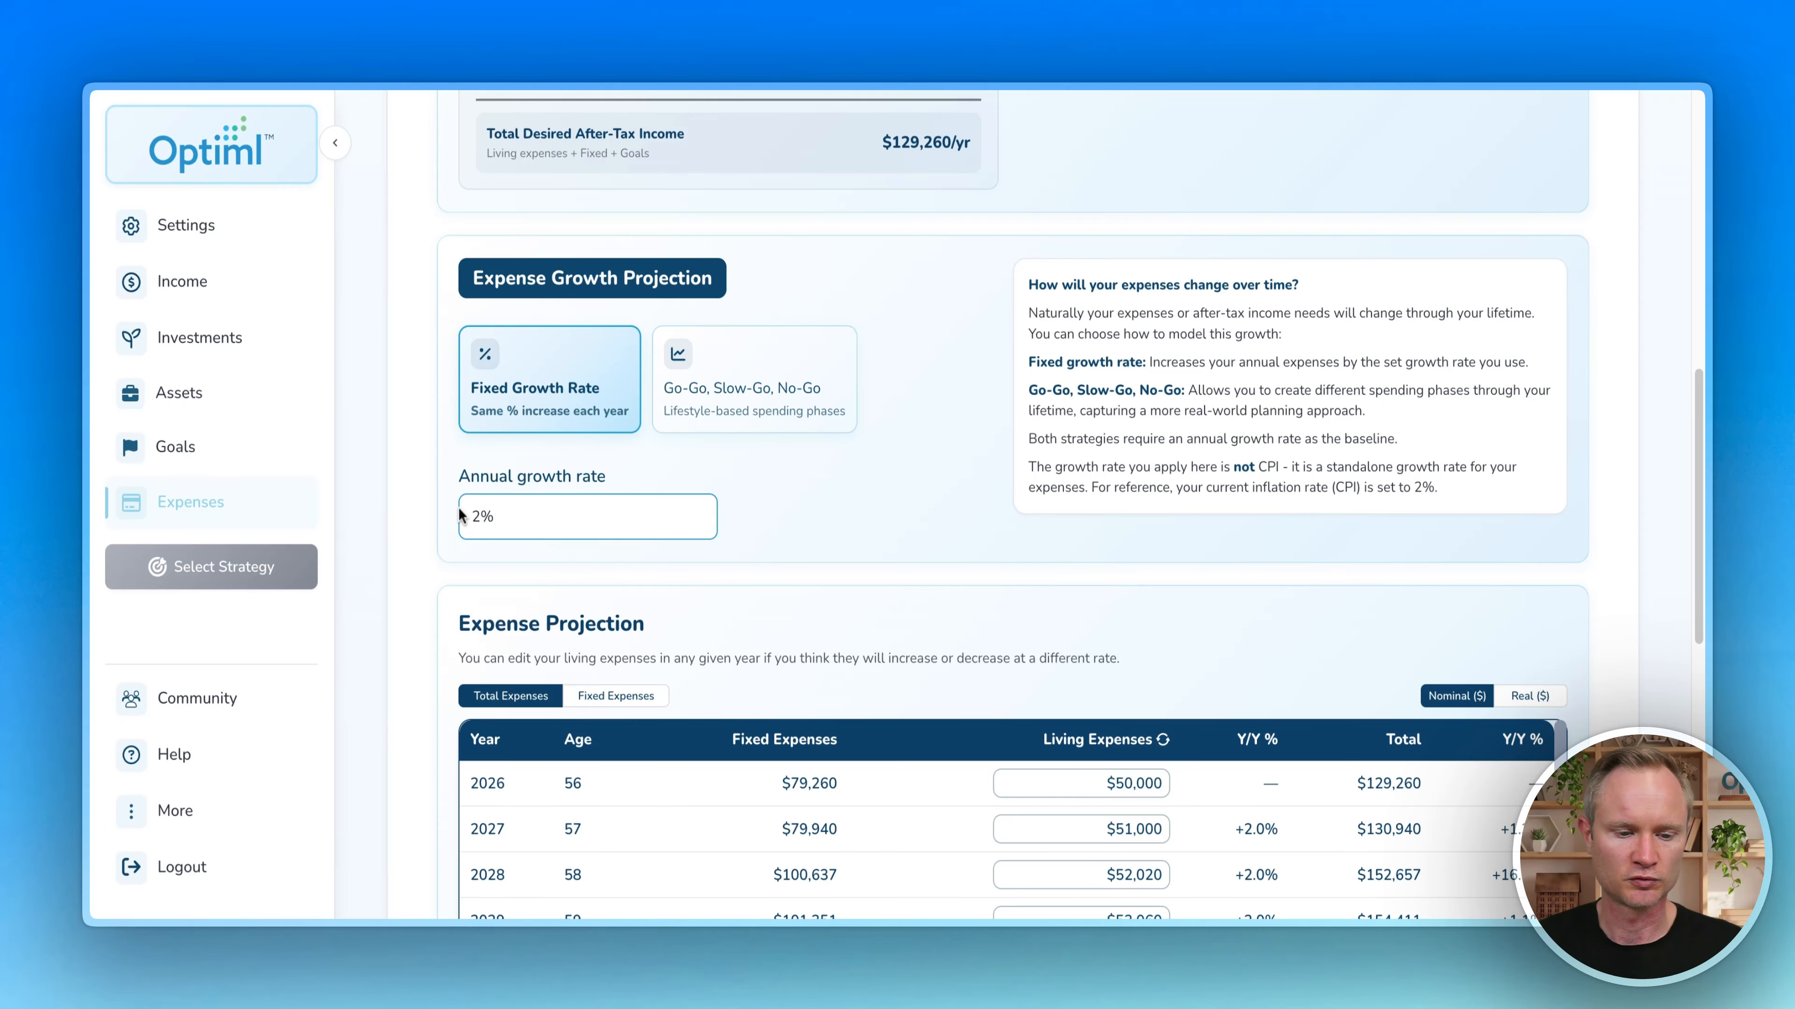
scroll(398, 468, "down", 5)
scroll(1265, 510, "down", 4)
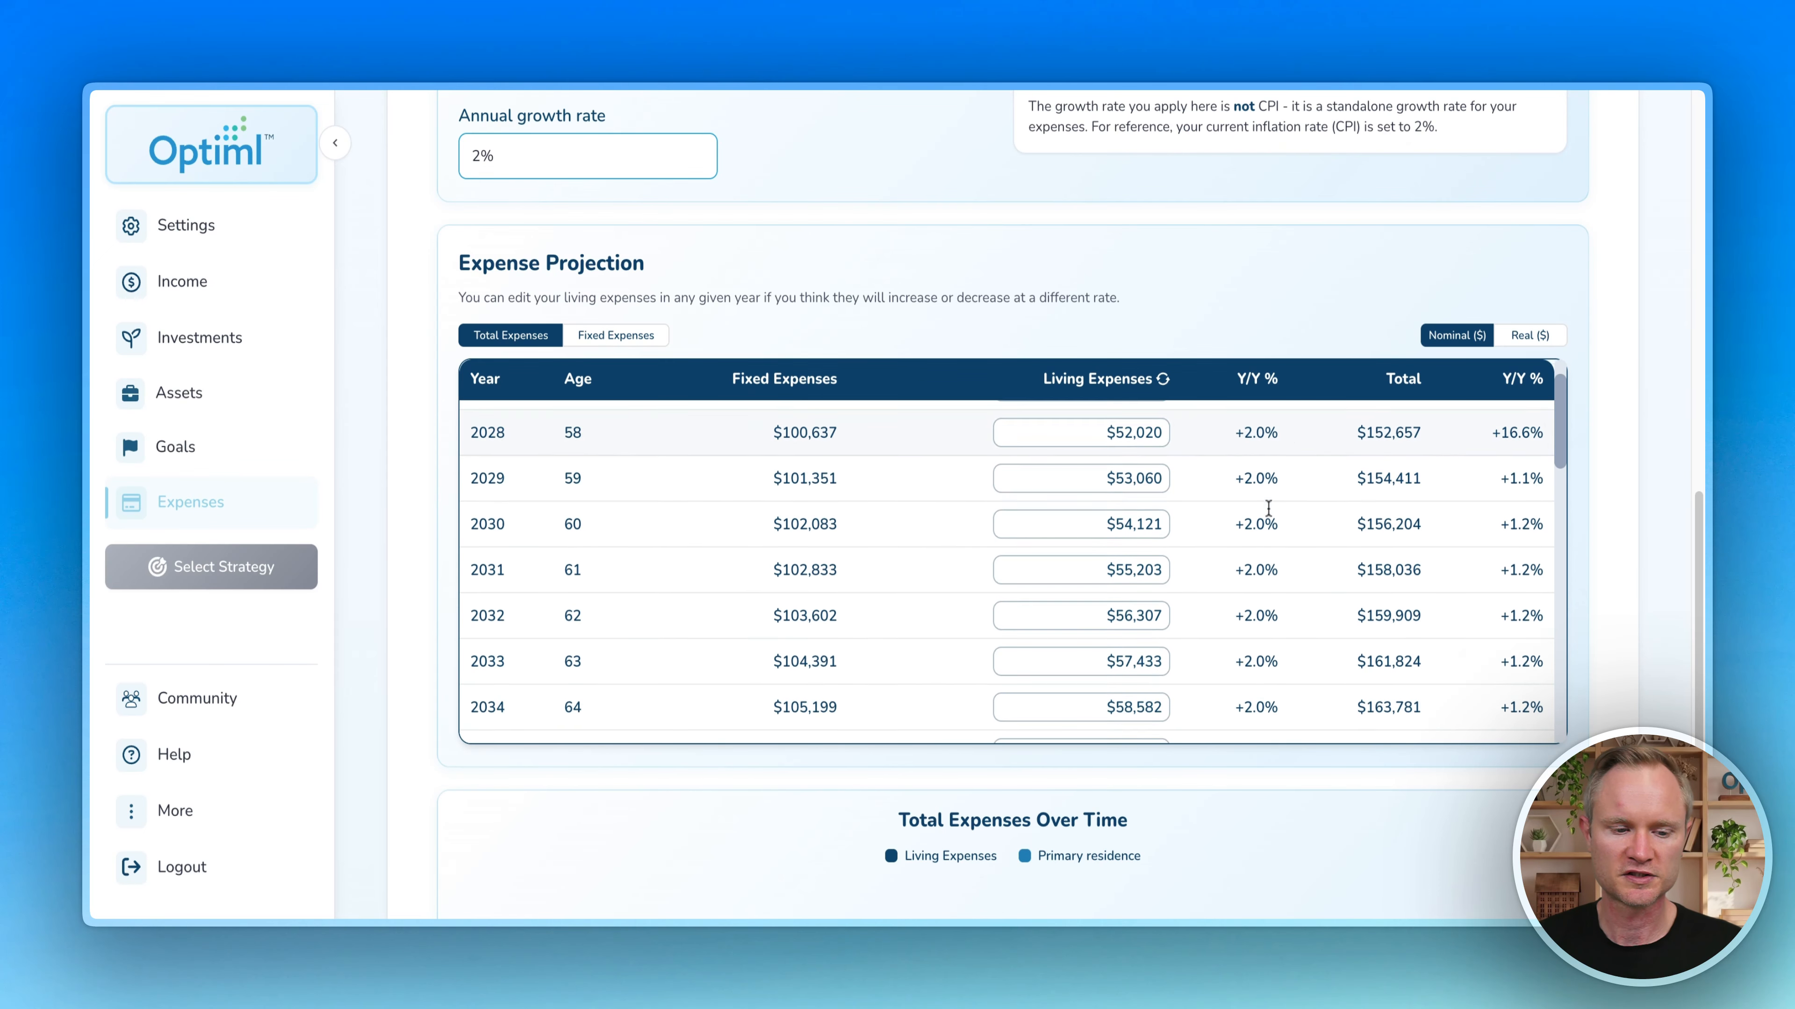
scroll(394, 493, "down", 5)
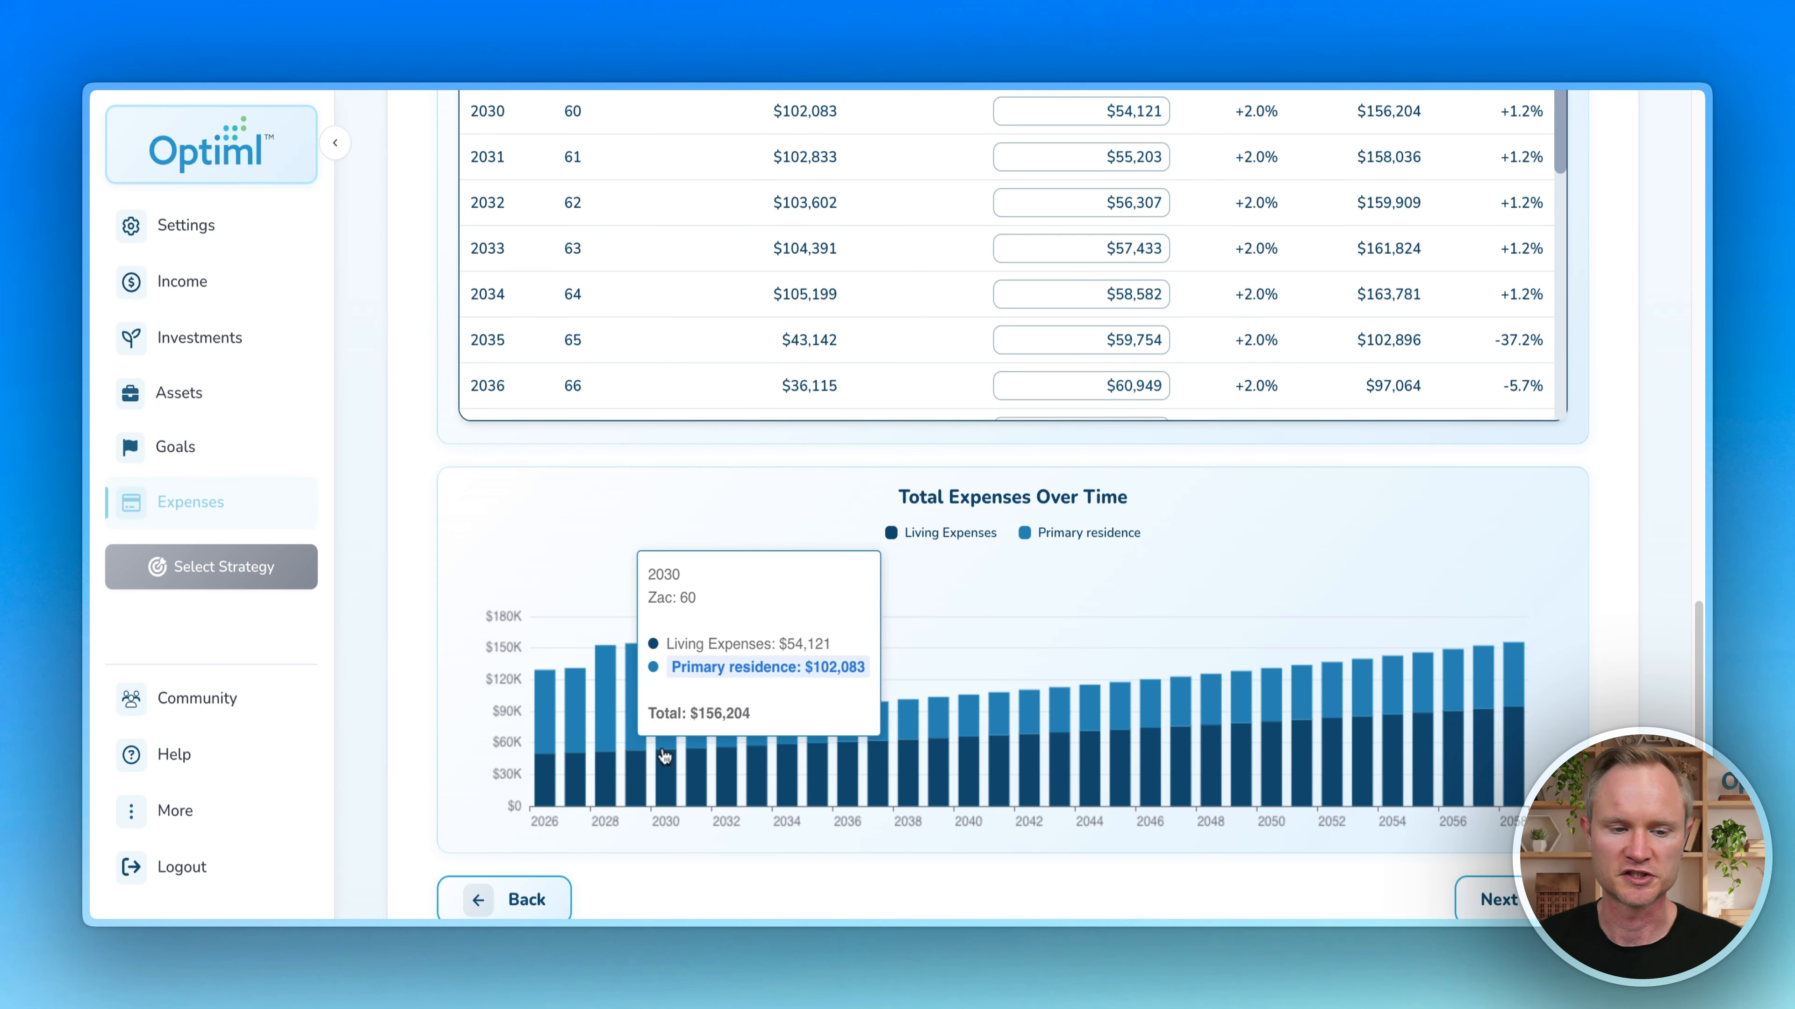
scroll(413, 398, "up", 10)
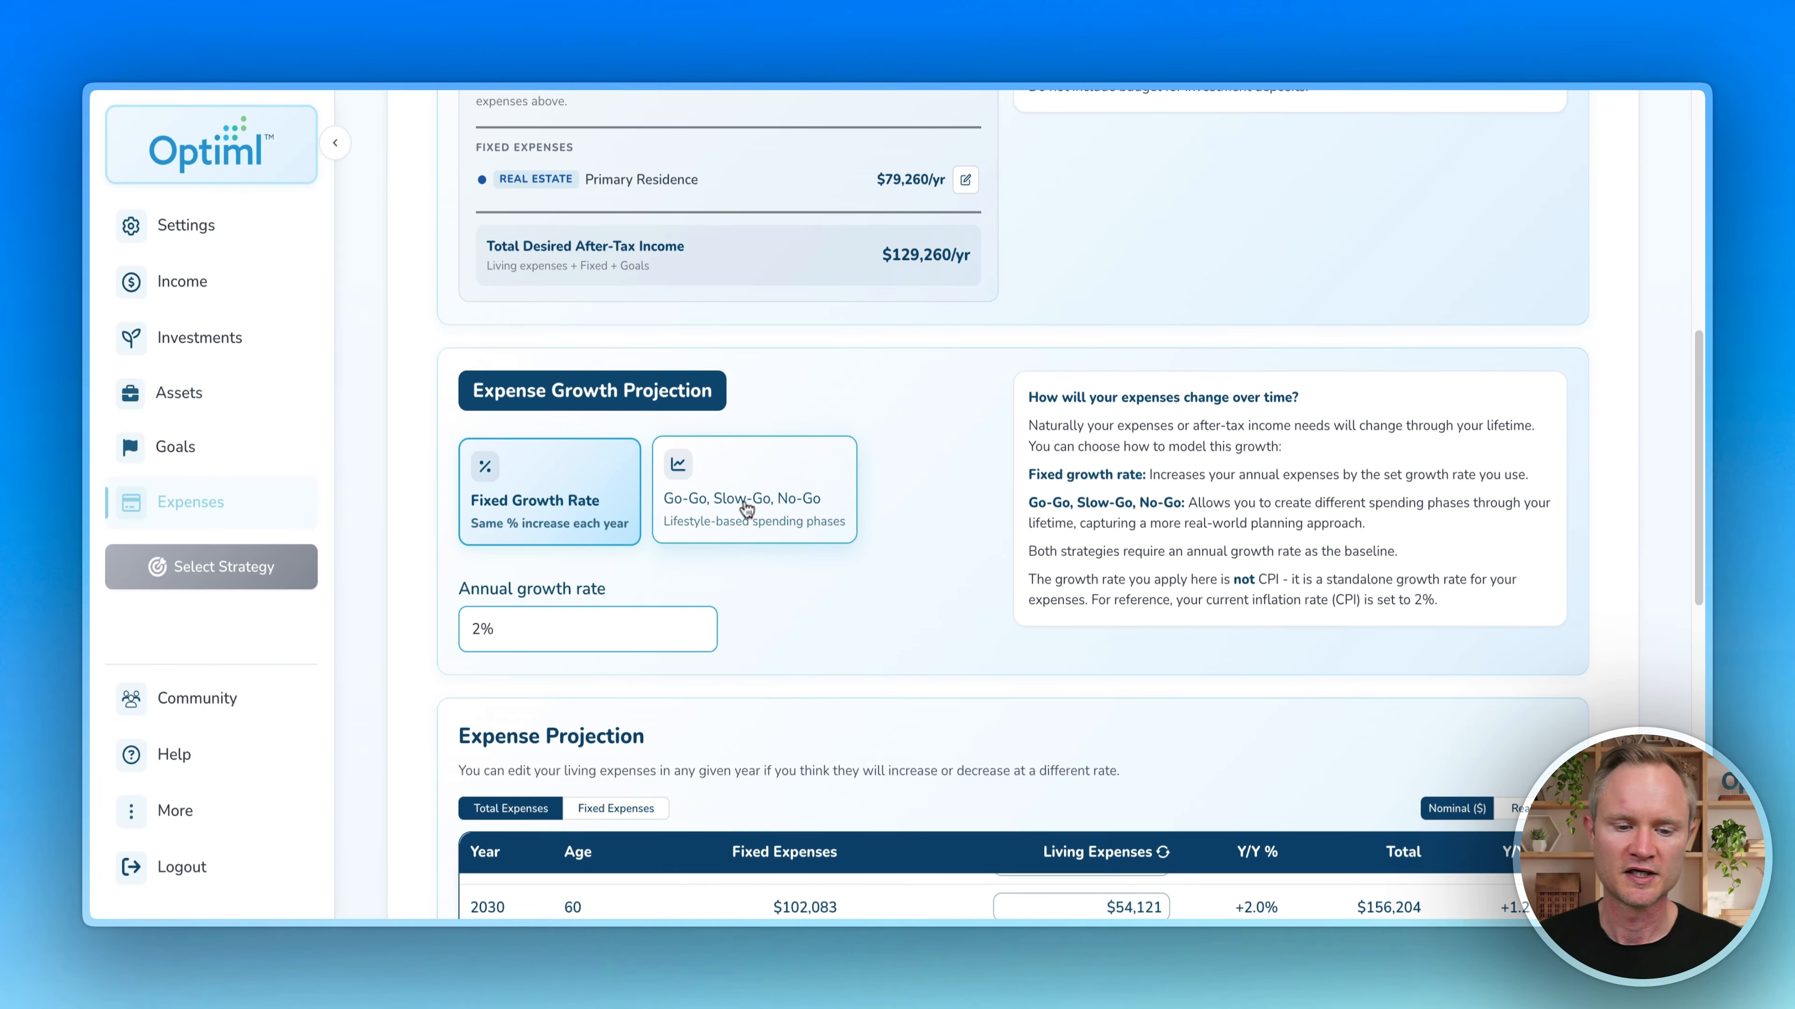
Step: Switch to Go-Go, Slow-Go, No-Go spending phases with Slow-Go starting at age 72
left_click(746, 508)
scroll(422, 449, "down", 5)
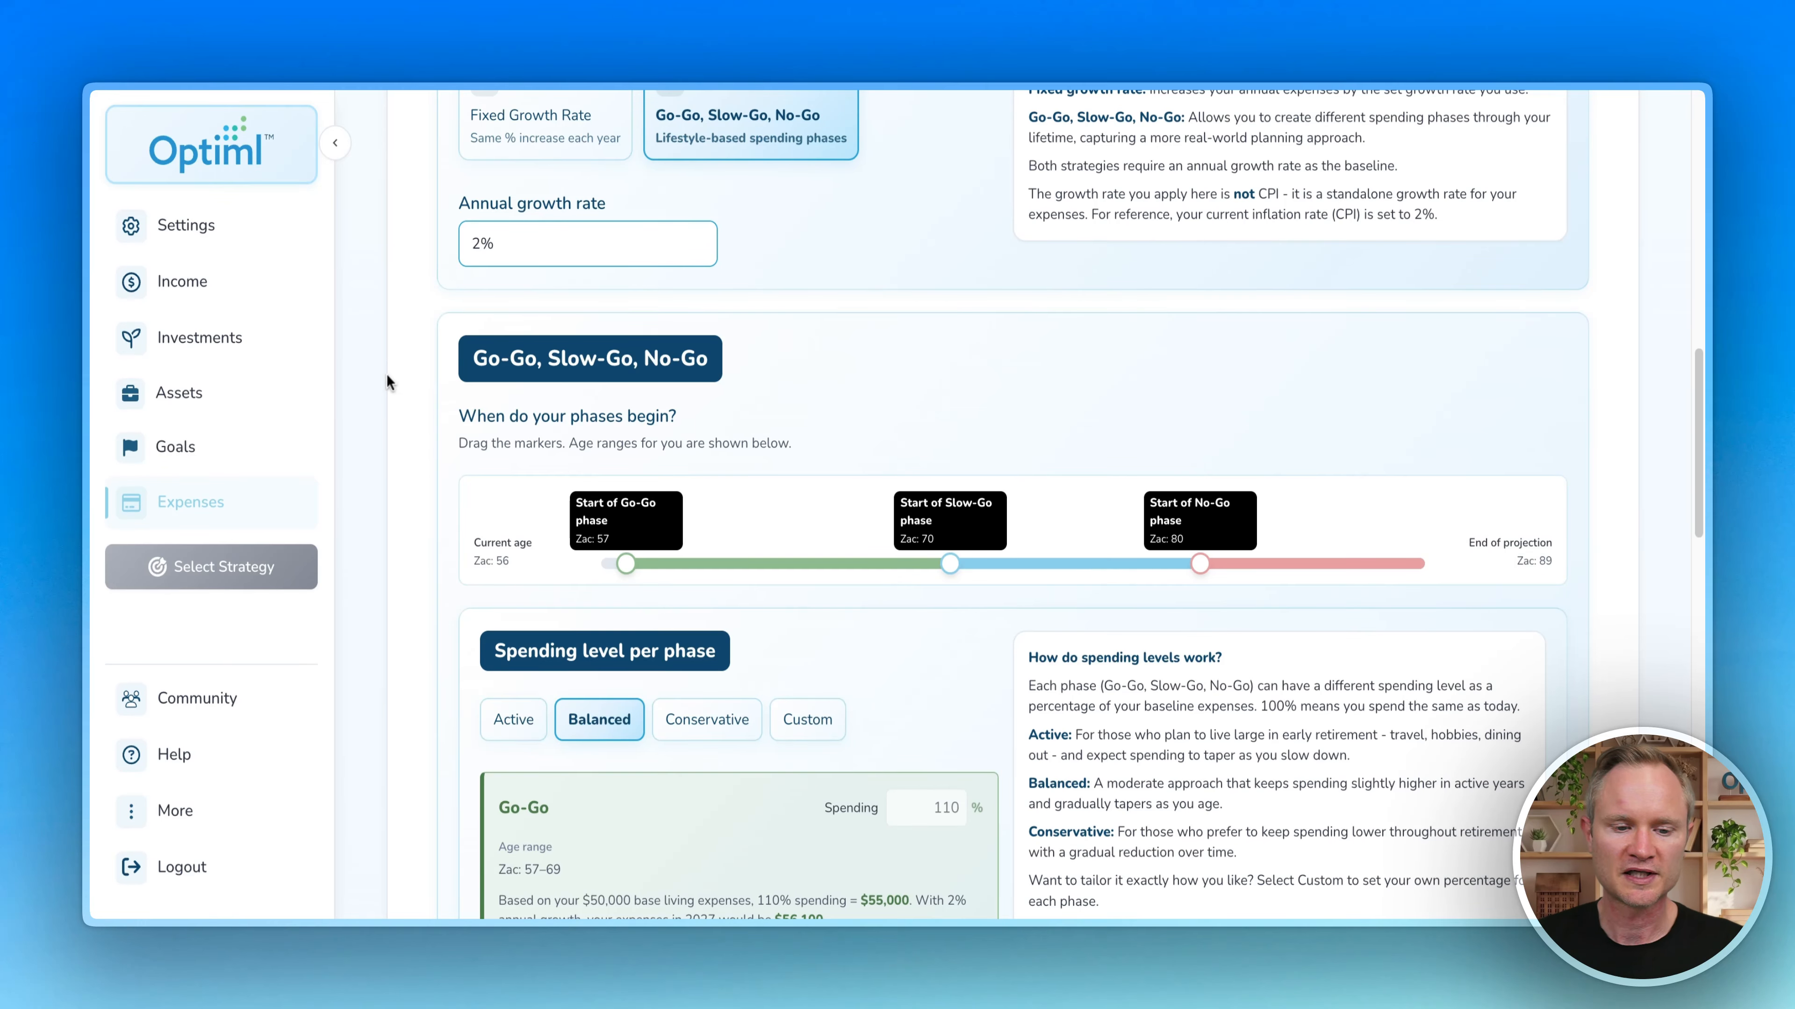
scroll(424, 389, "down", 2)
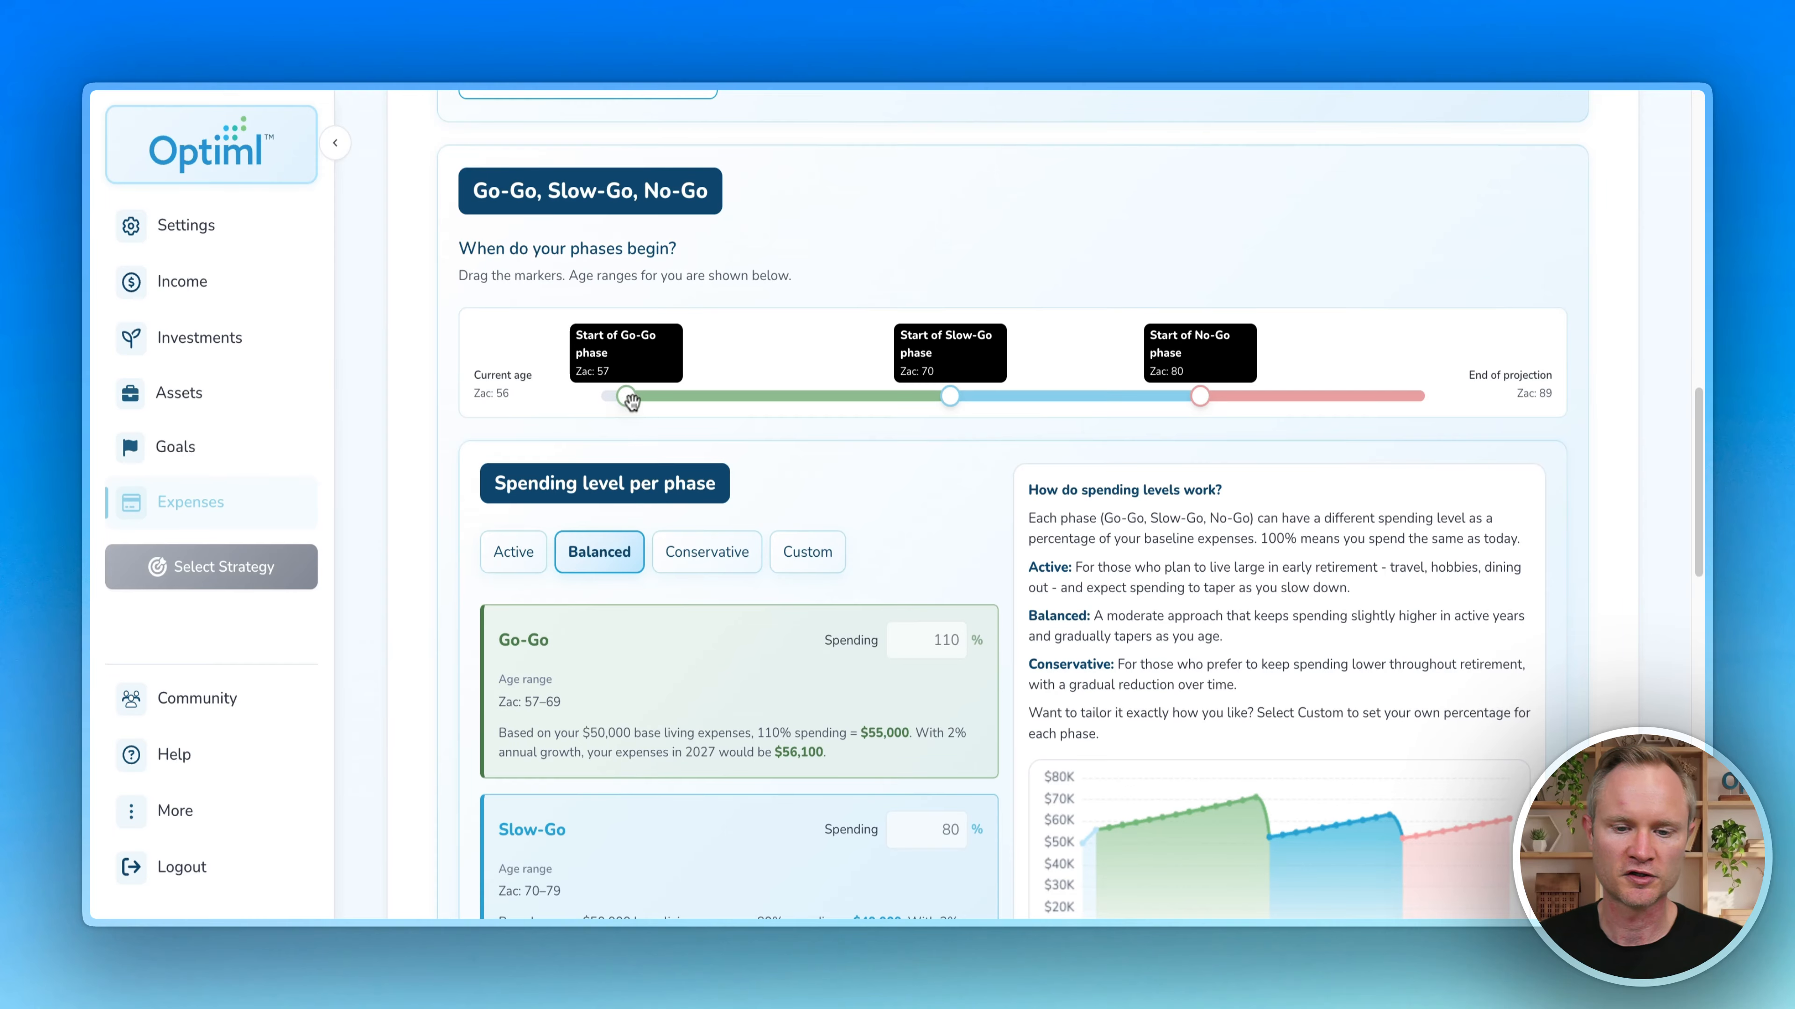
left_click_drag(951, 396, 1006, 398)
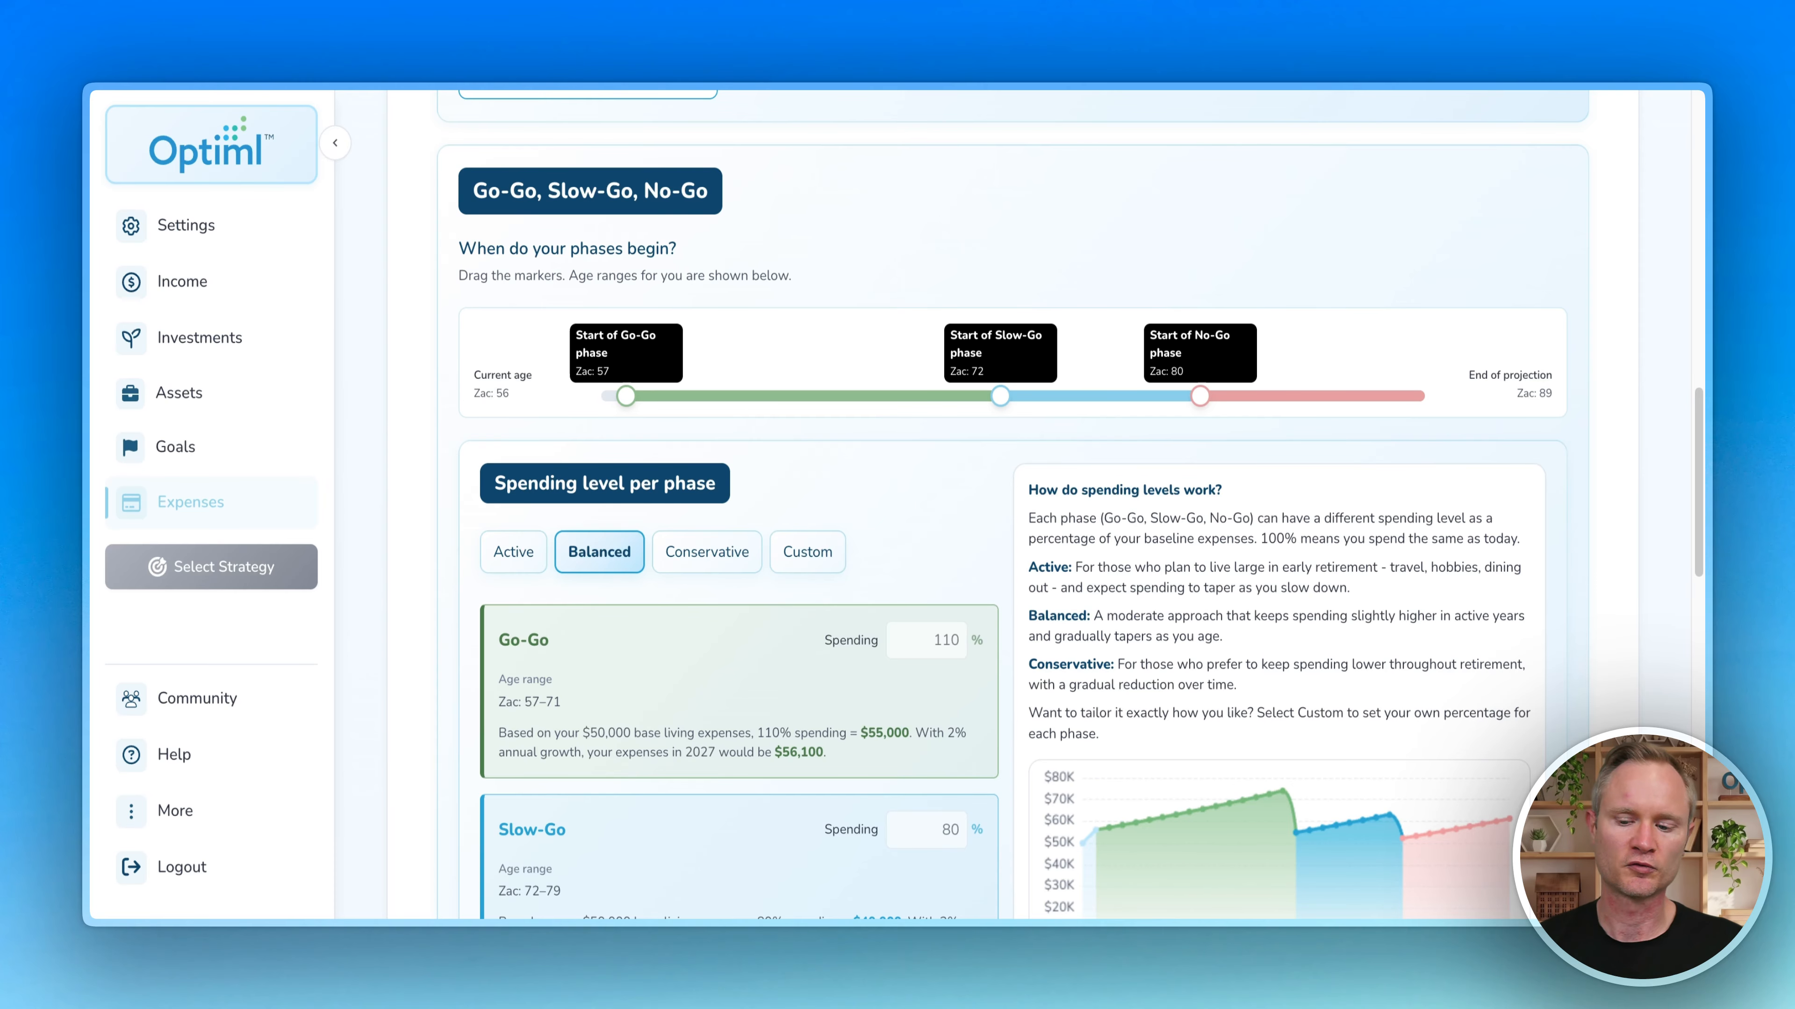
scroll(1095, 424, "down", 3)
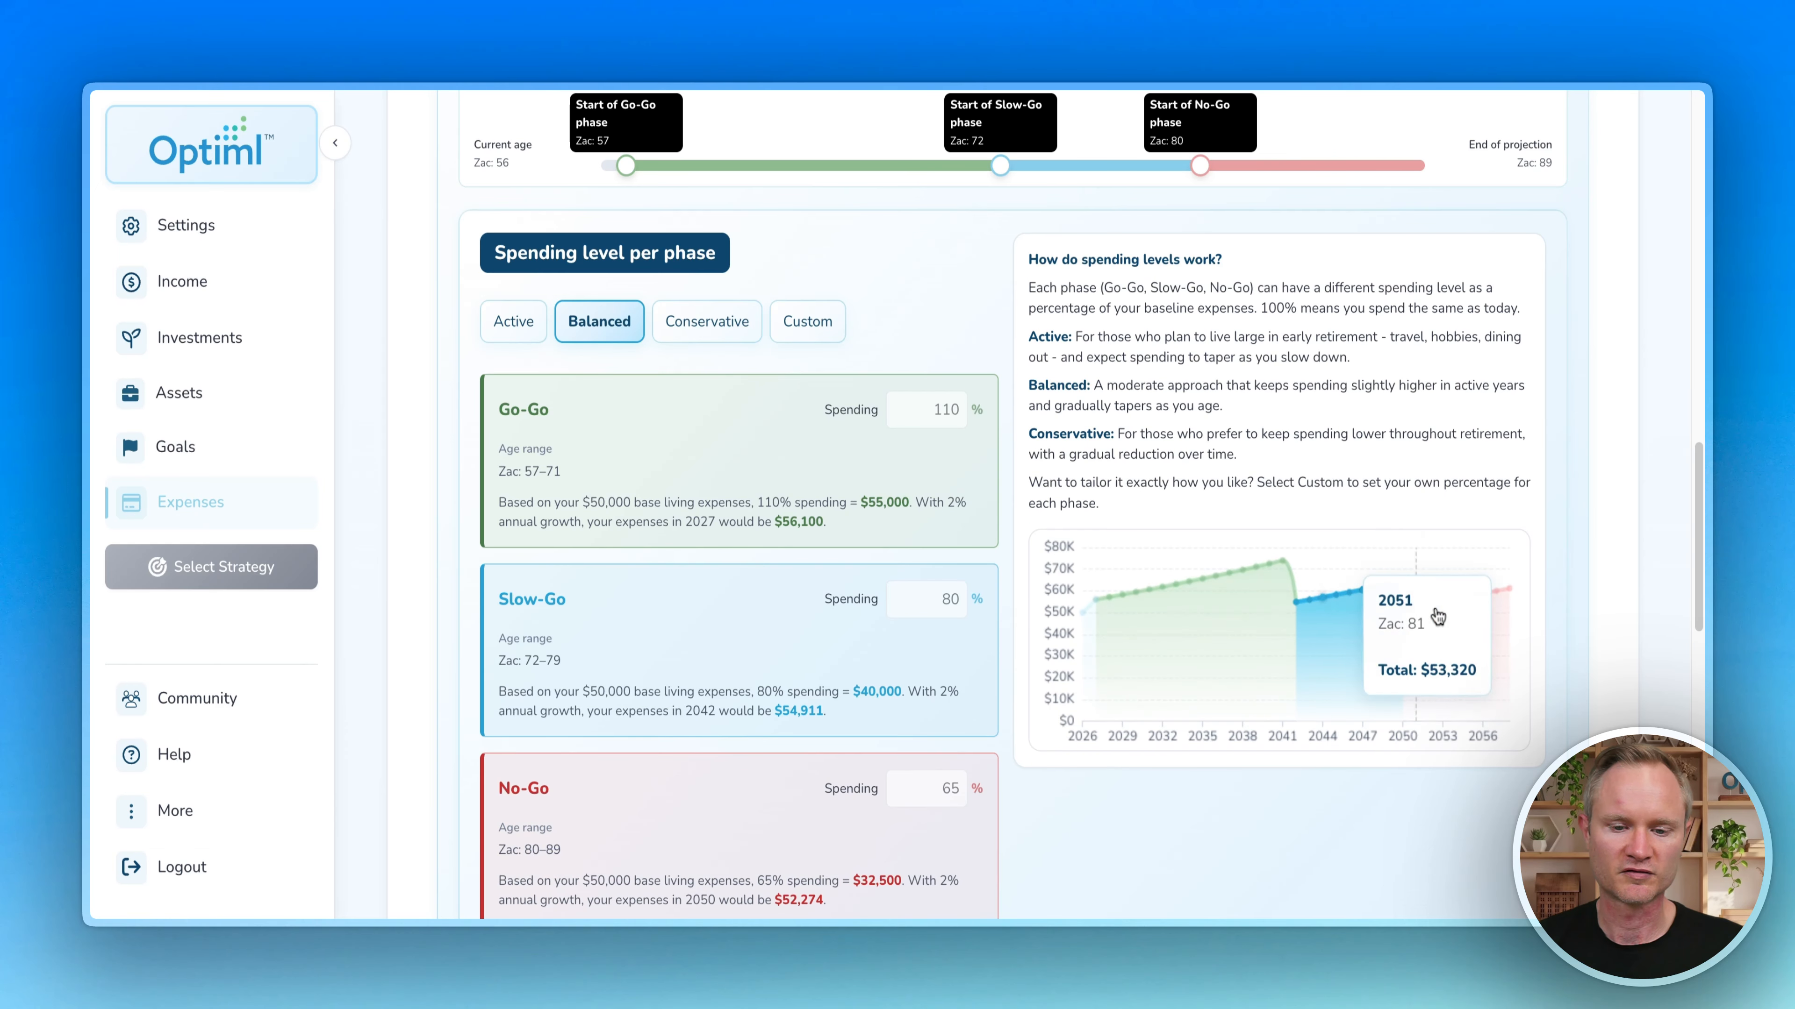
Step: Try the Active, Conservative and Custom presets, then keep Balanced levels of 110/80/65%
left_click(517, 321)
left_click(695, 324)
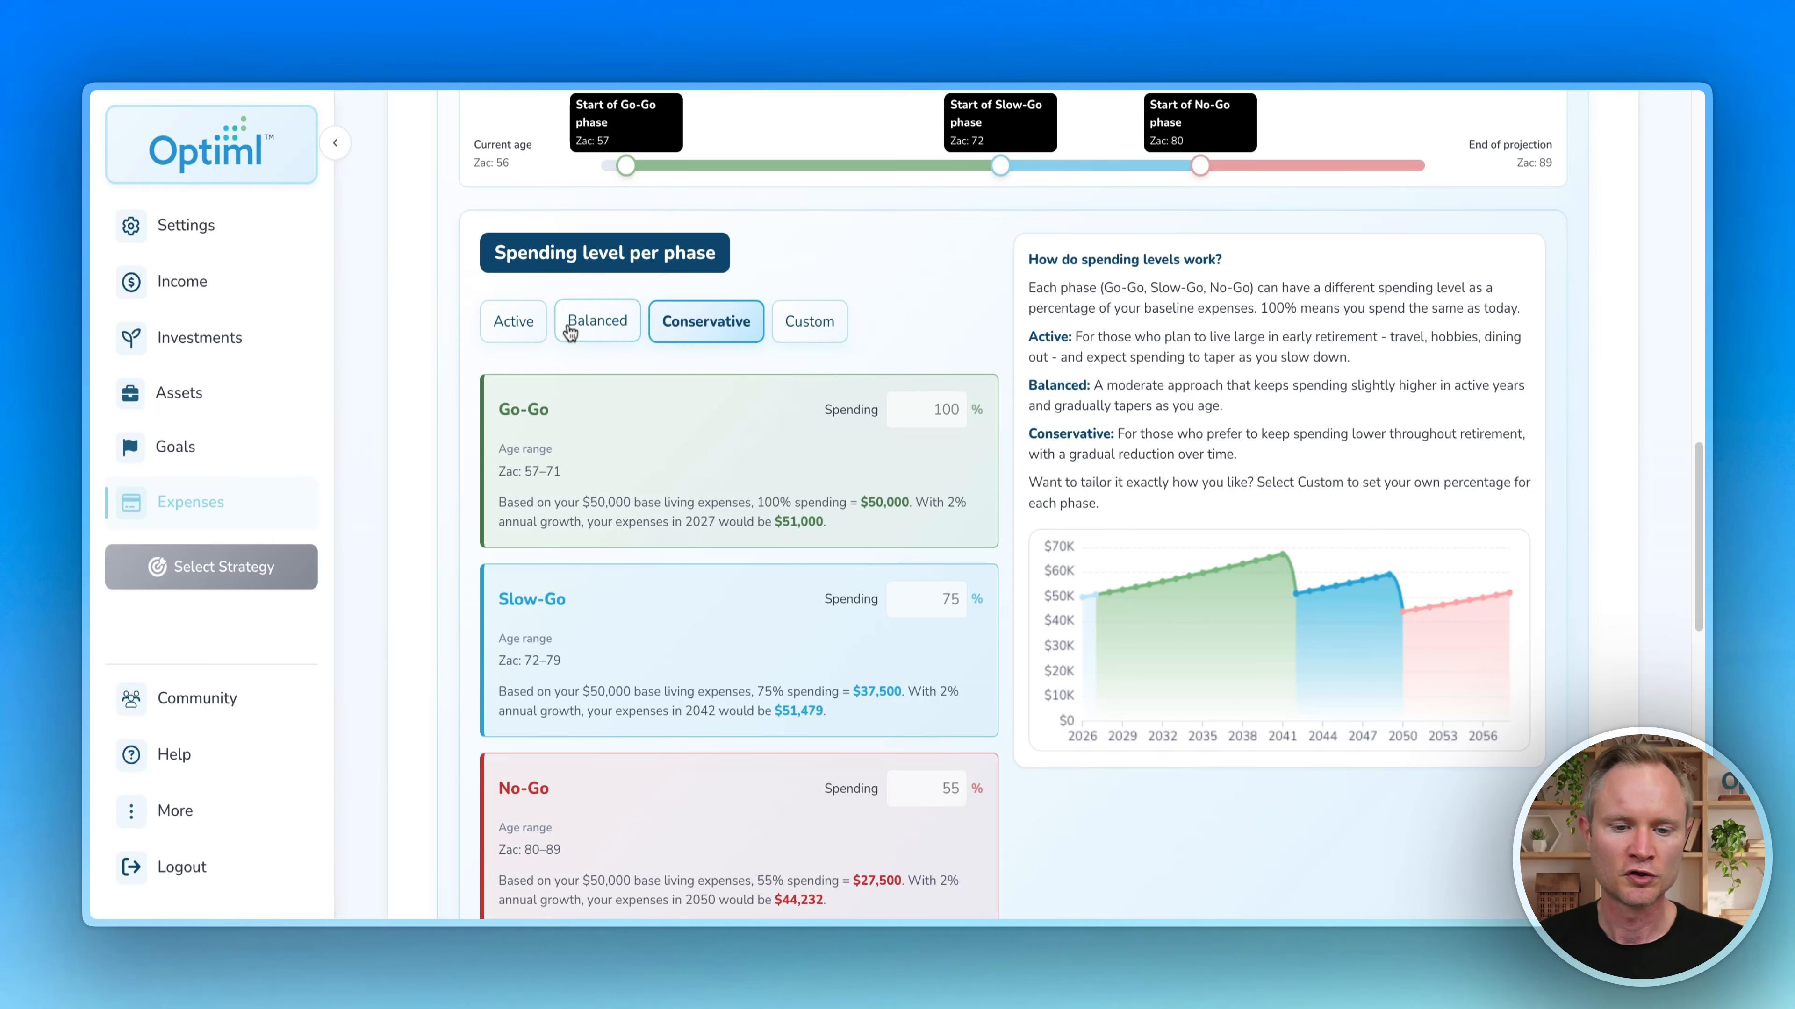
left_click(813, 321)
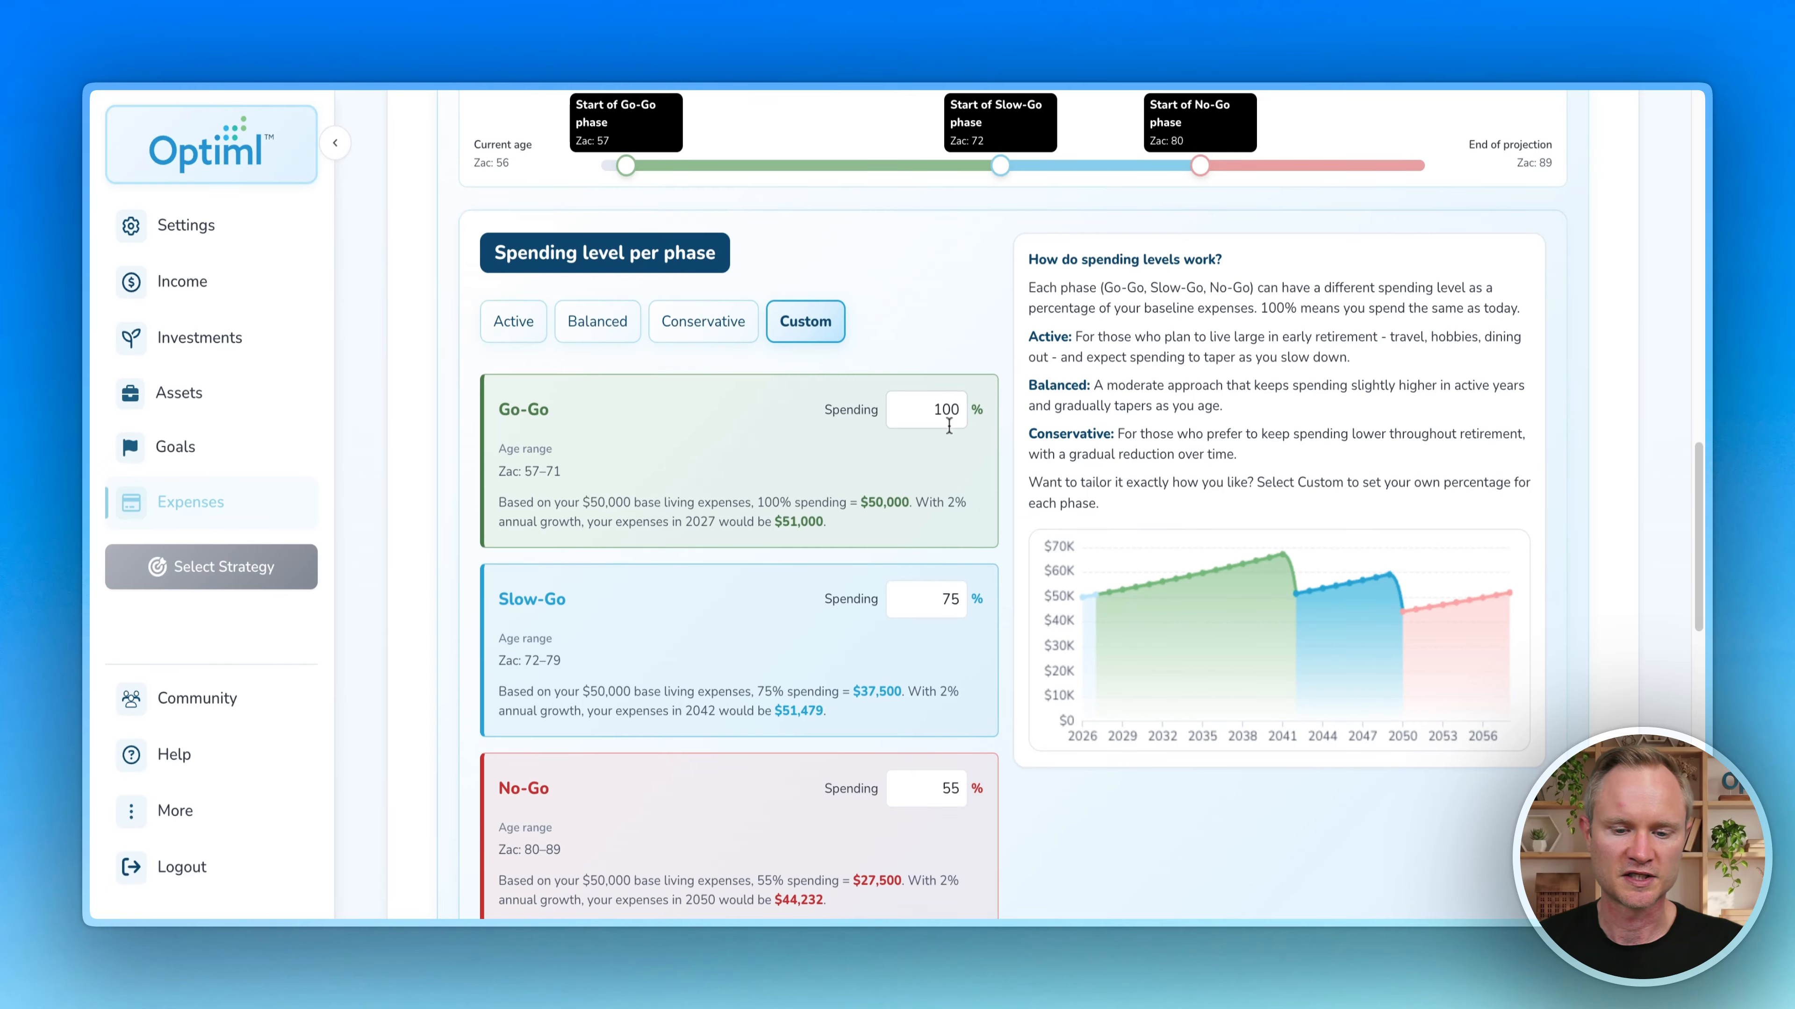
scroll(989, 495, "down", 3)
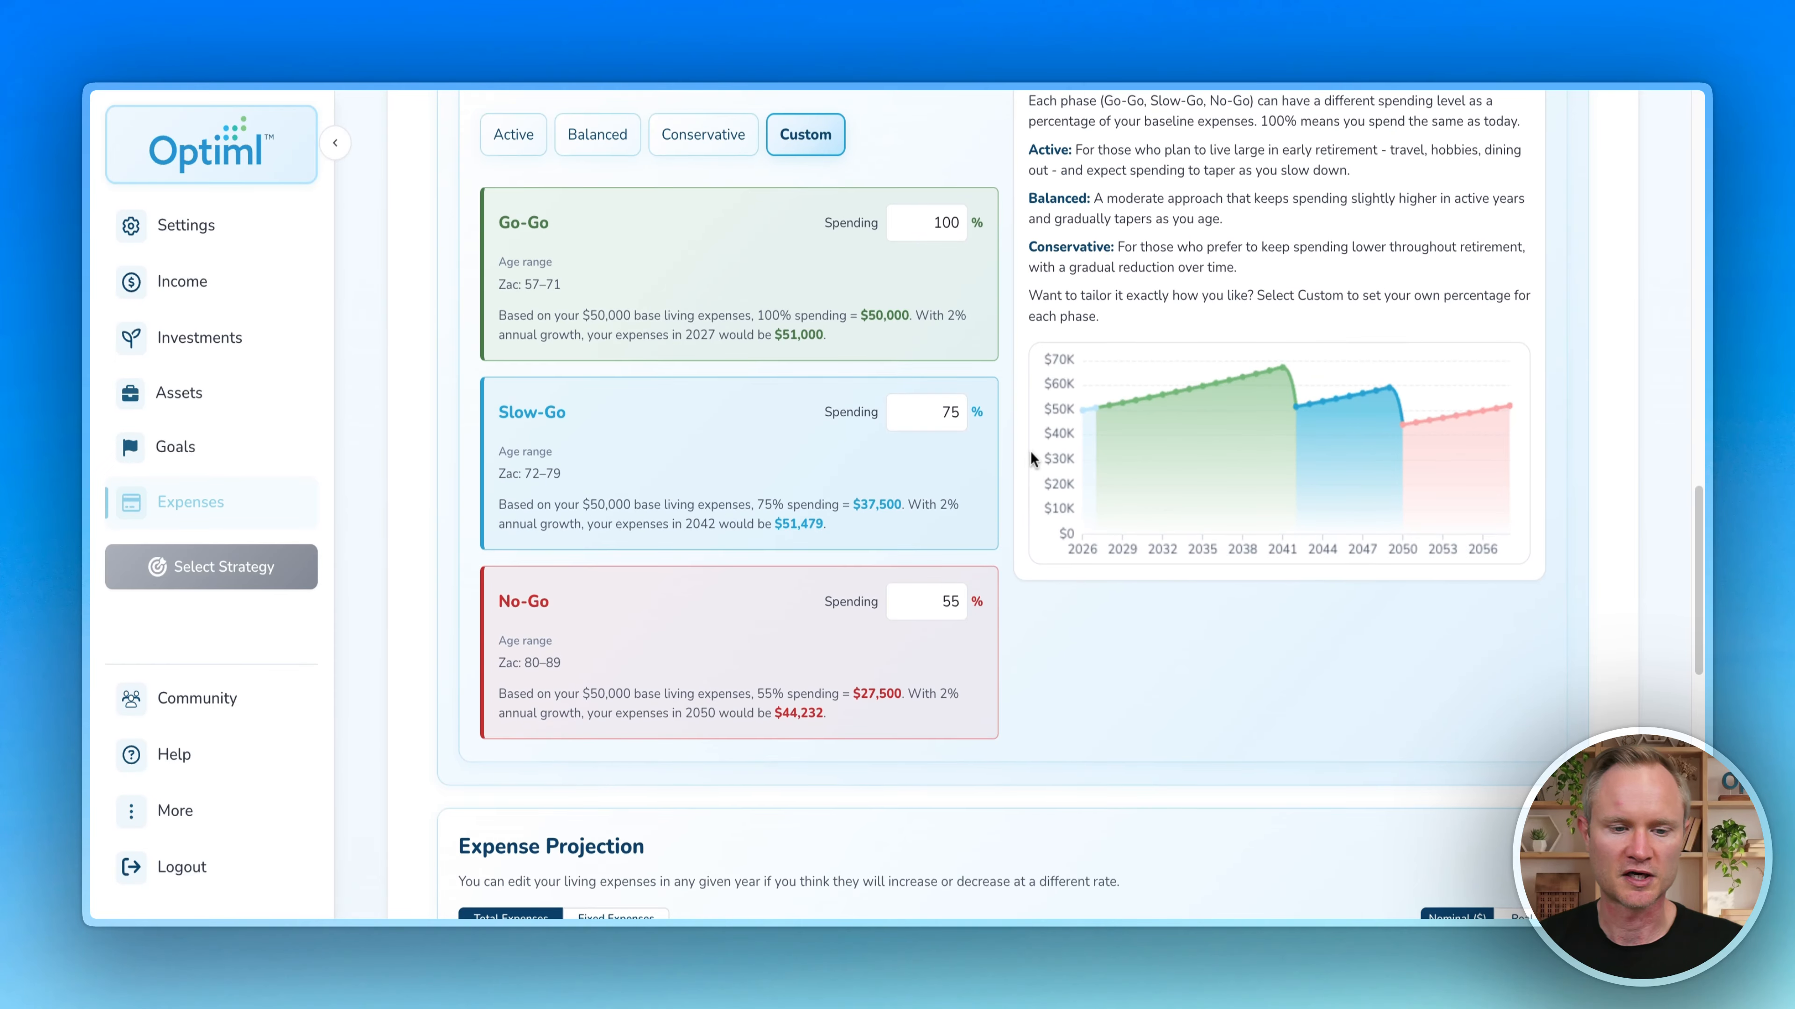
scroll(1028, 456, "up", 3)
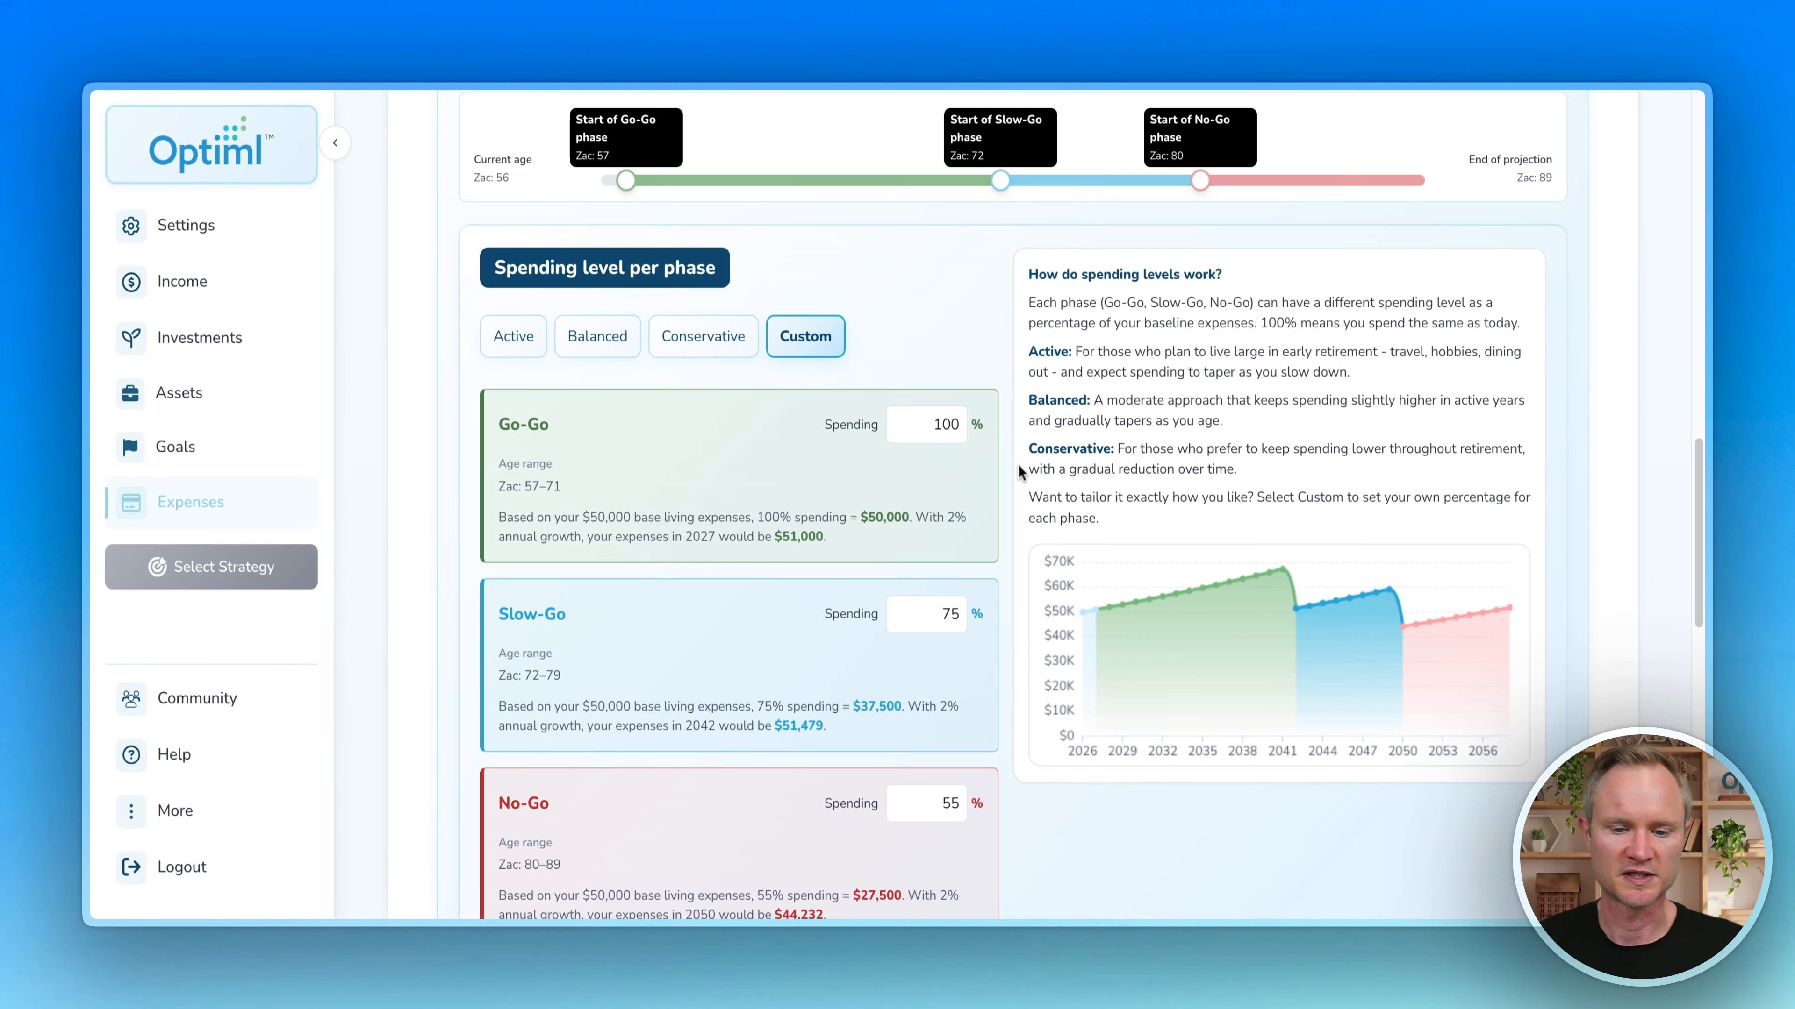
left_click(593, 340)
scroll(438, 300, "down", 10)
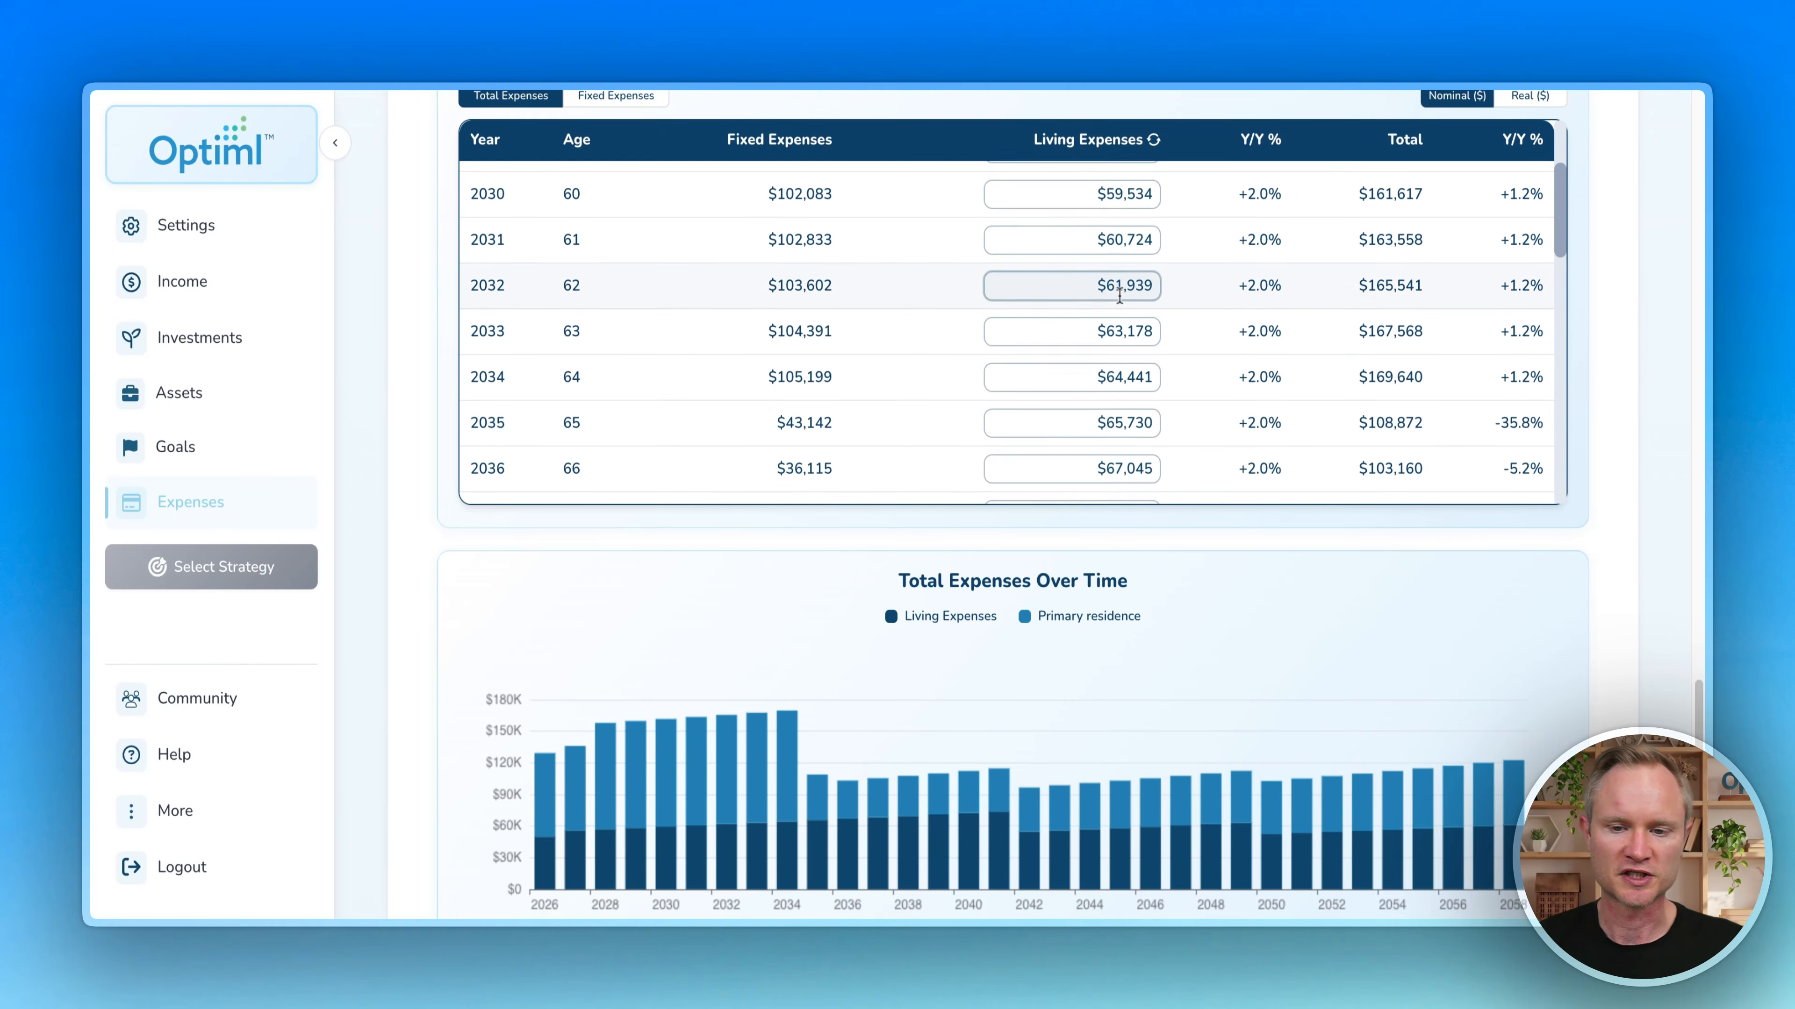
scroll(1120, 297, "down", 3)
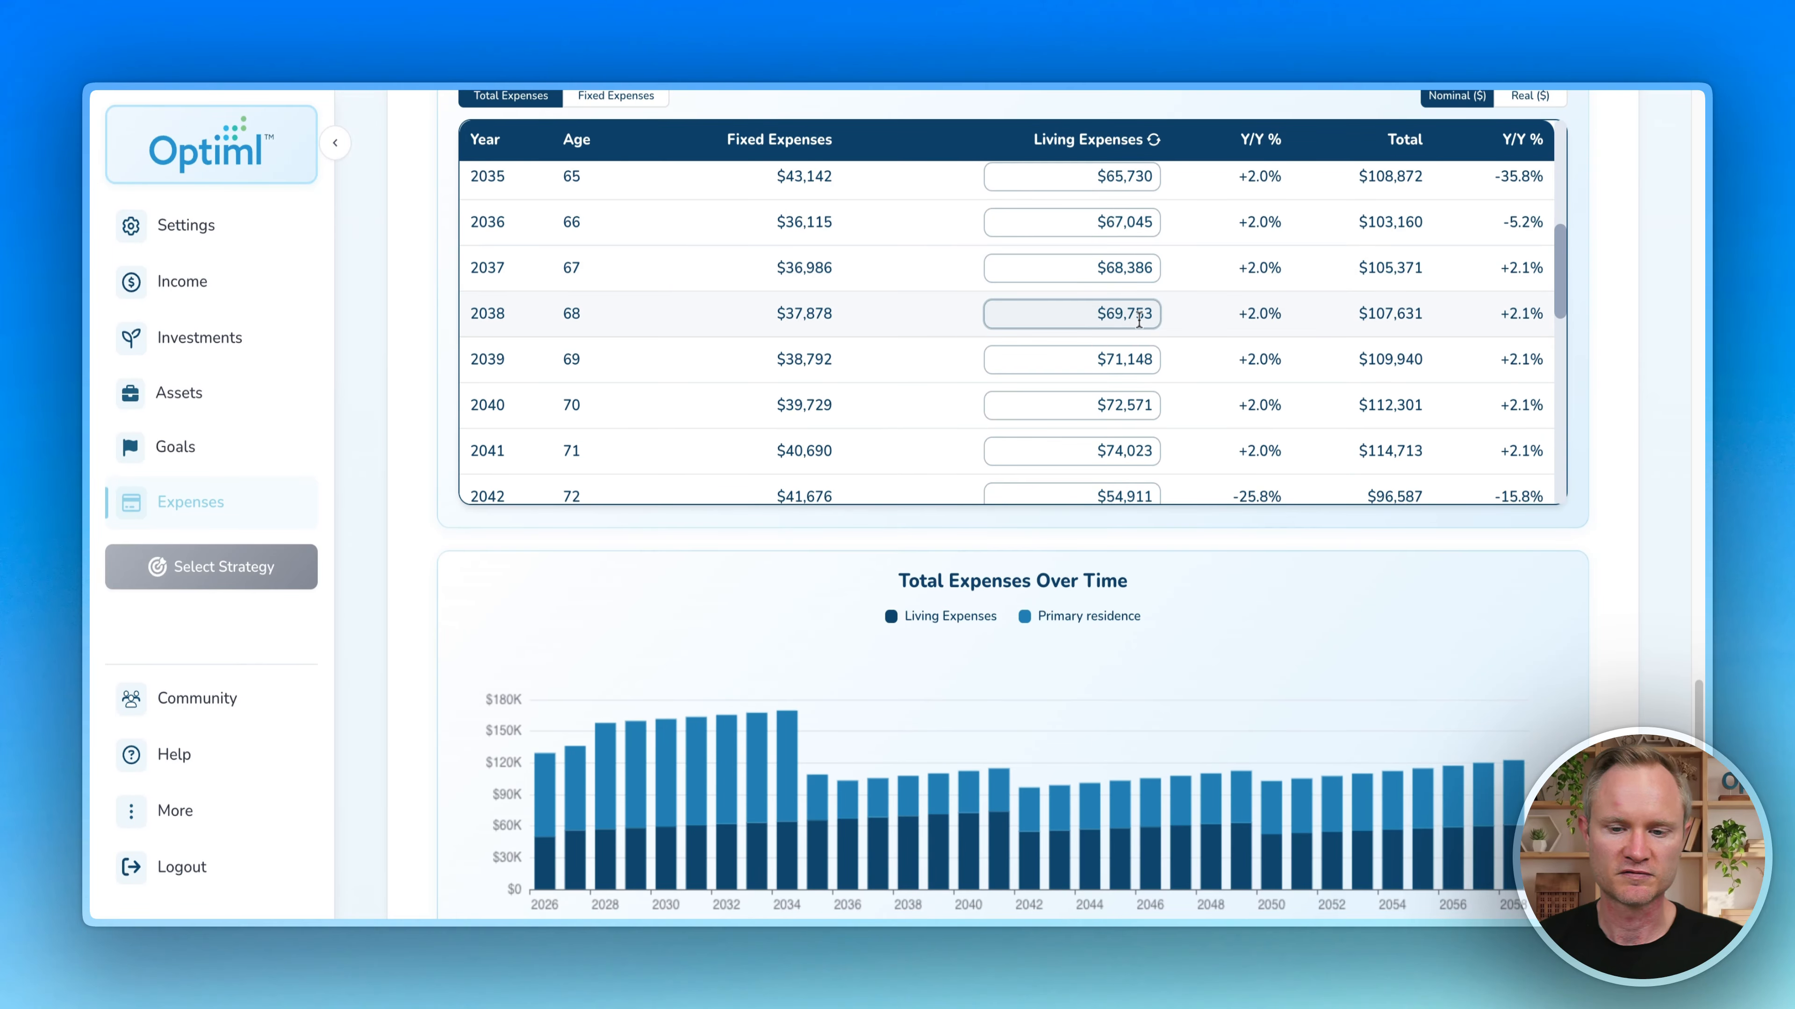
scroll(1130, 311, "down", 1)
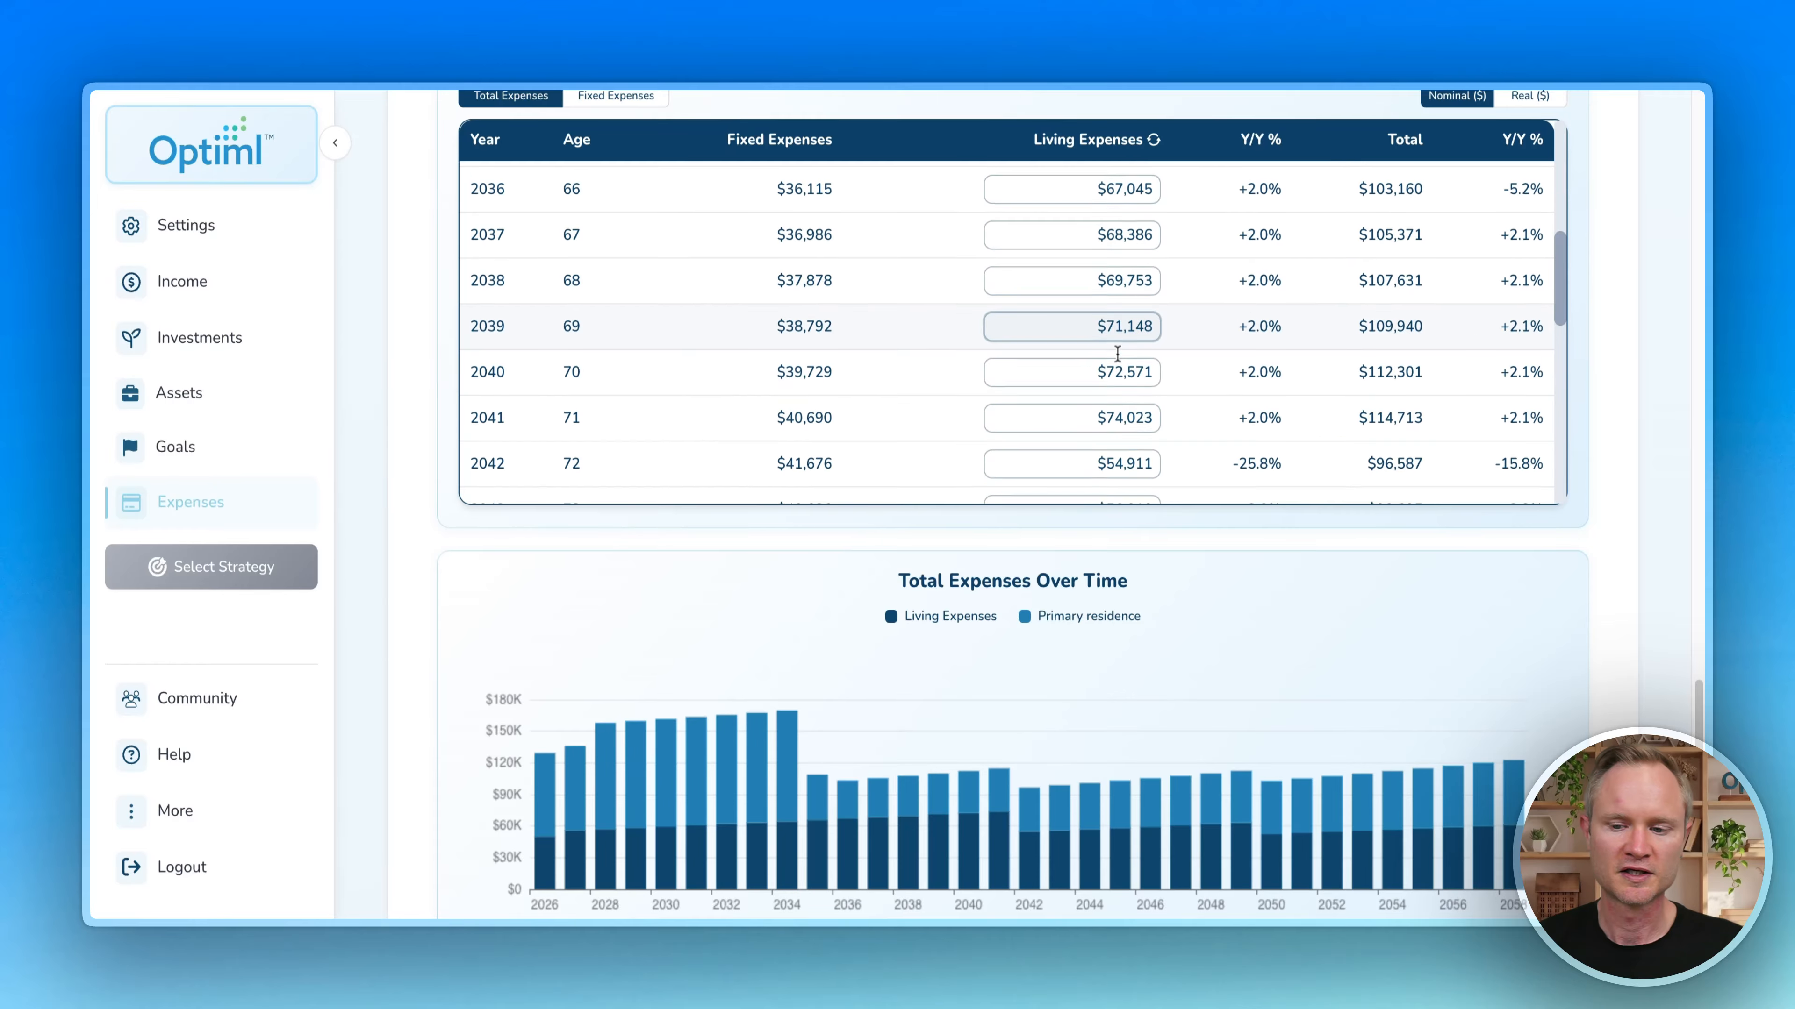
scroll(1346, 308, "up", 10)
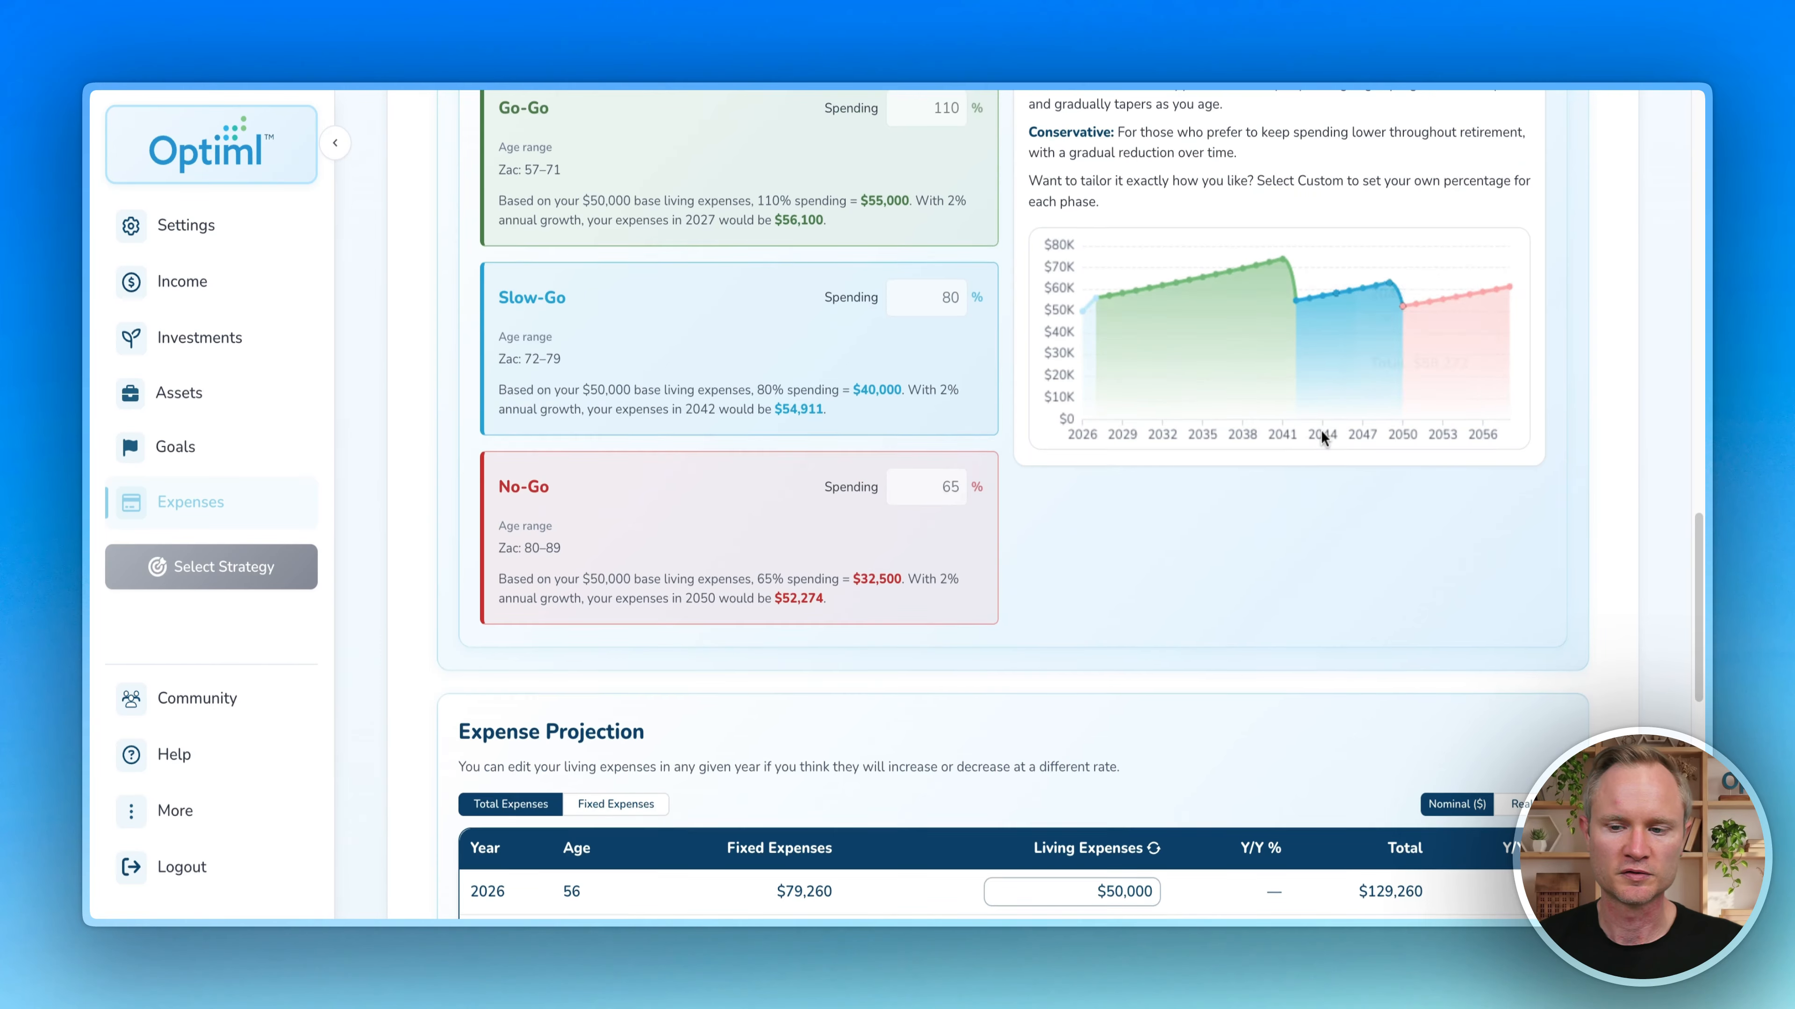
scroll(1342, 319, "down", 8)
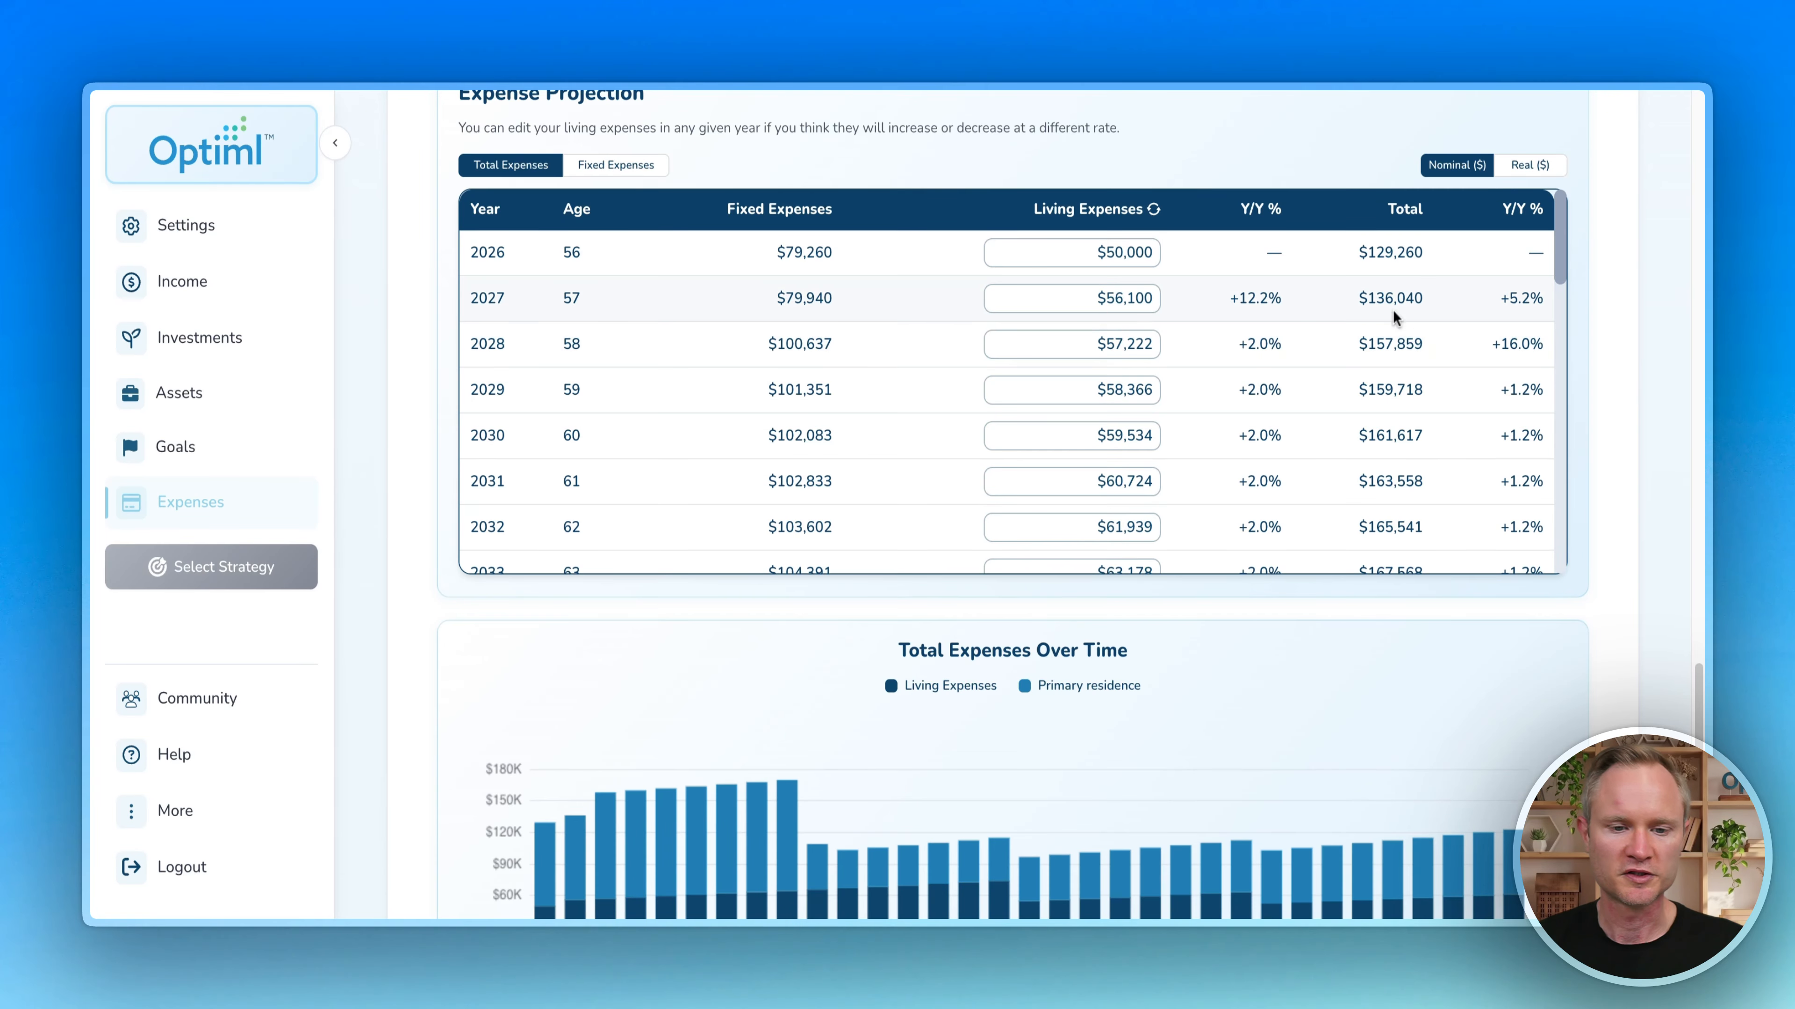
mouse_move(778, 201)
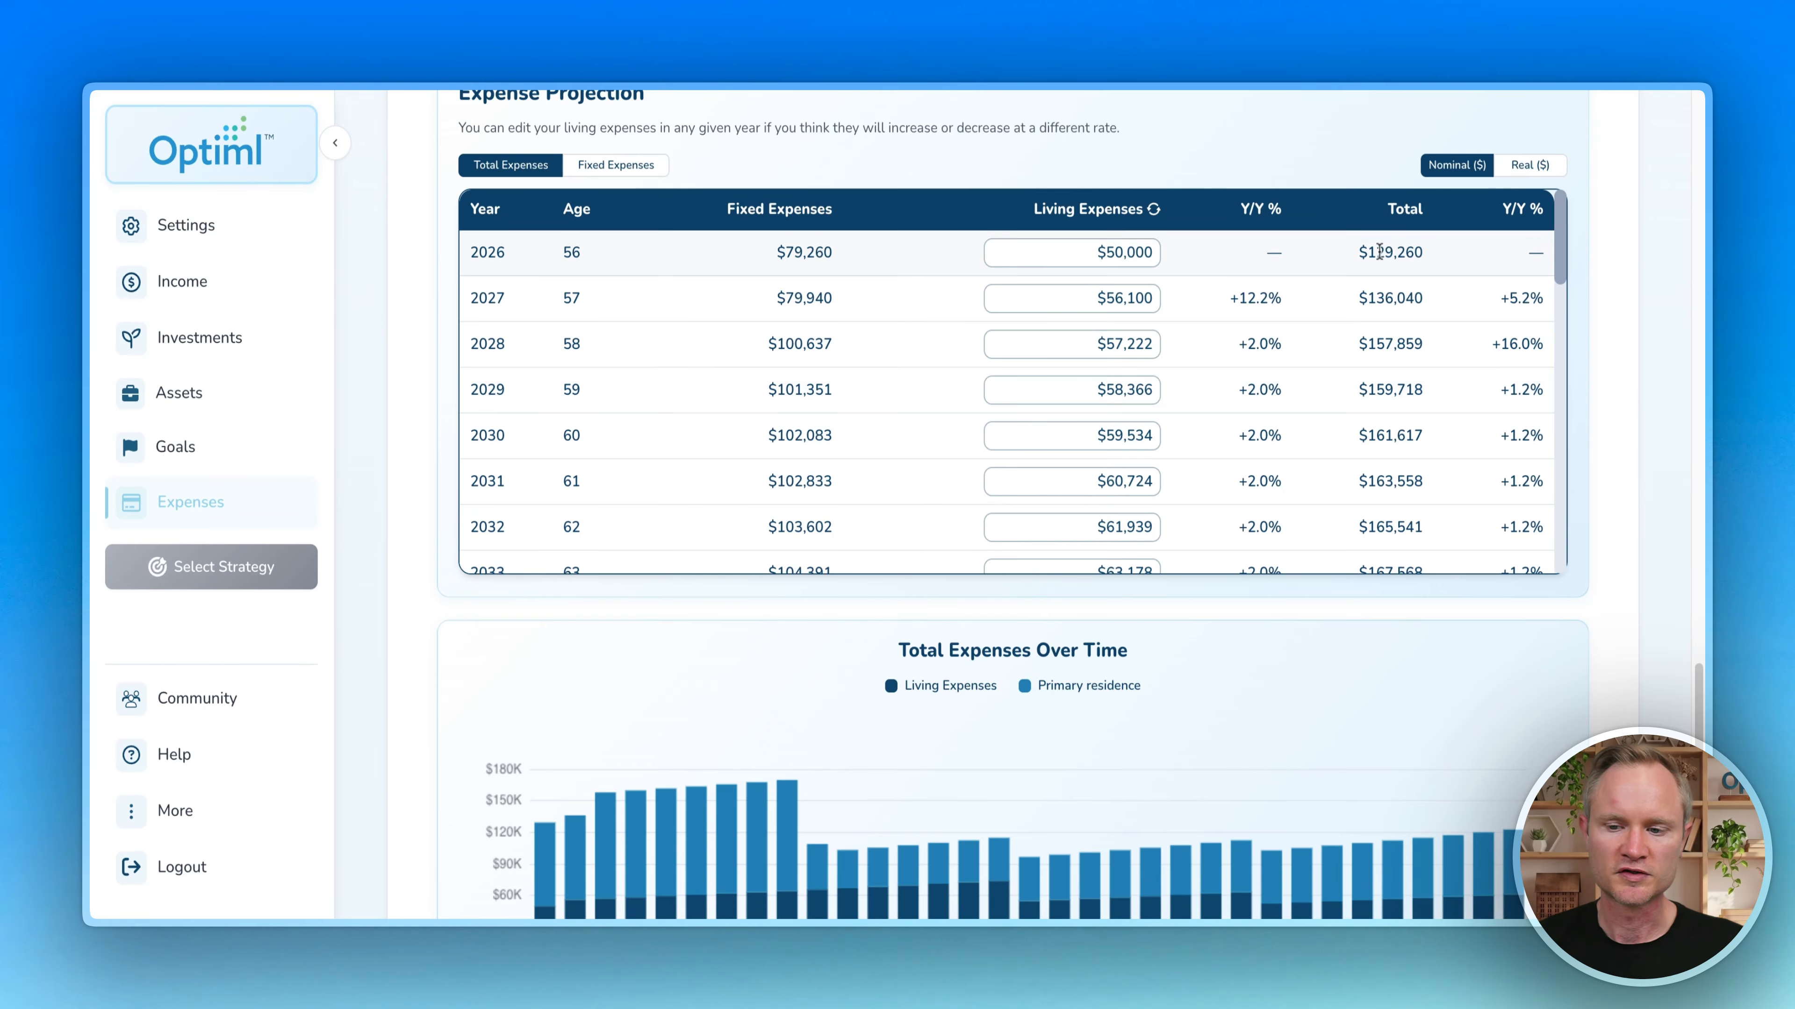
left_click_drag(1369, 252, 1422, 253)
scroll(1407, 297, "down", 3)
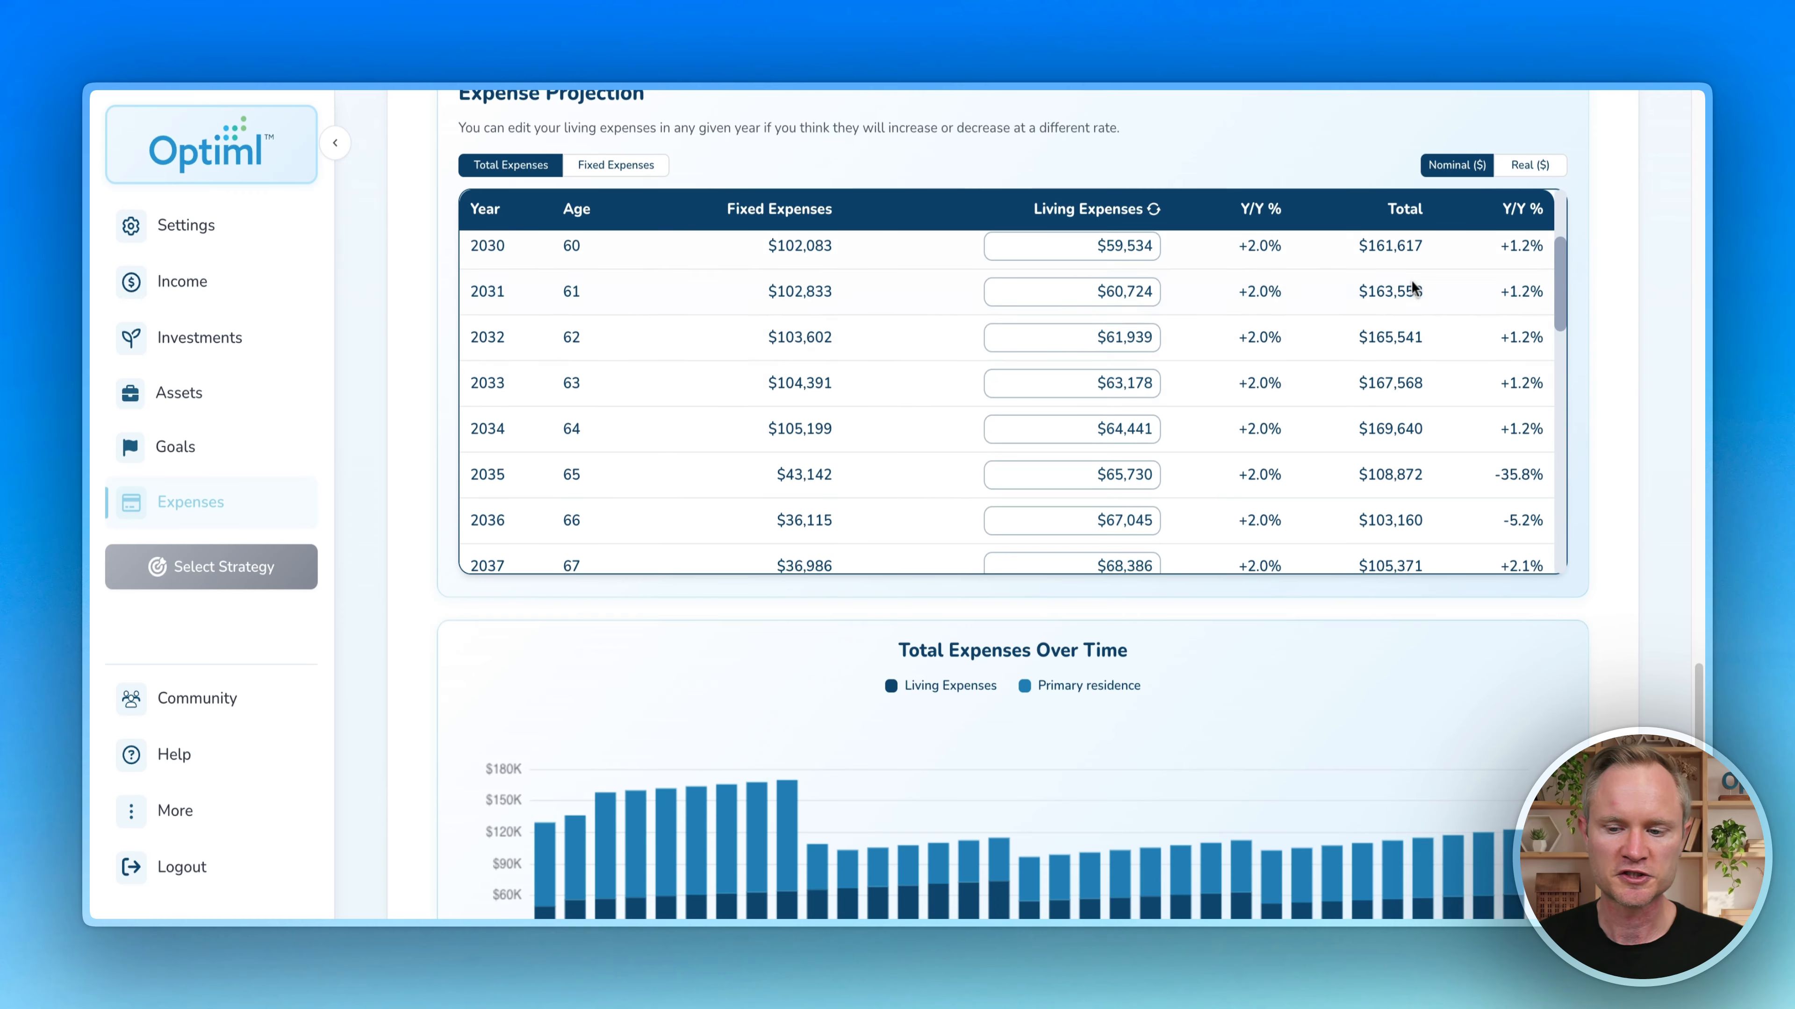
scroll(1408, 371, "down", 5)
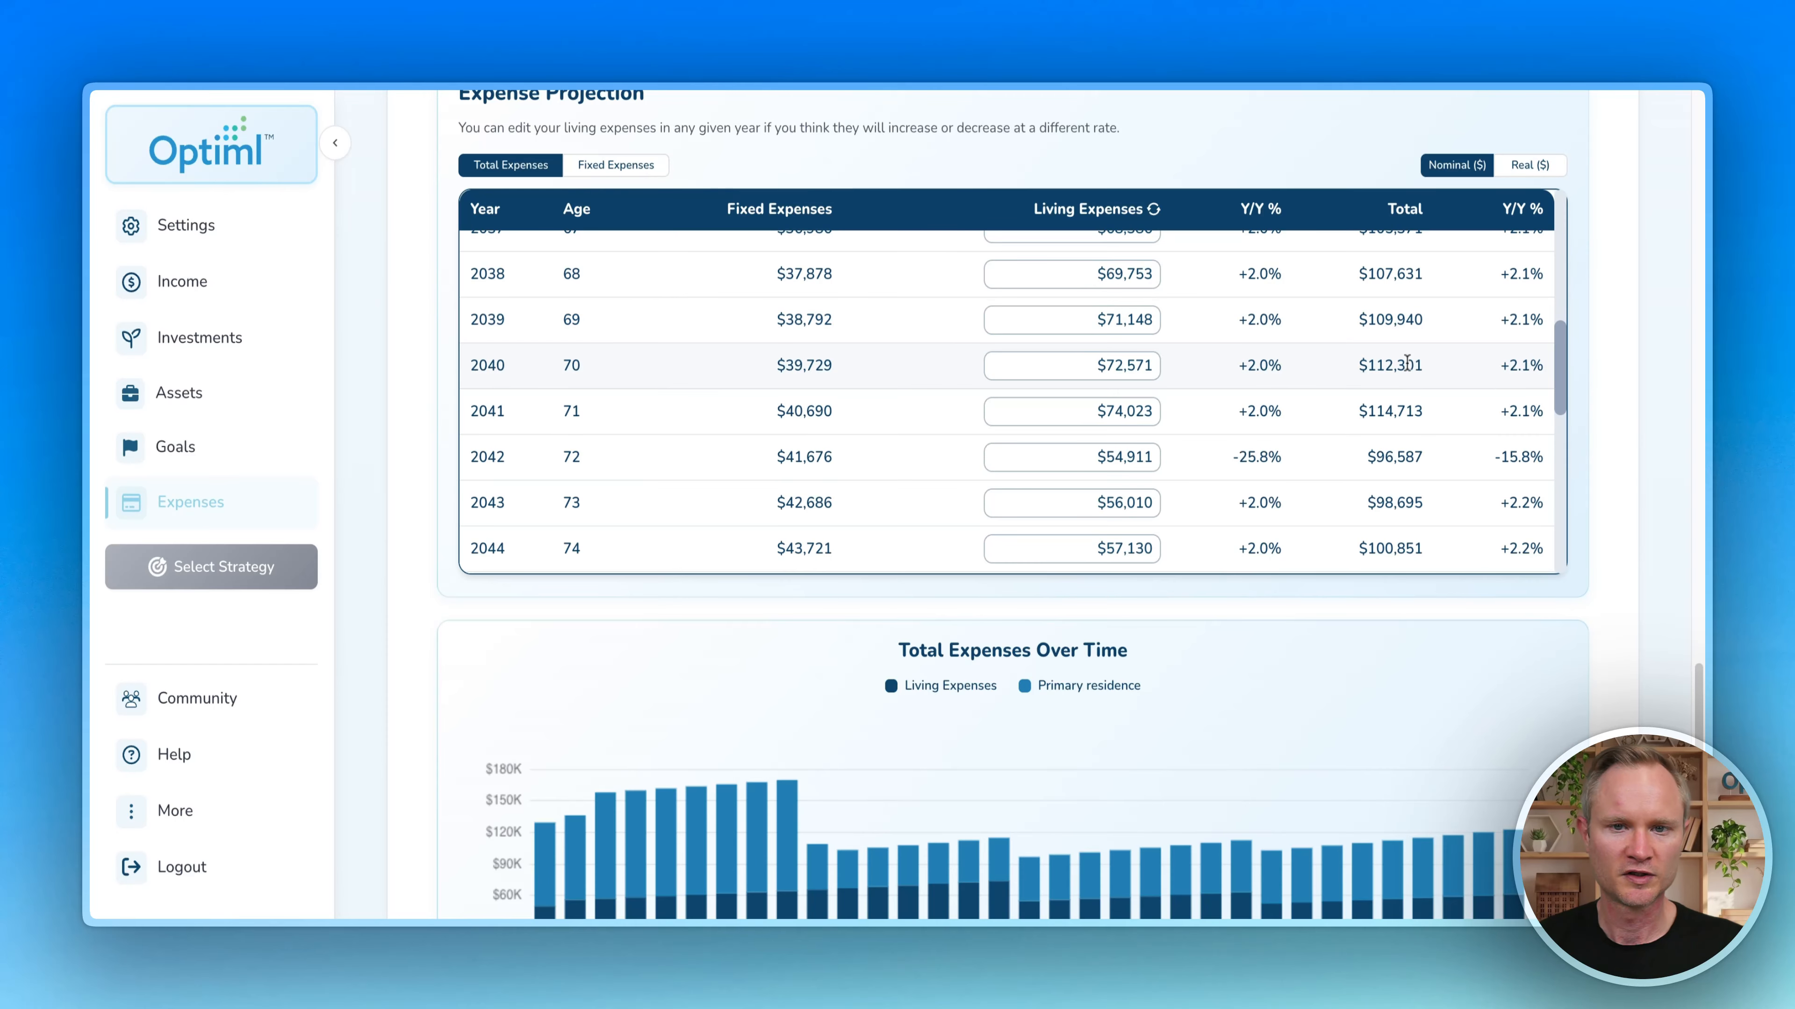
scroll(1404, 364, "up", 1)
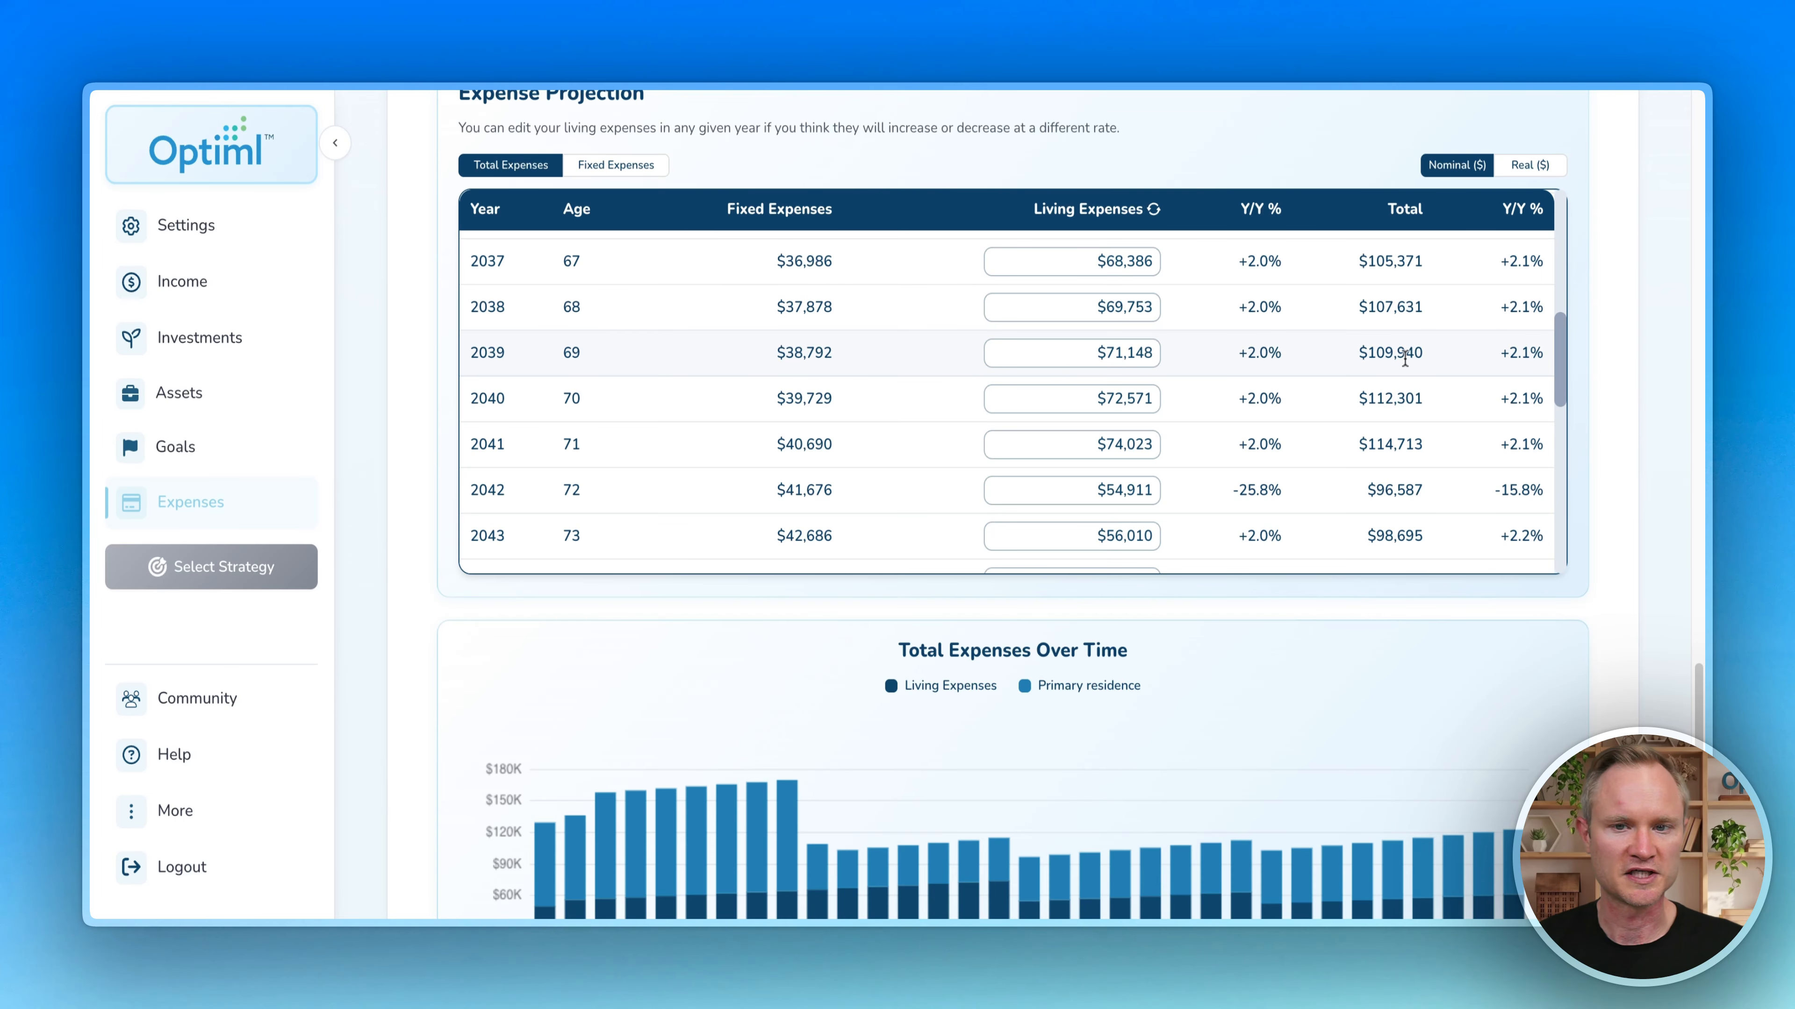
scroll(1624, 373, "down", 4)
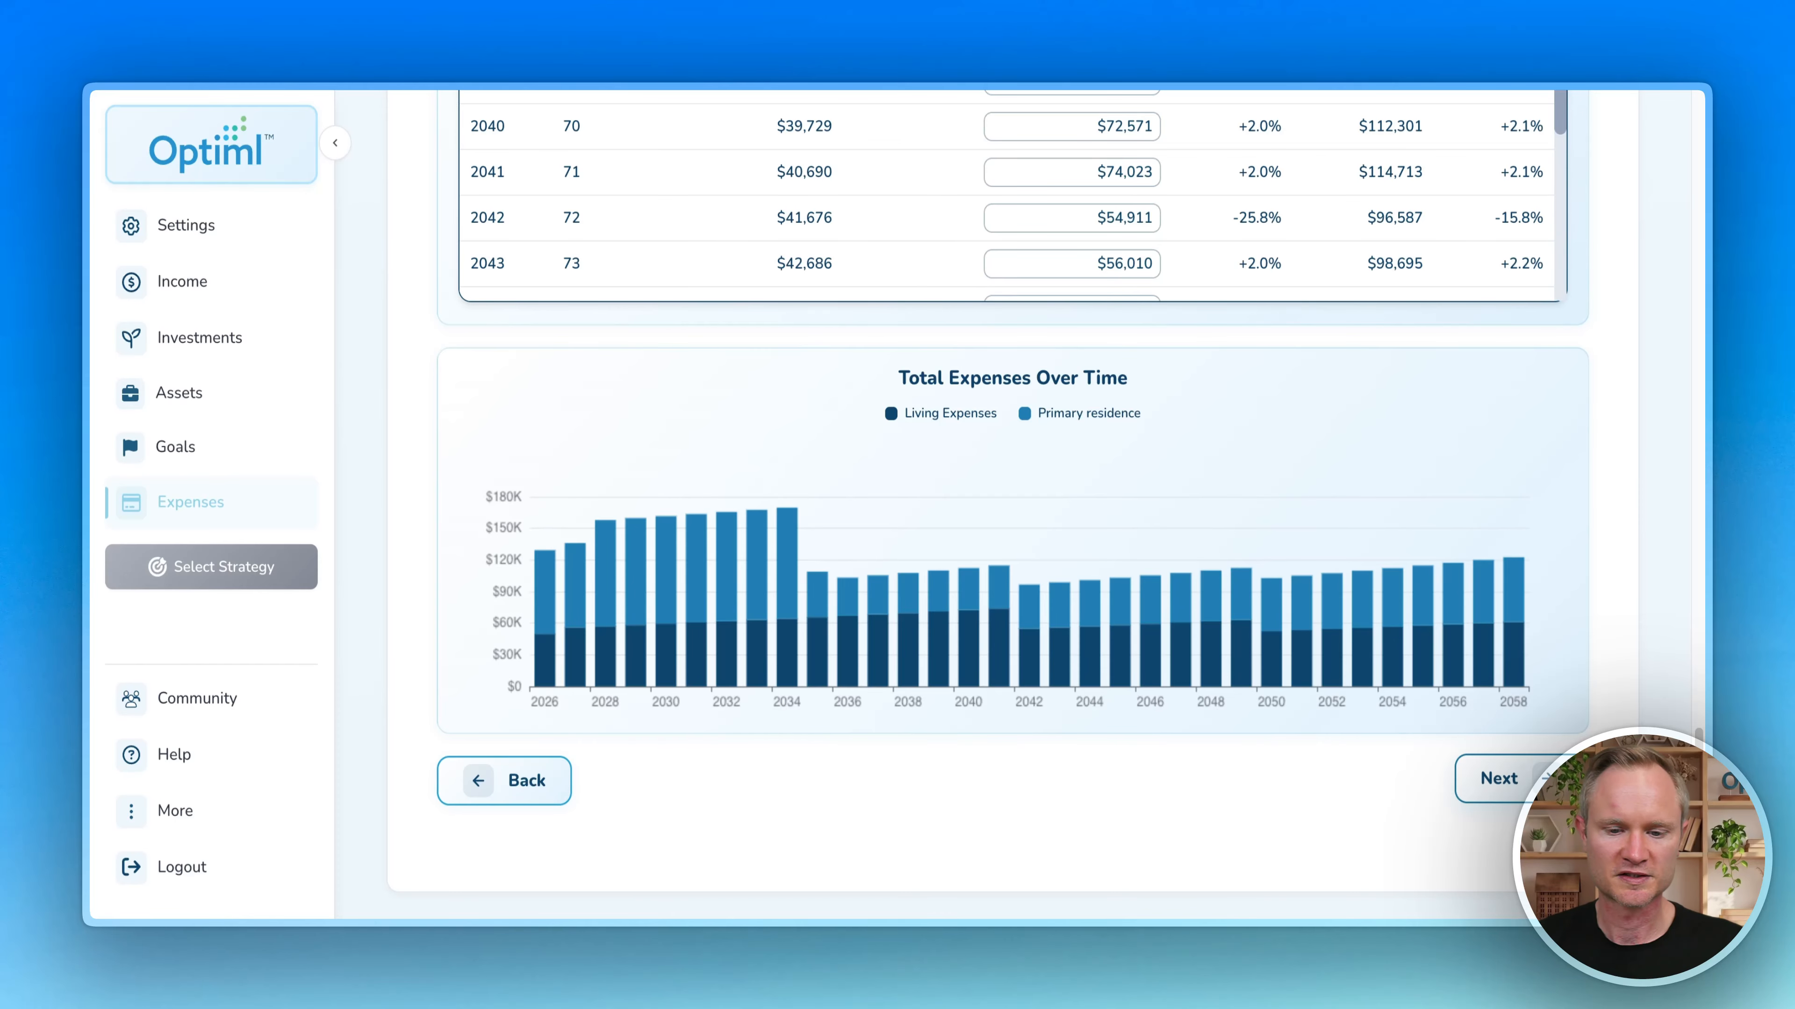
Step: Advance from Expenses to the Strategy page and step through its welcome dialog
left_click(1497, 778)
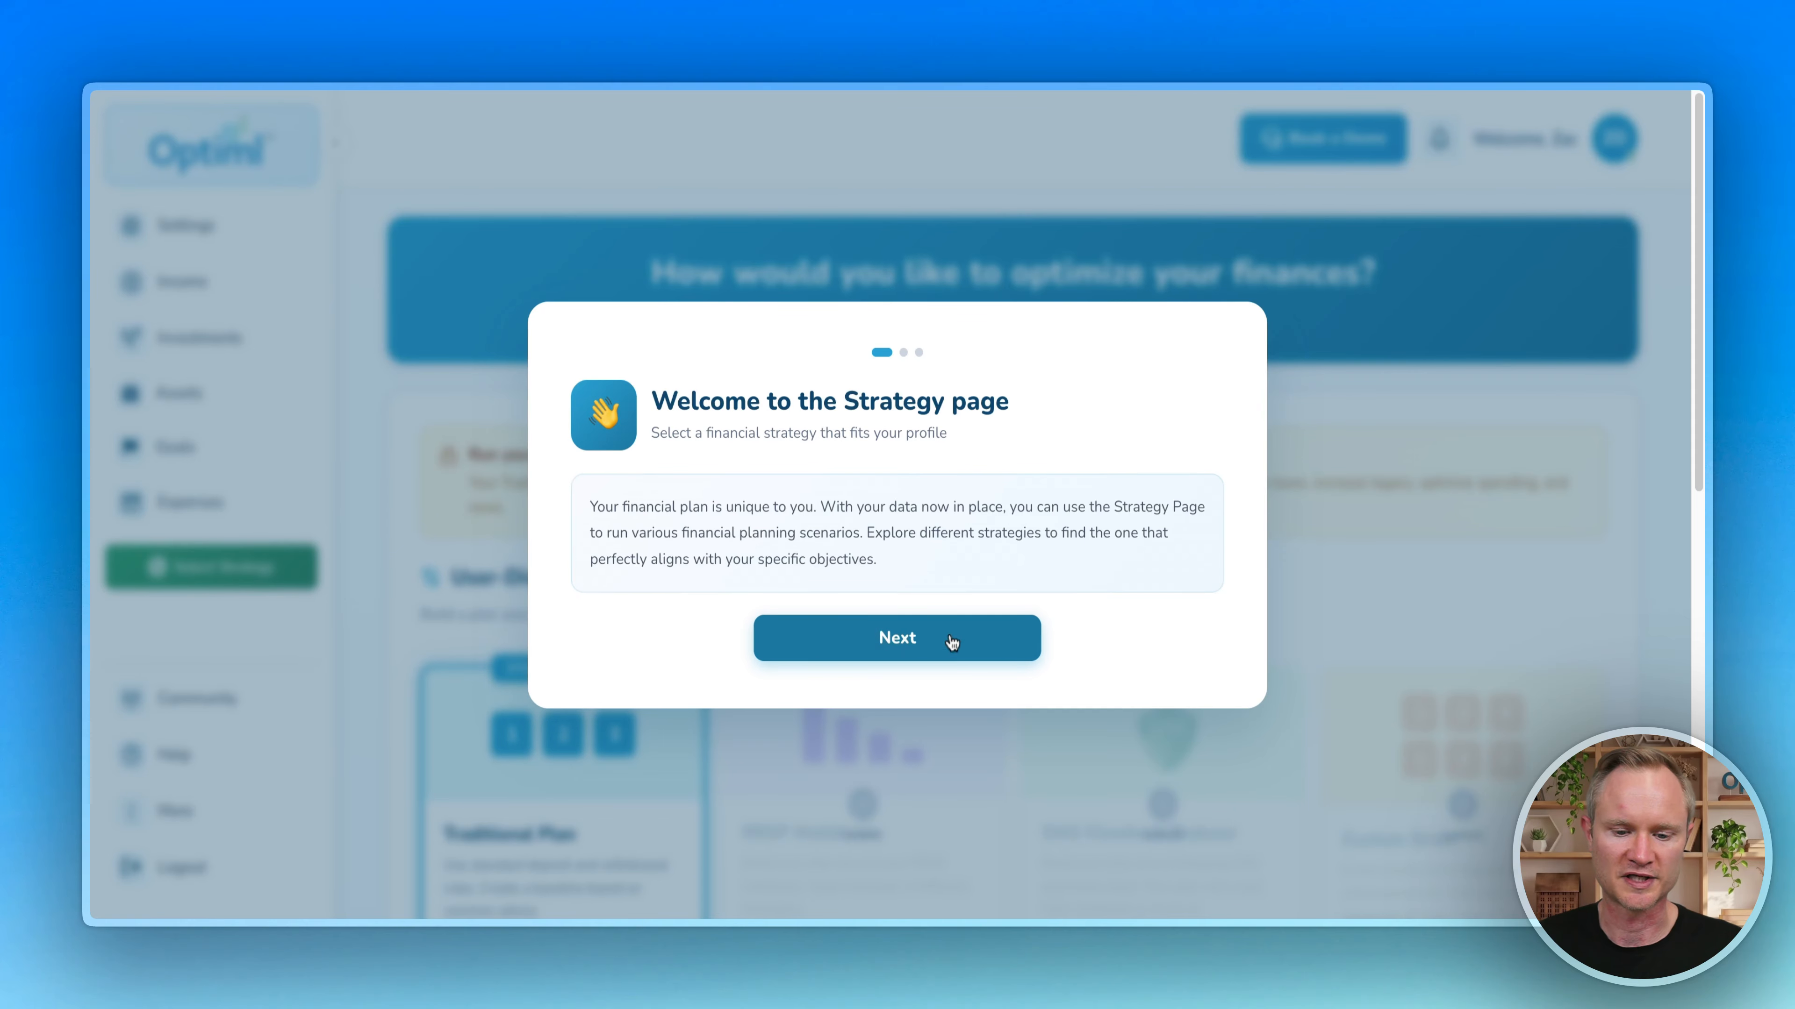
left_click(926, 633)
left_click(927, 632)
left_click(926, 633)
scroll(567, 614, "down", 3)
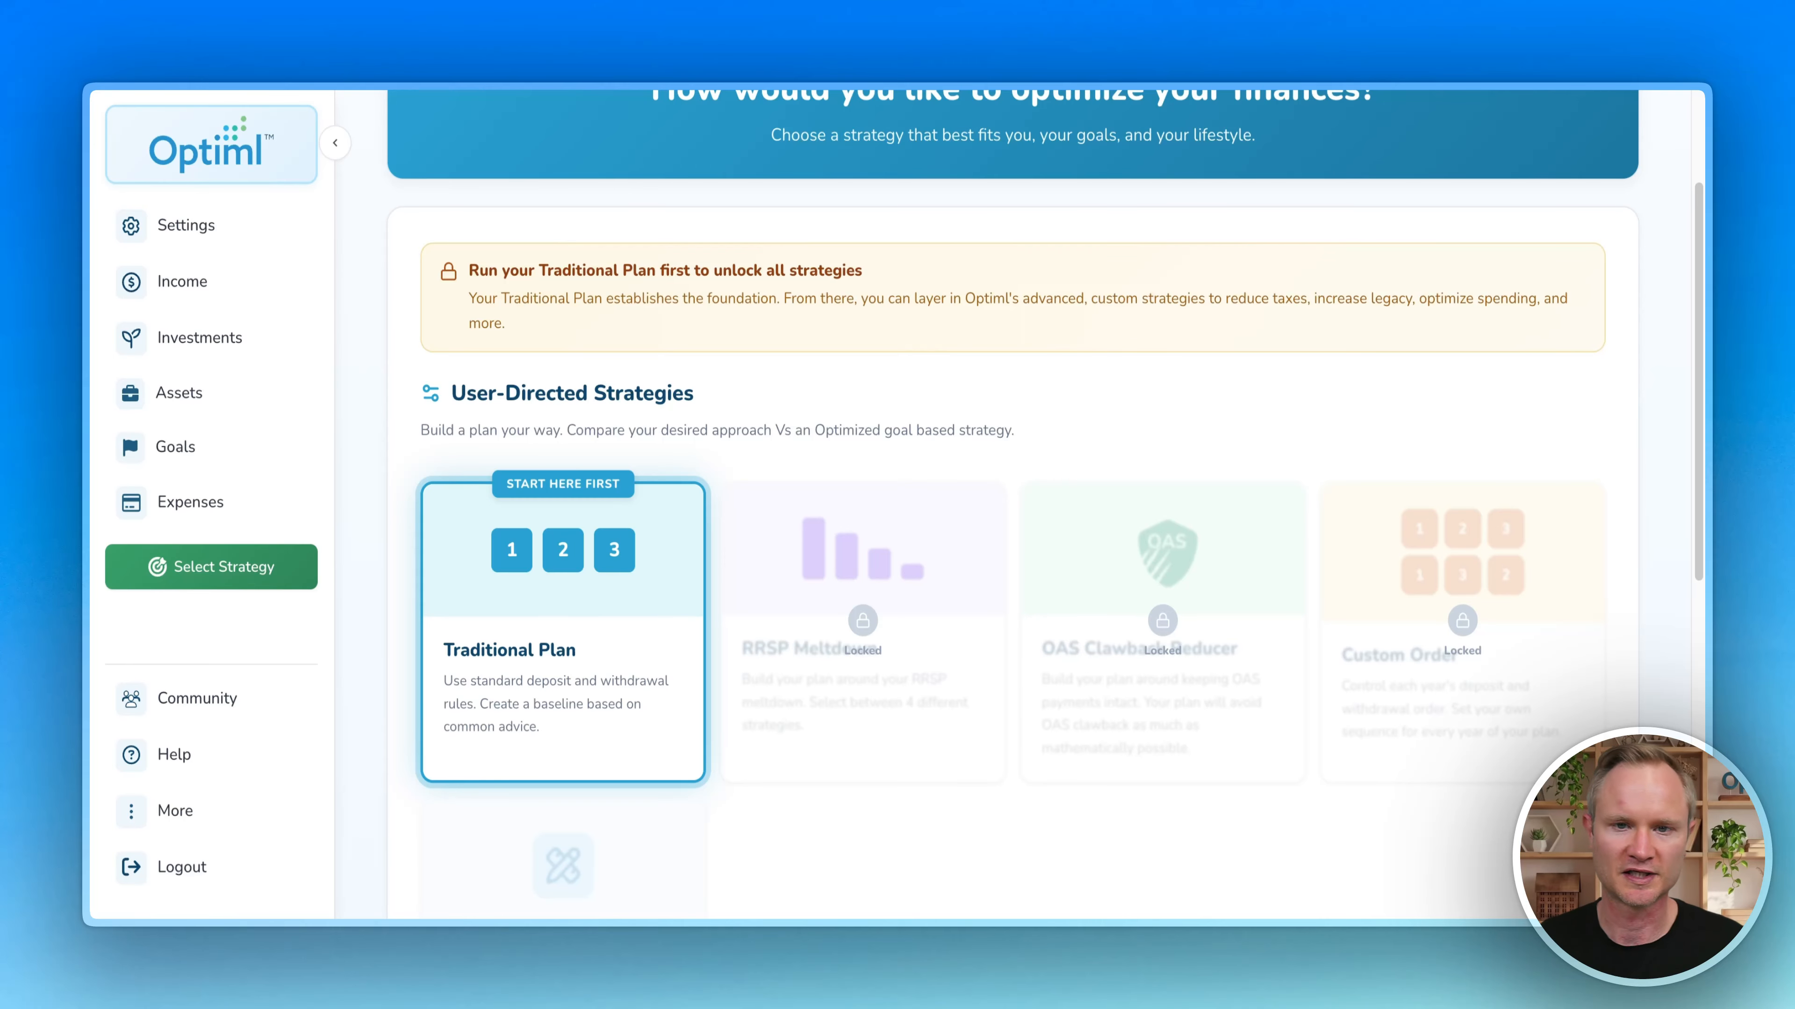